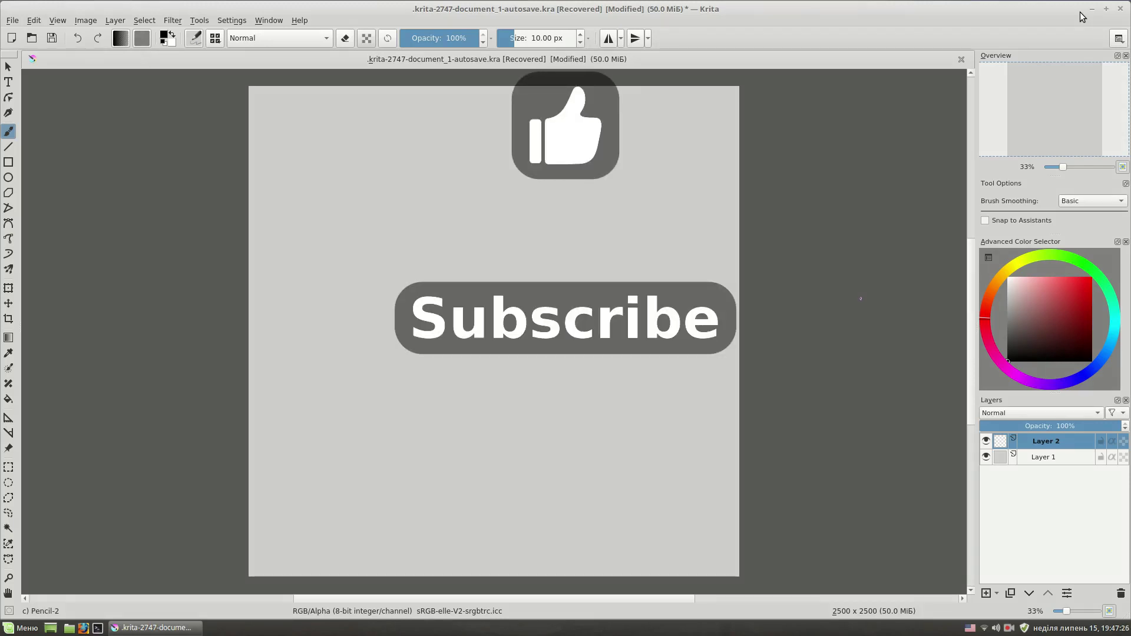
# Pick the Basic-2 Opacity brush preset from the right-click pop-up palette
pyautogui.rightClick(599, 246)
pyautogui.click(655, 191)
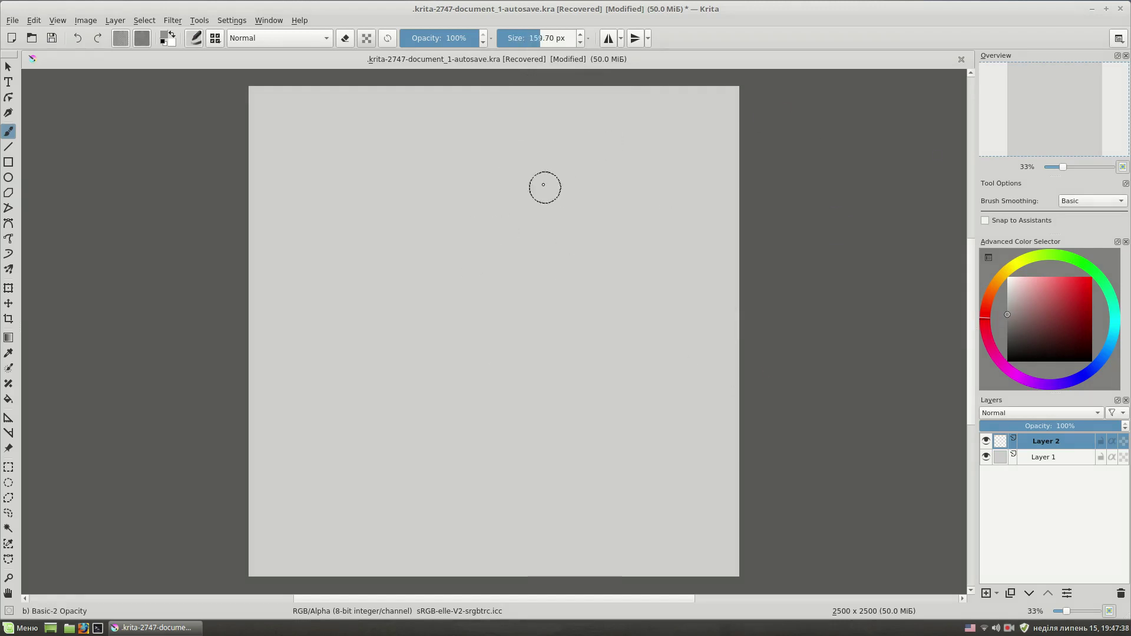
# Block in the figure's grey body mass, two legs and right arm with hand
pyautogui.moveTo(495, 265)
pyautogui.mouseDown()
pyautogui.moveTo(531, 311)
pyautogui.moveTo(495, 237)
pyautogui.moveTo(533, 393)
pyautogui.moveTo(527, 184)
pyautogui.moveTo(563, 253)
pyautogui.moveTo(579, 255)
pyautogui.moveTo(500, 373)
pyautogui.moveTo(532, 411)
pyautogui.moveTo(528, 157)
pyautogui.moveTo(550, 174)
pyautogui.mouseUp()
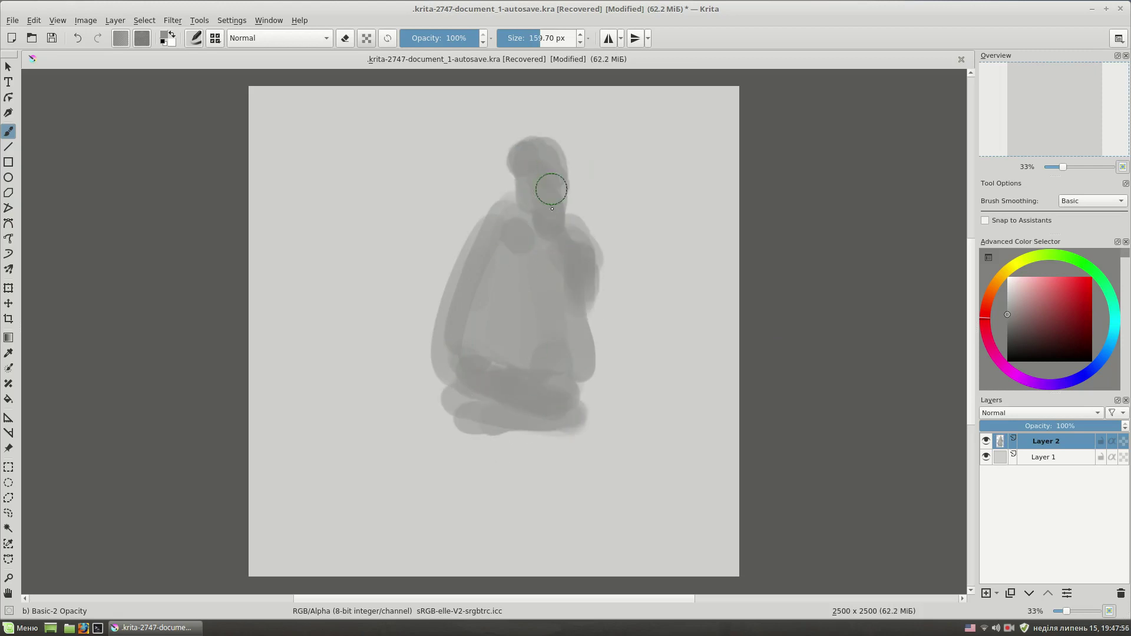
pyautogui.moveTo(571, 371); pyautogui.dragTo(569, 477)
pyautogui.moveTo(471, 421); pyautogui.dragTo(466, 465)
pyautogui.moveTo(583, 259)
pyautogui.mouseDown()
pyautogui.moveTo(608, 313)
pyautogui.moveTo(624, 313)
pyautogui.mouseUp()
pyautogui.moveTo(420, 261); pyautogui.dragTo(462, 253)
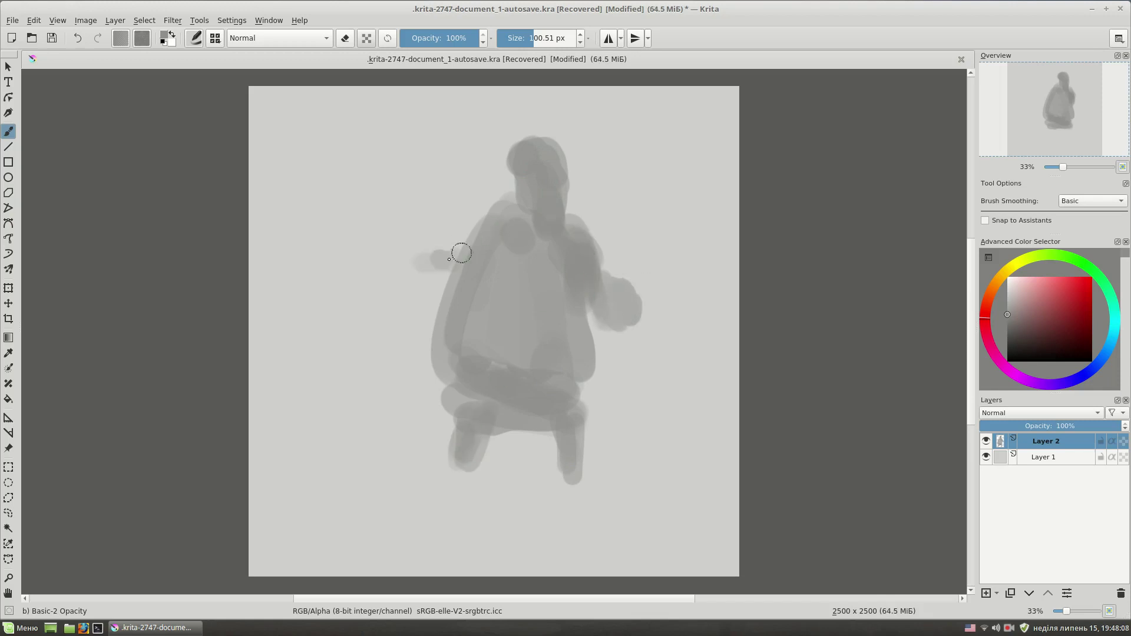
# Add feet, a tall upright stroke at left and dark shoulders
pyautogui.moveTo(571, 473); pyautogui.dragTo(564, 490)
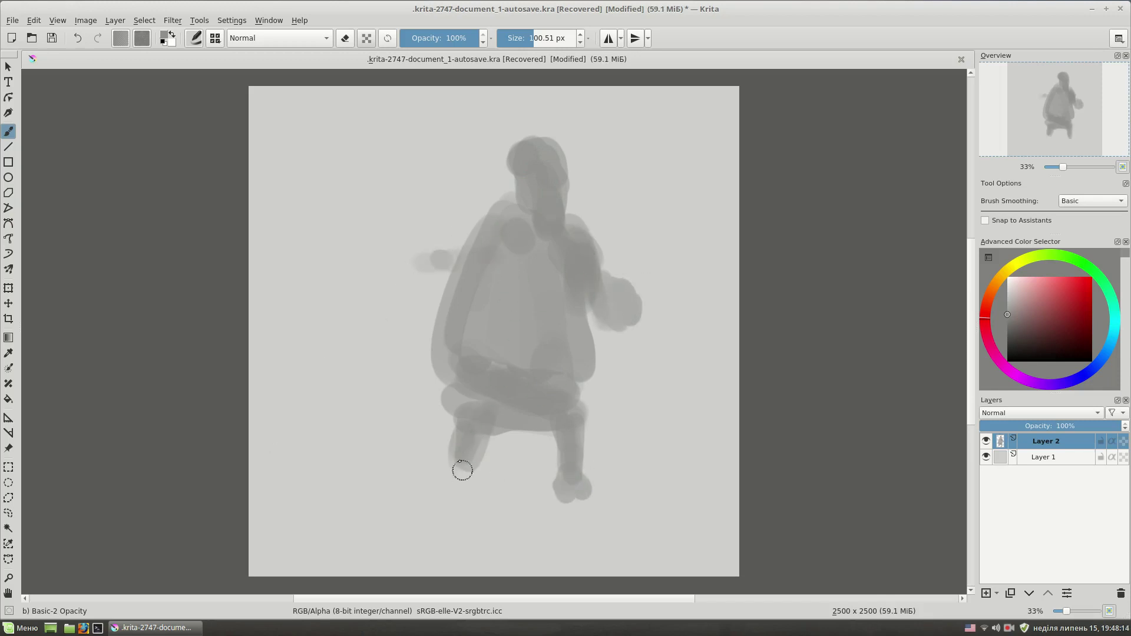
pyautogui.moveTo(462, 470); pyautogui.dragTo(449, 474)
pyautogui.moveTo(408, 265)
pyautogui.mouseDown()
pyautogui.moveTo(412, 436)
pyautogui.moveTo(462, 493)
pyautogui.moveTo(429, 285)
pyautogui.moveTo(424, 434)
pyautogui.mouseUp()
pyautogui.moveTo(513, 211); pyautogui.dragTo(480, 222)
pyautogui.moveTo(593, 221); pyautogui.dragTo(590, 271)
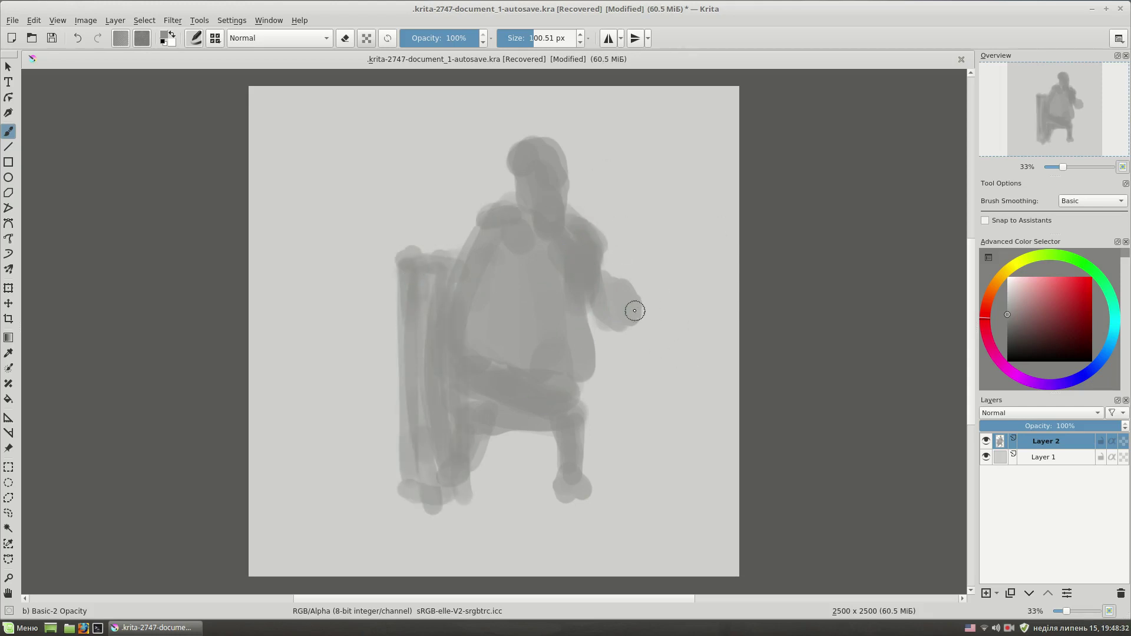
# Scale the figure up by dragging its bottom-left and top-right transform corners
pyautogui.hotkey('ctrl', 't')
pyautogui.moveTo(391, 523); pyautogui.dragTo(369, 554)
pyautogui.moveTo(641, 140); pyautogui.dragTo(648, 127)
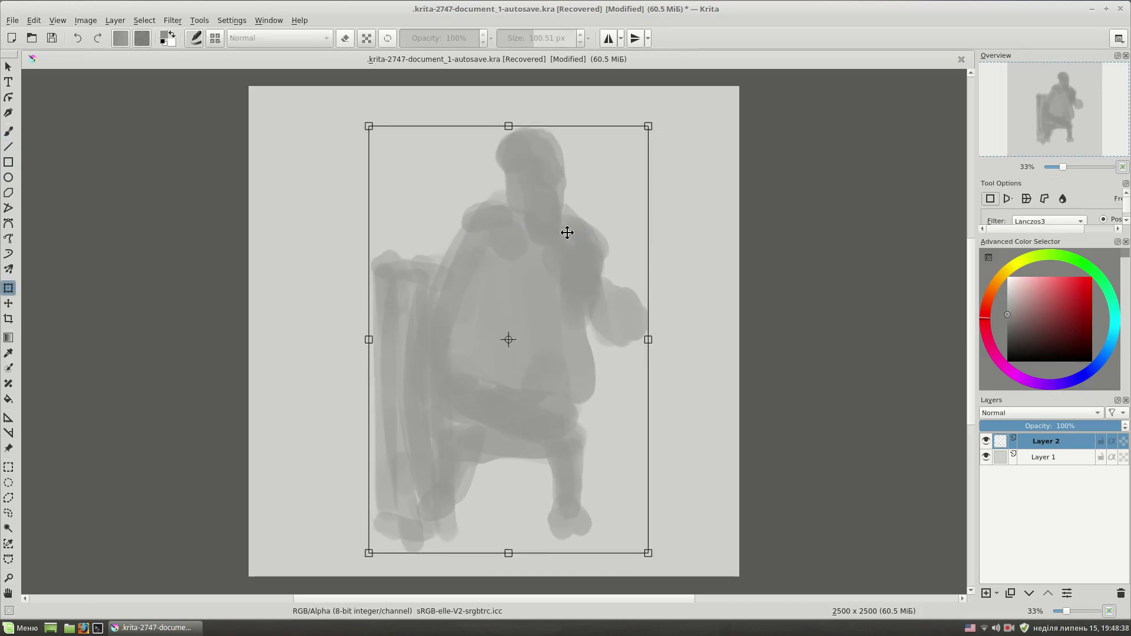
# Apply the transform, then paint dark eyes, a torso line, and darker arm, hand and shoulders
pyautogui.press('b')
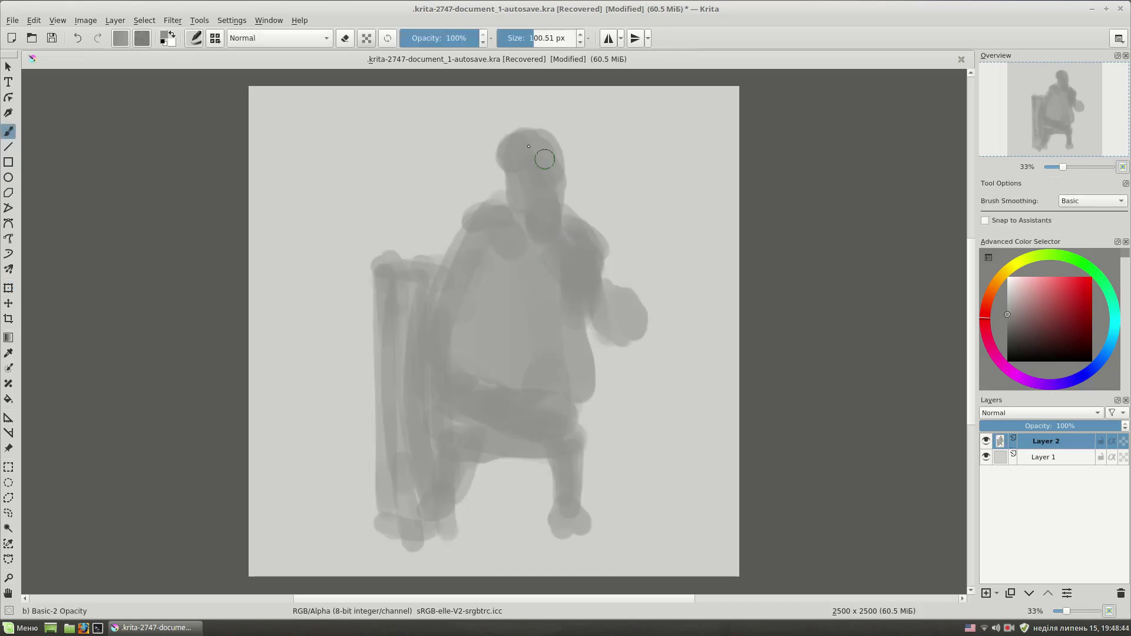
pyautogui.click(1007, 333)
pyautogui.click(509, 173)
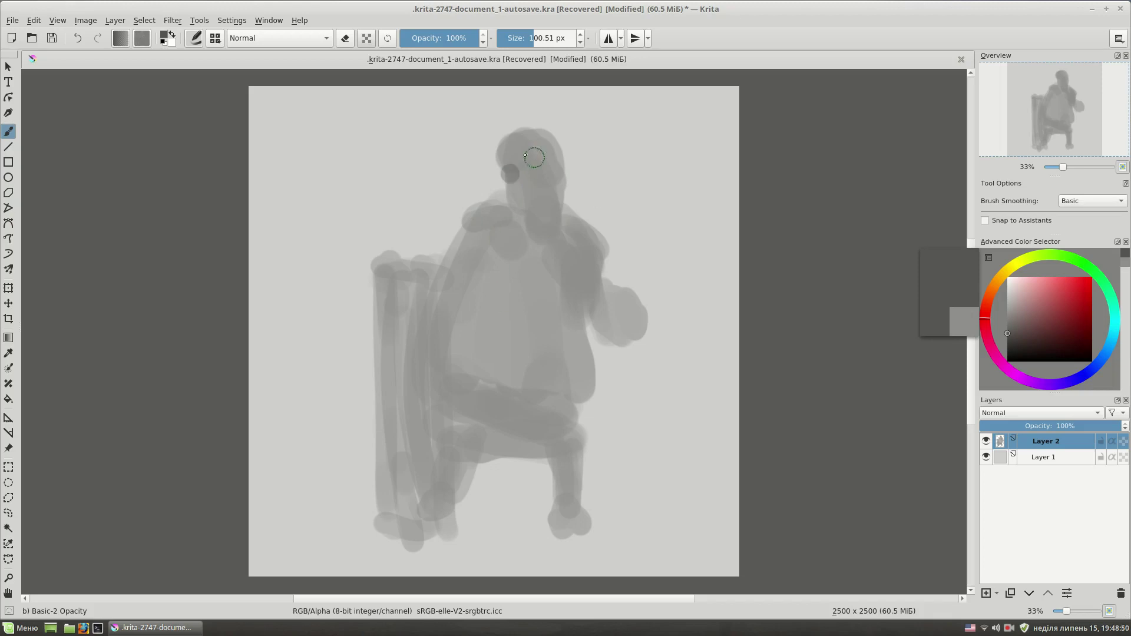
pyautogui.press('[')
pyautogui.moveTo(507, 249)
pyautogui.mouseDown()
pyautogui.moveTo(490, 372)
pyautogui.moveTo(522, 383)
pyautogui.mouseUp()
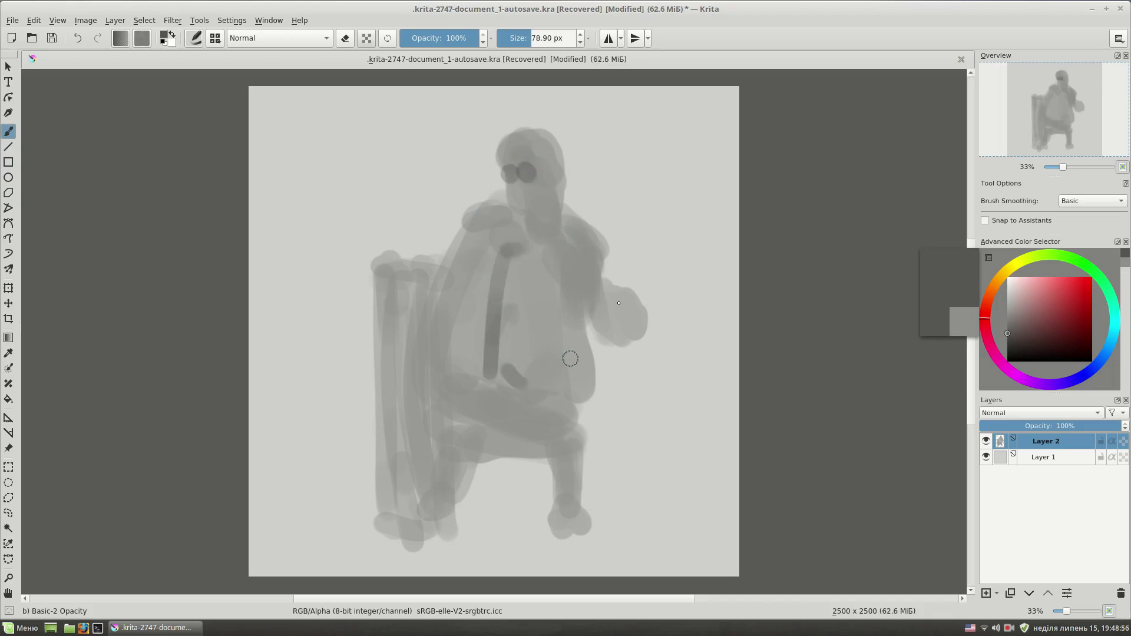
pyautogui.moveTo(640, 312); pyautogui.dragTo(627, 344)
pyautogui.moveTo(604, 265)
pyautogui.mouseDown()
pyautogui.moveTo(589, 321)
pyautogui.moveTo(612, 259)
pyautogui.mouseUp()
pyautogui.moveTo(607, 306)
pyautogui.mouseDown()
pyautogui.moveTo(579, 250)
pyautogui.moveTo(612, 274)
pyautogui.mouseUp()
pyautogui.moveTo(433, 280)
pyautogui.mouseDown()
pyautogui.moveTo(392, 268)
pyautogui.moveTo(430, 274)
pyautogui.moveTo(472, 220)
pyautogui.moveTo(465, 245)
pyautogui.mouseUp()
# Lighten the head and face, then paint mid-grey over the dark shoulder
pyautogui.keyDown('ctrl'); pyautogui.click(521, 170); pyautogui.keyUp('ctrl')
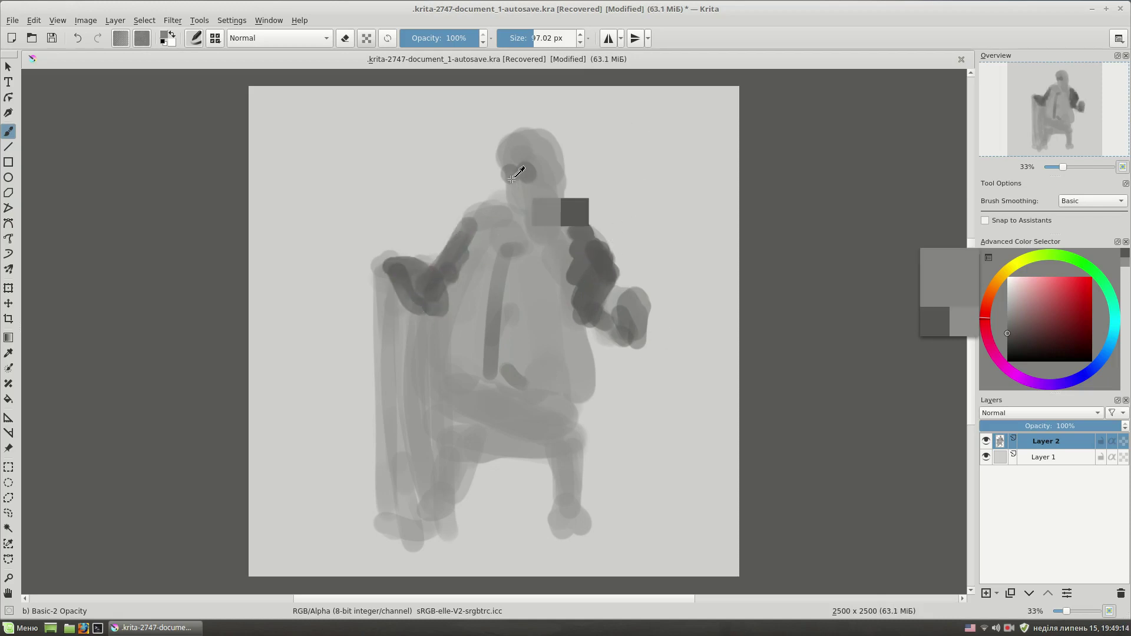
pyautogui.moveTo(521, 171)
pyautogui.mouseDown()
pyautogui.moveTo(545, 167)
pyautogui.moveTo(544, 212)
pyautogui.moveTo(507, 206)
pyautogui.mouseUp()
pyautogui.moveTo(512, 171); pyautogui.dragTo(533, 221)
pyautogui.keyDown('ctrl'); pyautogui.click(521, 196); pyautogui.keyUp('ctrl')
pyautogui.keyDown('ctrl'); pyautogui.click(562, 261); pyautogui.keyUp('ctrl')
pyautogui.keyDown('ctrl'); pyautogui.click(573, 257); pyautogui.keyUp('ctrl')
pyautogui.moveTo(573, 257); pyautogui.dragTo(557, 397)
# Cover the dark chest line with lighter grey and lighten the belly and face
pyautogui.keyDown('ctrl'); pyautogui.click(577, 342); pyautogui.keyUp('ctrl')
pyautogui.keyDown('ctrl'); pyautogui.click(516, 259); pyautogui.keyUp('ctrl')
pyautogui.moveTo(516, 263); pyautogui.dragTo(489, 377)
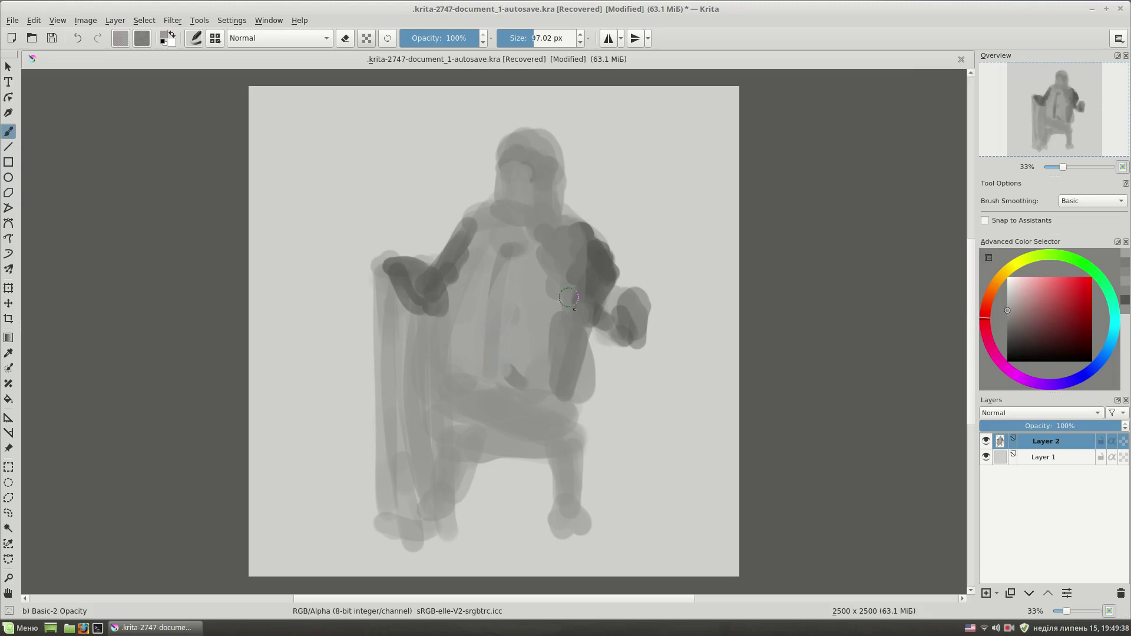
pyautogui.keyDown('ctrl'); pyautogui.click(480, 304); pyautogui.keyUp('ctrl')
pyautogui.moveTo(480, 304)
pyautogui.mouseDown()
pyautogui.moveTo(545, 316)
pyautogui.moveTo(530, 348)
pyautogui.mouseUp()
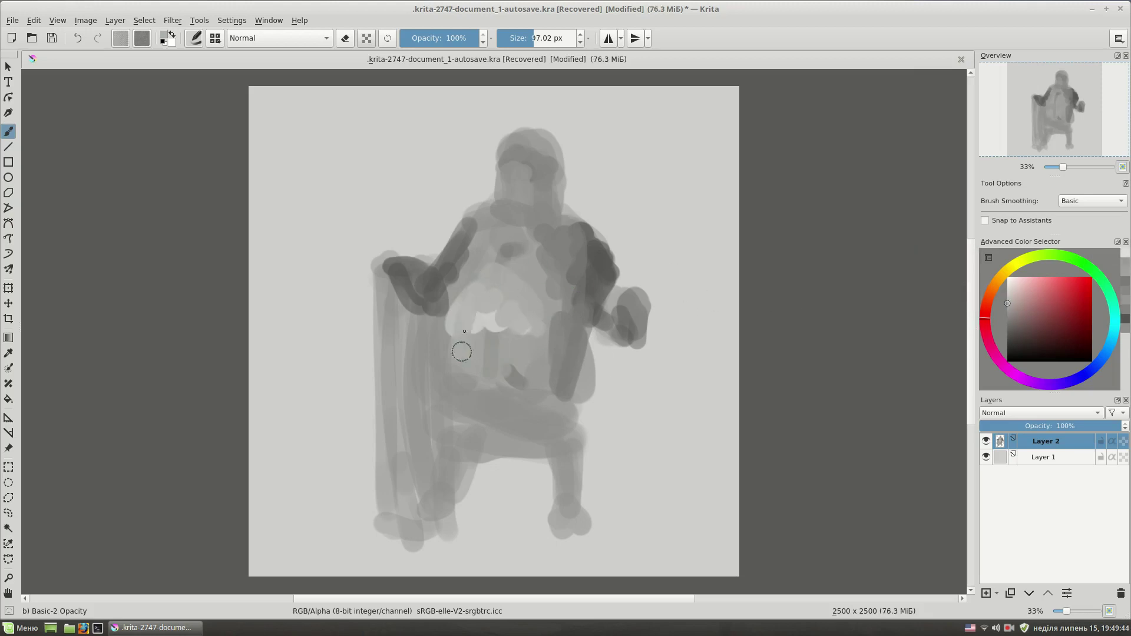
pyautogui.keyDown('ctrl'); pyautogui.click(538, 361); pyautogui.keyUp('ctrl')
pyautogui.moveTo(513, 172); pyautogui.dragTo(518, 200)
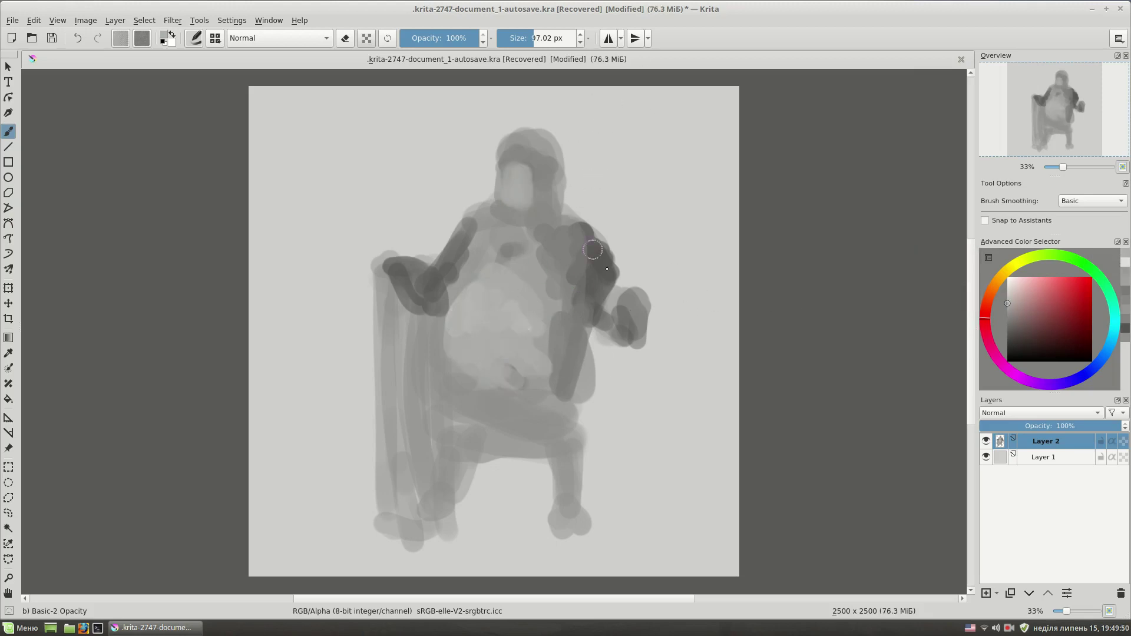
# Darken the lower leg, knee and lap, and the shield's front and bottom edges
pyautogui.keyDown('ctrl'); pyautogui.click(567, 465); pyautogui.keyUp('ctrl')
pyautogui.moveTo(567, 466); pyautogui.dragTo(583, 400)
pyautogui.keyDown('ctrl'); pyautogui.click(494, 436); pyautogui.keyUp('ctrl')
pyautogui.moveTo(495, 459); pyautogui.dragTo(552, 415)
pyautogui.keyDown('ctrl'); pyautogui.click(399, 307); pyautogui.keyUp('ctrl')
pyautogui.moveTo(436, 315)
pyautogui.mouseDown()
pyautogui.moveTo(390, 521)
pyautogui.moveTo(439, 537)
pyautogui.mouseUp()
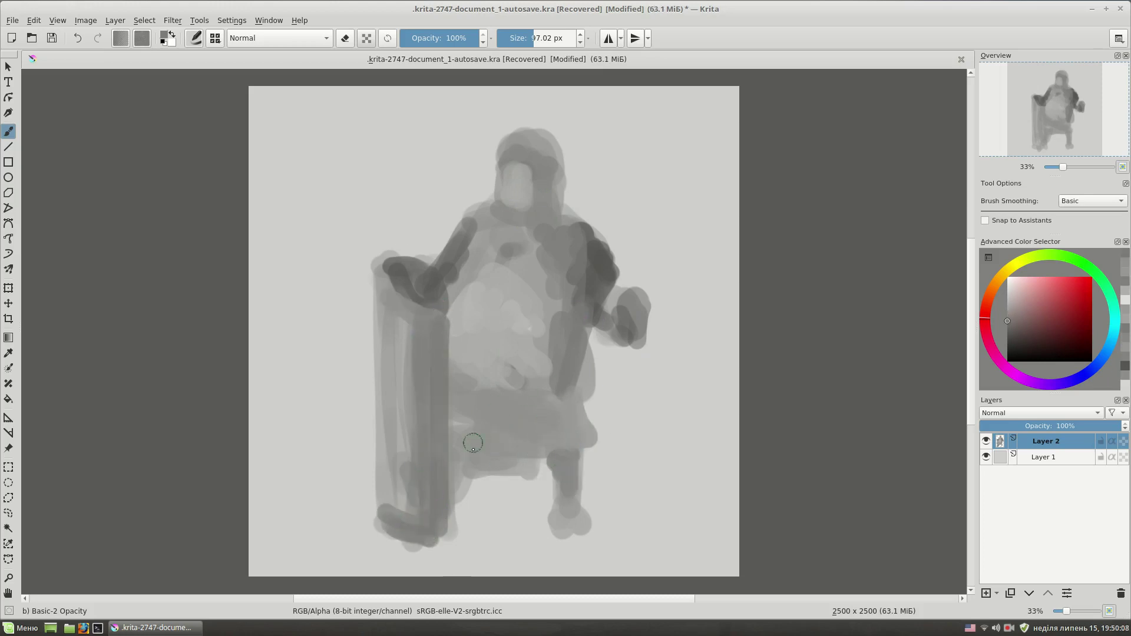
pyautogui.moveTo(451, 329); pyautogui.dragTo(451, 531)
pyautogui.keyDown('ctrl'); pyautogui.click(475, 303); pyautogui.keyUp('ctrl')
pyautogui.moveTo(584, 205); pyautogui.dragTo(569, 206)
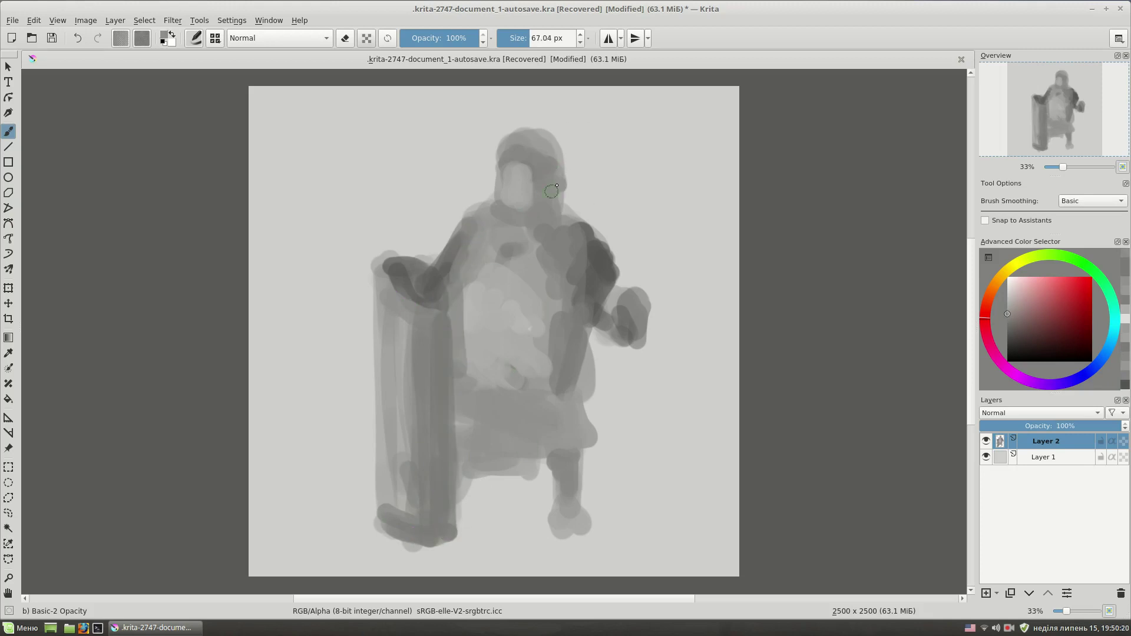
# Erase to trim the right shoulder, head top, lower leg, foot and hand edges
pyautogui.press('e')
pyautogui.moveTo(601, 236); pyautogui.dragTo(612, 277)
pyautogui.moveTo(551, 127); pyautogui.dragTo(534, 126)
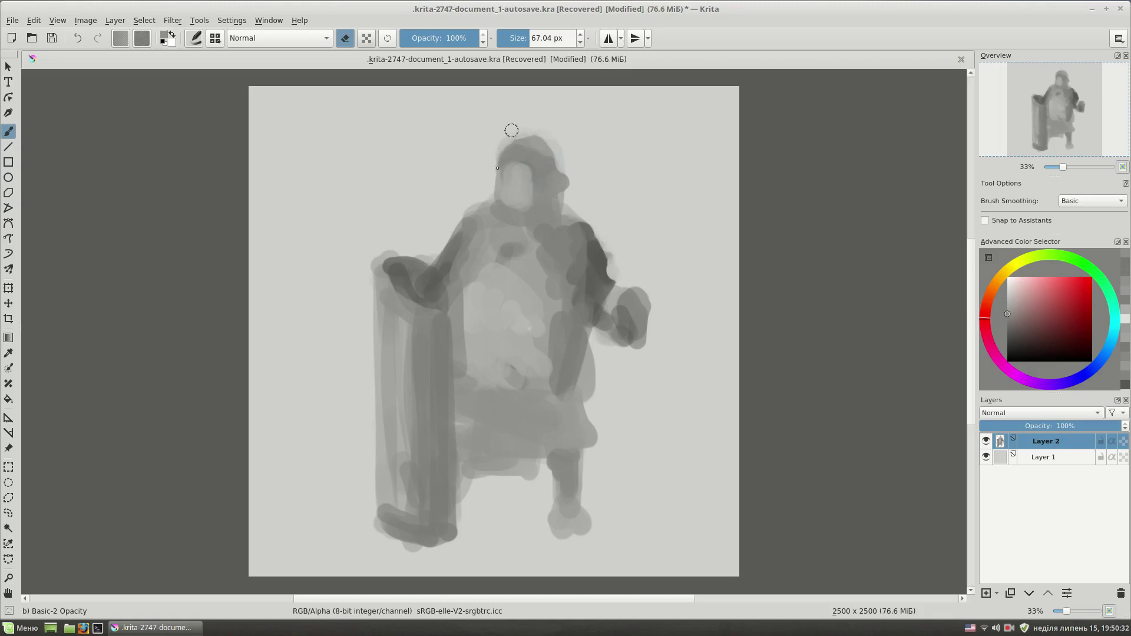
pyautogui.moveTo(585, 457)
pyautogui.mouseDown()
pyautogui.moveTo(582, 495)
pyautogui.moveTo(546, 479)
pyautogui.mouseUp()
pyautogui.moveTo(557, 544); pyautogui.dragTo(596, 533)
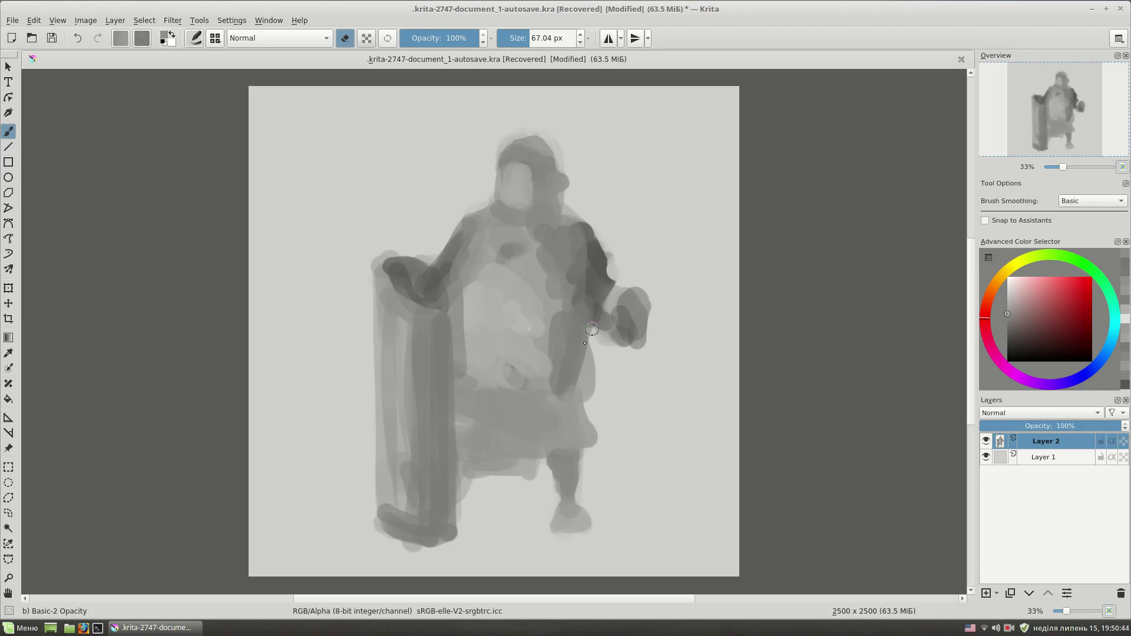
pyautogui.moveTo(610, 346); pyautogui.dragTo(649, 337)
# Paint a long spear shaft beside the hand, thickened at the grip, with a spearhead
pyautogui.press('e')
pyautogui.moveTo(627, 118); pyautogui.dragTo(634, 518)
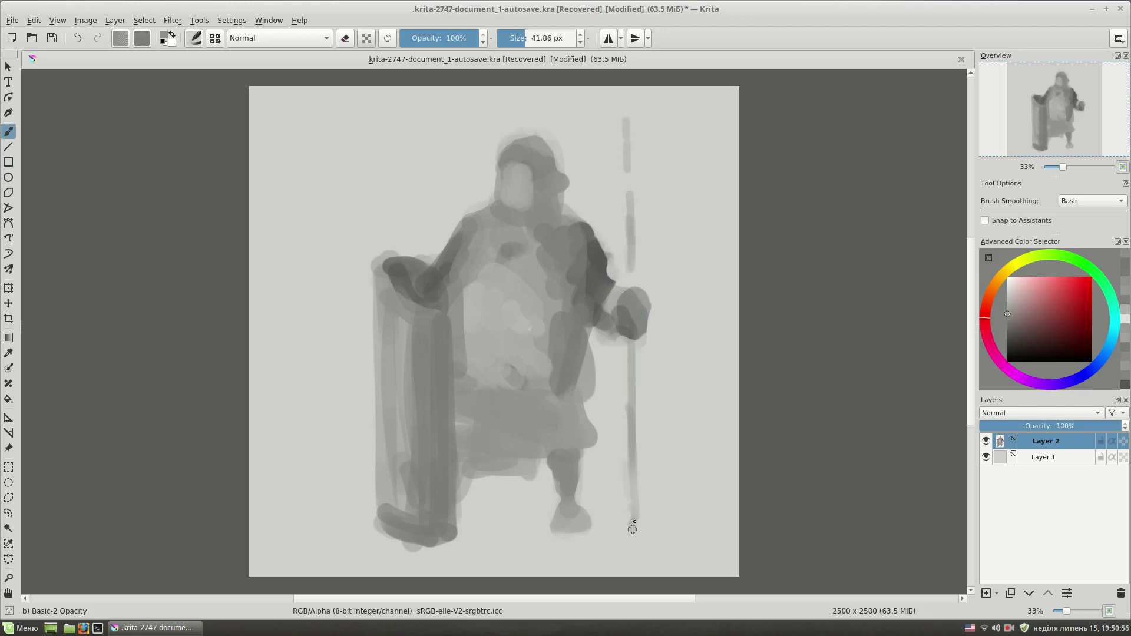
pyautogui.moveTo(626, 240)
pyautogui.mouseDown()
pyautogui.moveTo(625, 288)
pyautogui.moveTo(640, 290)
pyautogui.mouseUp()
pyautogui.moveTo(625, 106); pyautogui.dragTo(625, 122)
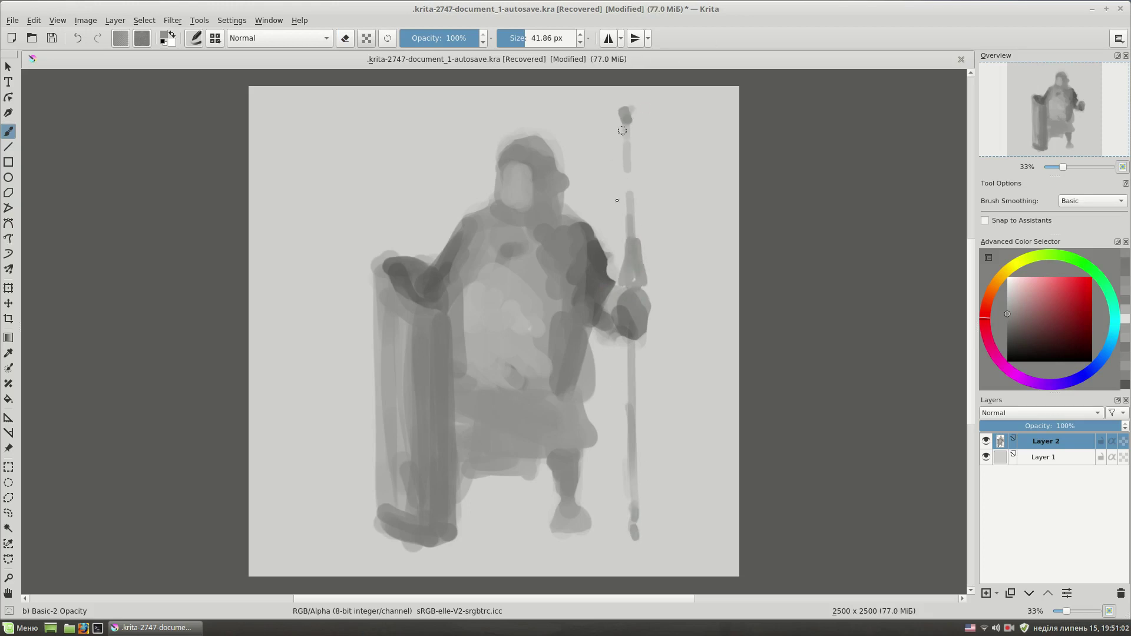
# Add grey chest strokes, a darker shield left edge and hook-shaped handle strokes
pyautogui.moveTo(521, 232); pyautogui.dragTo(492, 245)
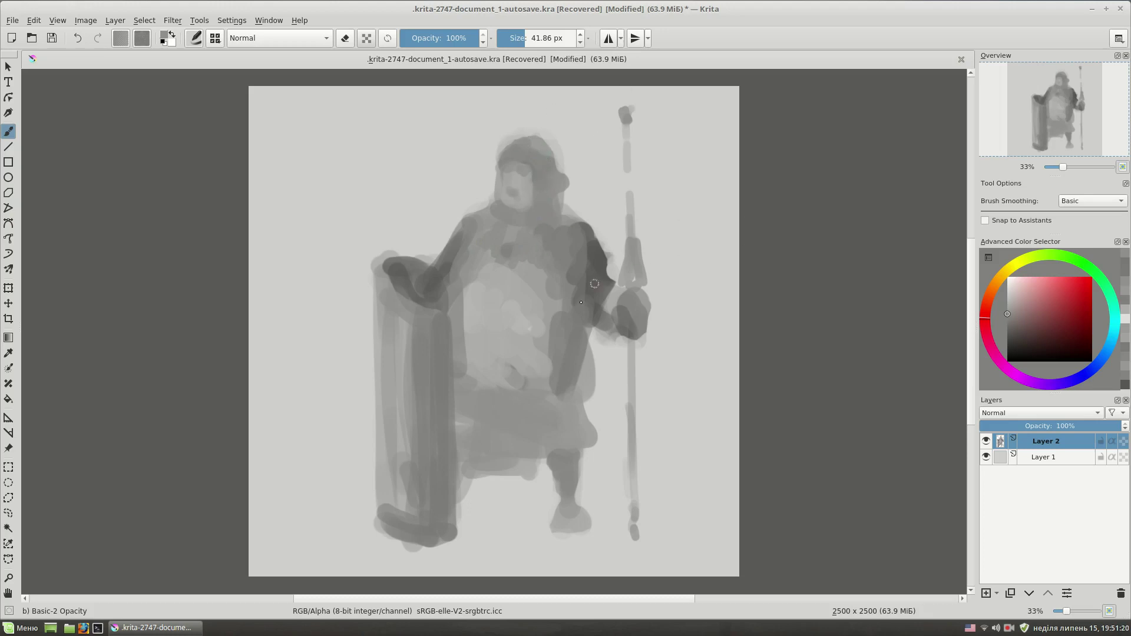
pyautogui.moveTo(373, 273); pyautogui.dragTo(377, 513)
pyautogui.press('k')
pyautogui.moveTo(376, 412)
pyautogui.mouseDown()
pyautogui.moveTo(402, 372)
pyautogui.moveTo(407, 415)
pyautogui.mouseUp()
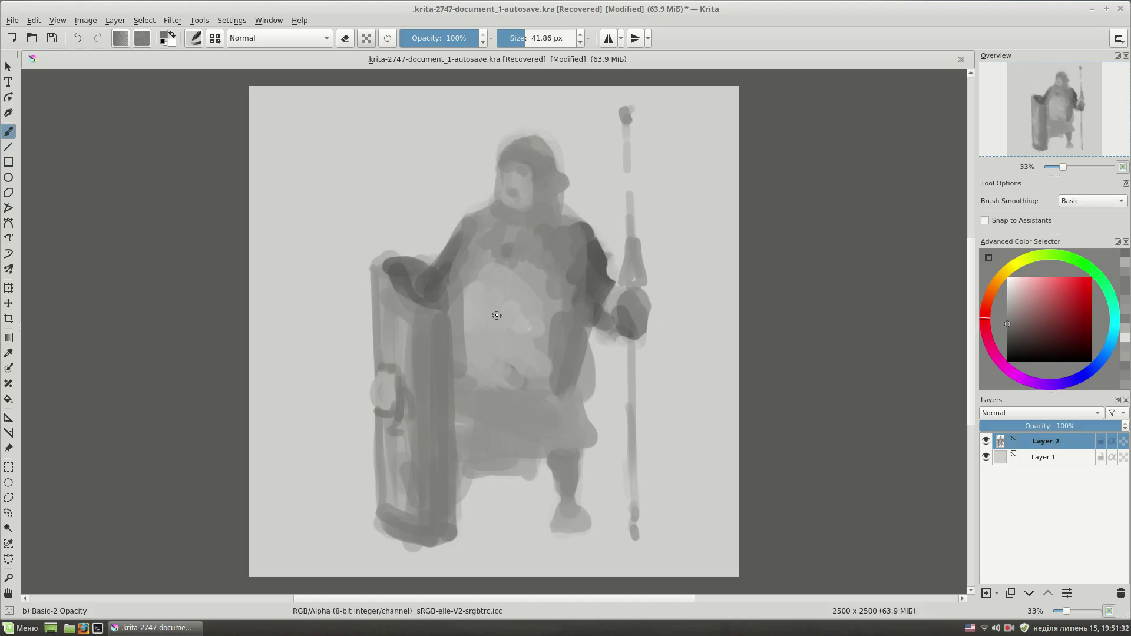
# Lighten the chest and torso, then paint a dark belt across the waist
pyautogui.press('l')
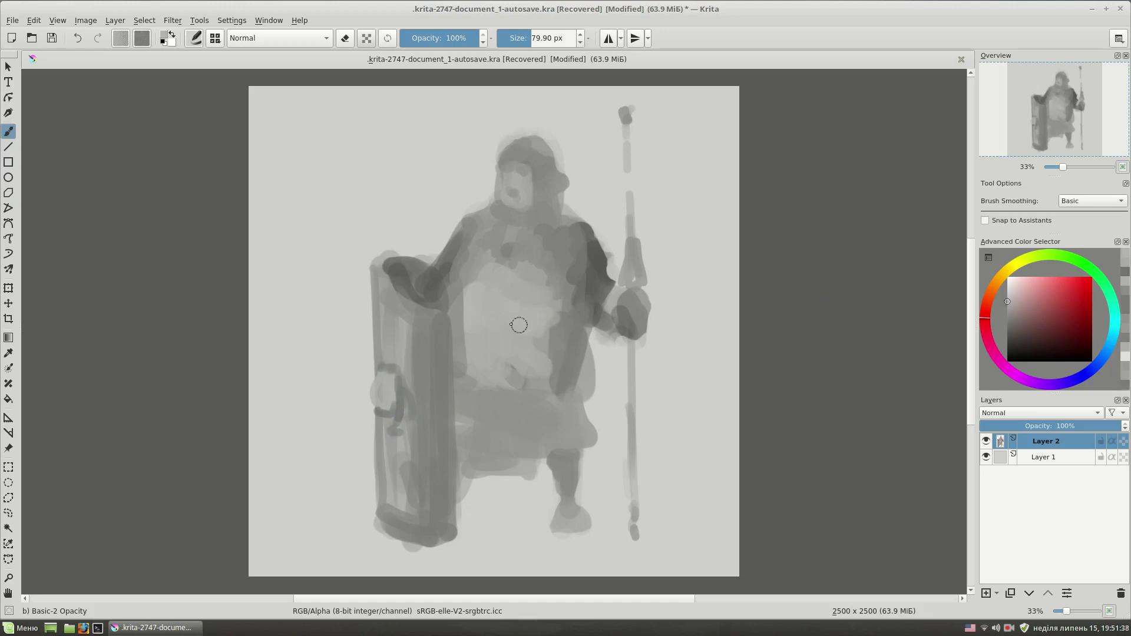
pyautogui.moveTo(518, 323); pyautogui.dragTo(554, 355)
pyautogui.press('[')
pyautogui.press('[')
pyautogui.press('[')
pyautogui.moveTo(493, 298)
pyautogui.mouseDown()
pyautogui.moveTo(486, 377)
pyautogui.moveTo(565, 386)
pyautogui.mouseUp()
pyautogui.press('k')
pyautogui.moveTo(495, 386); pyautogui.dragTo(596, 386)
# Erase the helmet's top-left edge, then resume painting with a sampled darker grey
pyautogui.press('e')
pyautogui.moveTo(500, 139); pyautogui.dragTo(535, 217)
pyautogui.press('e')
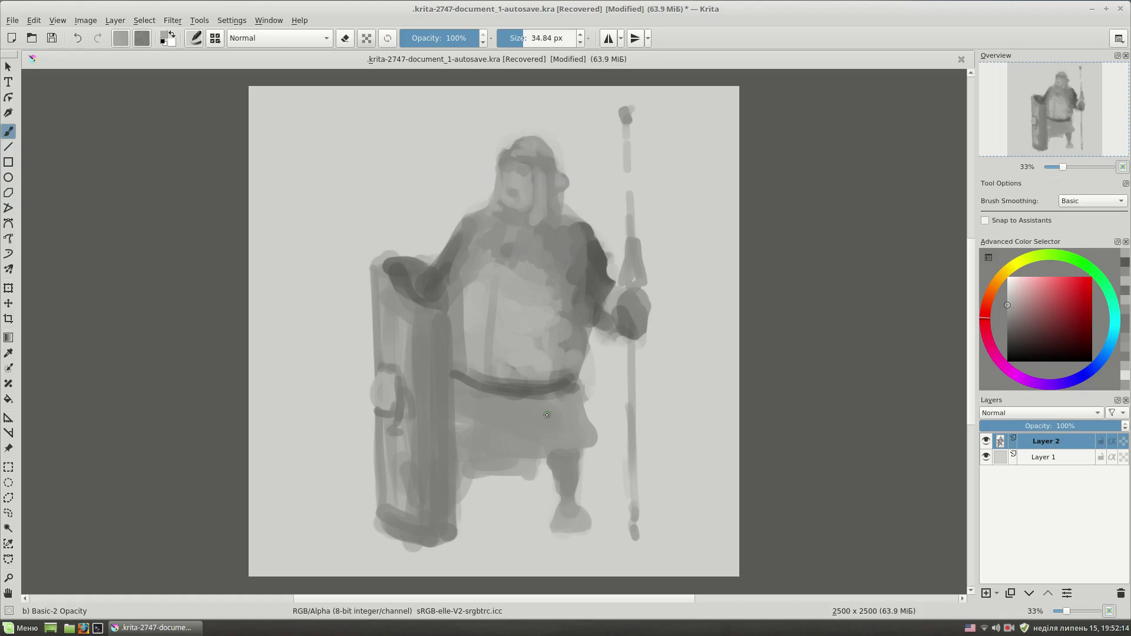
pyautogui.keyDown('ctrl'); pyautogui.click(532, 432); pyautogui.keyUp('ctrl')
# Paint dark pleats on the lower tunic and a diagonal sword from the belt
pyautogui.moveTo(476, 395)
pyautogui.mouseDown()
pyautogui.moveTo(475, 472)
pyautogui.moveTo(536, 482)
pyautogui.mouseUp()
pyautogui.moveTo(529, 401)
pyautogui.mouseDown()
pyautogui.moveTo(528, 437)
pyautogui.moveTo(495, 479)
pyautogui.mouseUp()
pyautogui.moveTo(518, 468)
pyautogui.mouseDown()
pyautogui.moveTo(515, 404)
pyautogui.moveTo(531, 393)
pyautogui.mouseUp()
pyautogui.keyDown('ctrl'); pyautogui.click(601, 396); pyautogui.keyUp('ctrl')
pyautogui.moveTo(600, 396)
pyautogui.mouseDown()
pyautogui.moveTo(551, 342)
pyautogui.moveTo(610, 409)
pyautogui.mouseUp()
pyautogui.moveTo(559, 354)
pyautogui.mouseDown()
pyautogui.moveTo(598, 396)
pyautogui.moveTo(538, 358)
pyautogui.moveTo(528, 329)
pyautogui.mouseUp()
# Zoom in on the face, paint the brow line and eyes, and lighten the mouth area
pyautogui.scroll(1, 546, 225)
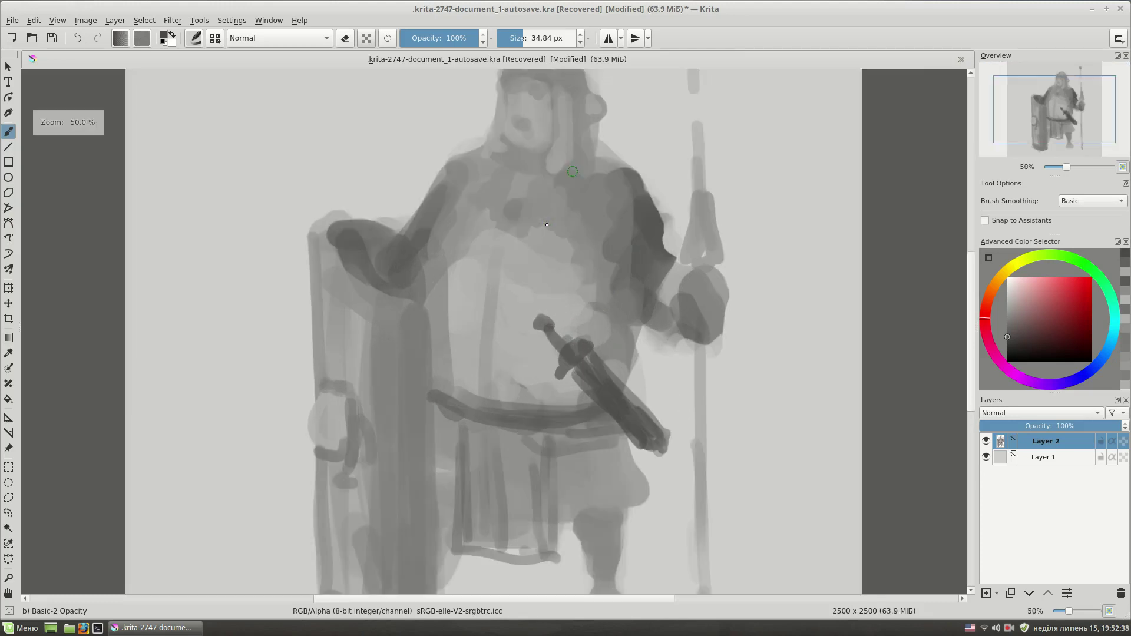
pyautogui.scroll(1, 546, 225)
pyautogui.press('[')
pyautogui.press('[')
pyautogui.press('[')
pyautogui.moveTo(501, 125)
pyautogui.mouseDown()
pyautogui.moveTo(554, 131)
pyautogui.moveTo(554, 141)
pyautogui.moveTo(500, 141)
pyautogui.moveTo(510, 182)
pyautogui.mouseUp()
pyautogui.press('[')
pyautogui.keyDown('ctrl'); pyautogui.click(565, 140); pyautogui.keyUp('ctrl')
pyautogui.press('[')
pyautogui.keyDown('ctrl'); pyautogui.click(509, 181); pyautogui.keyUp('ctrl')
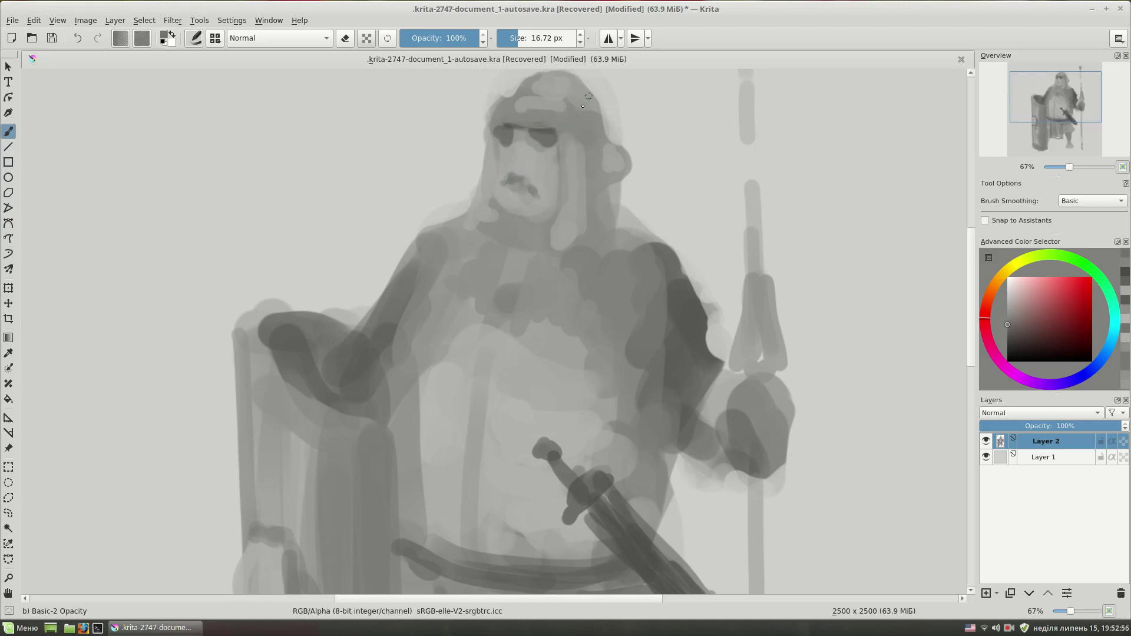
# Repaint the right eye area with darker grey and pick a lighter face tone
pyautogui.click(1008, 294)
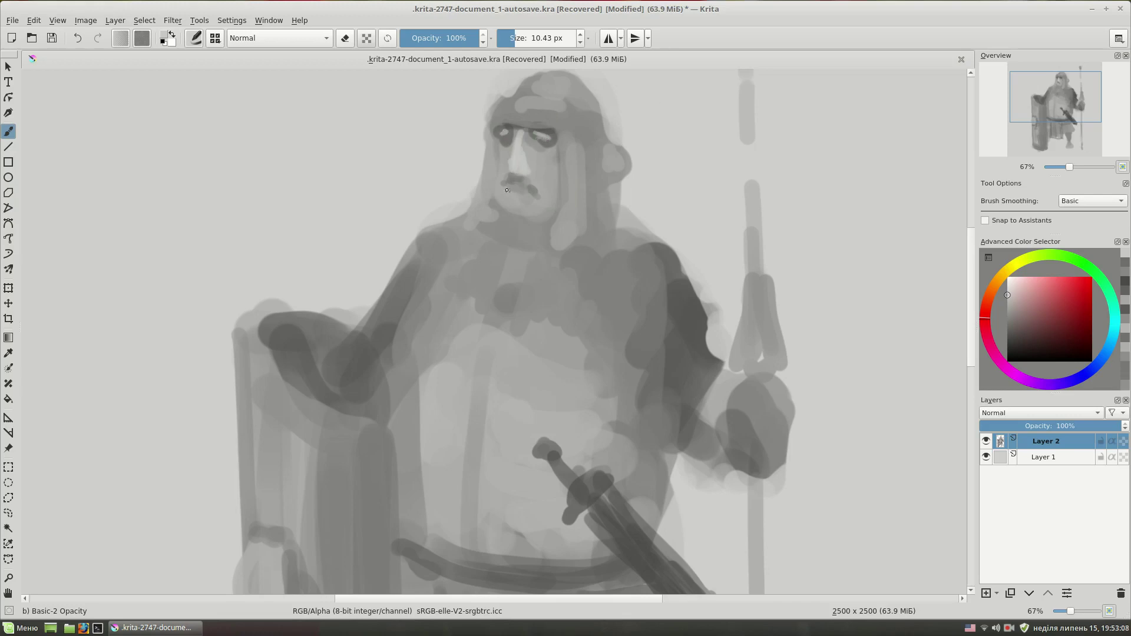
pyautogui.press(']')
pyautogui.press(']')
pyautogui.press(']')
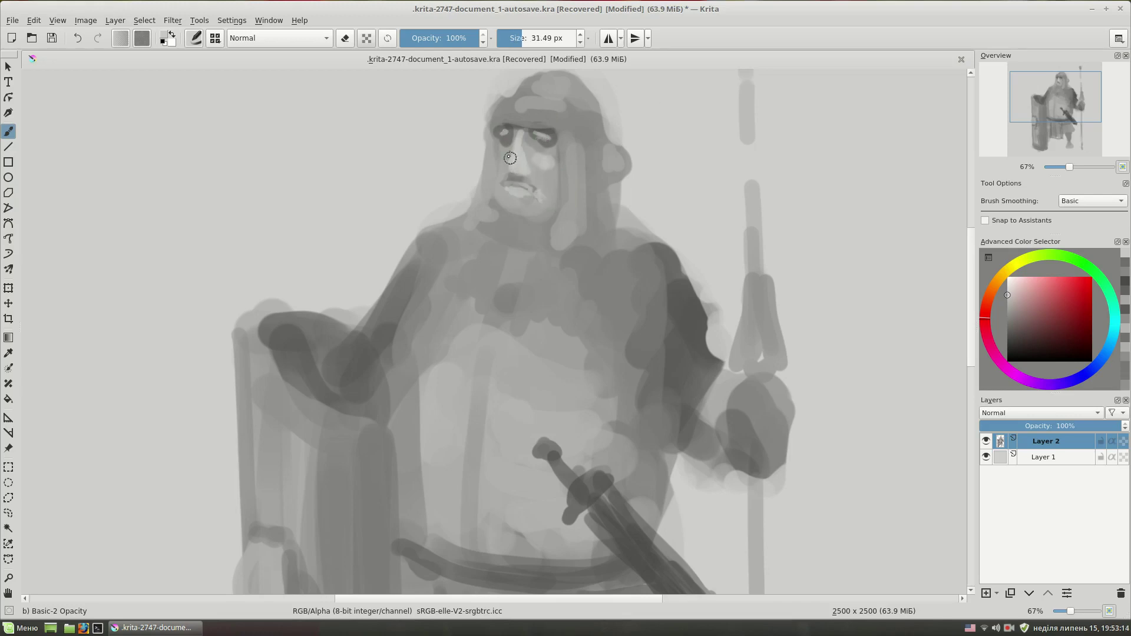
pyautogui.keyDown('ctrl'); pyautogui.click(536, 134); pyautogui.keyUp('ctrl')
pyautogui.keyDown('ctrl'); pyautogui.click(541, 136); pyautogui.keyUp('ctrl')
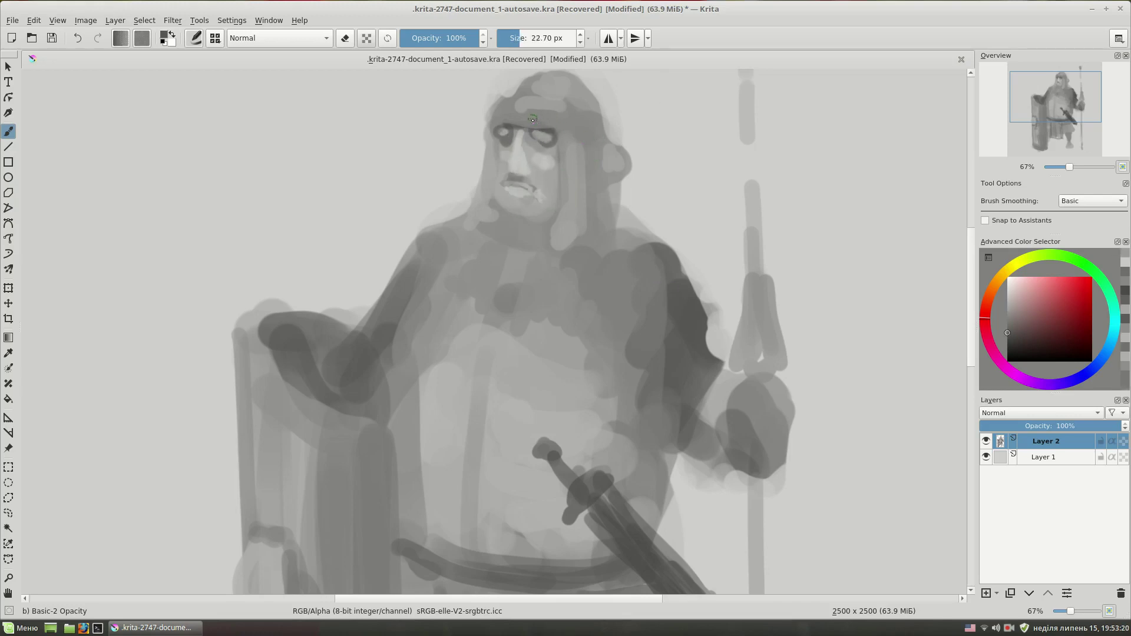
pyautogui.moveTo(545, 134); pyautogui.dragTo(527, 125)
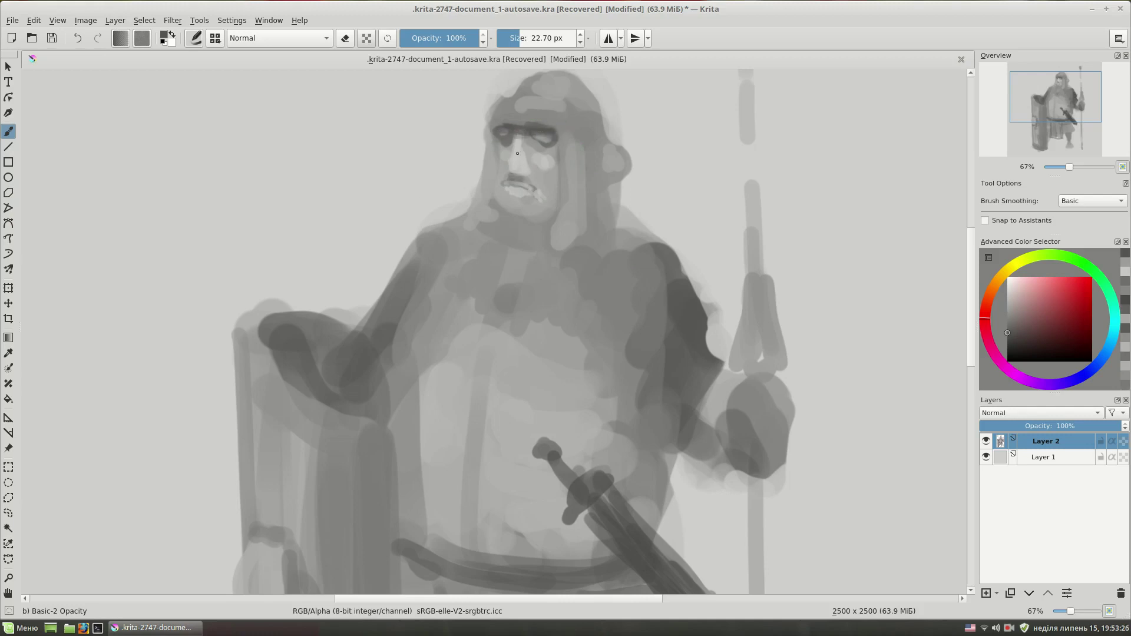
pyautogui.keyDown('ctrl'); pyautogui.click(518, 153); pyautogui.keyUp('ctrl')
pyautogui.scroll(1, 534, 245)
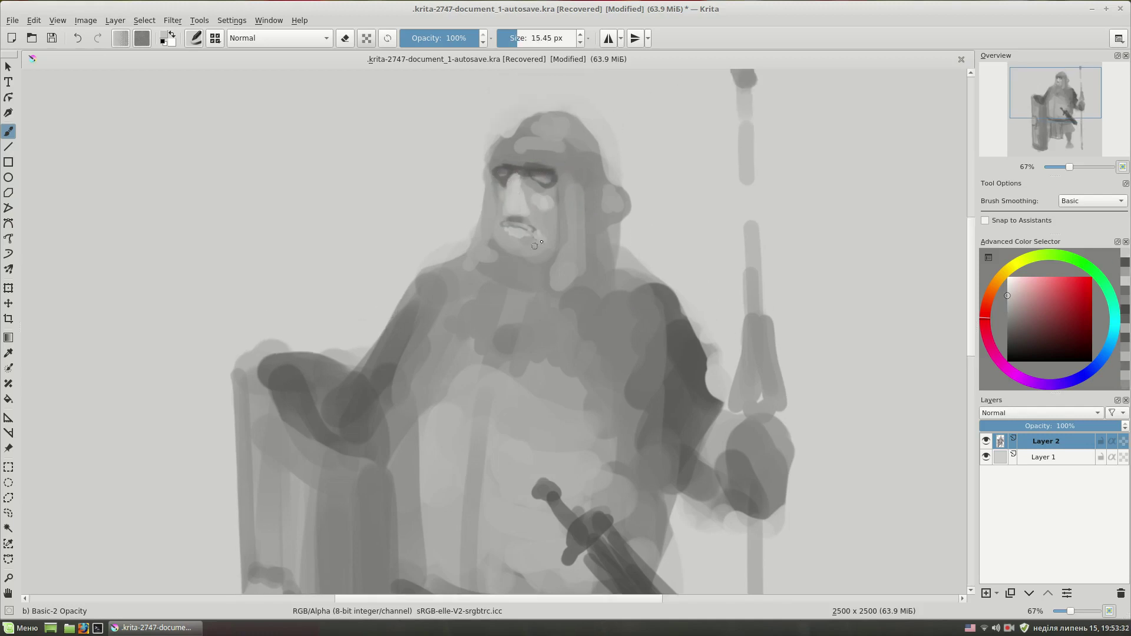
# Paint dark cheek-guard lines down the face and jaw, softening them with lighter grey
pyautogui.keyDown('ctrl'); pyautogui.click(553, 178); pyautogui.keyUp('ctrl')
pyautogui.moveTo(553, 168); pyautogui.dragTo(556, 256)
pyautogui.moveTo(551, 149)
pyautogui.mouseDown()
pyautogui.moveTo(554, 236)
pyautogui.moveTo(530, 268)
pyautogui.moveTo(581, 264)
pyautogui.moveTo(596, 225)
pyautogui.mouseUp()
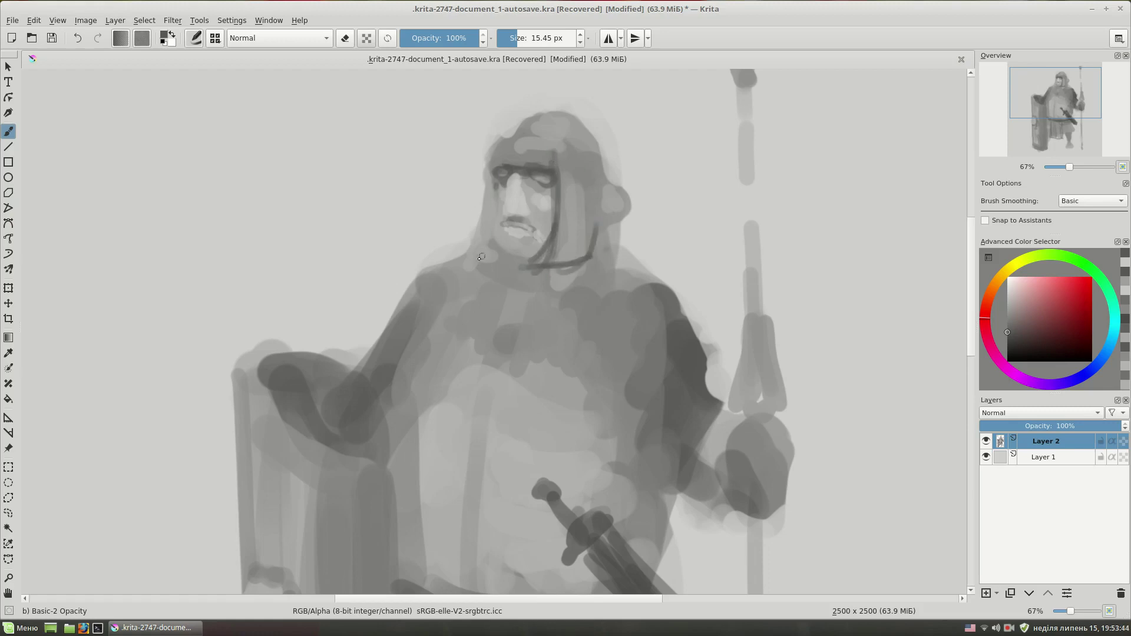
pyautogui.moveTo(494, 189); pyautogui.dragTo(505, 258)
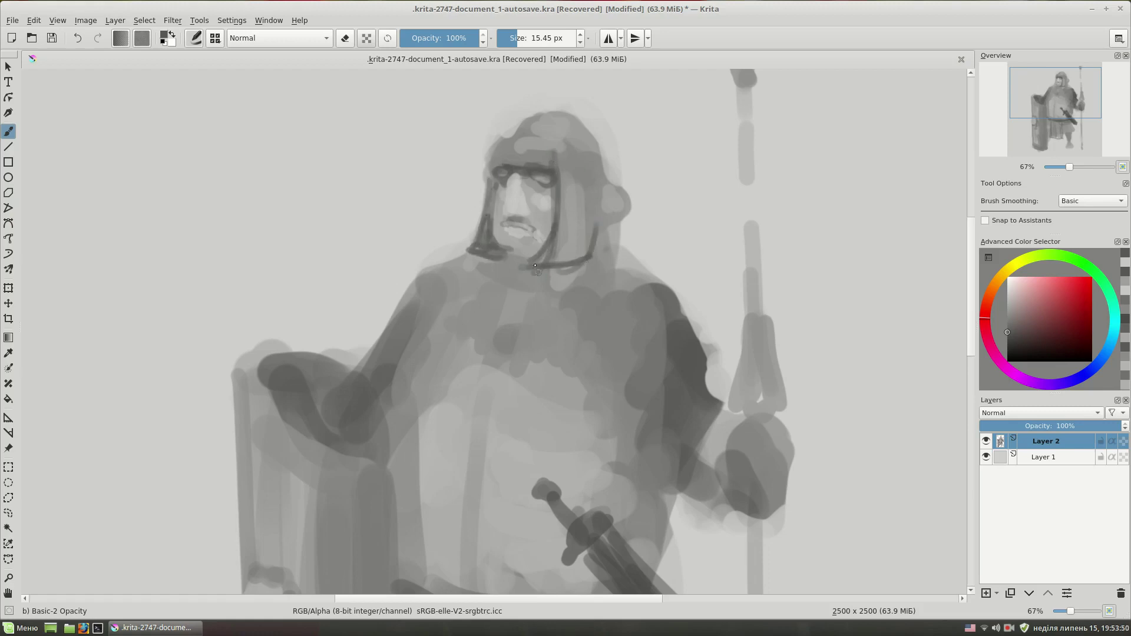
pyautogui.keyDown('ctrl'); pyautogui.click(565, 216); pyautogui.keyUp('ctrl')
pyautogui.moveTo(566, 227); pyautogui.dragTo(550, 259)
pyautogui.moveTo(488, 203); pyautogui.dragTo(480, 255)
pyautogui.keyDown('ctrl'); pyautogui.click(544, 170); pyautogui.keyUp('ctrl')
pyautogui.moveTo(533, 178); pyautogui.dragTo(549, 187)
# Erase the hood's right edge and draw the helmet's dark brow band and top arc
pyautogui.scroll(-2, 796, 118)
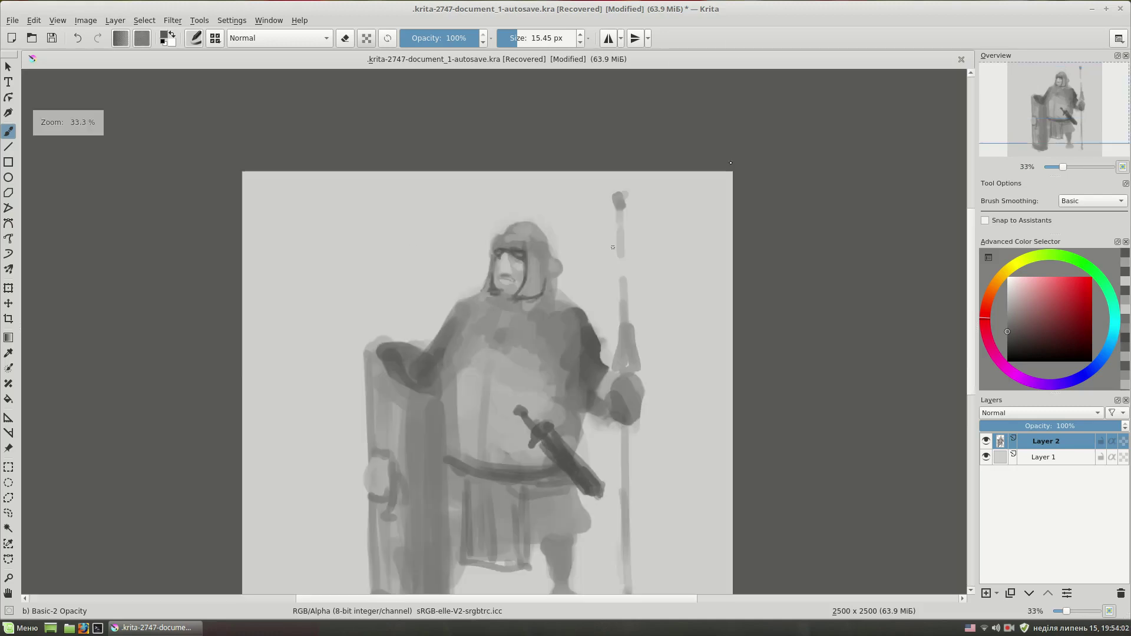
pyautogui.scroll(2, 610, 223)
pyautogui.press('e')
pyautogui.moveTo(636, 212)
pyautogui.mouseDown()
pyautogui.moveTo(623, 250)
pyautogui.moveTo(633, 252)
pyautogui.moveTo(600, 203)
pyautogui.mouseUp()
pyautogui.press('e')
pyautogui.keyDown('ctrl'); pyautogui.click(640, 303); pyautogui.keyUp('ctrl')
pyautogui.moveTo(508, 174)
pyautogui.mouseDown()
pyautogui.moveTo(610, 180)
pyautogui.moveTo(597, 152)
pyautogui.mouseUp()
# Touch up around the eye and mouth, and paint a darker stroke shaping the ear
pyautogui.keyDown('ctrl'); pyautogui.click(538, 202); pyautogui.keyUp('ctrl')
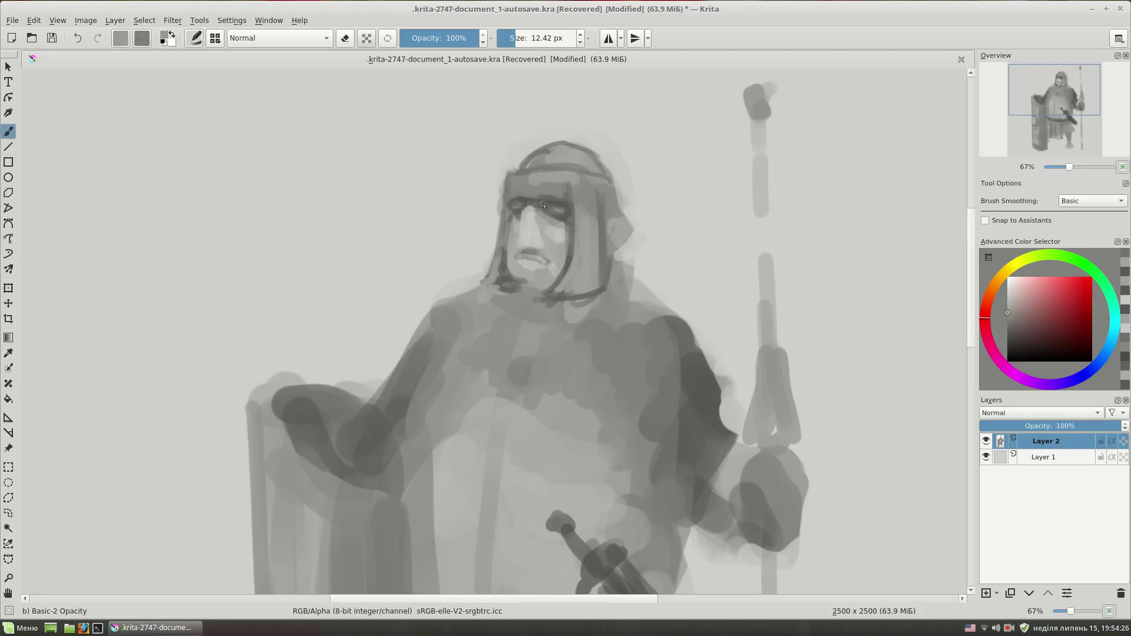
pyautogui.moveTo(561, 215); pyautogui.dragTo(554, 219)
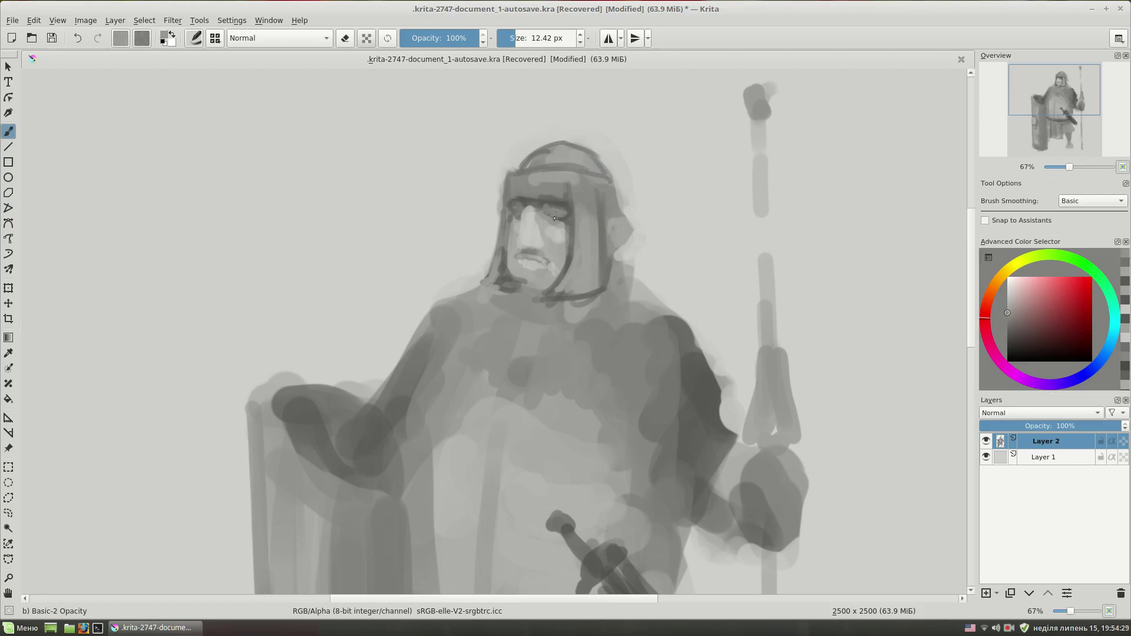
pyautogui.keyDown('ctrl'); pyautogui.click(554, 263); pyautogui.keyUp('ctrl')
pyautogui.moveTo(548, 266); pyautogui.dragTo(540, 256)
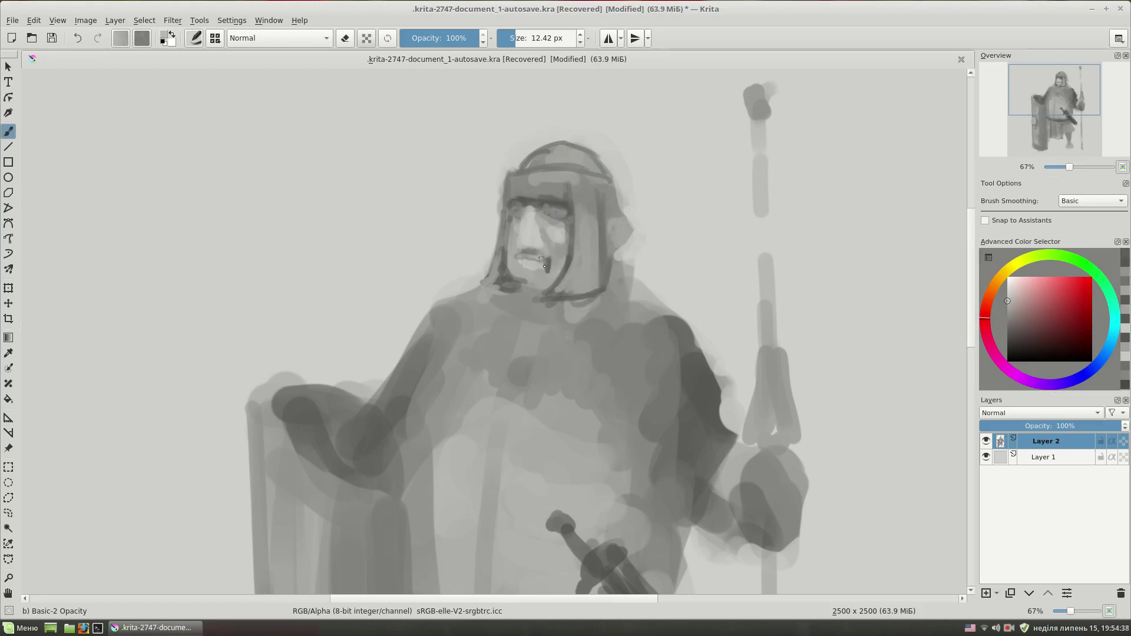
pyautogui.click(551, 272)
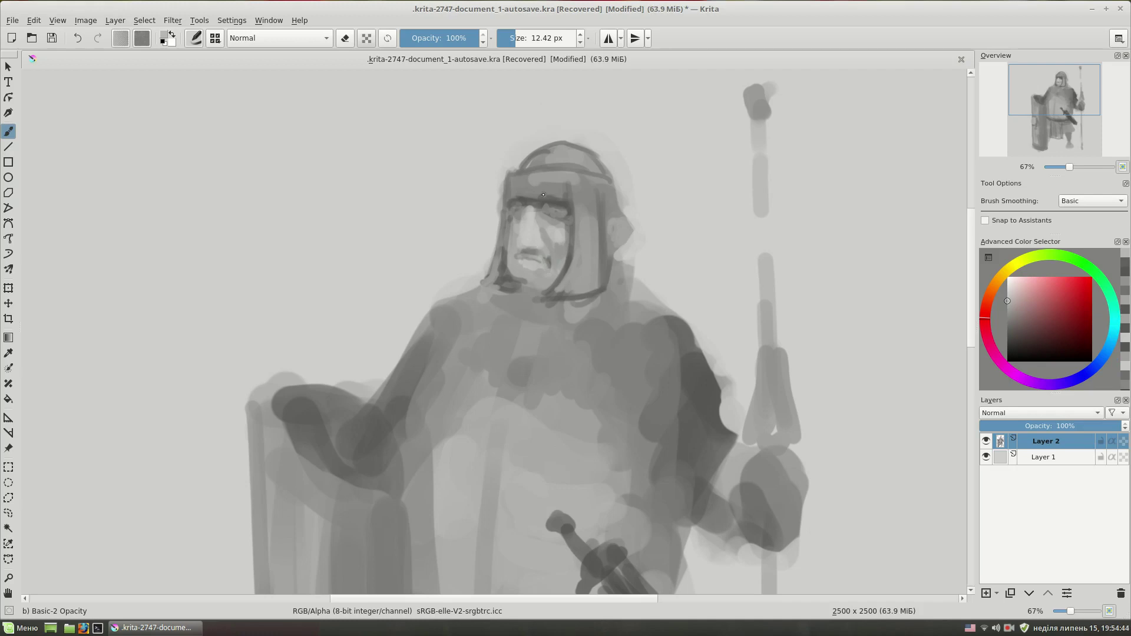
pyautogui.keyDown('ctrl'); pyautogui.click(623, 272); pyautogui.keyUp('ctrl')
pyautogui.moveTo(606, 191)
pyautogui.mouseDown()
pyautogui.moveTo(633, 239)
pyautogui.moveTo(624, 262)
pyautogui.moveTo(654, 256)
pyautogui.mouseUp()
pyautogui.keyDown('ctrl'); pyautogui.click(657, 254); pyautogui.keyUp('ctrl')
# Add light grey streaks on the helmet's top and front
pyautogui.press('e')
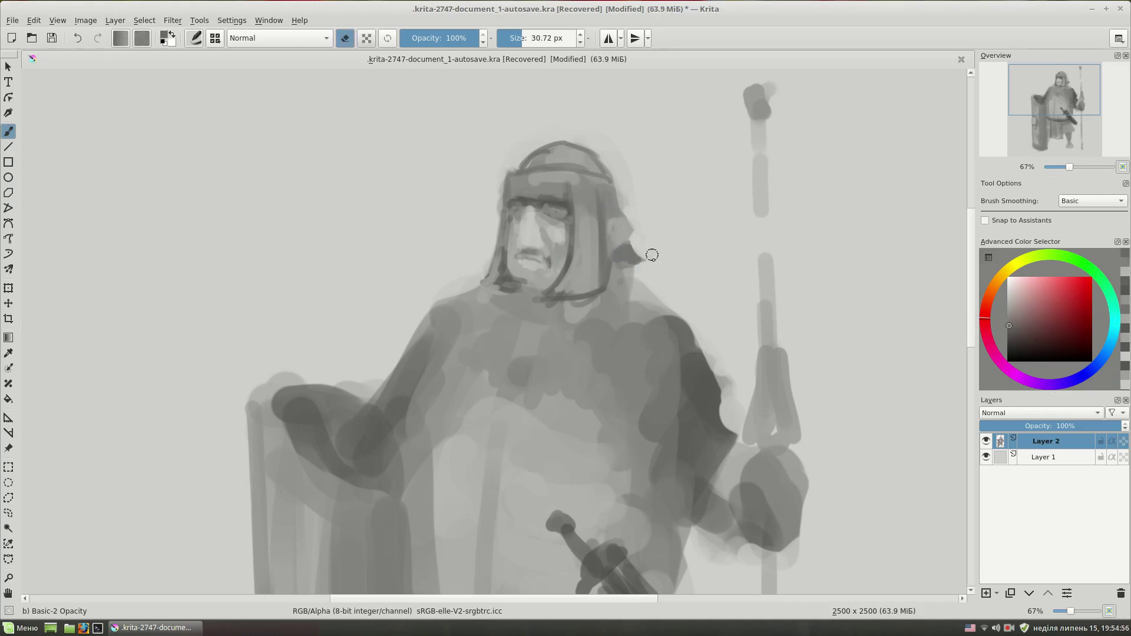
pyautogui.keyDown('ctrl'); pyautogui.click(578, 148); pyautogui.keyUp('ctrl')
pyautogui.press('e')
pyautogui.moveTo(560, 162)
pyautogui.mouseDown()
pyautogui.moveTo(574, 158)
pyautogui.moveTo(536, 202)
pyautogui.mouseUp()
pyautogui.keyDown('ctrl'); pyautogui.click(547, 292); pyautogui.keyUp('ctrl')
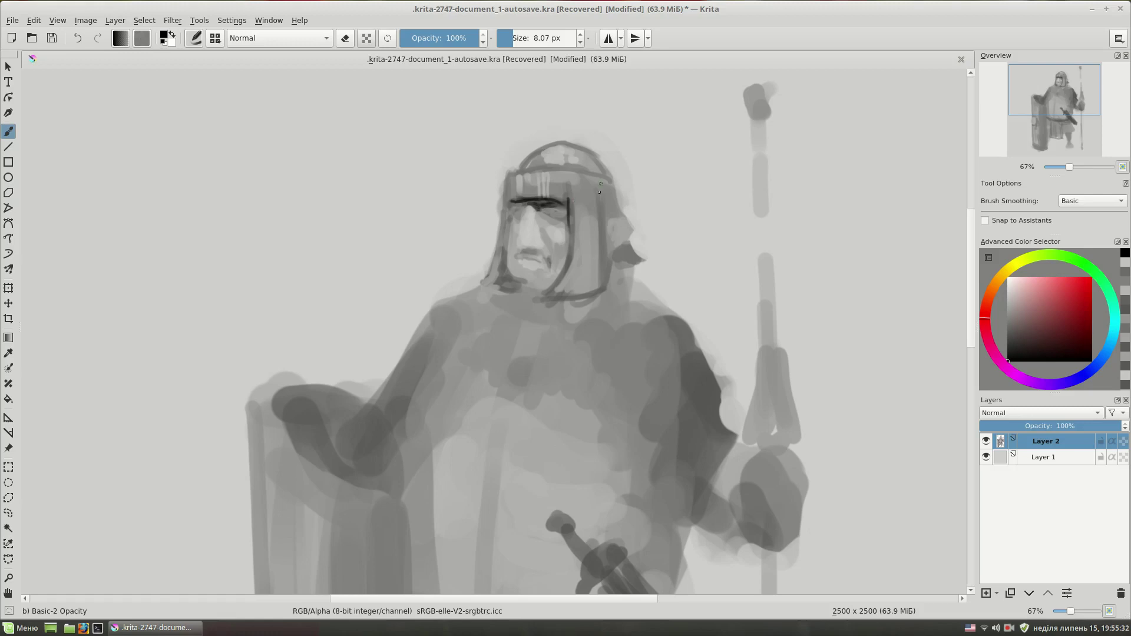
# Centre on the face and mark a dark shadow under the soldier's eye
pyautogui.scroll(-1, 519, 213)
pyautogui.keyDown('ctrl'); pyautogui.scroll(1, 564, 237); pyautogui.keyUp('ctrl')
pyautogui.moveTo(554, 237)
pyautogui.mouseDown()
pyautogui.moveTo(571, 222)
pyautogui.moveTo(568, 234)
pyautogui.mouseUp()
pyautogui.keyDown('ctrl'); pyautogui.click(564, 238); pyautogui.keyUp('ctrl')
pyautogui.keyDown('ctrl'); pyautogui.click(552, 231); pyautogui.keyUp('ctrl')
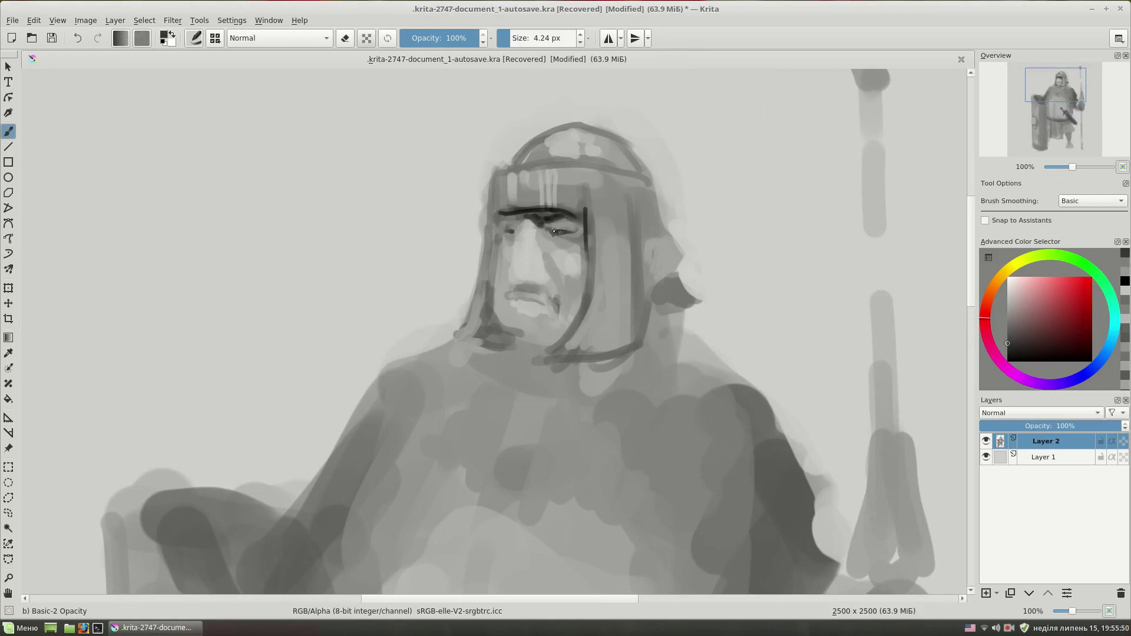
pyautogui.keyDown('ctrl'); pyautogui.click(515, 224); pyautogui.keyUp('ctrl')
pyautogui.moveTo(513, 227); pyautogui.dragTo(520, 226)
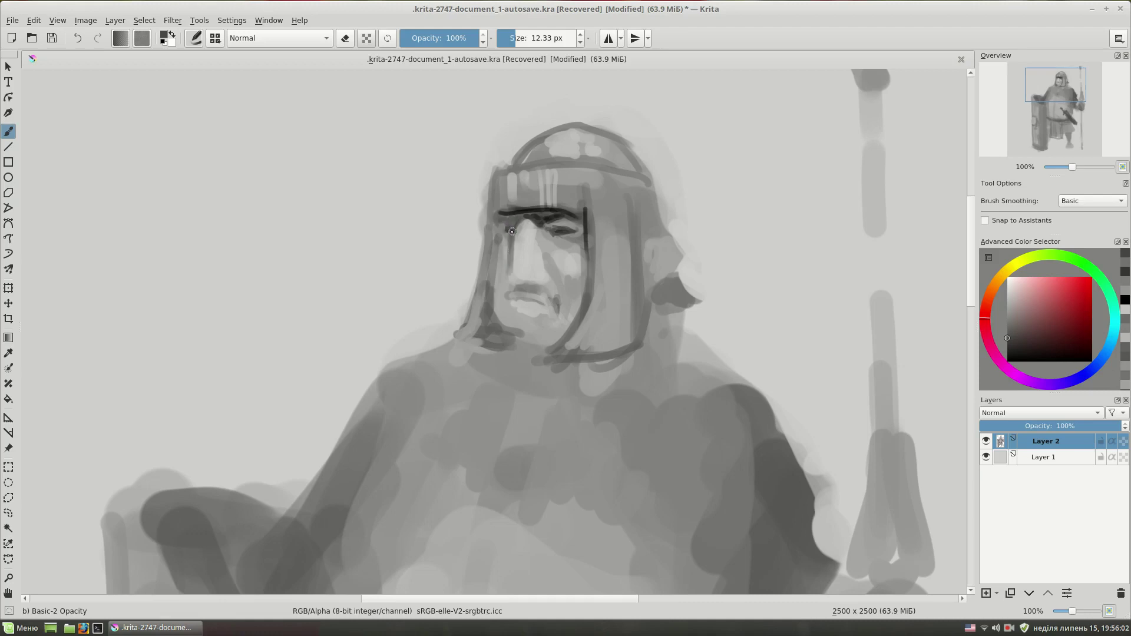
# Draw a dark line along the helmet's left edge and repaint the mouth and chin
pyautogui.keyDown('ctrl'); pyautogui.click(505, 262); pyautogui.keyUp('ctrl')
pyautogui.moveTo(485, 274)
pyautogui.mouseDown()
pyautogui.moveTo(496, 224)
pyautogui.moveTo(487, 242)
pyautogui.mouseUp()
pyautogui.keyDown('ctrl'); pyautogui.click(502, 244); pyautogui.keyUp('ctrl')
pyautogui.click(530, 290)
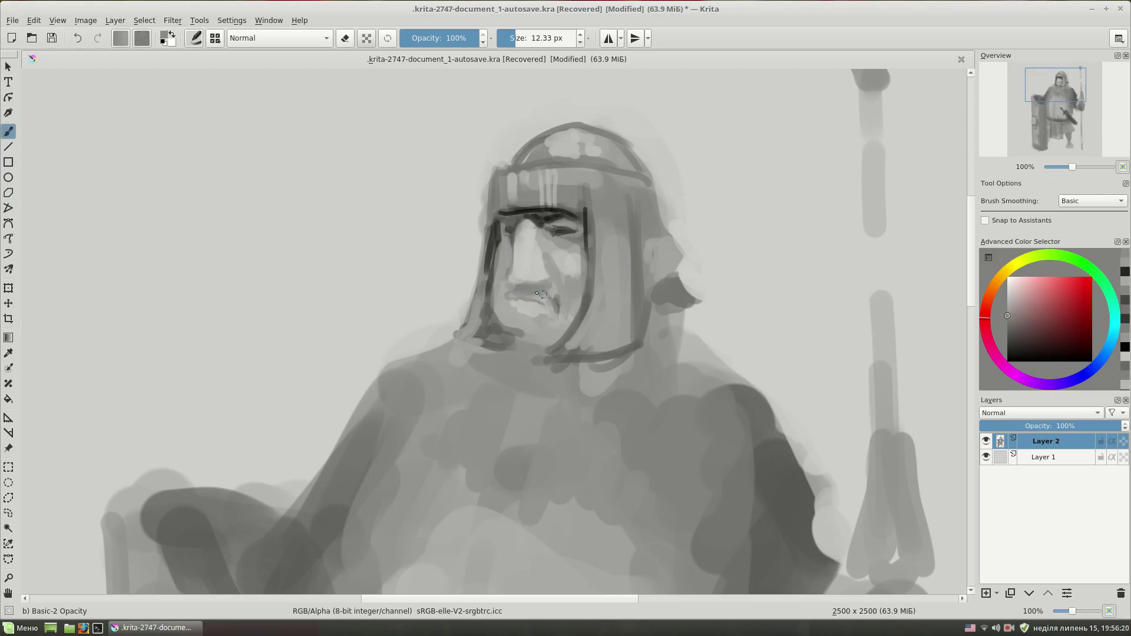
pyautogui.moveTo(498, 295)
pyautogui.mouseDown()
pyautogui.moveTo(539, 303)
pyautogui.moveTo(506, 333)
pyautogui.moveTo(506, 319)
pyautogui.moveTo(521, 335)
pyautogui.moveTo(588, 302)
pyautogui.mouseUp()
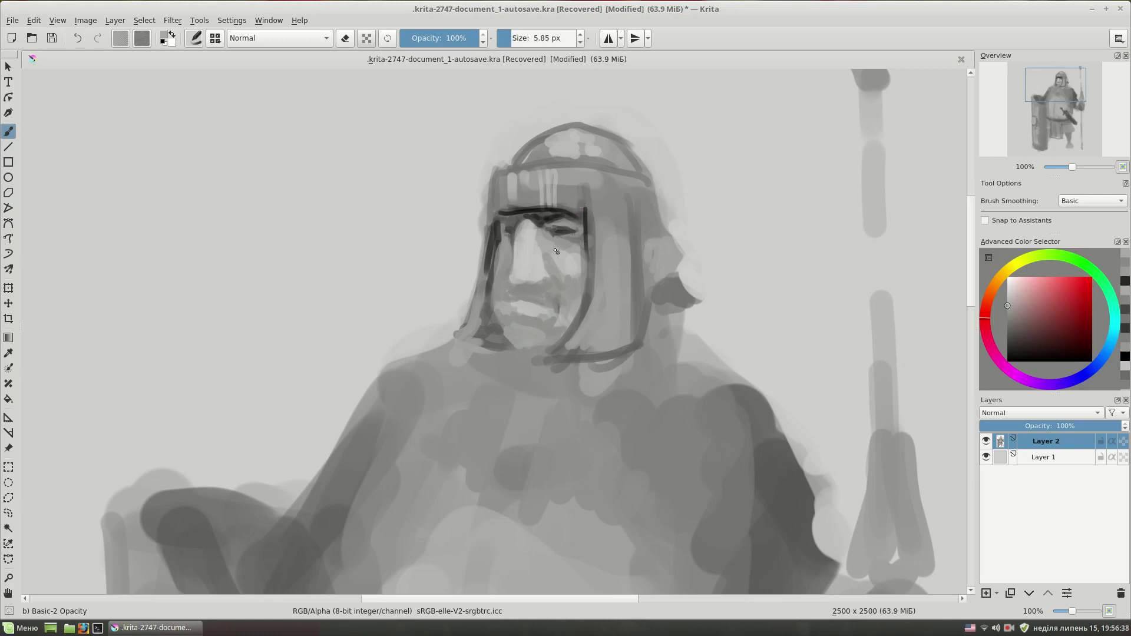
# Darken the eye and the eyebrow line with darker grey
pyautogui.keyDown('ctrl'); pyautogui.click(552, 229); pyautogui.keyUp('ctrl')
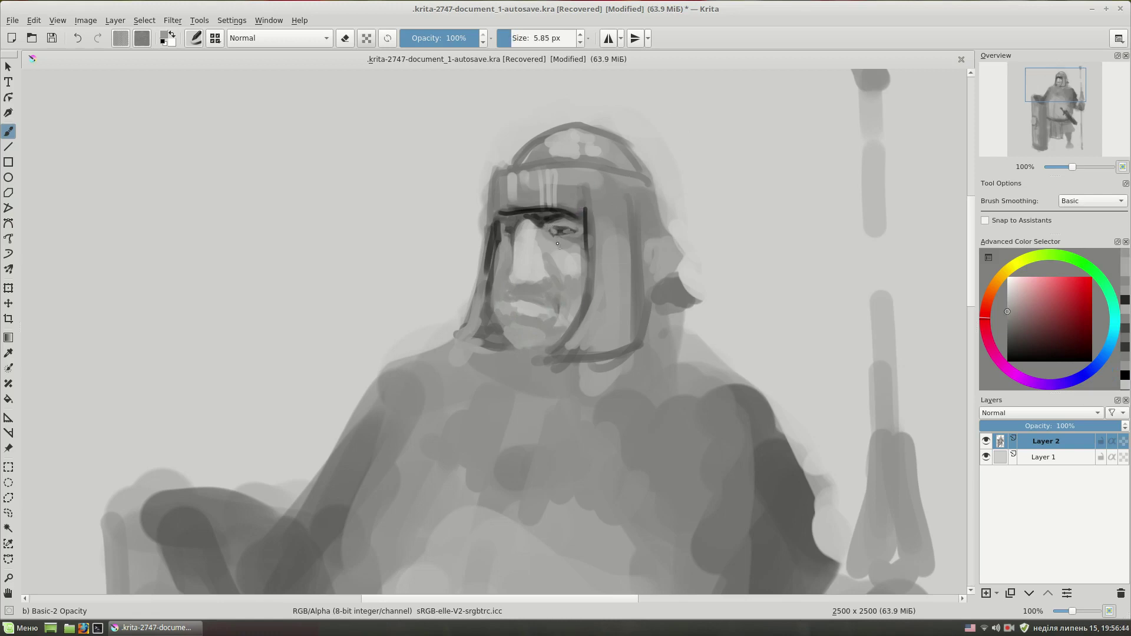
pyautogui.keyDown('ctrl'); pyautogui.click(538, 215); pyautogui.keyUp('ctrl')
pyautogui.moveTo(533, 214); pyautogui.dragTo(559, 212)
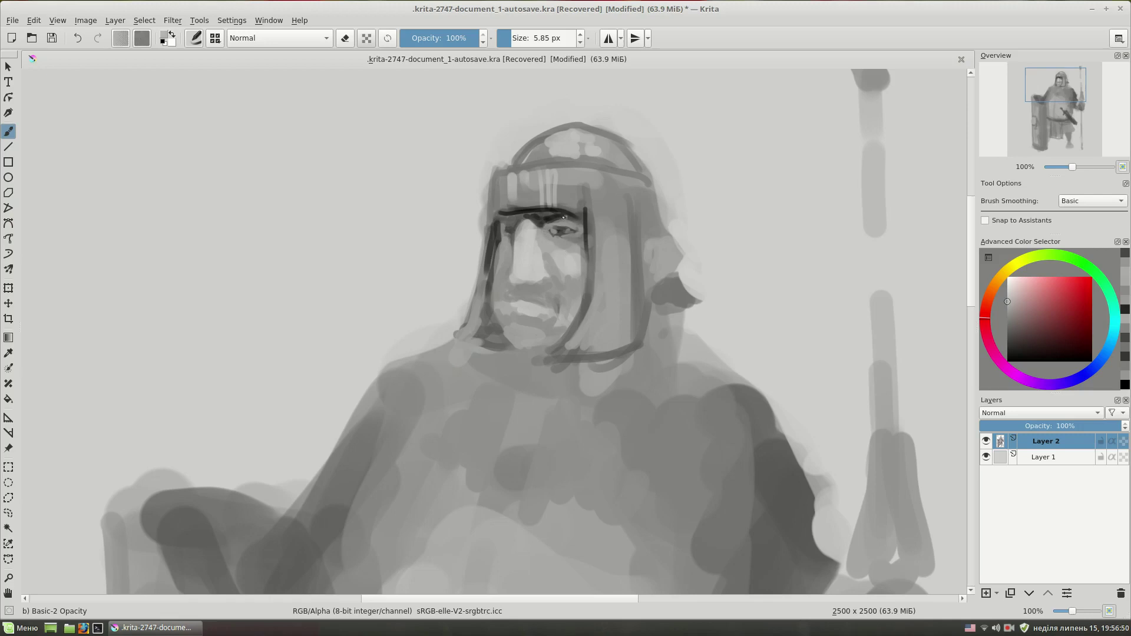
pyautogui.keyDown('ctrl'); pyautogui.click(598, 177); pyautogui.keyUp('ctrl')
pyautogui.moveTo(526, 280); pyautogui.dragTo(551, 245)
# Sample greys from the face, ending with near-black and a small brush for detail
pyautogui.keyDown('ctrl'); pyautogui.click(534, 267); pyautogui.keyUp('ctrl')
pyautogui.keyDown('ctrl'); pyautogui.click(513, 279); pyautogui.keyUp('ctrl')
pyautogui.moveTo(550, 243); pyautogui.dragTo(518, 277)
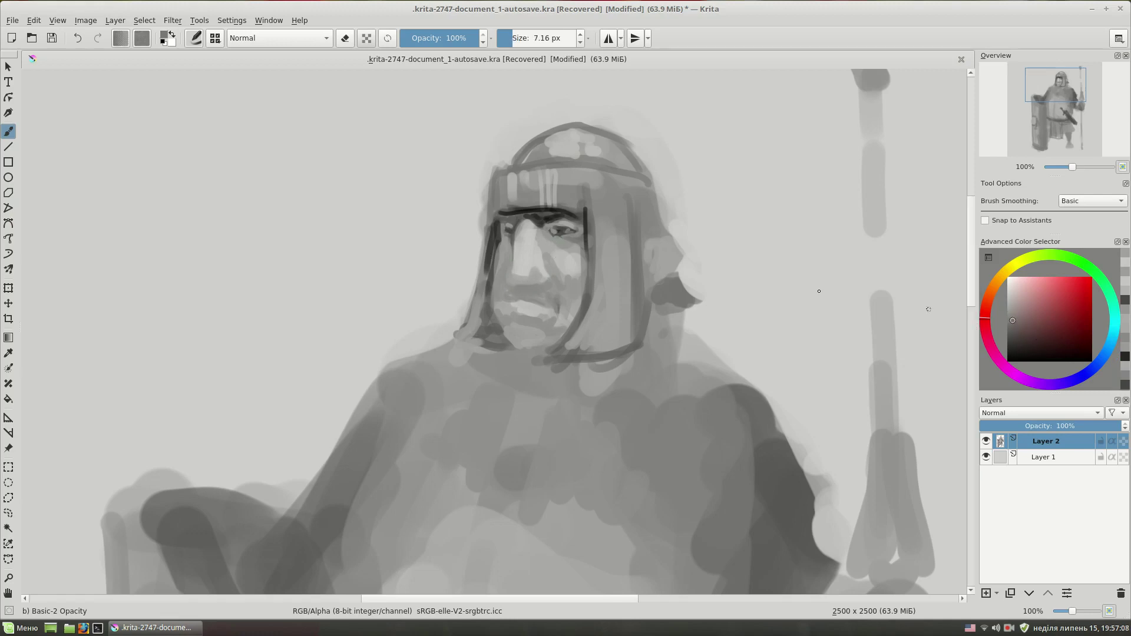
pyautogui.keyDown('ctrl'); pyautogui.click(517, 283); pyautogui.keyUp('ctrl')
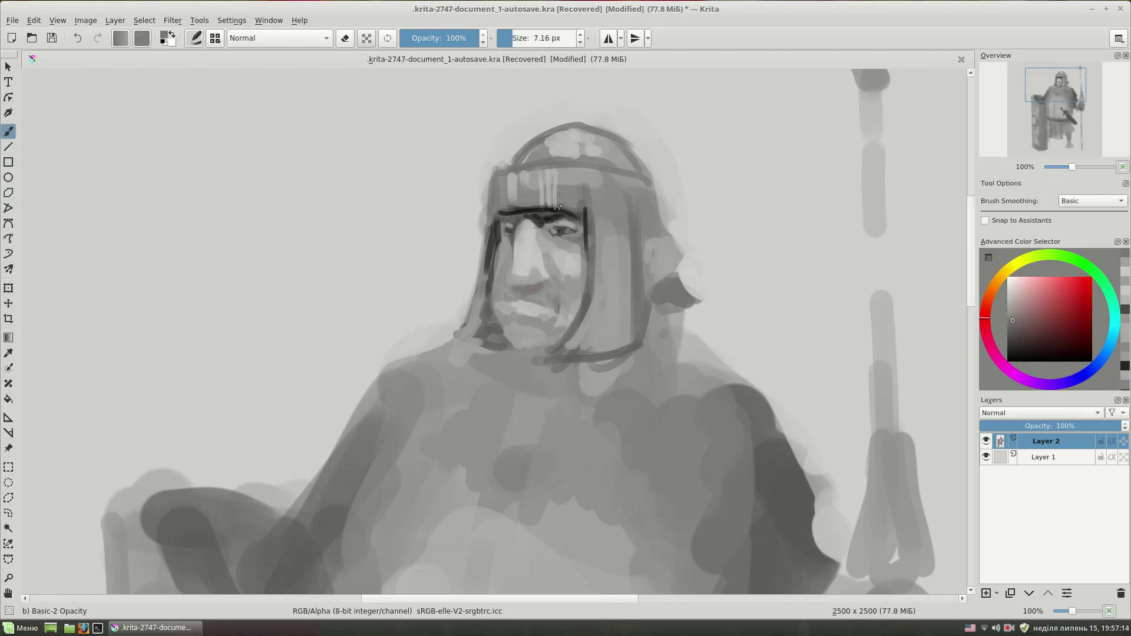
pyautogui.keyDown('ctrl'); pyautogui.click(535, 288); pyautogui.keyUp('ctrl')
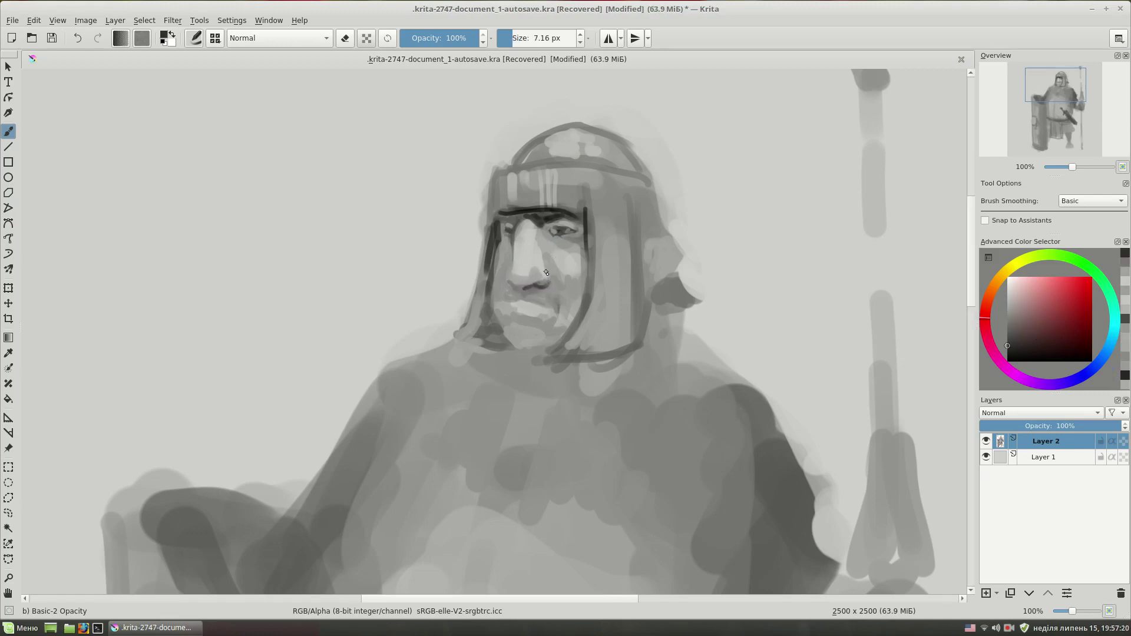
pyautogui.keyDown('ctrl'); pyautogui.click(512, 261); pyautogui.keyUp('ctrl')
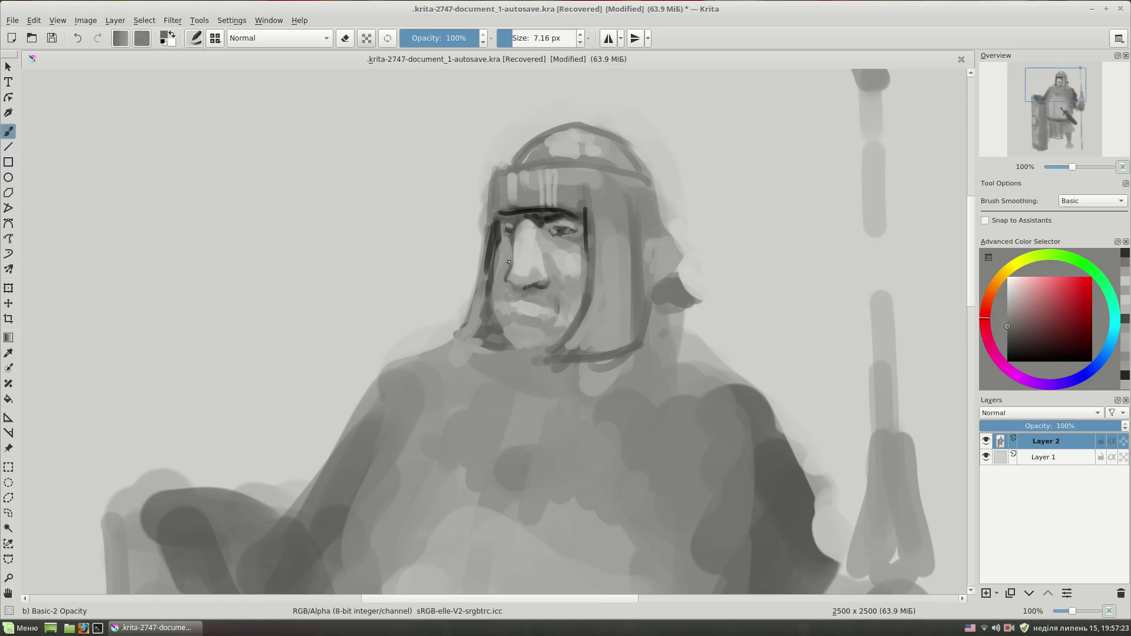
pyautogui.moveTo(548, 289)
pyautogui.mouseDown()
pyautogui.moveTo(562, 286)
pyautogui.moveTo(519, 294)
pyautogui.mouseUp()
pyautogui.keyDown('ctrl'); pyautogui.click(549, 285); pyautogui.keyUp('ctrl')
pyautogui.keyDown('ctrl'); pyautogui.click(549, 286); pyautogui.keyUp('ctrl')
pyautogui.keyDown('ctrl'); pyautogui.click(515, 297); pyautogui.keyUp('ctrl')
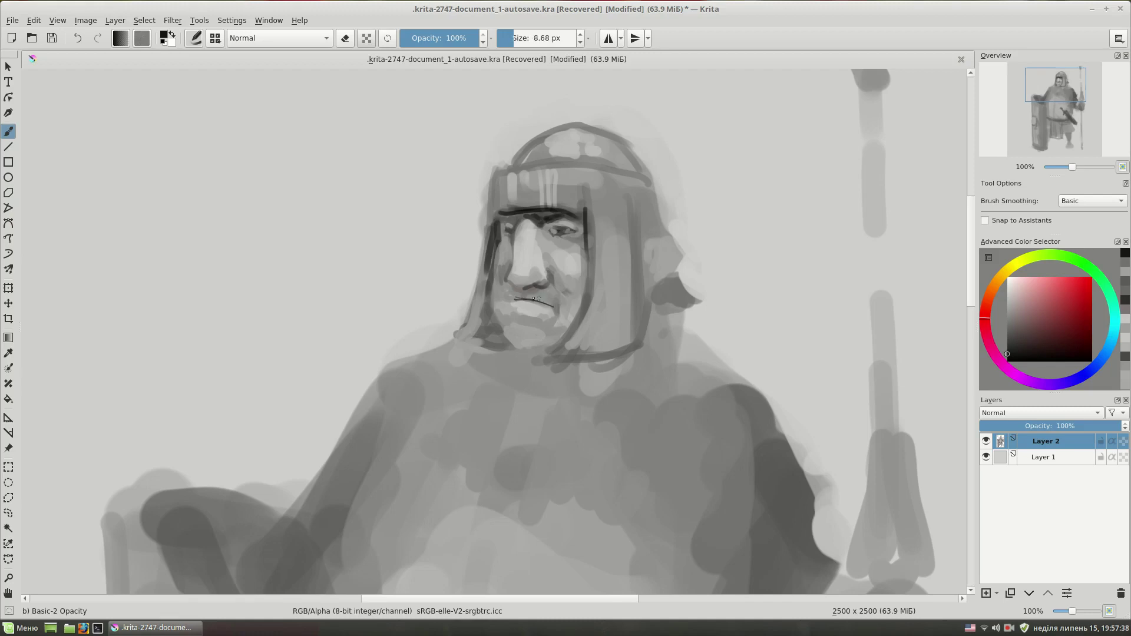
# Dab a near-white highlight on the nose and paint a light highlight across the cheek
pyautogui.keyDown('ctrl'); pyautogui.click(692, 284); pyautogui.keyUp('ctrl')
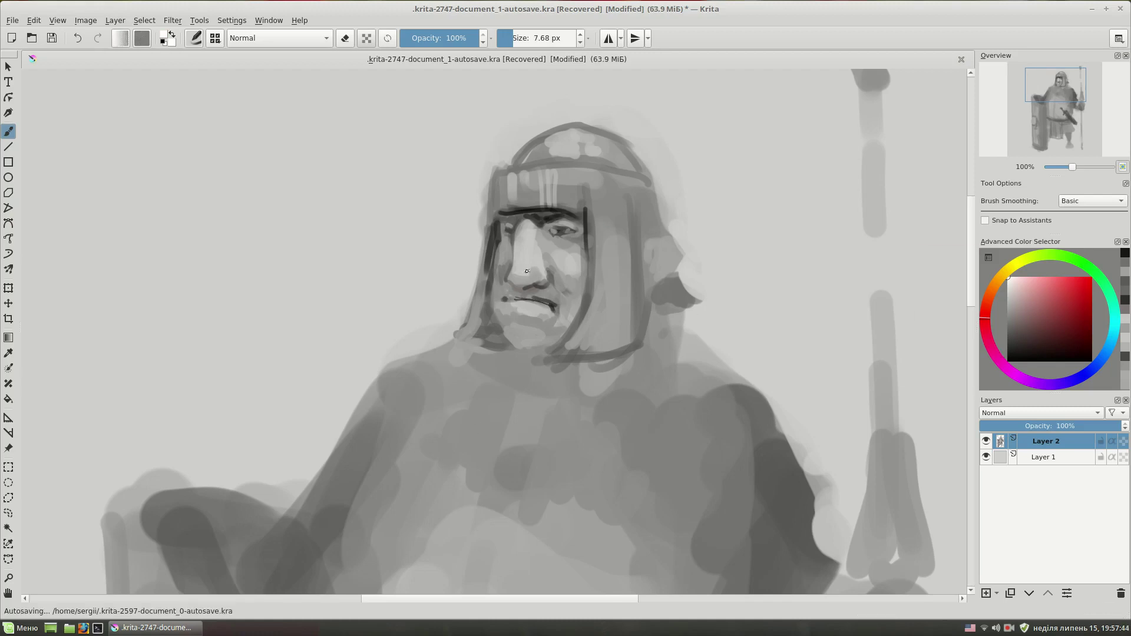
pyautogui.click(521, 273)
pyautogui.moveTo(576, 236); pyautogui.dragTo(595, 236)
pyautogui.moveTo(560, 252); pyautogui.dragTo(572, 260)
pyautogui.keyDown('ctrl'); pyautogui.click(565, 257); pyautogui.keyUp('ctrl')
pyautogui.keyDown('ctrl'); pyautogui.click(560, 244); pyautogui.keyUp('ctrl')
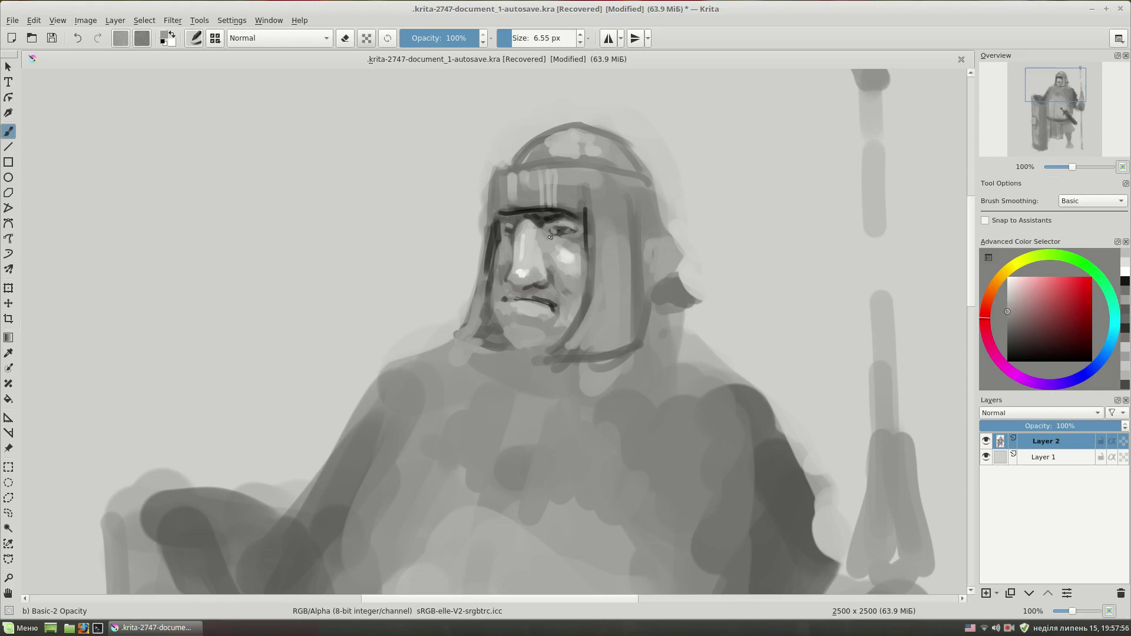
pyautogui.keyDown('ctrl'); pyautogui.click(512, 245); pyautogui.keyUp('ctrl')
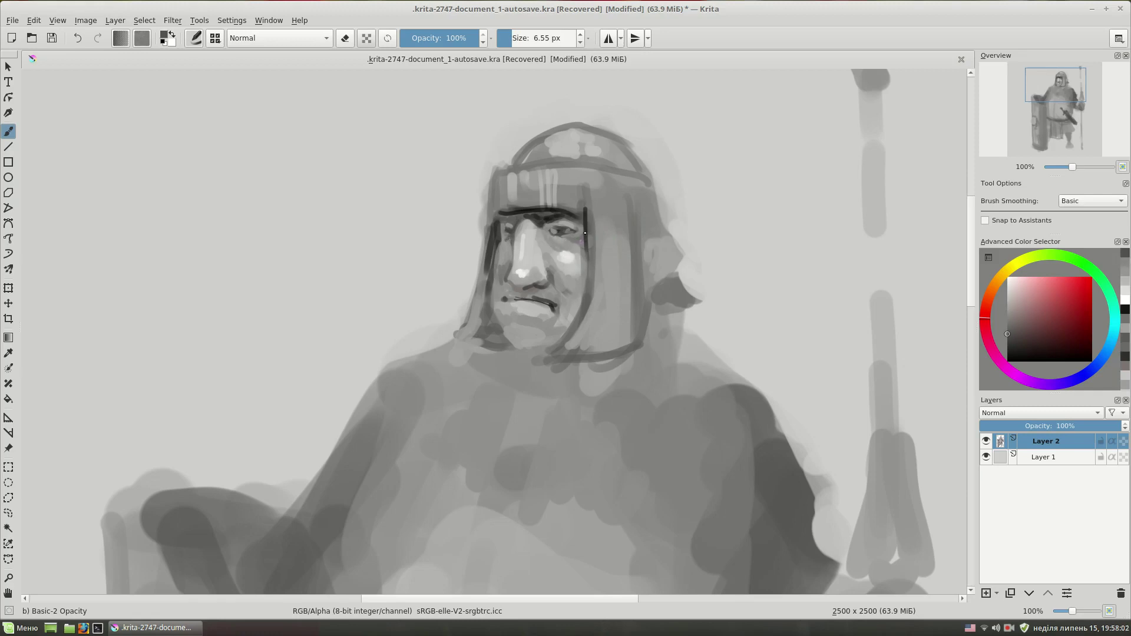
pyautogui.press('-')
pyautogui.press('-')
pyautogui.scroll(-5, 626, 283)
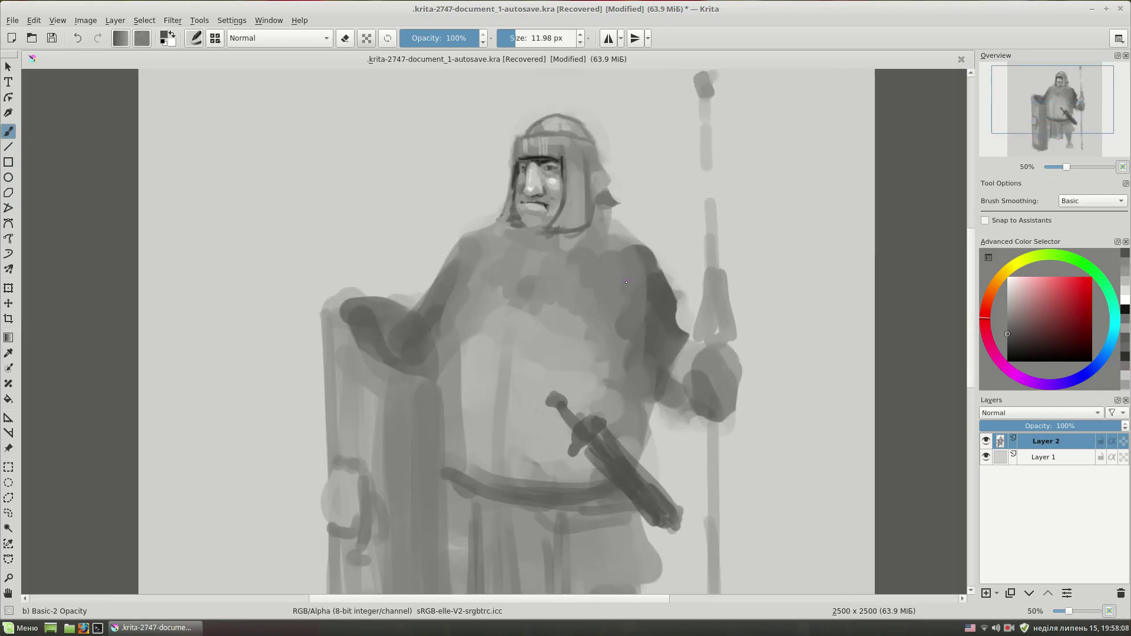
# Draw a dark line down the helmet's right edge
pyautogui.scroll(-1, 626, 282)
pyautogui.scroll(2, 631, 273)
pyautogui.scroll(1, 648, 282)
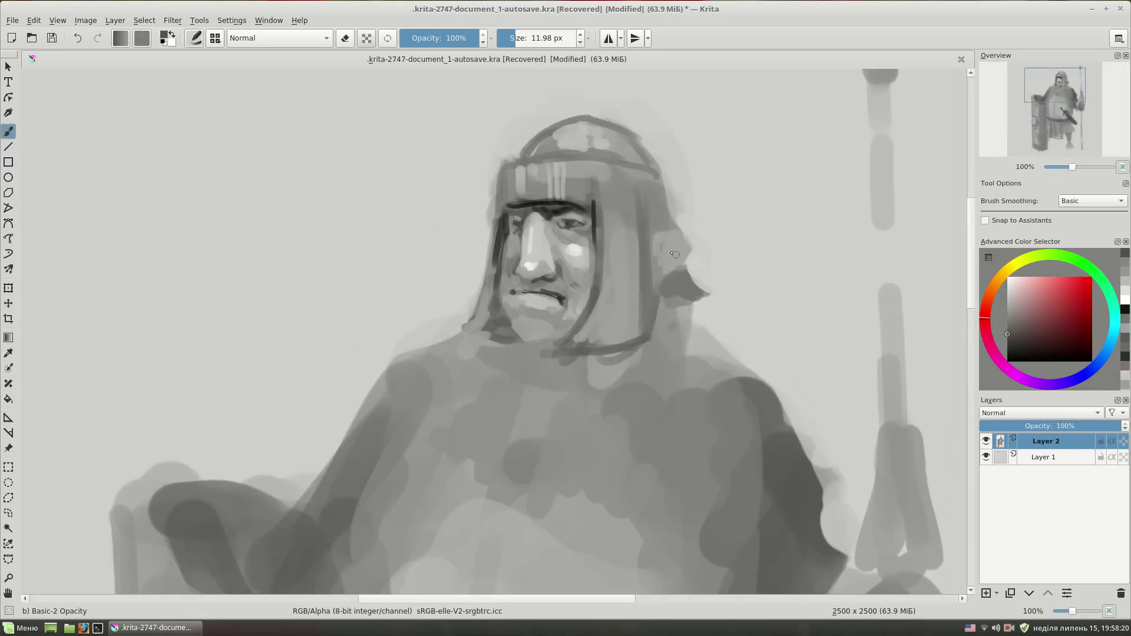
pyautogui.keyDown('ctrl'); pyautogui.click(628, 239); pyautogui.keyUp('ctrl')
pyautogui.moveTo(637, 200); pyautogui.dragTo(648, 352)
pyautogui.press('[')
pyautogui.press('[')
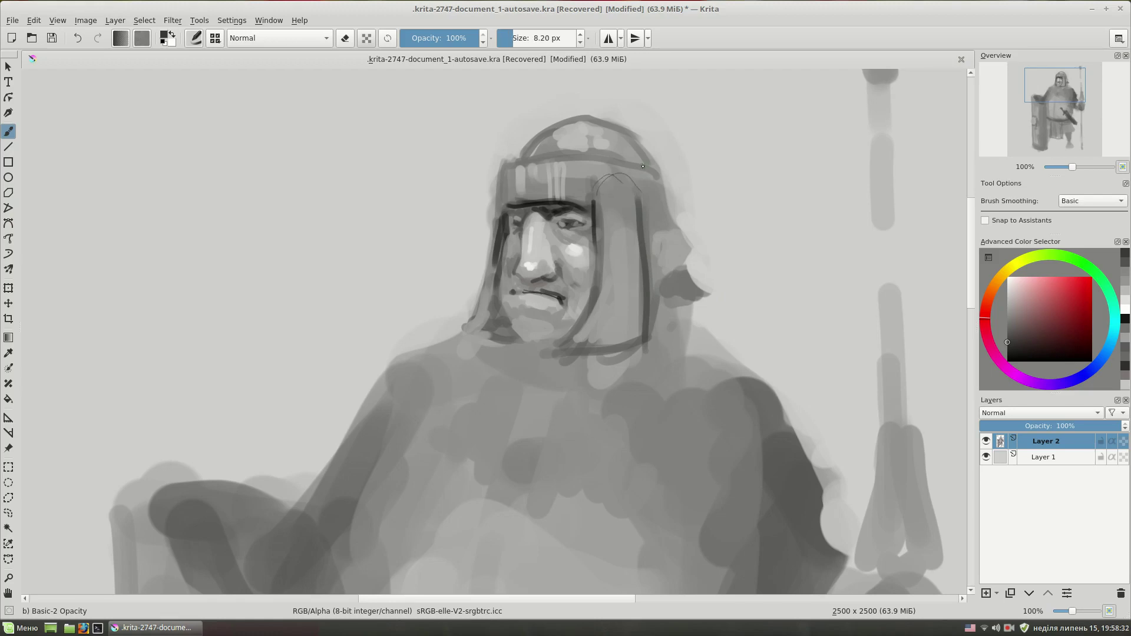
# Paint a dark band across the helmet brow, covering the thin arcs
pyautogui.keyDown('ctrl'); pyautogui.click(619, 238); pyautogui.keyUp('ctrl')
pyautogui.press(']')
pyautogui.press(']')
pyautogui.moveTo(594, 205)
pyautogui.mouseDown()
pyautogui.moveTo(657, 211)
pyautogui.moveTo(636, 171)
pyautogui.mouseUp()
pyautogui.keyDown('ctrl'); pyautogui.click(618, 188); pyautogui.keyUp('ctrl')
pyautogui.keyDown('ctrl'); pyautogui.click(533, 229); pyautogui.keyUp('ctrl')
# Erase to lighten the dark outline along the face's left edge, then resume painting
pyautogui.press('e')
pyautogui.moveTo(495, 217); pyautogui.dragTo(470, 312)
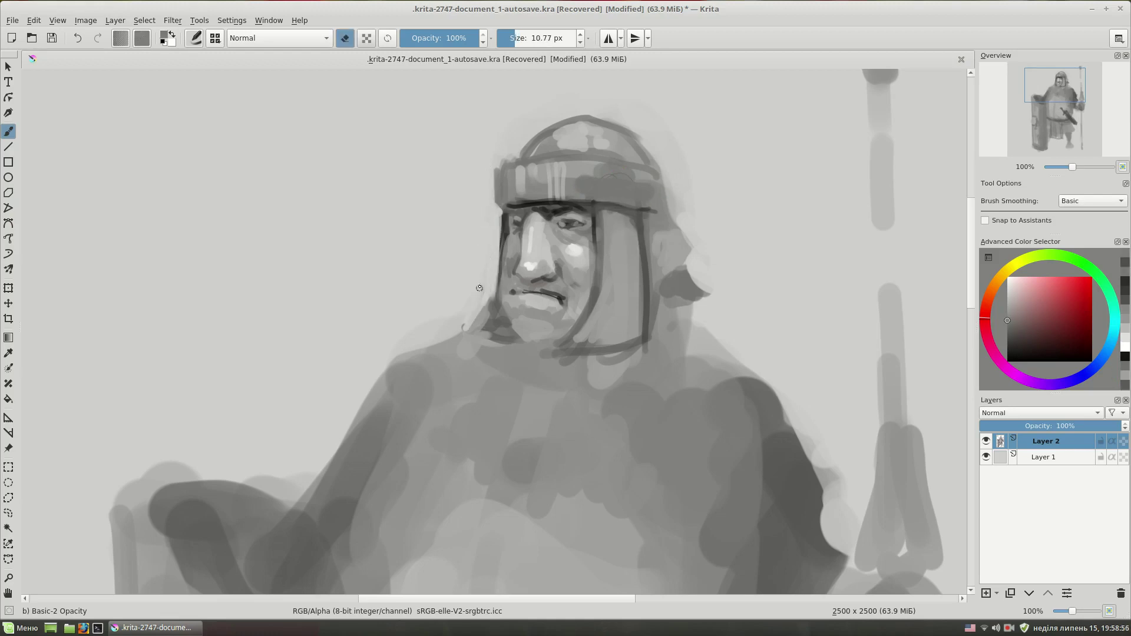
pyautogui.keyDown('ctrl'); pyautogui.click(611, 265); pyautogui.keyUp('ctrl')
pyautogui.press('e')
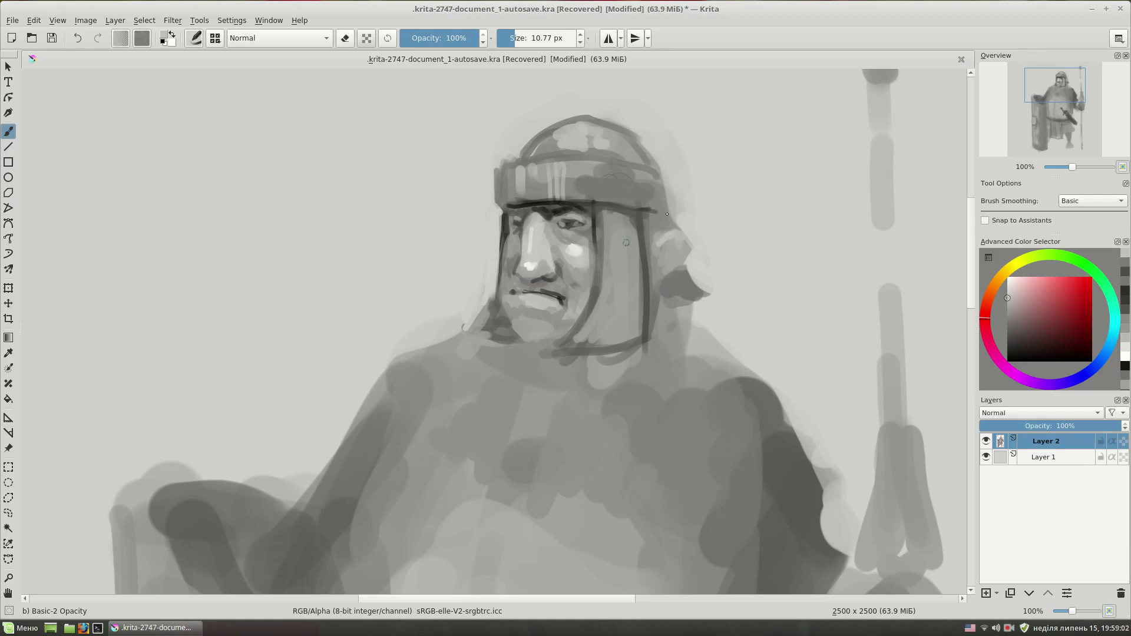
# Paint a white highlight along the helmet band
pyautogui.keyDown('ctrl'); pyautogui.click(650, 275); pyautogui.keyUp('ctrl')
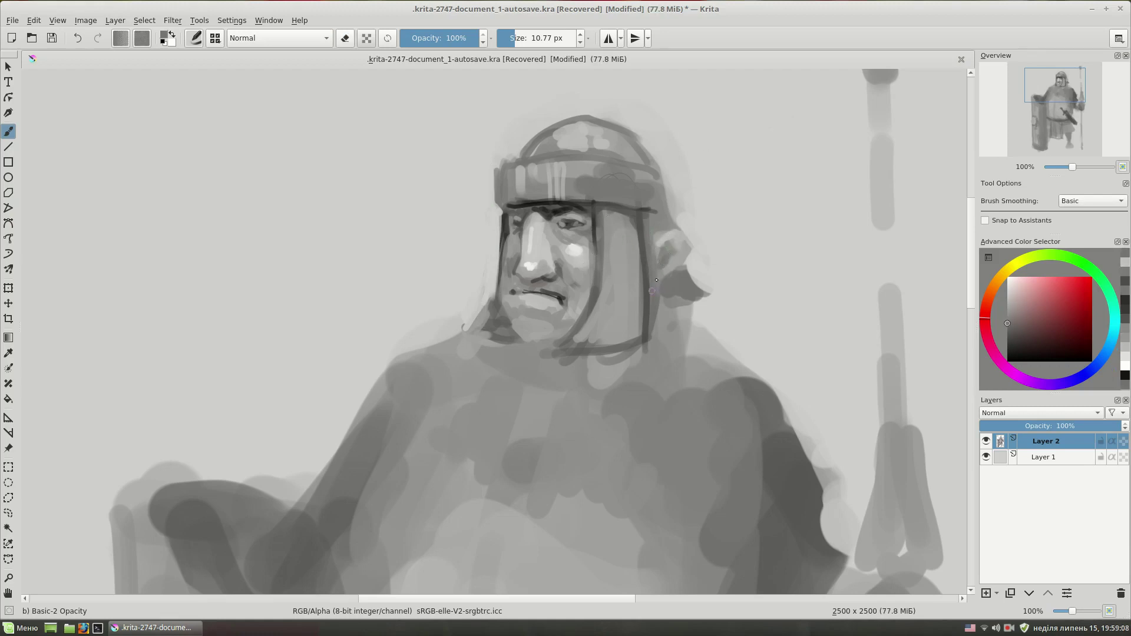
pyautogui.keyDown('ctrl'); pyautogui.click(660, 275); pyautogui.keyUp('ctrl')
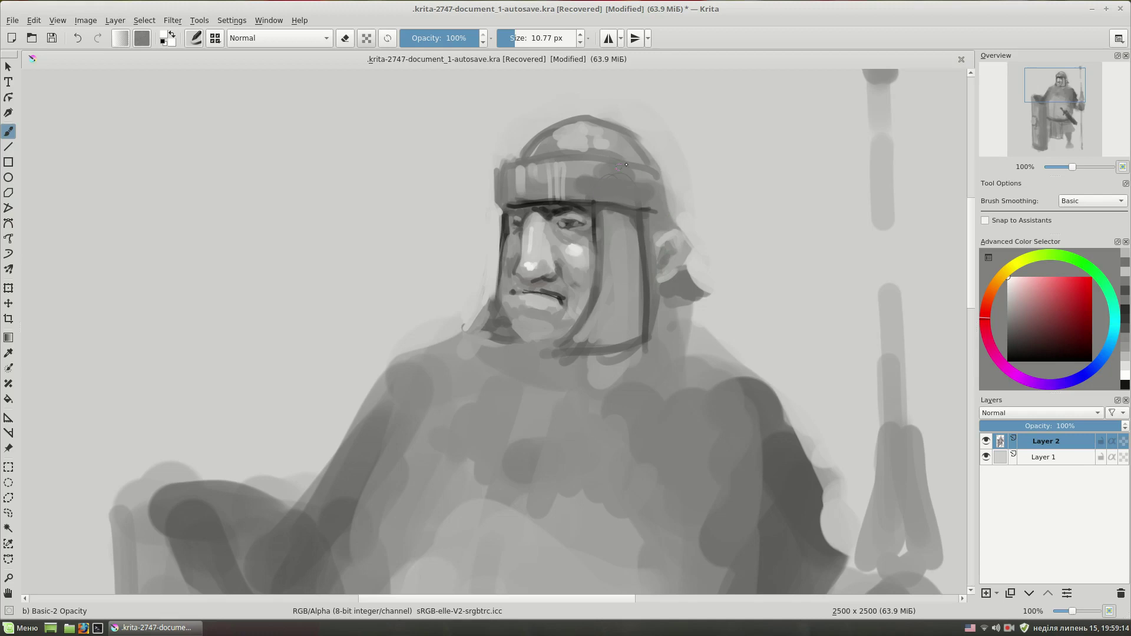
pyautogui.moveTo(513, 159); pyautogui.dragTo(586, 159)
# Add light highlights on the helmet dome, chinstrap, cheek and left jawline
pyautogui.click(576, 133)
pyautogui.press('[')
pyautogui.press('[')
pyautogui.press('[')
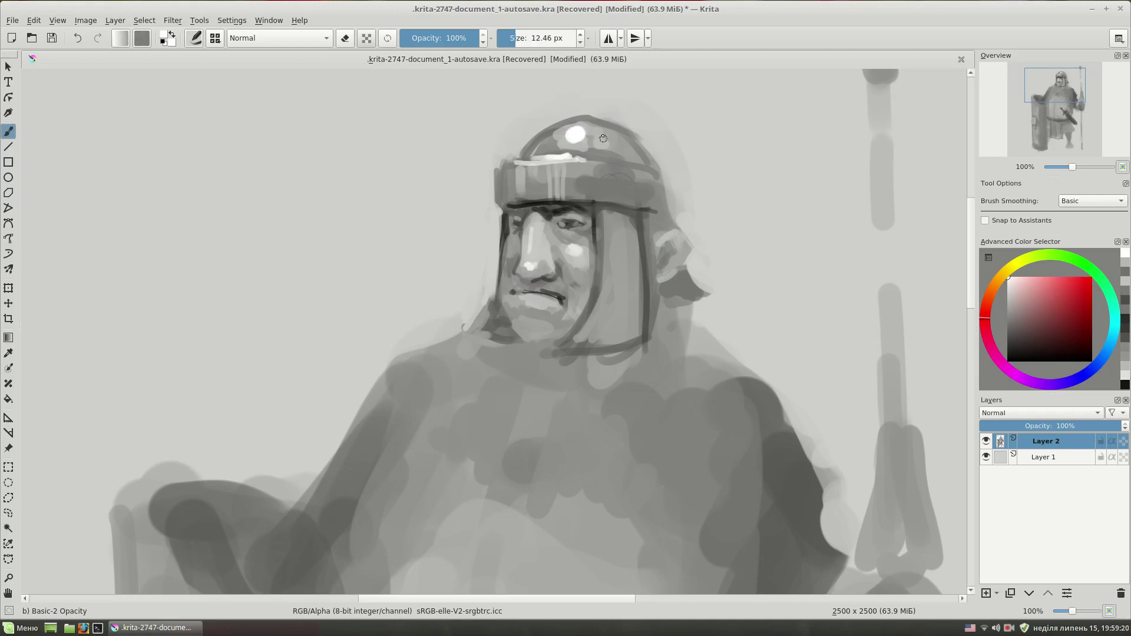
pyautogui.press('[')
pyautogui.press('[')
pyautogui.press('[')
pyautogui.moveTo(560, 345); pyautogui.dragTo(589, 311)
pyautogui.press(']')
pyautogui.moveTo(610, 270); pyautogui.dragTo(600, 301)
pyautogui.moveTo(467, 331); pyautogui.dragTo(501, 270)
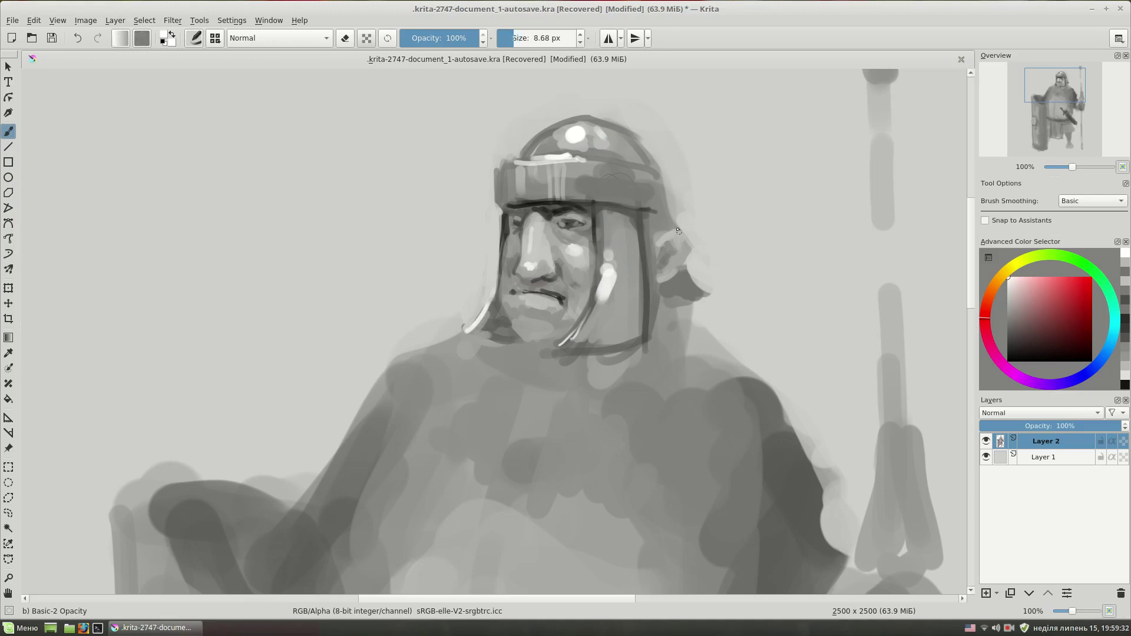
# Outline the helmet dome and brim in dark grey and add a small knob on top
pyautogui.keyDown('ctrl'); pyautogui.click(523, 208); pyautogui.keyUp('ctrl')
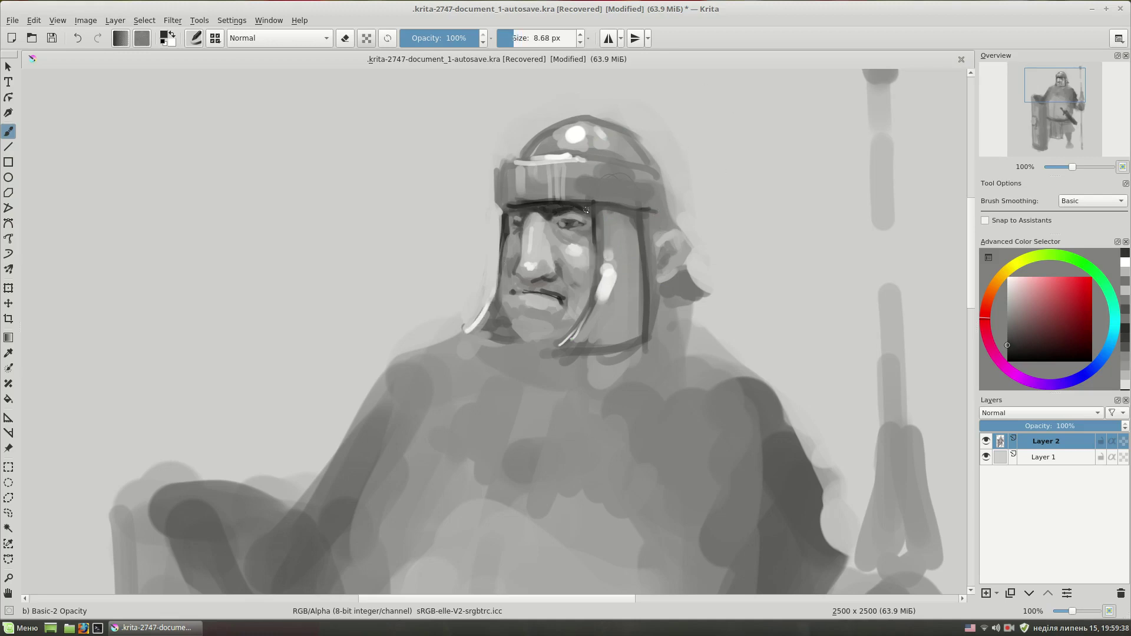
pyautogui.keyDown('ctrl'); pyautogui.click(600, 202); pyautogui.keyUp('ctrl')
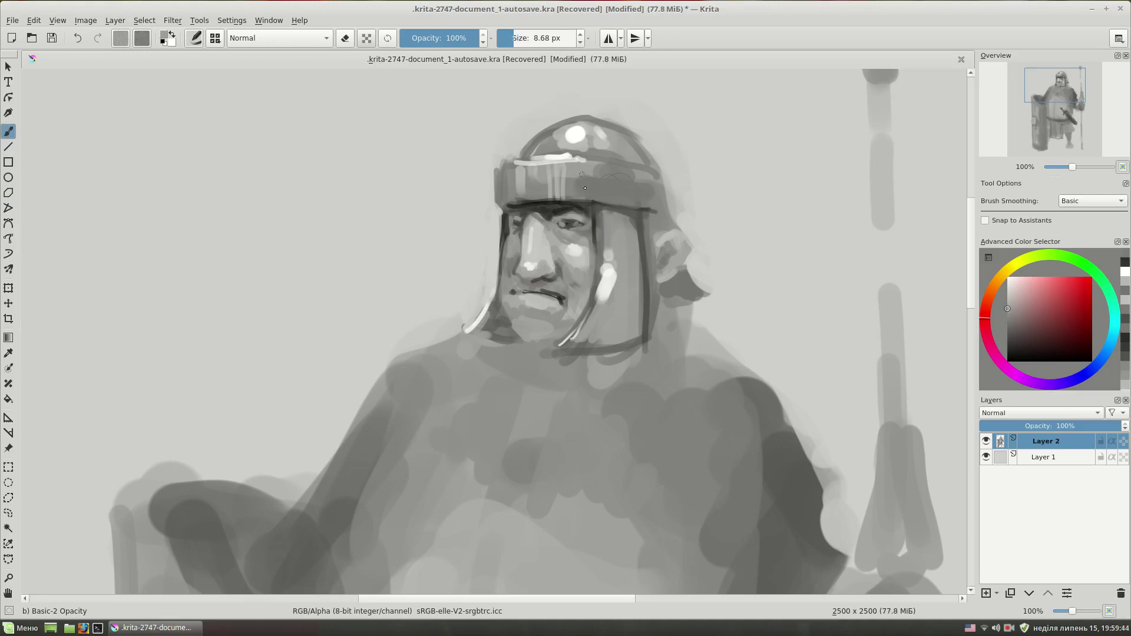
pyautogui.keyDown('ctrl'); pyautogui.click(589, 242); pyautogui.keyUp('ctrl')
pyautogui.moveTo(667, 209); pyautogui.dragTo(665, 177)
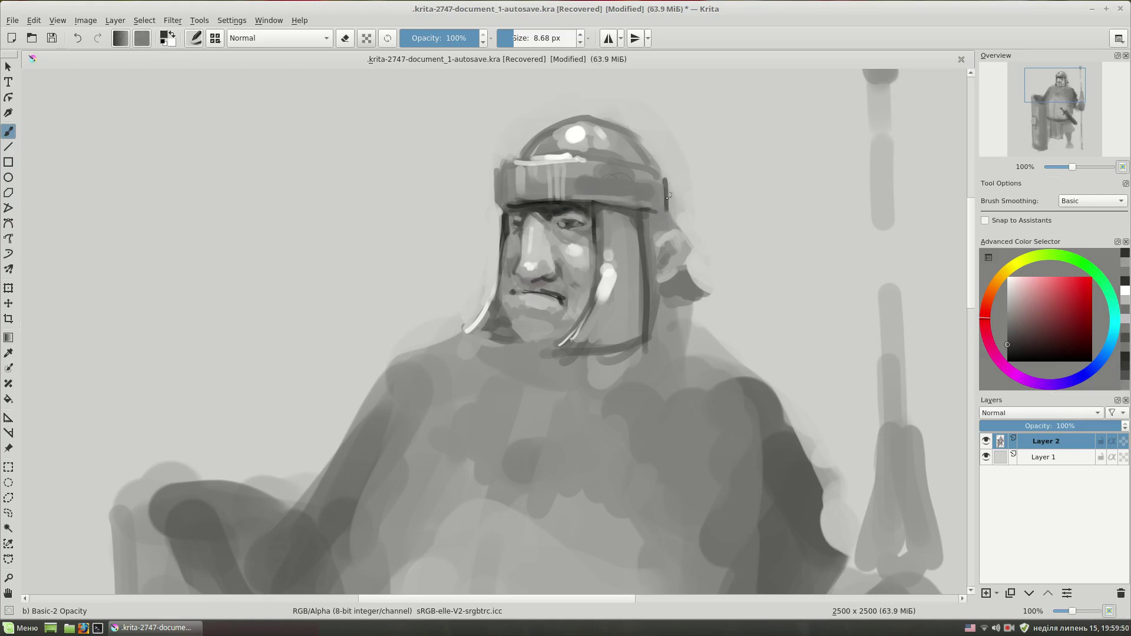
pyautogui.moveTo(528, 151)
pyautogui.mouseDown()
pyautogui.moveTo(624, 121)
pyautogui.moveTo(645, 166)
pyautogui.mouseUp()
pyautogui.moveTo(619, 125); pyautogui.dragTo(653, 167)
pyautogui.moveTo(591, 111); pyautogui.dragTo(586, 113)
# Start reinforcing the jaw outline in dark grey with a smaller brush
pyautogui.press('x')
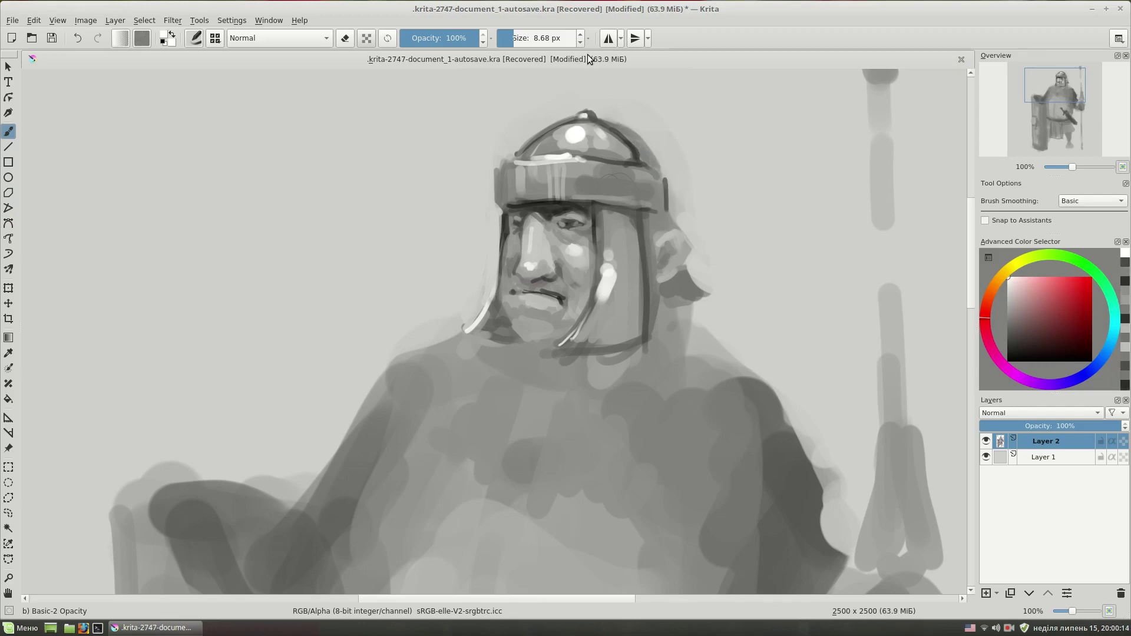
pyautogui.press('[')
pyautogui.press('x')
pyautogui.moveTo(506, 272); pyautogui.dragTo(512, 327)
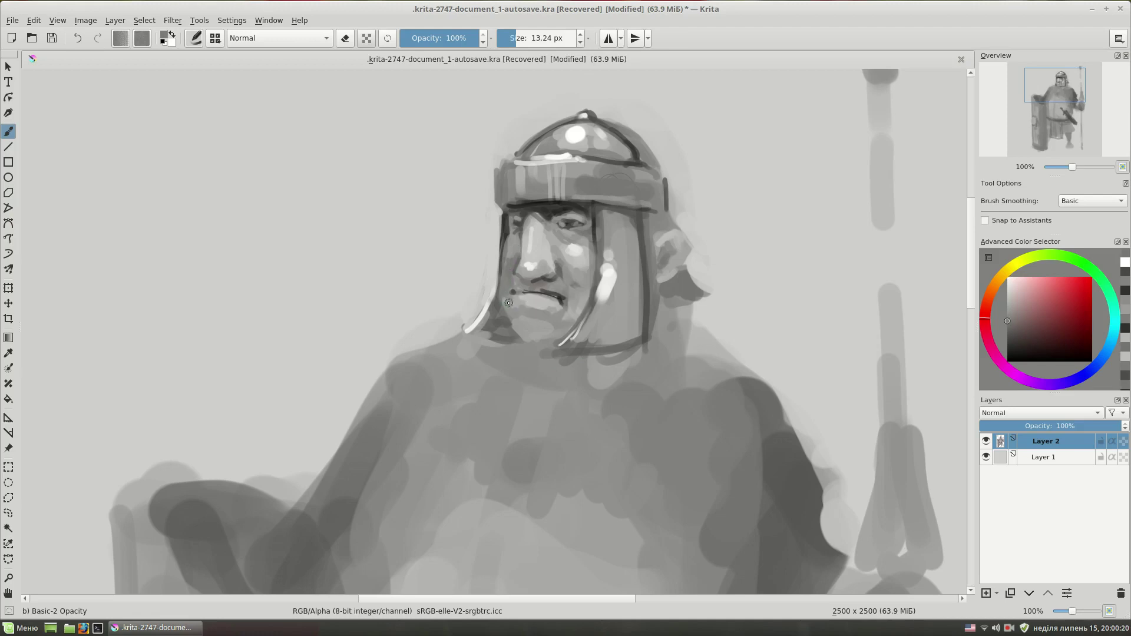
# Reinforce the left jaw and cheek outline and add a dark mark near the lip
pyautogui.press(']')
pyautogui.moveTo(500, 286)
pyautogui.mouseDown()
pyautogui.moveTo(511, 339)
pyautogui.moveTo(545, 313)
pyautogui.moveTo(519, 313)
pyautogui.moveTo(564, 326)
pyautogui.moveTo(533, 330)
pyautogui.moveTo(548, 308)
pyautogui.moveTo(521, 317)
pyautogui.mouseUp()
pyautogui.keyDown('ctrl'); pyautogui.click(545, 314); pyautogui.keyUp('ctrl')
pyautogui.keyDown('ctrl'); pyautogui.click(563, 316); pyautogui.keyUp('ctrl')
pyautogui.press('[')
pyautogui.keyDown('ctrl'); pyautogui.click(523, 306); pyautogui.keyUp('ctrl')
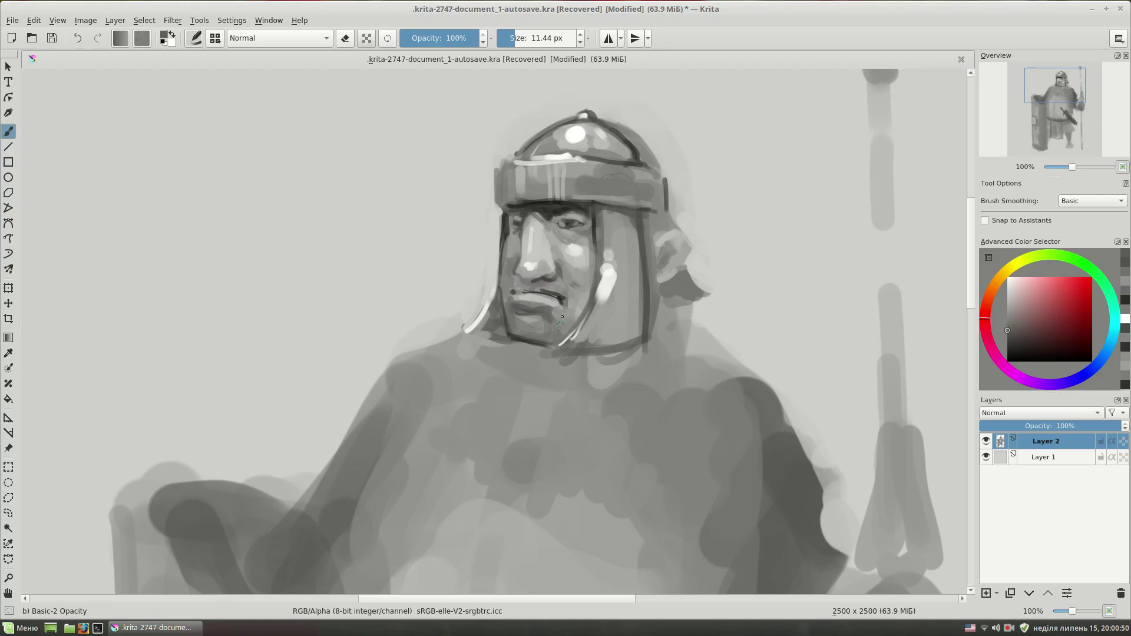
# Darken the shadow under the nose and dab a small detail into the eye
pyautogui.keyDown('ctrl'); pyautogui.click(557, 329); pyautogui.keyUp('ctrl')
pyautogui.keyDown('ctrl'); pyautogui.click(520, 276); pyautogui.keyUp('ctrl')
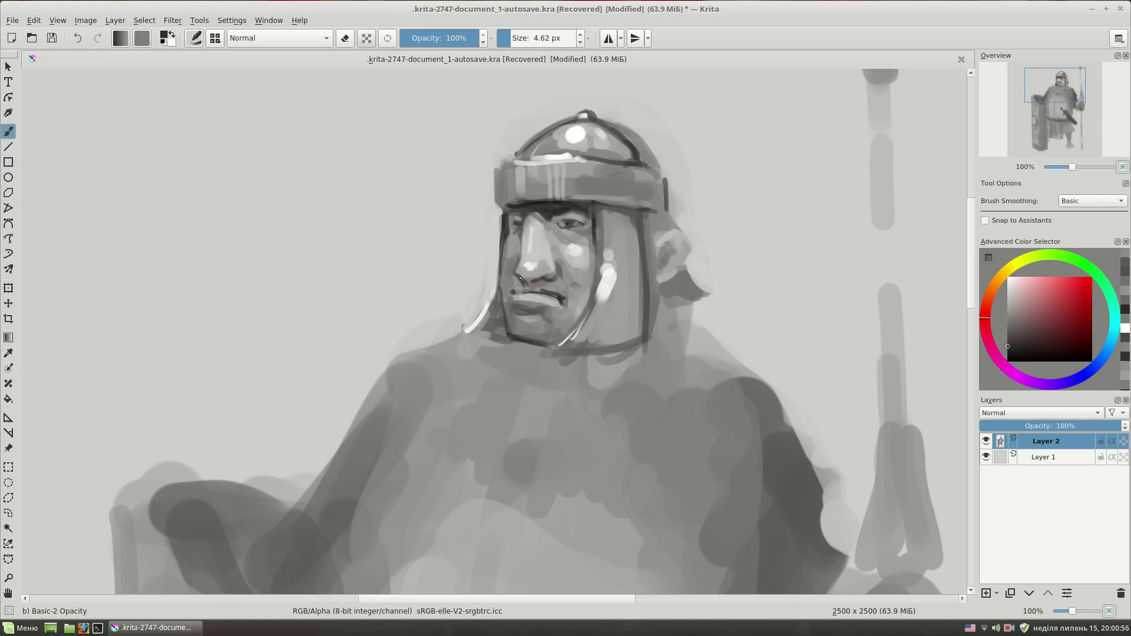
pyautogui.moveTo(523, 283); pyautogui.dragTo(529, 288)
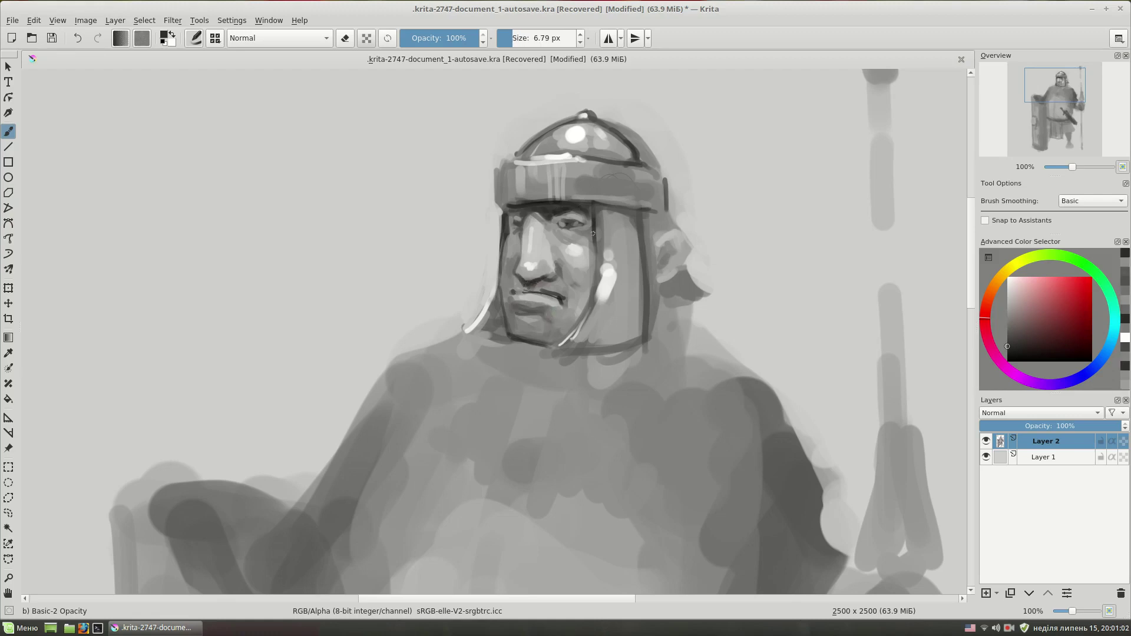
pyautogui.click(563, 224)
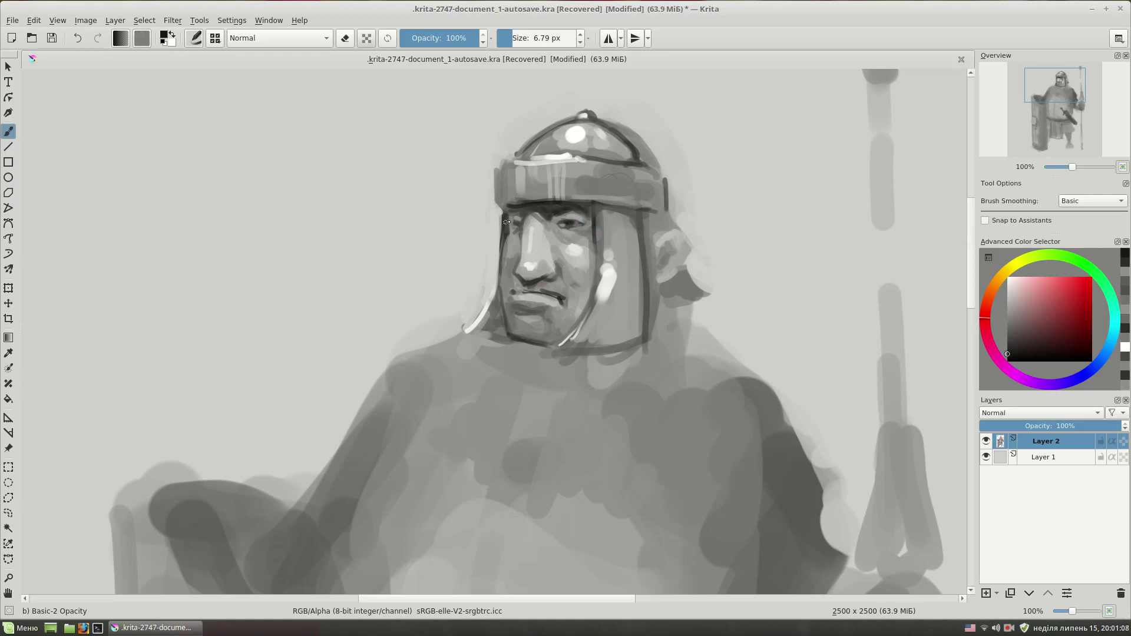
# Sample light and dark tones from the face while resizing the brush
pyautogui.keyDown('ctrl'); pyautogui.click(538, 258); pyautogui.keyUp('ctrl')
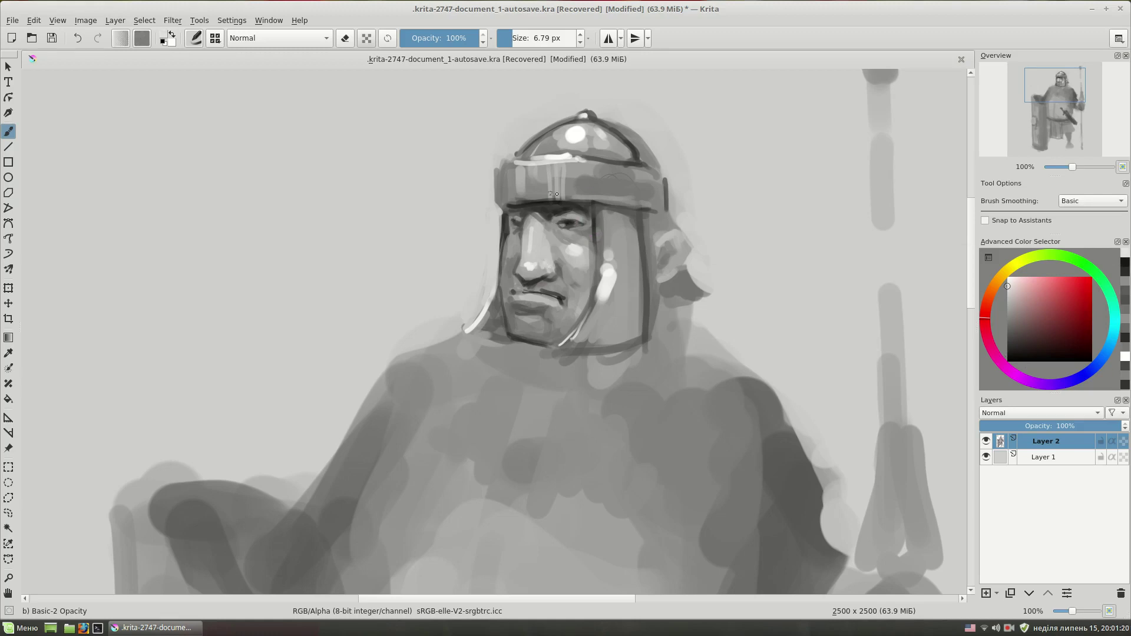
pyautogui.scroll(2, 519, 191)
pyautogui.press('[')
pyautogui.press('[')
pyautogui.press('[')
pyautogui.keyDown('ctrl'); pyautogui.click(570, 244); pyautogui.keyUp('ctrl')
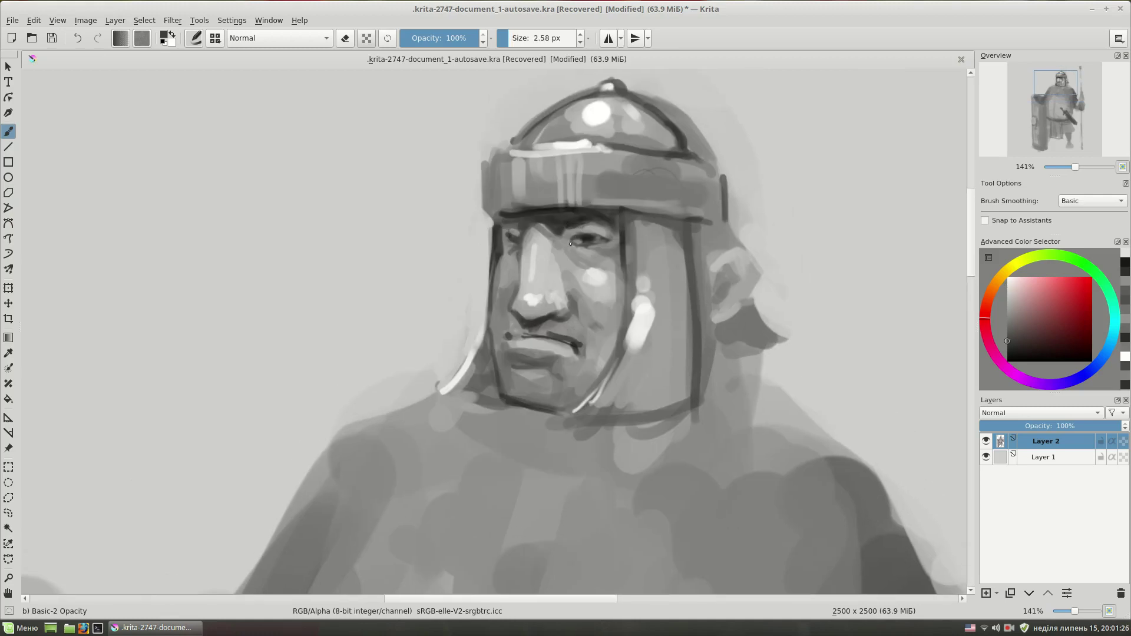
pyautogui.press(']')
pyautogui.press(']')
pyautogui.press(']')
pyautogui.keyDown('ctrl'); pyautogui.click(588, 212); pyautogui.keyUp('ctrl')
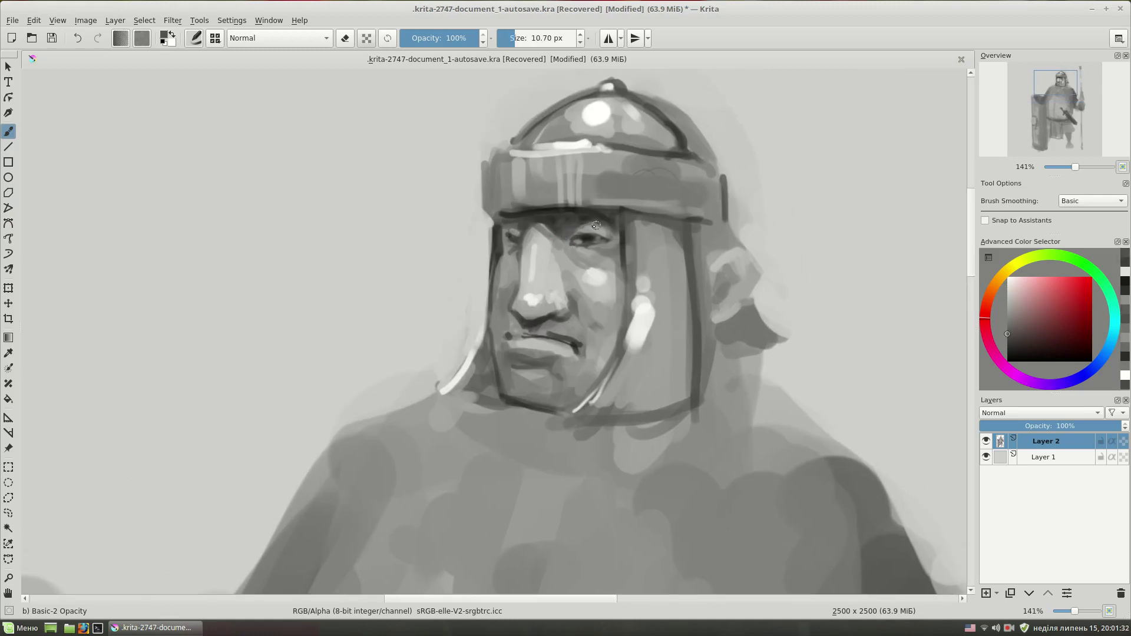
# Lighten the area under the eye with a light-toned stroke
pyautogui.keyDown('ctrl'); pyautogui.click(574, 226); pyautogui.keyUp('ctrl')
pyautogui.keyDown('ctrl'); pyautogui.click(598, 216); pyautogui.keyUp('ctrl')
pyautogui.press('[')
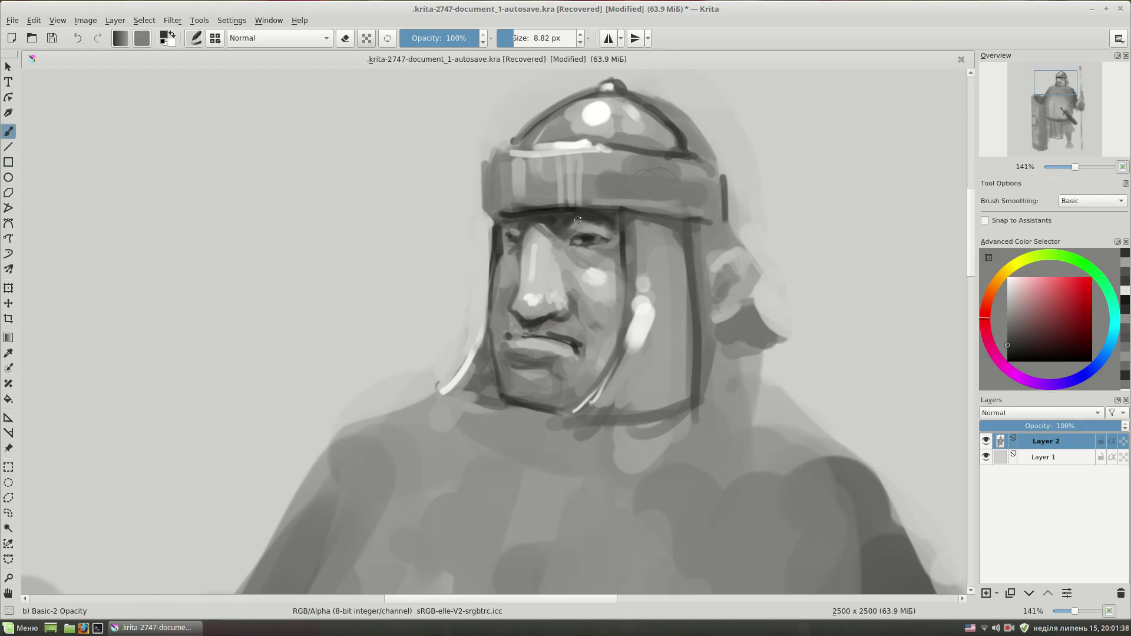
pyautogui.keyDown('ctrl'); pyautogui.click(596, 262); pyautogui.keyUp('ctrl')
pyautogui.moveTo(600, 250); pyautogui.dragTo(577, 251)
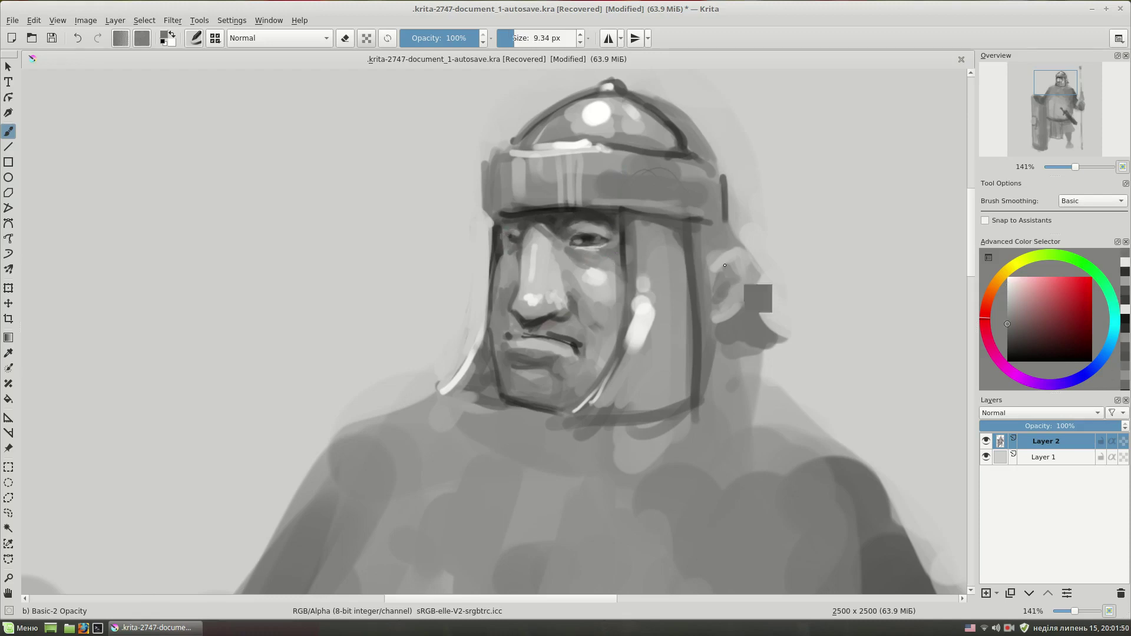
pyautogui.scroll(-3, 538, 217)
pyautogui.scroll(1, 667, 235)
# Paint broad light plate stripes across both shoulders and the chest with a large brush
pyautogui.press(']')
pyautogui.scroll(-3, 745, 260)
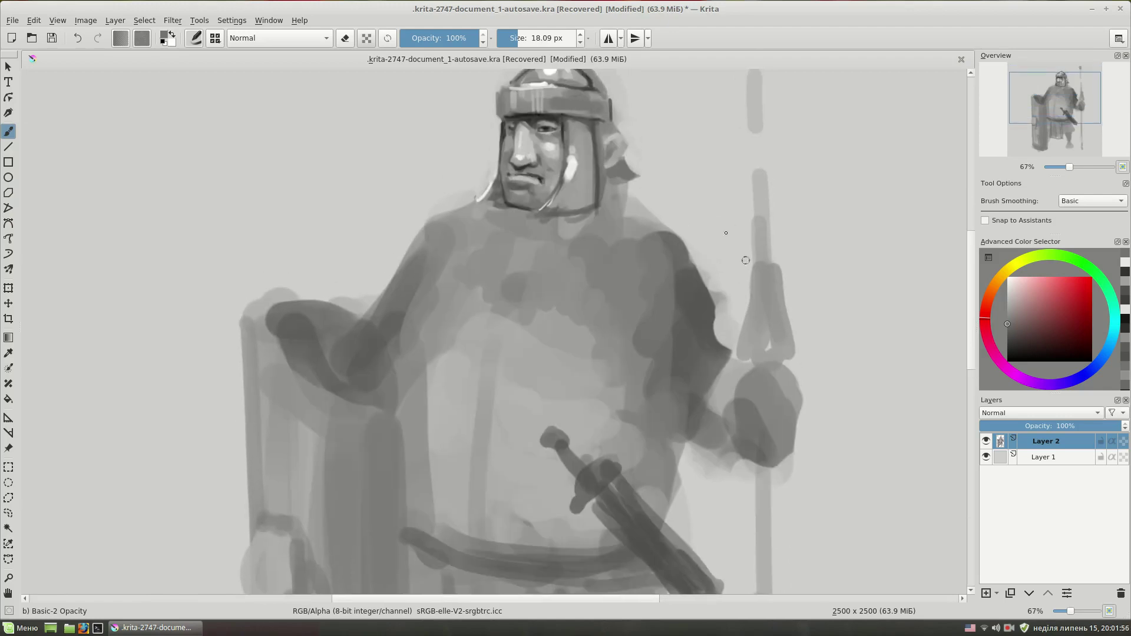
pyautogui.keyDown('ctrl'); pyautogui.click(571, 169); pyautogui.keyUp('ctrl')
pyautogui.moveTo(559, 307); pyautogui.dragTo(560, 270)
pyautogui.moveTo(555, 229); pyautogui.dragTo(536, 268)
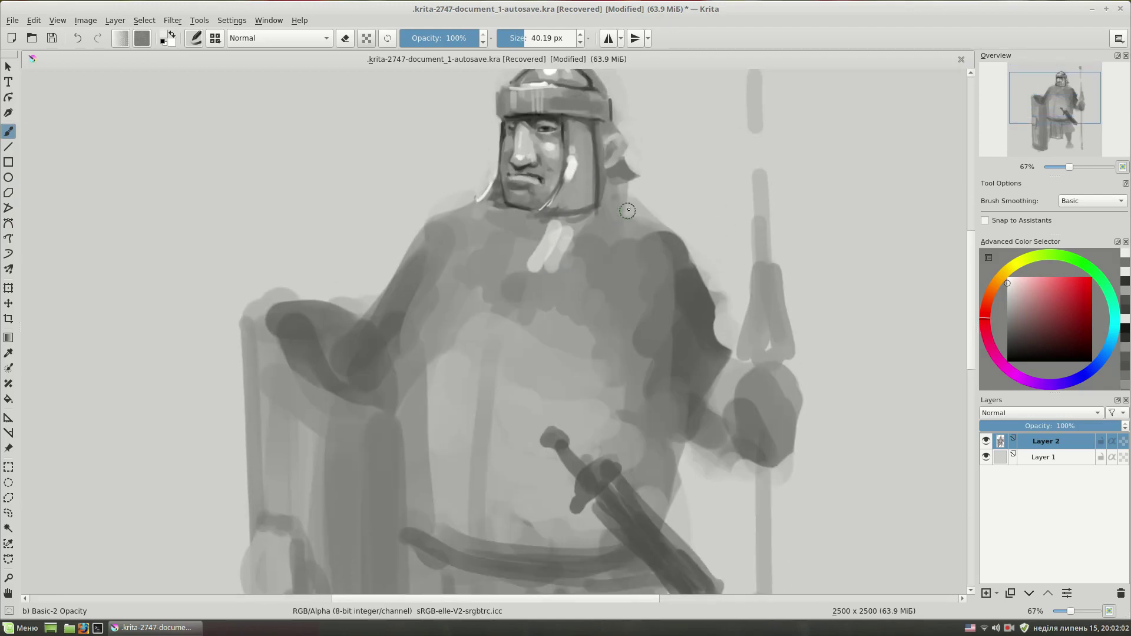
pyautogui.moveTo(628, 209); pyautogui.dragTo(587, 281)
pyautogui.moveTo(654, 233); pyautogui.dragTo(603, 297)
pyautogui.moveTo(676, 251); pyautogui.dragTo(618, 302)
pyautogui.moveTo(477, 212)
pyautogui.mouseDown()
pyautogui.moveTo(494, 260)
pyautogui.moveTo(482, 270)
pyautogui.mouseUp()
pyautogui.moveTo(434, 232)
pyautogui.mouseDown()
pyautogui.moveTo(462, 265)
pyautogui.moveTo(519, 260)
pyautogui.mouseUp()
# Paint a black collar stroke at the neck and hatch dark lines over the right shoulder stripes
pyautogui.press('d')
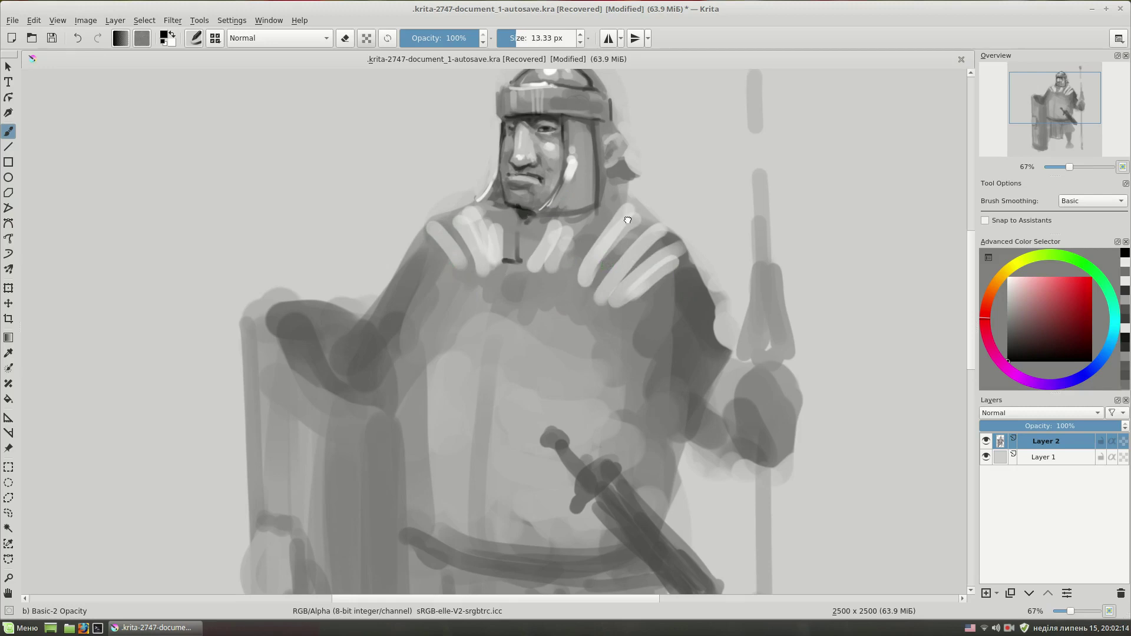
pyautogui.moveTo(649, 198); pyautogui.dragTo(626, 239)
pyautogui.moveTo(530, 265)
pyautogui.mouseDown()
pyautogui.moveTo(518, 265)
pyautogui.moveTo(508, 305)
pyautogui.mouseUp()
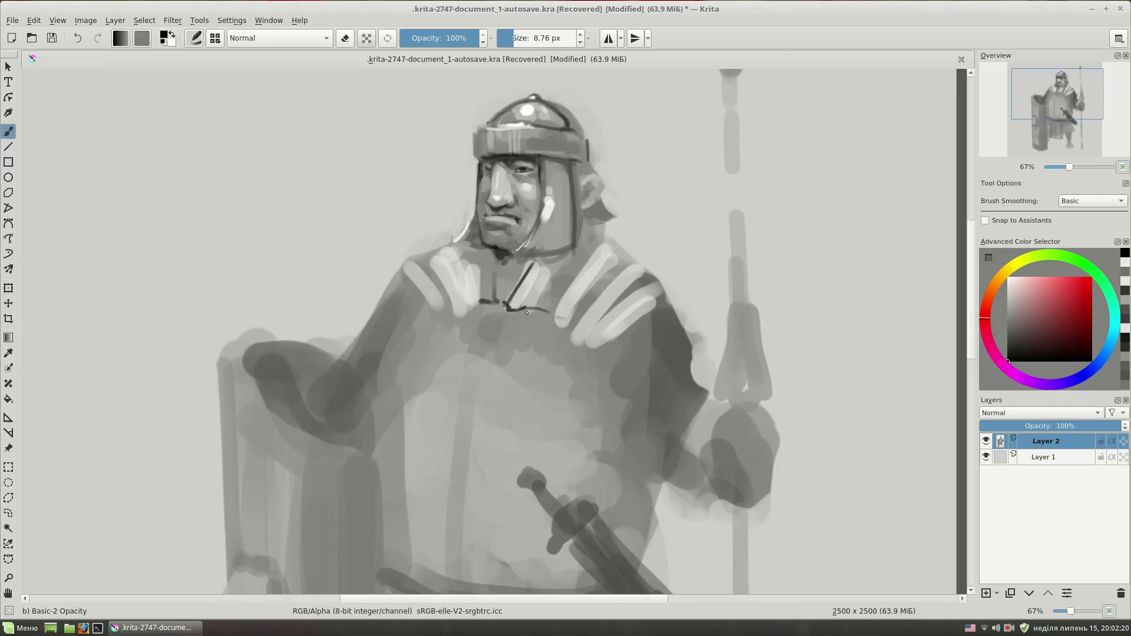
pyautogui.moveTo(612, 255); pyautogui.dragTo(563, 327)
pyautogui.moveTo(609, 284); pyautogui.dragTo(580, 339)
# Shade the right shoulder's upper outline in a lighter grey
pyautogui.moveTo(678, 258); pyautogui.dragTo(664, 196)
pyautogui.keyDown('ctrl'); pyautogui.click(631, 233); pyautogui.keyUp('ctrl')
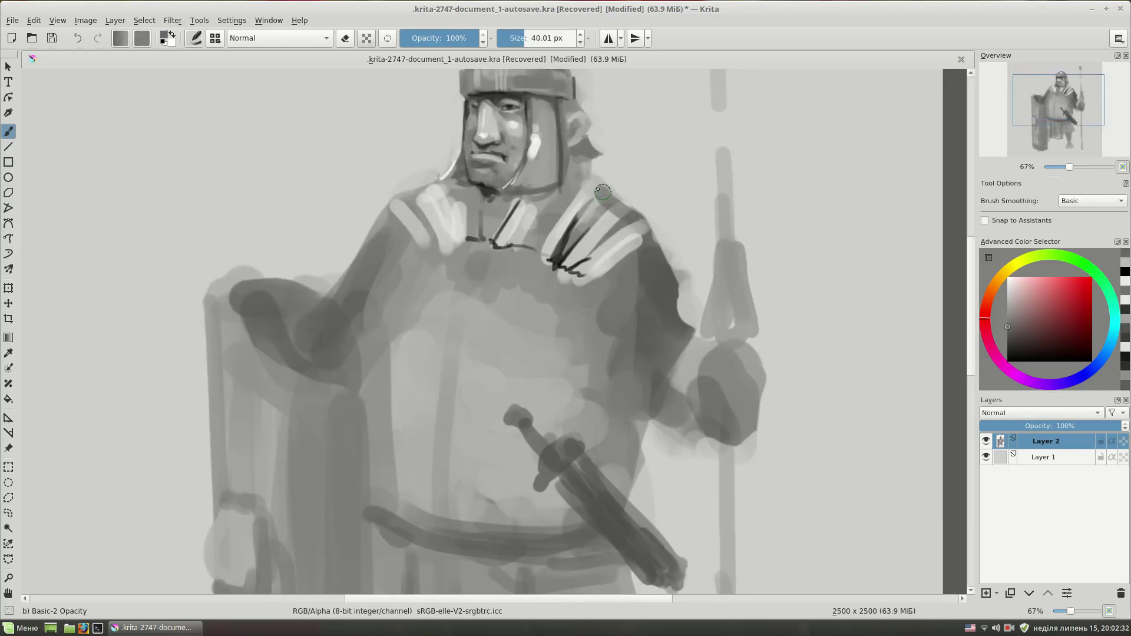
pyautogui.moveTo(592, 191)
pyautogui.mouseDown()
pyautogui.moveTo(589, 244)
pyautogui.moveTo(648, 280)
pyautogui.mouseUp()
pyautogui.moveTo(606, 248); pyautogui.dragTo(645, 277)
# Deepen the dark shading down the right shoulder and arm with a smaller brush
pyautogui.keyDown('ctrl'); pyautogui.click(642, 329); pyautogui.keyUp('ctrl')
pyautogui.moveTo(642, 330); pyautogui.dragTo(600, 345)
pyautogui.moveTo(650, 309); pyautogui.dragTo(598, 362)
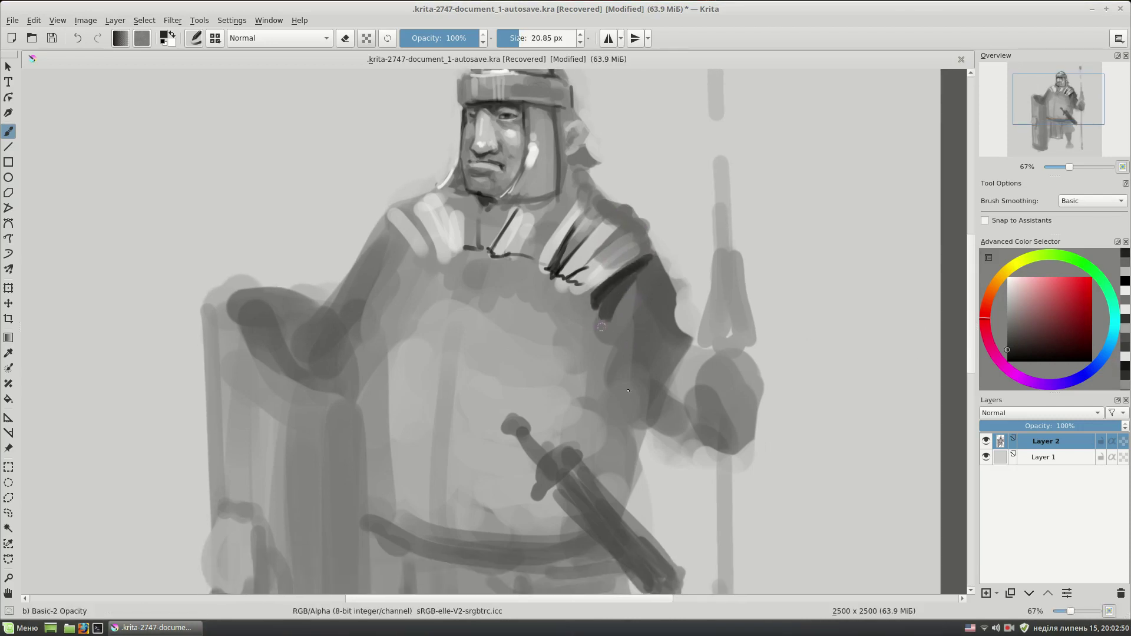
pyautogui.moveTo(633, 297); pyautogui.dragTo(592, 392)
pyautogui.press('-')
pyautogui.press('-')
pyautogui.press('+')
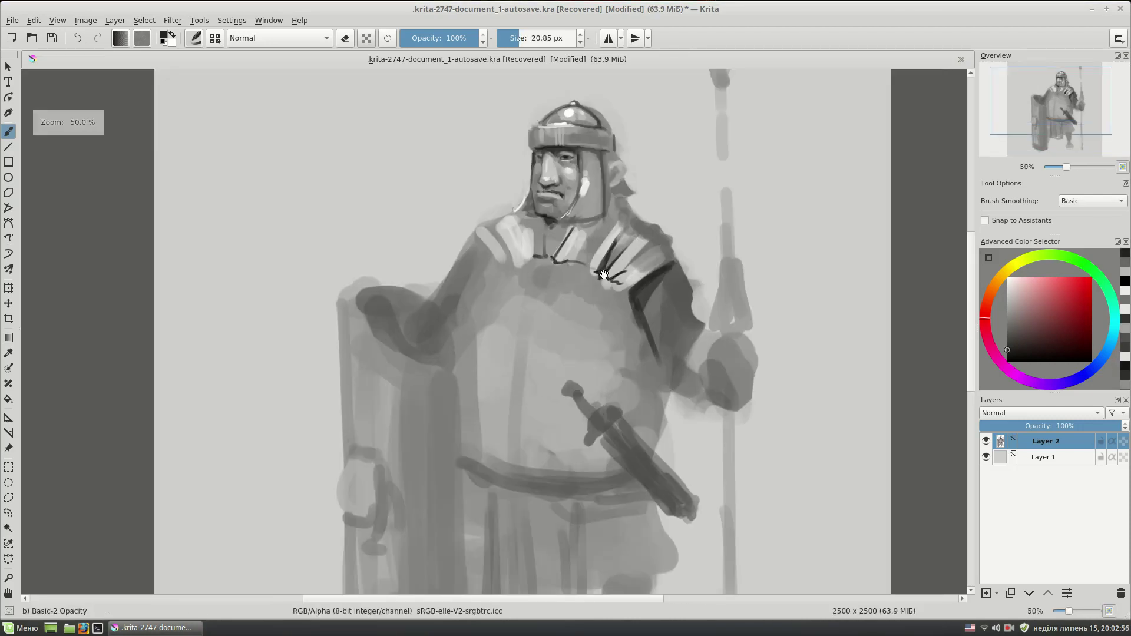
# Darken the right shoulder and upper arm, then smooth the shading with a lighter grey
pyautogui.moveTo(657, 252)
pyautogui.mouseDown()
pyautogui.moveTo(631, 288)
pyautogui.moveTo(654, 365)
pyautogui.mouseUp()
pyautogui.keyDown('ctrl'); pyautogui.click(660, 283); pyautogui.keyUp('ctrl')
pyautogui.moveTo(695, 306); pyautogui.dragTo(658, 370)
pyautogui.moveTo(672, 236); pyautogui.dragTo(703, 311)
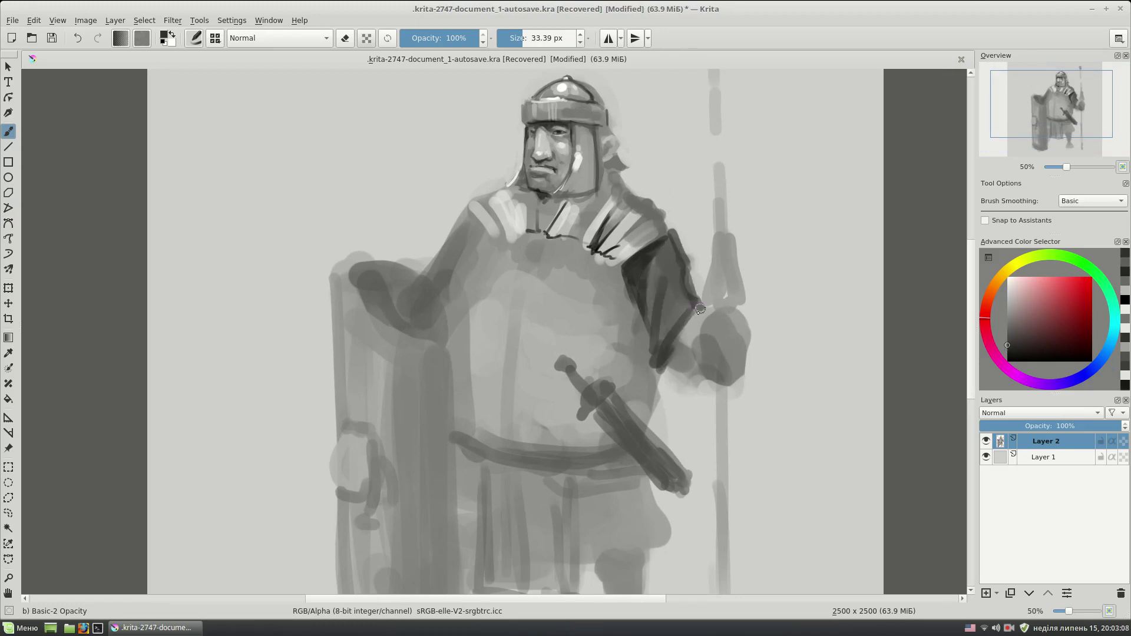
pyautogui.moveTo(677, 353); pyautogui.dragTo(662, 361)
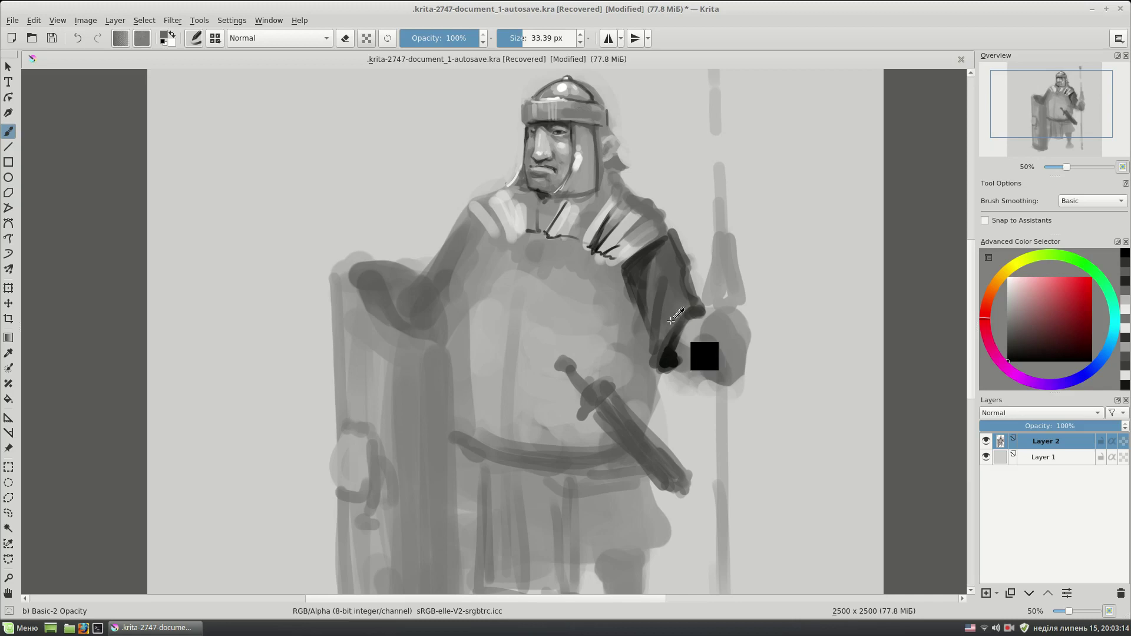
pyautogui.keyDown('ctrl'); pyautogui.click(672, 356); pyautogui.keyUp('ctrl')
pyautogui.moveTo(663, 292); pyautogui.dragTo(636, 242)
# With a larger brush and light grey, paint horizontal bands across the chest plates
pyautogui.press('[')
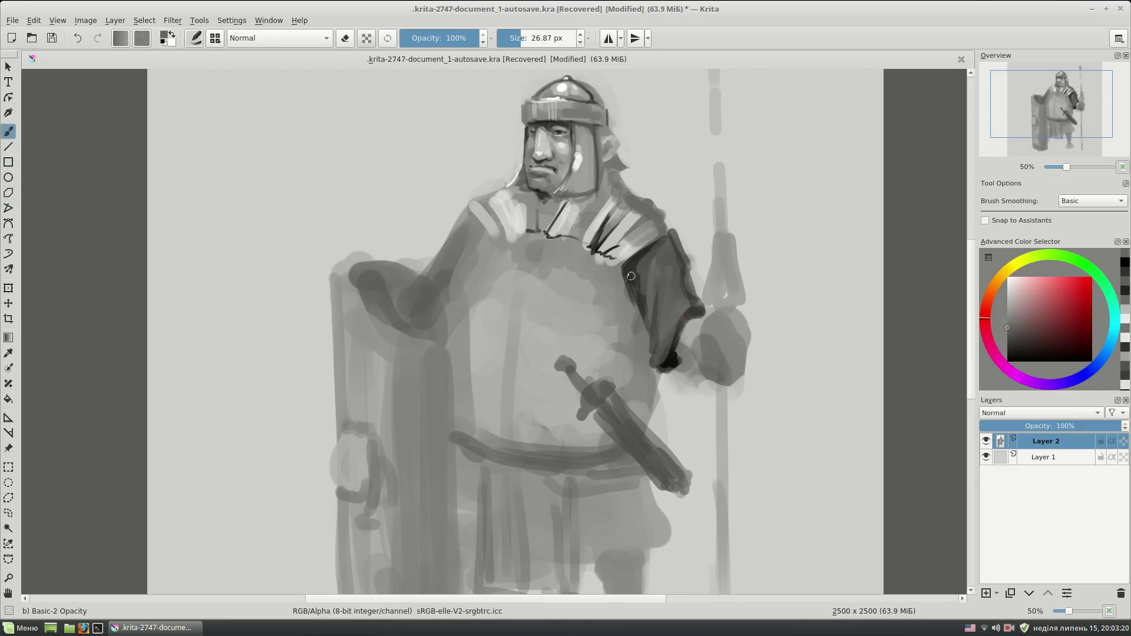
pyautogui.keyDown('ctrl'); pyautogui.click(584, 297); pyautogui.keyUp('ctrl')
pyautogui.press(']')
pyautogui.press(']')
pyautogui.moveTo(536, 270); pyautogui.dragTo(589, 259)
pyautogui.moveTo(547, 295); pyautogui.dragTo(624, 283)
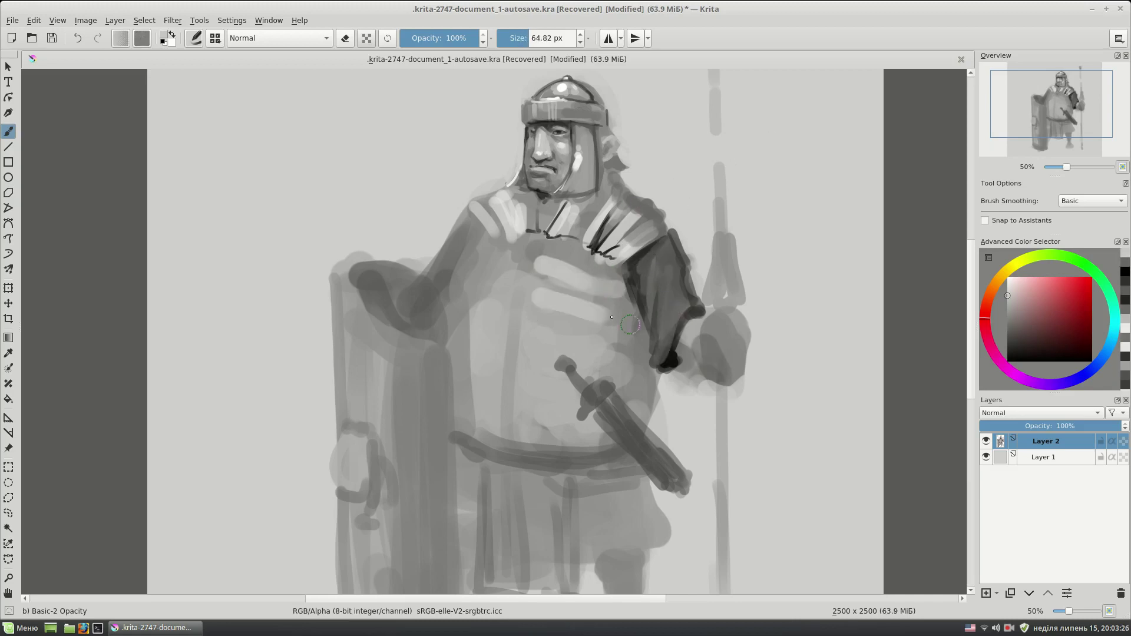
pyautogui.moveTo(536, 318); pyautogui.dragTo(636, 318)
pyautogui.moveTo(619, 341); pyautogui.dragTo(566, 365)
pyautogui.moveTo(519, 262); pyautogui.dragTo(463, 295)
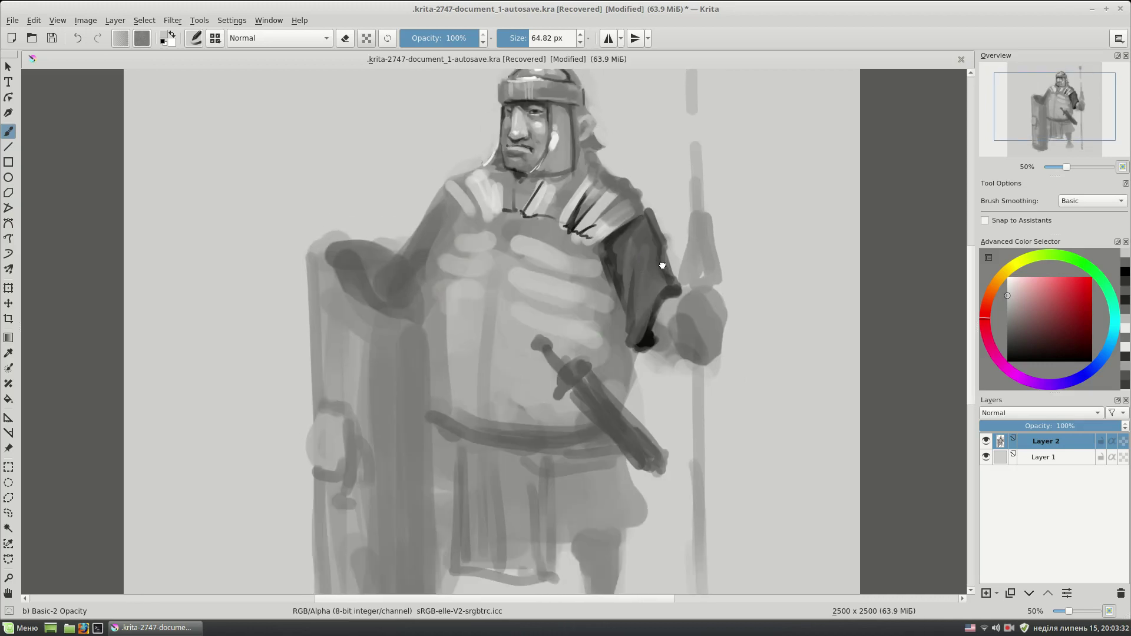
# Paint a darker stroke on the armour, then undo the recent chest strokes
pyautogui.press('[')
pyautogui.press('[')
pyautogui.keyDown('ctrl'); pyautogui.click(642, 219); pyautogui.keyUp('ctrl')
pyautogui.moveTo(648, 212)
pyautogui.mouseDown()
pyautogui.moveTo(624, 236)
pyautogui.moveTo(671, 256)
pyautogui.moveTo(656, 291)
pyautogui.mouseUp()
pyautogui.press('[')
pyautogui.press('[')
pyautogui.press('e')
pyautogui.hotkey('ctrl', 'z')
pyautogui.press('e')
# Undo two more stray strokes and add a light highlight on the helmet's cheek guard
pyautogui.click(1007, 320)
pyautogui.hotkey('ctrl', 'z')
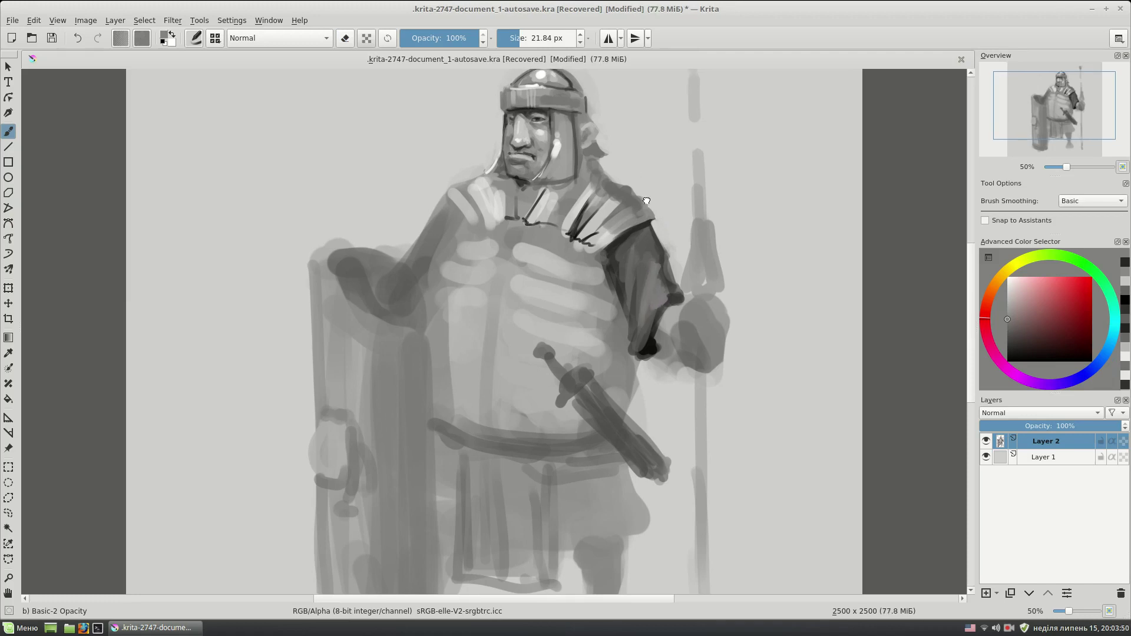
pyautogui.hotkey('ctrl', 'z')
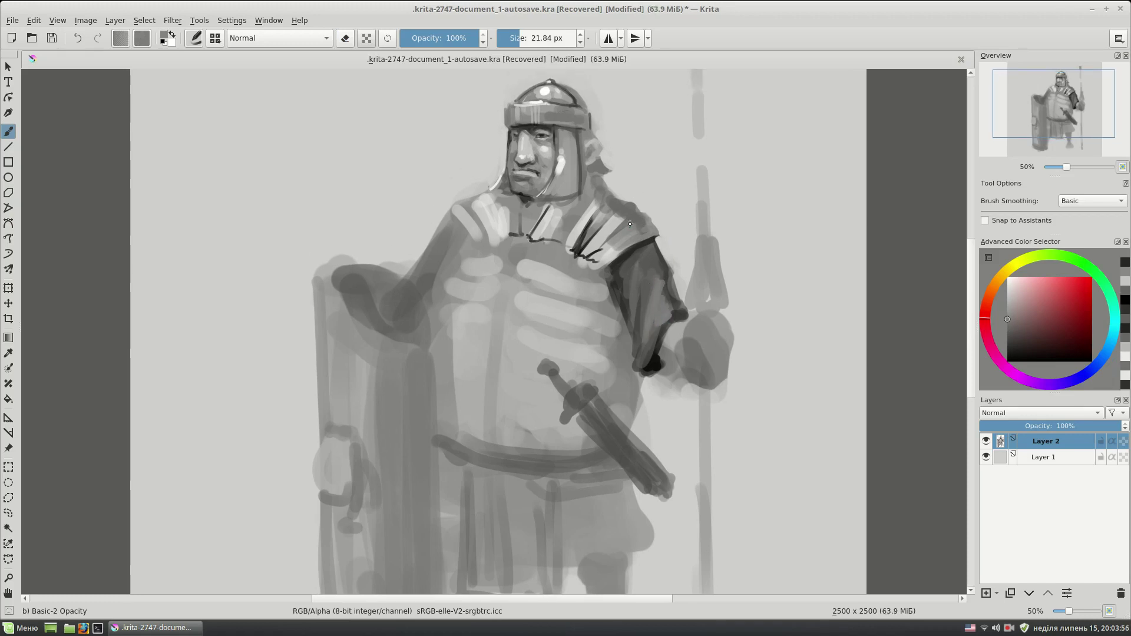
pyautogui.scroll(1, 789, 290)
pyautogui.press('[')
pyautogui.press('[')
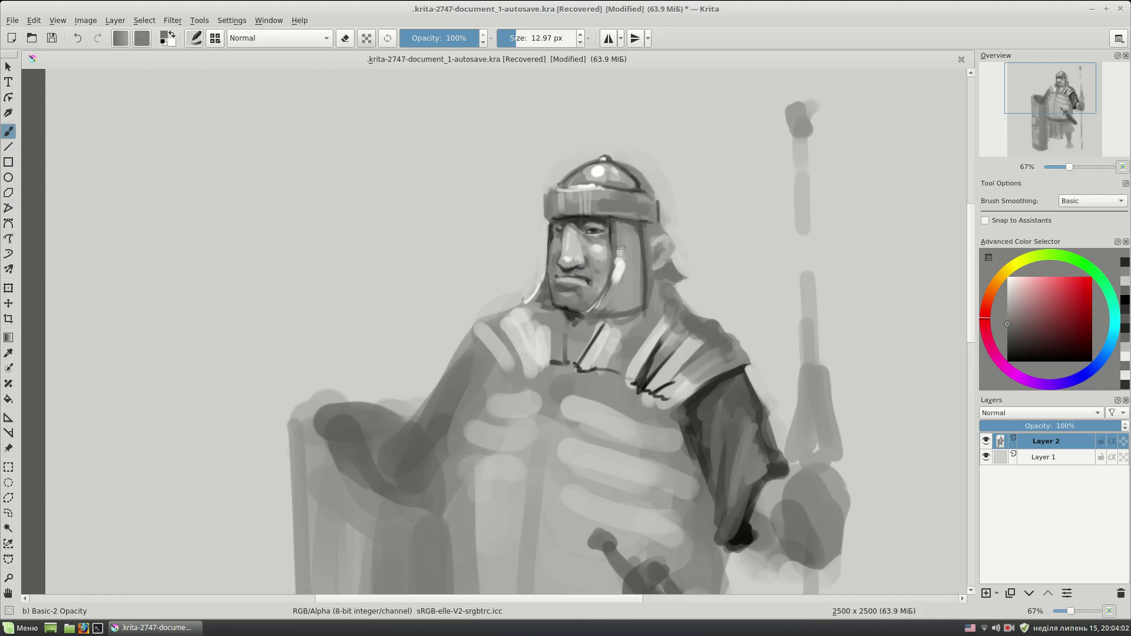
pyautogui.keyDown('ctrl'); pyautogui.click(623, 261); pyautogui.keyUp('ctrl')
pyautogui.moveTo(624, 276); pyautogui.dragTo(615, 293)
# Sample darker greys with a smaller brush and lay strokes near the chest
pyautogui.press('[')
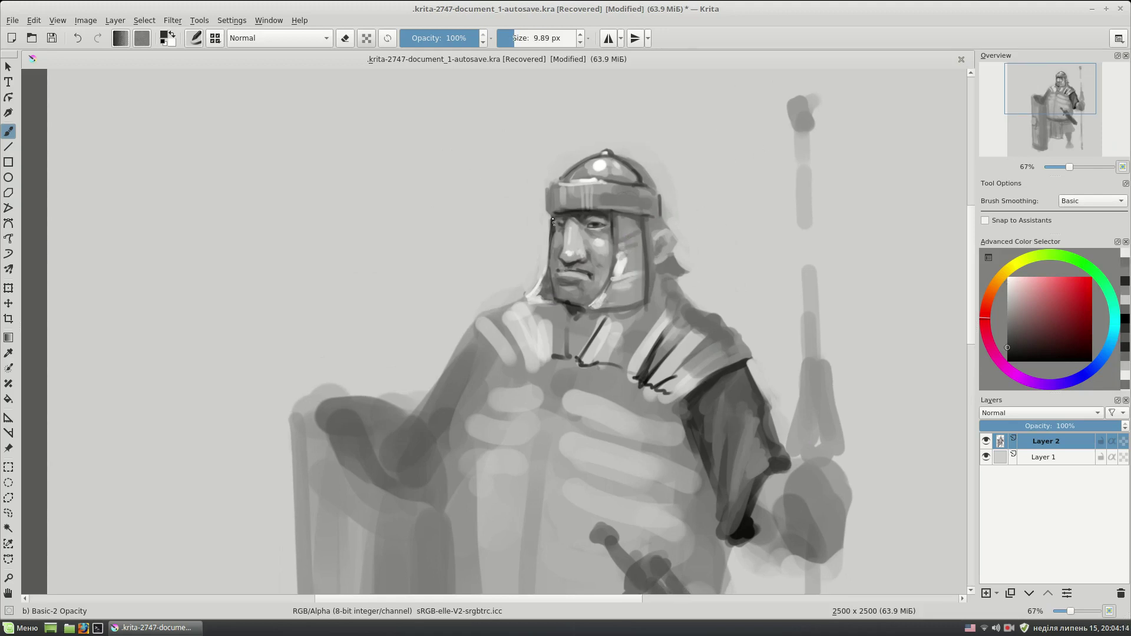
pyautogui.keyDown('ctrl'); pyautogui.click(553, 227); pyautogui.keyUp('ctrl')
pyautogui.click(1007, 360)
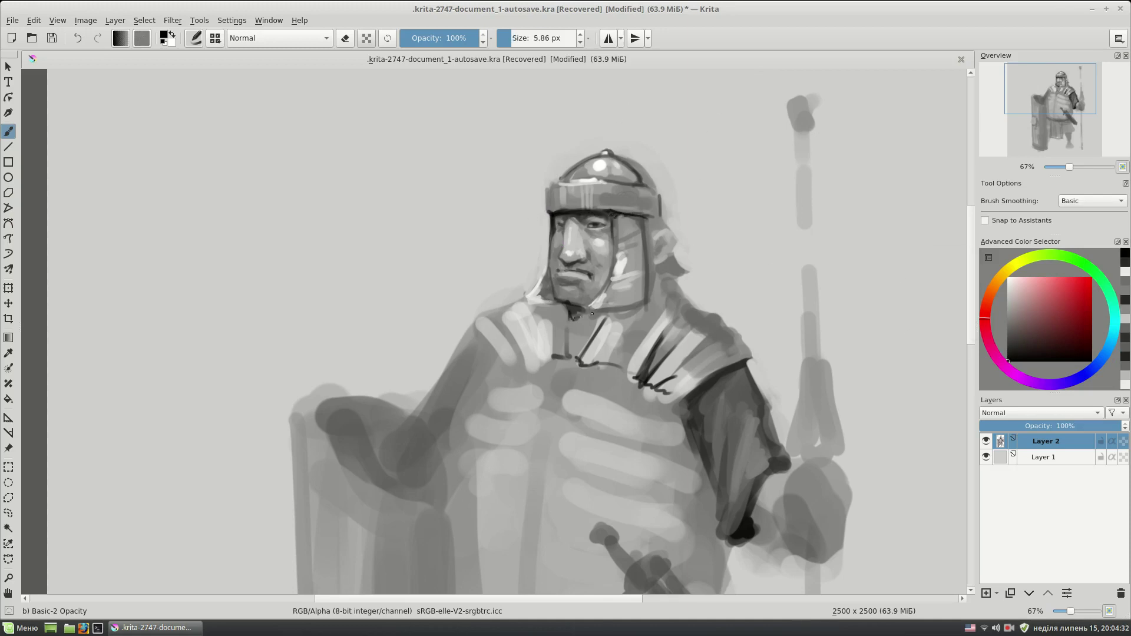
pyautogui.scroll(-1, 574, 318)
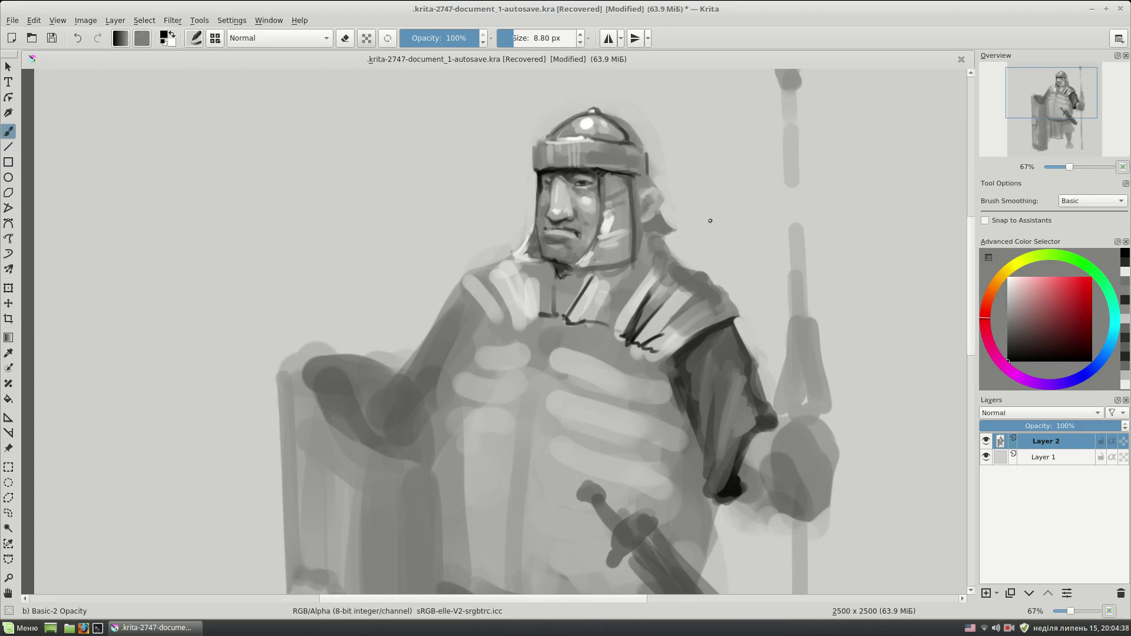
pyautogui.moveTo(658, 369); pyautogui.dragTo(658, 284)
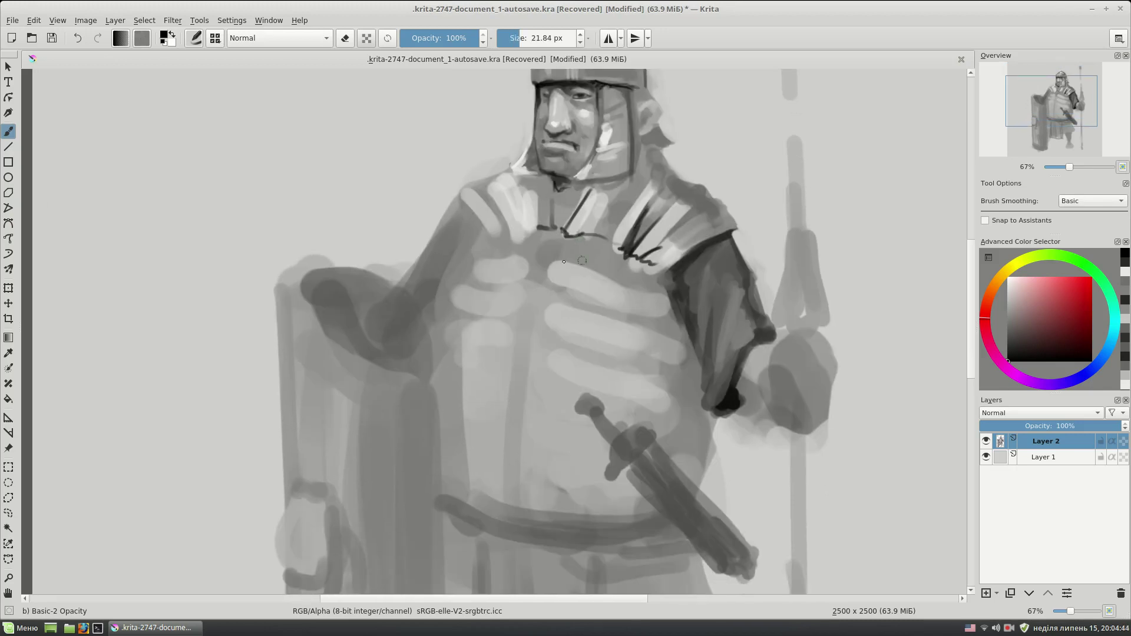
pyautogui.moveTo(618, 251)
pyautogui.mouseDown()
pyautogui.moveTo(556, 246)
pyautogui.moveTo(621, 259)
pyautogui.mouseUp()
# Paint light highlights across the chest plates and both shoulder plates
pyautogui.click(1008, 285)
pyautogui.moveTo(554, 243)
pyautogui.mouseDown()
pyautogui.moveTo(607, 258)
pyautogui.moveTo(616, 292)
pyautogui.mouseUp()
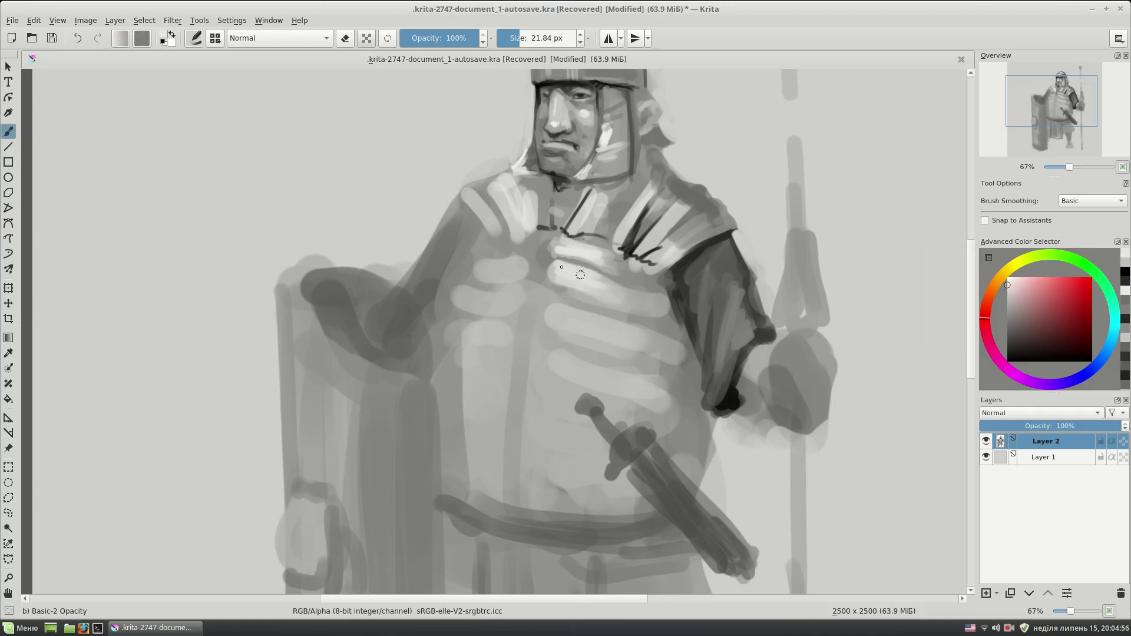
pyautogui.moveTo(525, 264); pyautogui.dragTo(551, 271)
pyautogui.moveTo(631, 236); pyautogui.dragTo(666, 200)
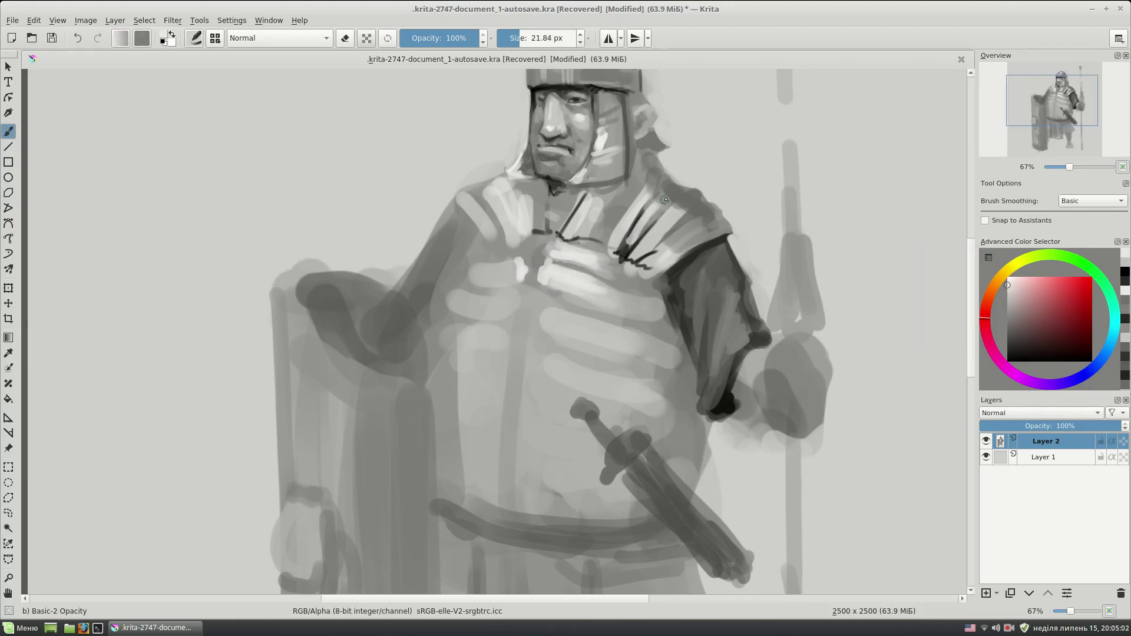
pyautogui.click(1008, 277)
pyautogui.moveTo(648, 239)
pyautogui.mouseDown()
pyautogui.moveTo(677, 212)
pyautogui.moveTo(693, 236)
pyautogui.mouseUp()
pyautogui.moveTo(527, 196)
pyautogui.mouseDown()
pyautogui.moveTo(399, 272)
pyautogui.moveTo(424, 290)
pyautogui.mouseUp()
# Erase along the arm edge, then paint dark strokes on the right shoulder plates and chest
pyautogui.press('e')
pyautogui.moveTo(353, 326); pyautogui.dragTo(418, 236)
pyautogui.press('e')
pyautogui.keyDown('ctrl'); pyautogui.click(422, 236); pyautogui.keyUp('ctrl')
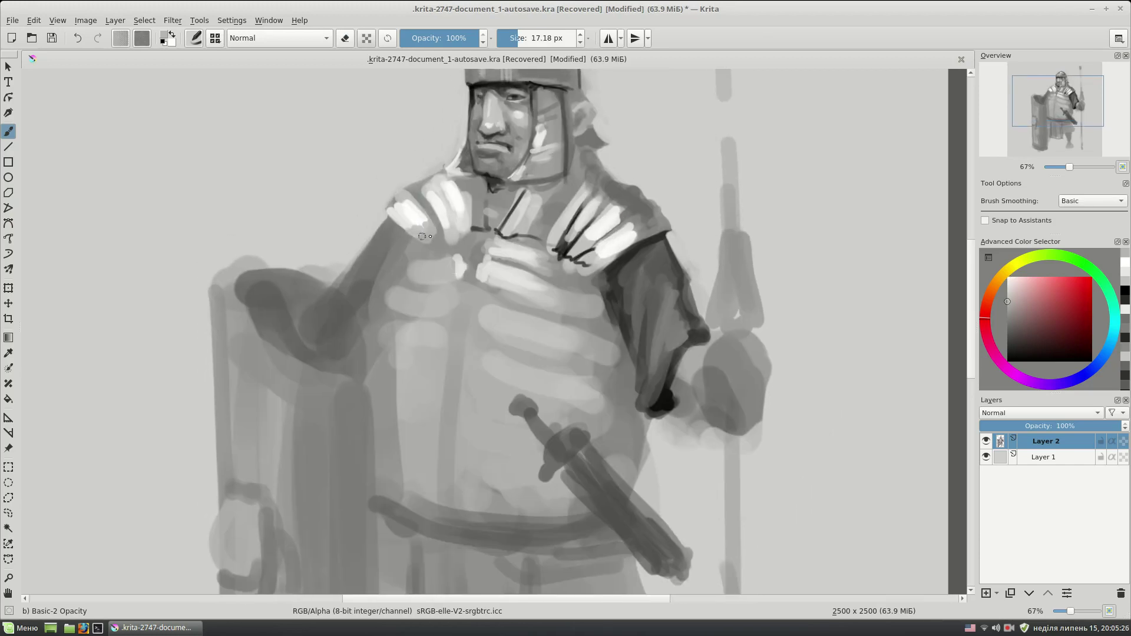
pyautogui.keyDown('ctrl'); pyautogui.click(613, 238); pyautogui.keyUp('ctrl')
pyautogui.moveTo(582, 226)
pyautogui.mouseDown()
pyautogui.moveTo(564, 246)
pyautogui.moveTo(586, 274)
pyautogui.mouseUp()
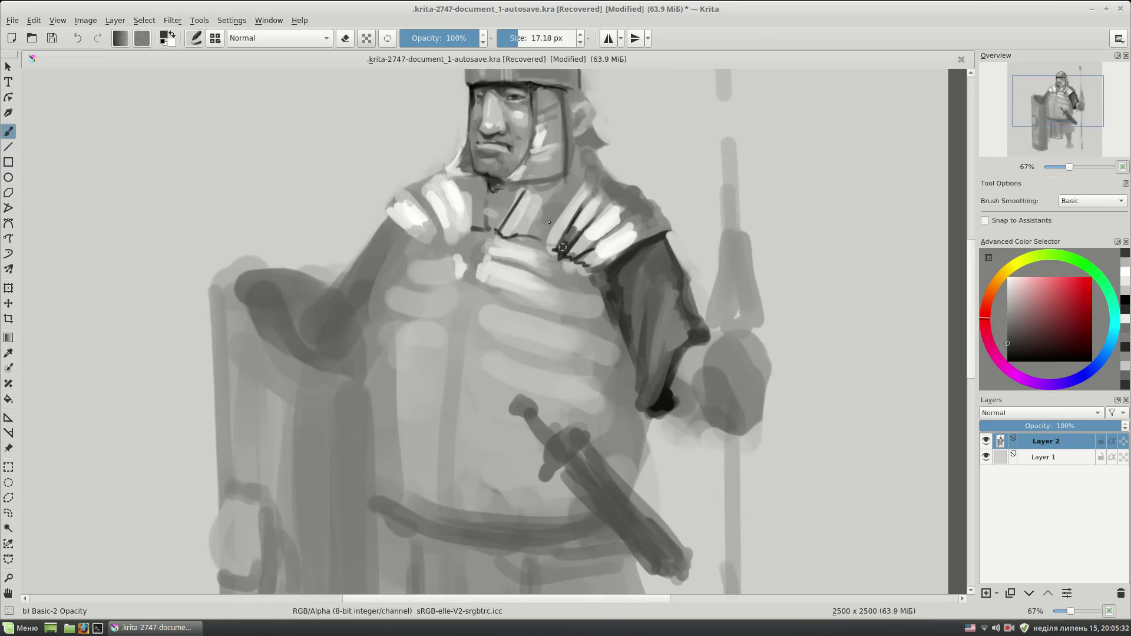
pyautogui.press('[')
pyautogui.moveTo(502, 219)
pyautogui.mouseDown()
pyautogui.moveTo(494, 235)
pyautogui.moveTo(513, 243)
pyautogui.moveTo(480, 271)
pyautogui.moveTo(500, 276)
pyautogui.mouseUp()
# Shade under the chin and draw dark collar lines at the neck
pyautogui.press(']')
pyautogui.press(']')
pyautogui.press('[')
pyautogui.press('[')
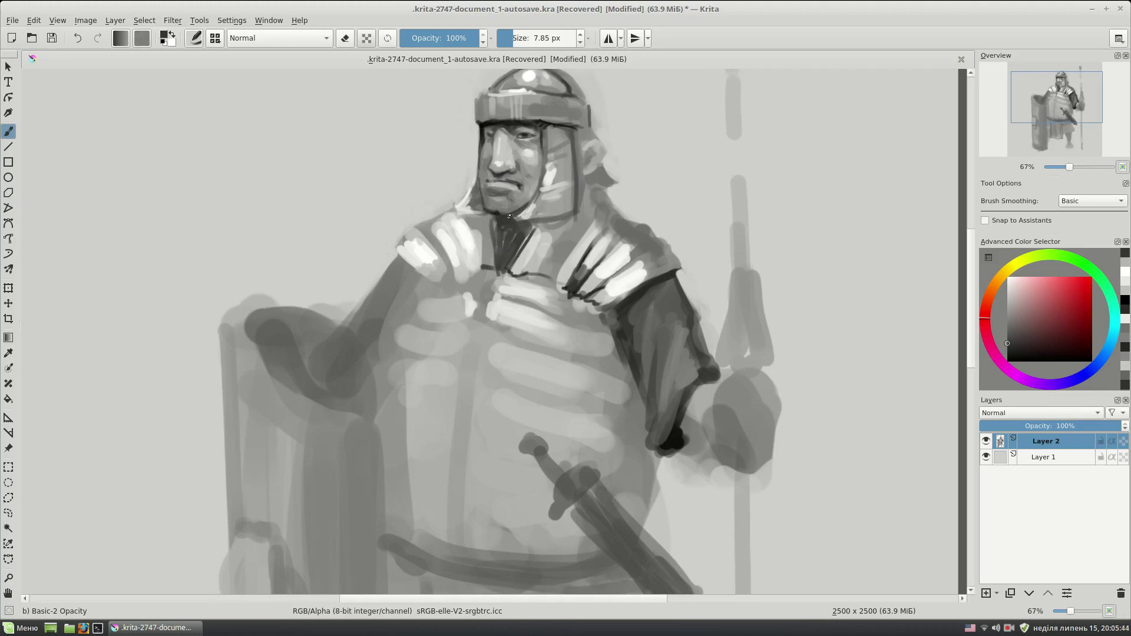
pyautogui.press(']')
pyautogui.keyDown('ctrl'); pyautogui.click(506, 227); pyautogui.keyUp('ctrl')
pyautogui.moveTo(504, 217); pyautogui.dragTo(507, 229)
pyautogui.moveTo(476, 271); pyautogui.dragTo(530, 275)
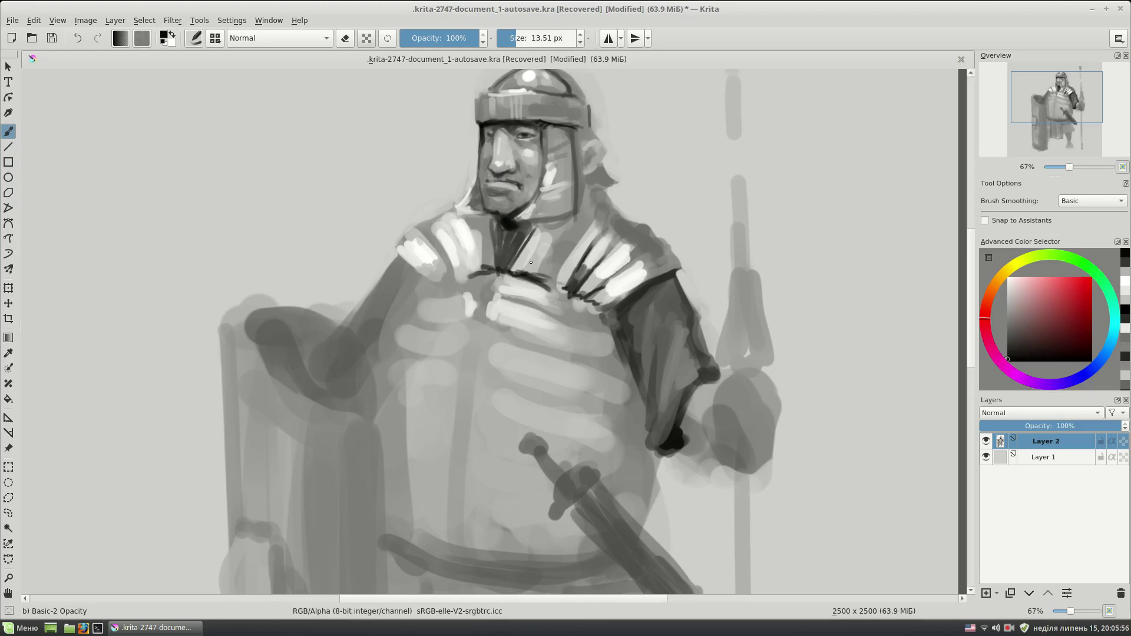
pyautogui.keyDown('ctrl'); pyautogui.click(530, 281); pyautogui.keyUp('ctrl')
pyautogui.keyDown('ctrl'); pyautogui.click(495, 265); pyautogui.keyUp('ctrl')
pyautogui.moveTo(497, 267); pyautogui.dragTo(482, 306)
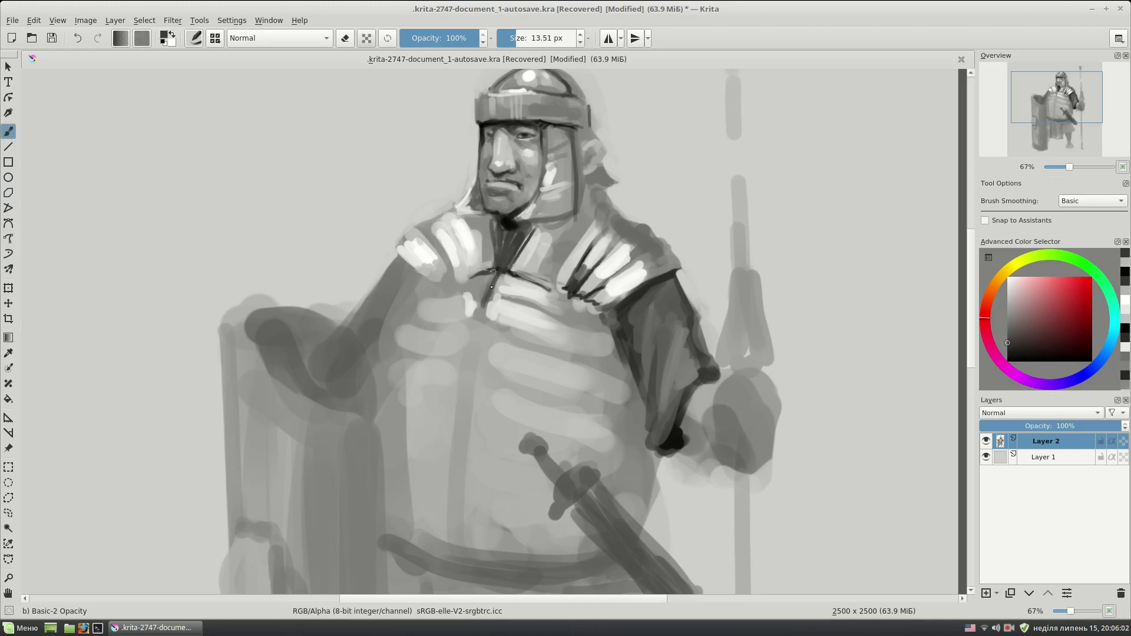
pyautogui.scroll(-5, 483, 301)
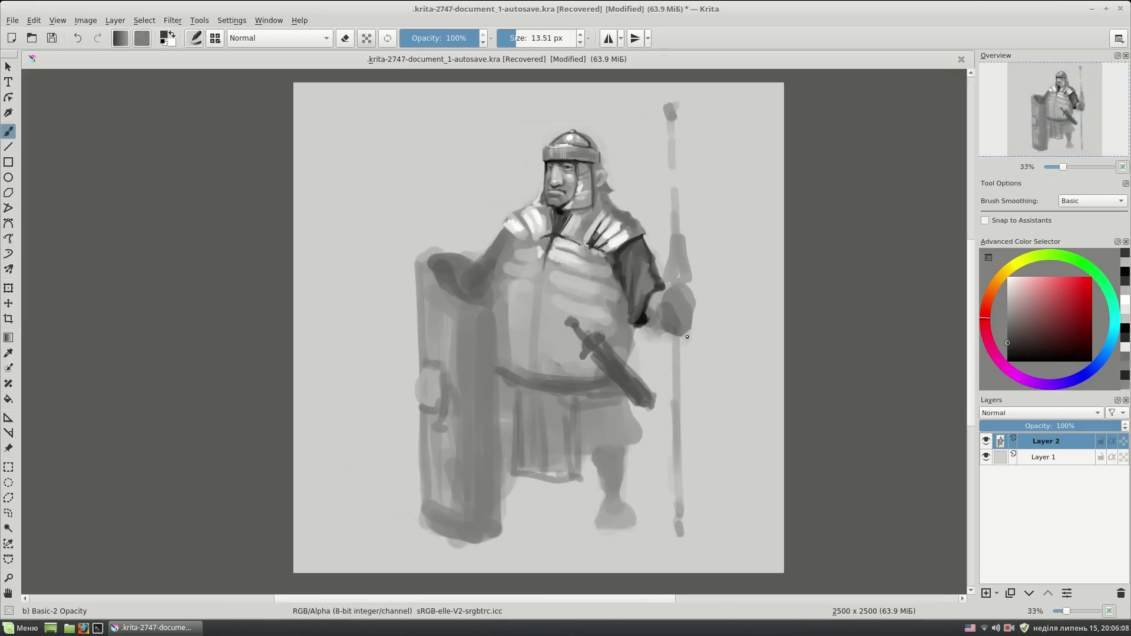
# Add near-white highlights on the collar and left shoulder plates
pyautogui.scroll(5, 687, 336)
pyautogui.moveTo(687, 336); pyautogui.dragTo(657, 437)
pyautogui.keyDown('ctrl'); pyautogui.click(734, 269); pyautogui.keyUp('ctrl')
pyautogui.moveTo(607, 241)
pyautogui.mouseDown()
pyautogui.moveTo(653, 247)
pyautogui.moveTo(539, 240)
pyautogui.moveTo(564, 237)
pyautogui.mouseUp()
pyautogui.moveTo(488, 221)
pyautogui.mouseDown()
pyautogui.moveTo(497, 250)
pyautogui.moveTo(417, 270)
pyautogui.moveTo(397, 330)
pyautogui.mouseUp()
# Darken the shield arm's sleeve and draw a dark line under the shoulder plate
pyautogui.keyDown('ctrl'); pyautogui.click(529, 221); pyautogui.keyUp('ctrl')
pyautogui.keyDown('ctrl'); pyautogui.click(407, 303); pyautogui.keyUp('ctrl')
pyautogui.moveTo(368, 333)
pyautogui.mouseDown()
pyautogui.moveTo(411, 275)
pyautogui.moveTo(359, 353)
pyautogui.mouseUp()
pyautogui.keyDown('ctrl'); pyautogui.click(377, 321); pyautogui.keyUp('ctrl')
pyautogui.moveTo(386, 282); pyautogui.dragTo(356, 354)
pyautogui.moveTo(372, 302); pyautogui.dragTo(383, 348)
pyautogui.moveTo(406, 288)
pyautogui.mouseDown()
pyautogui.moveTo(438, 247)
pyautogui.moveTo(471, 251)
pyautogui.moveTo(435, 259)
pyautogui.mouseUp()
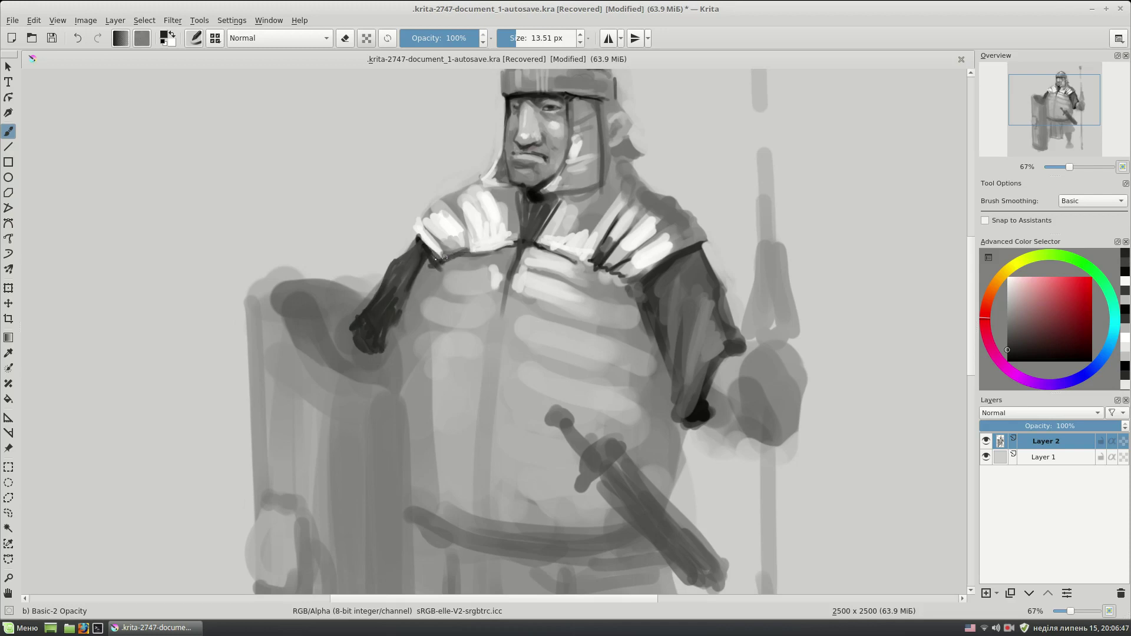
# Highlight the fingers of both hands with a lighter grey
pyautogui.keyDown('ctrl'); pyautogui.click(722, 386); pyautogui.keyUp('ctrl')
pyautogui.moveTo(803, 306)
pyautogui.mouseDown()
pyautogui.moveTo(749, 318)
pyautogui.moveTo(704, 351)
pyautogui.moveTo(739, 398)
pyautogui.mouseUp()
pyautogui.moveTo(758, 201); pyautogui.dragTo(788, 219)
pyautogui.moveTo(333, 345); pyautogui.dragTo(316, 366)
# Paint dark strokes down the sleeve and darken the shield's top-left corner
pyautogui.keyDown('ctrl'); pyautogui.click(385, 275); pyautogui.keyUp('ctrl')
pyautogui.moveTo(385, 274); pyautogui.dragTo(348, 348)
pyautogui.moveTo(563, 287); pyautogui.dragTo(576, 225)
pyautogui.moveTo(518, 375); pyautogui.dragTo(526, 386)
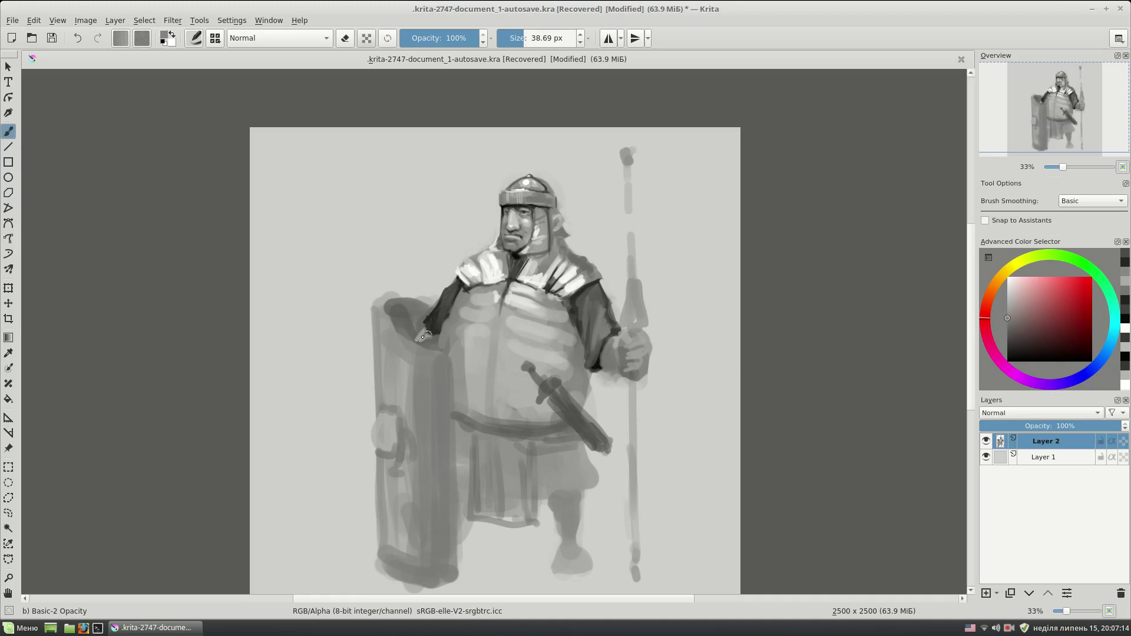
pyautogui.moveTo(412, 331); pyautogui.dragTo(376, 304)
# Highlight the shield's top and left edges and darken its right edge
pyautogui.keyDown('ctrl'); pyautogui.click(433, 347); pyautogui.keyUp('ctrl')
pyautogui.click(1007, 301)
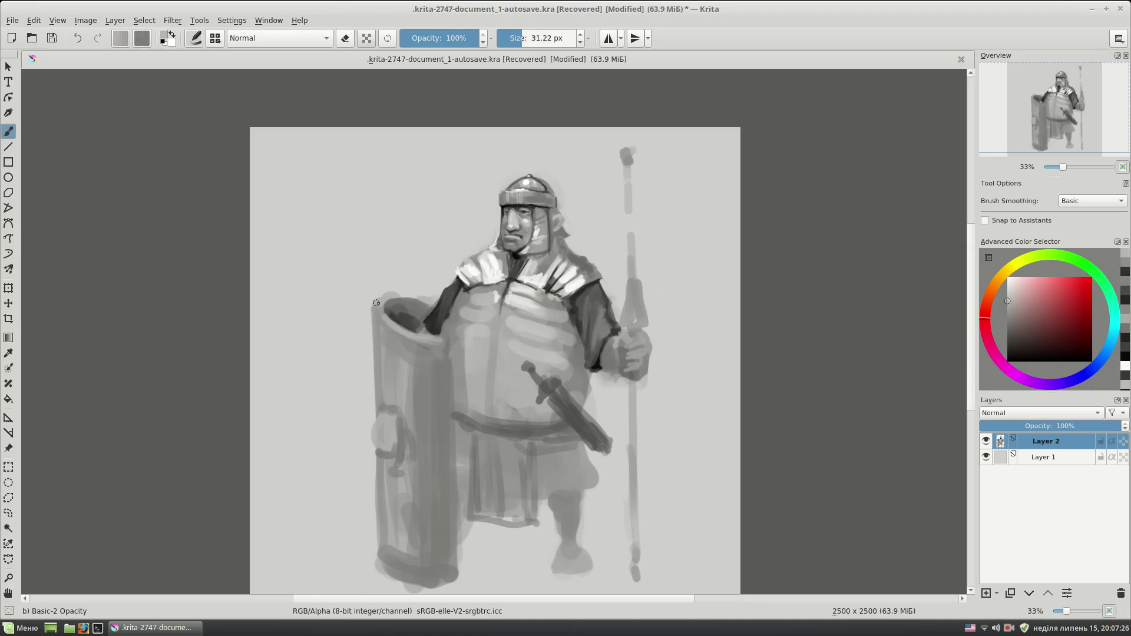
pyautogui.keyDown('ctrl'); pyautogui.click(443, 343); pyautogui.keyUp('ctrl')
pyautogui.moveTo(442, 341); pyautogui.dragTo(443, 511)
pyautogui.click(1020, 301)
pyautogui.keyDown('ctrl'); pyautogui.click(380, 432); pyautogui.keyUp('ctrl')
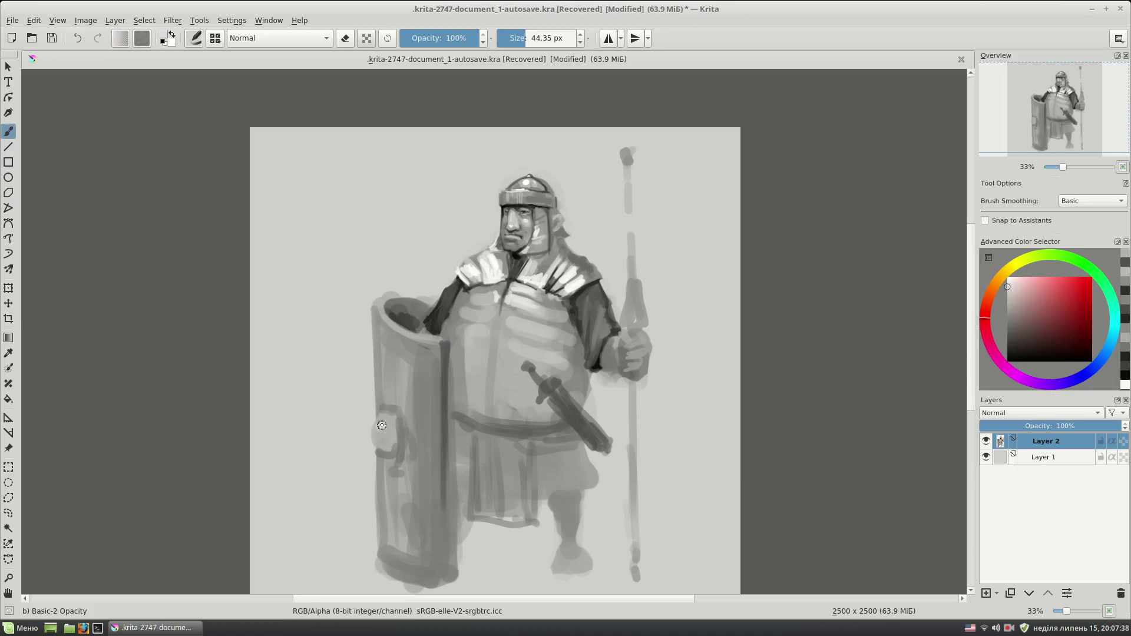
pyautogui.moveTo(383, 435); pyautogui.dragTo(385, 453)
# Erase part of the shield's left edge, paint a dark top rim, and erase stray paint
pyautogui.press('e')
pyautogui.moveTo(392, 288); pyautogui.dragTo(372, 394)
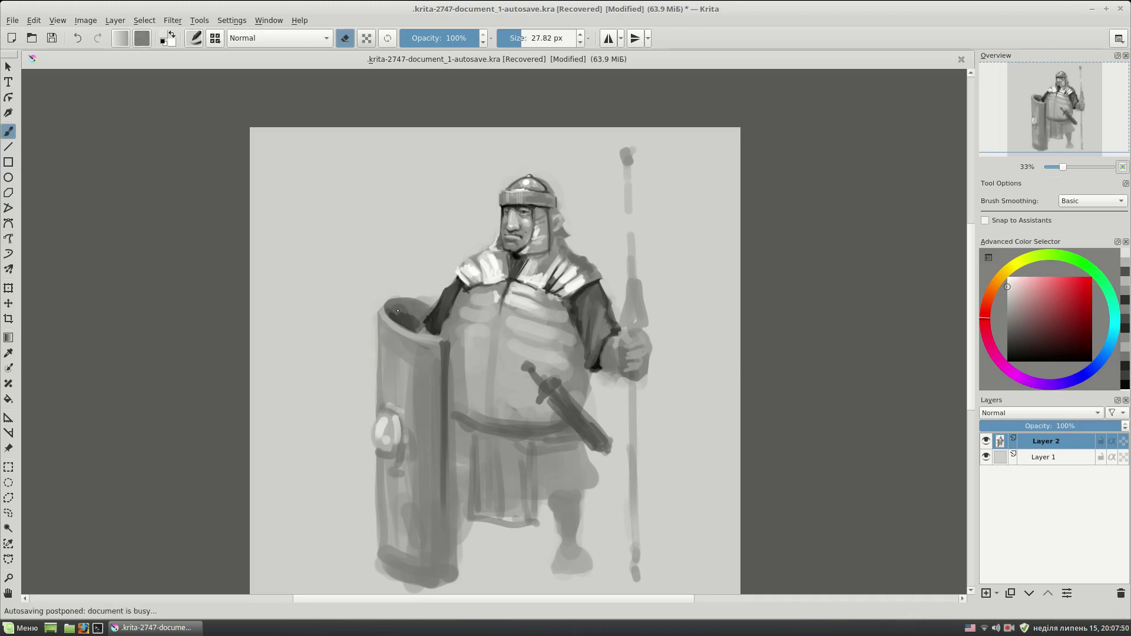
pyautogui.press('e')
pyautogui.keyDown('ctrl'); pyautogui.click(408, 308); pyautogui.keyUp('ctrl')
pyautogui.moveTo(385, 303); pyautogui.dragTo(429, 306)
pyautogui.press('e')
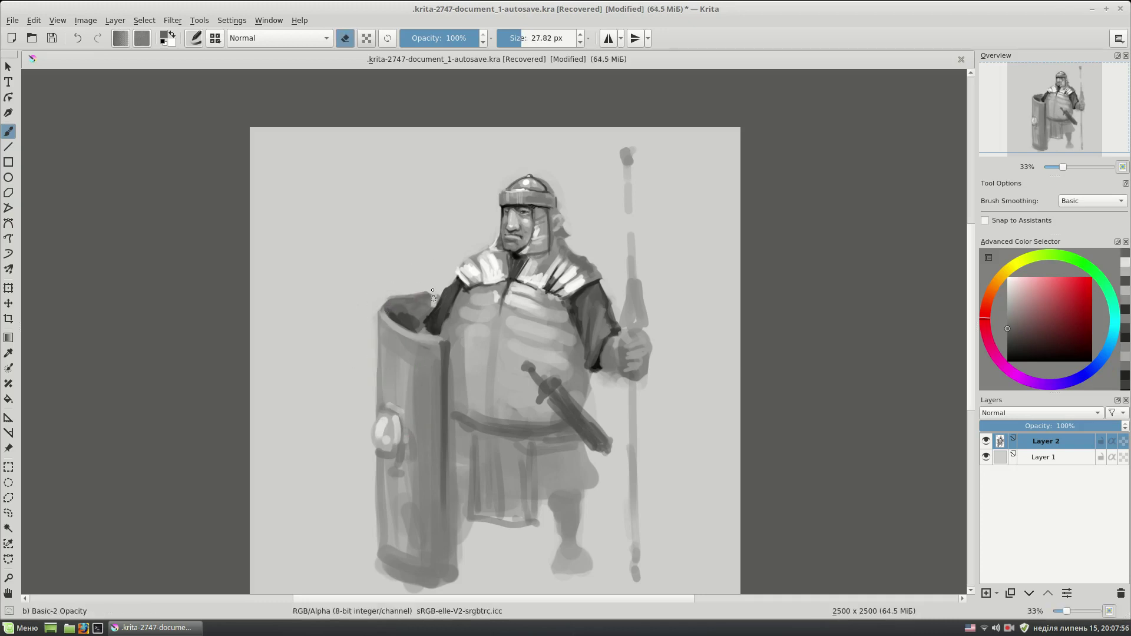
pyautogui.moveTo(487, 213); pyautogui.dragTo(570, 246)
pyautogui.press('+')
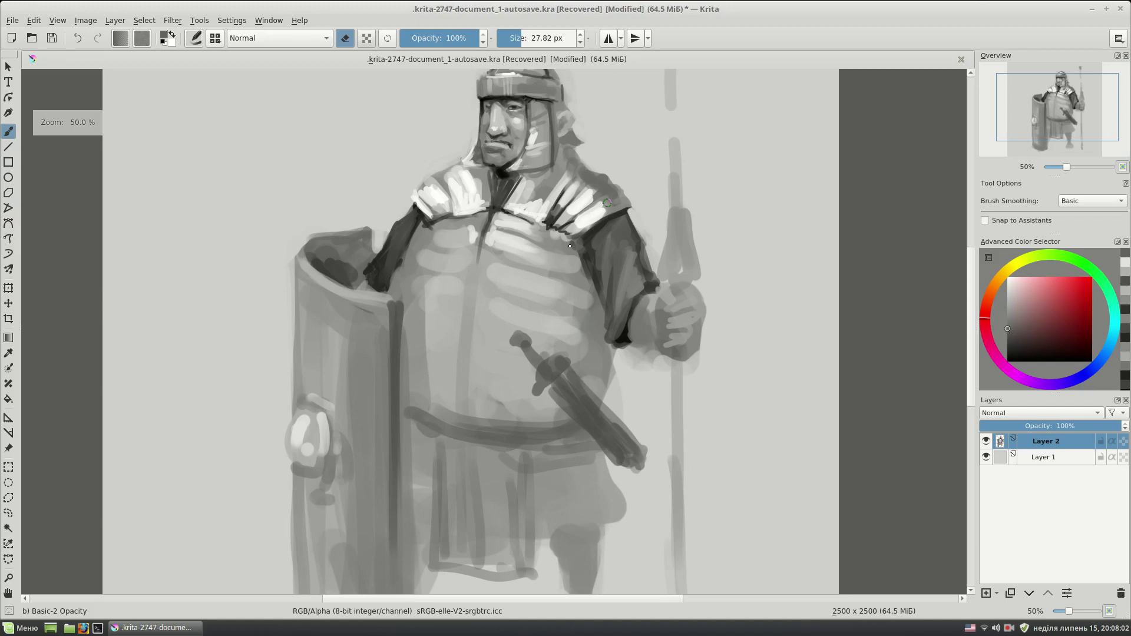
# Paint dark strokes on the torso and belt and darken the right sleeve's edge
pyautogui.moveTo(414, 383)
pyautogui.mouseDown()
pyautogui.moveTo(414, 360)
pyautogui.moveTo(453, 415)
pyautogui.moveTo(507, 377)
pyautogui.mouseUp()
pyautogui.press('e')
pyautogui.keyDown('ctrl'); pyautogui.click(590, 237); pyautogui.keyUp('ctrl')
pyautogui.moveTo(591, 237); pyautogui.dragTo(601, 348)
pyautogui.keyDown('ctrl'); pyautogui.click(596, 298); pyautogui.keyUp('ctrl')
pyautogui.moveTo(590, 242)
pyautogui.mouseDown()
pyautogui.moveTo(596, 299)
pyautogui.moveTo(612, 351)
pyautogui.moveTo(622, 348)
pyautogui.mouseUp()
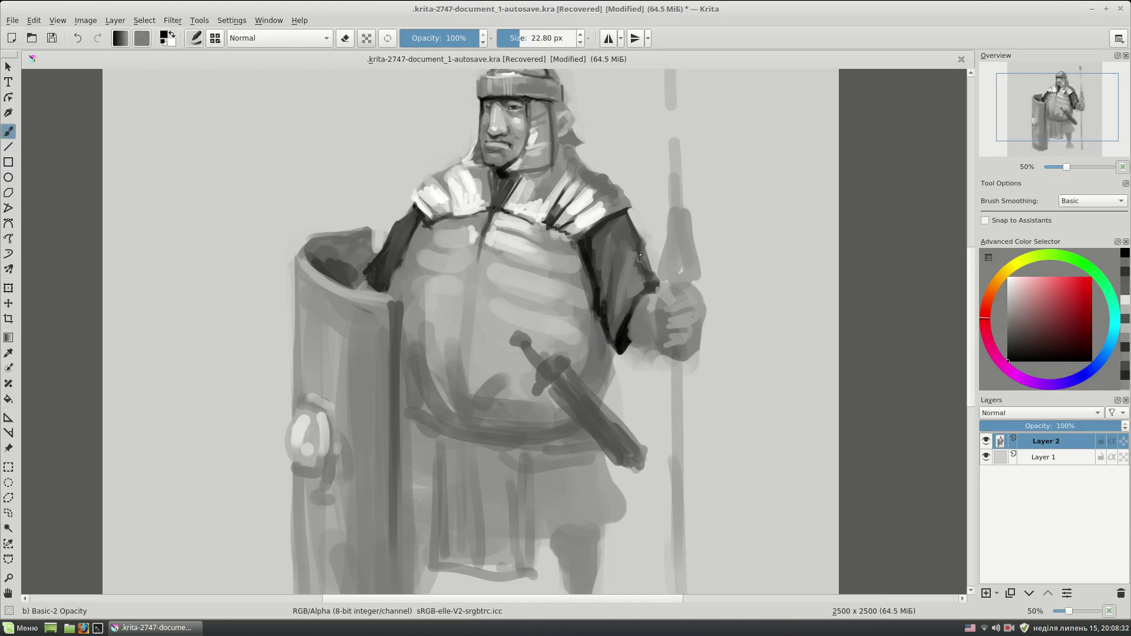
# Draw dark band lines across the armour segments and below the shoulder plates
pyautogui.keyDown('ctrl'); pyautogui.click(636, 239); pyautogui.keyUp('ctrl')
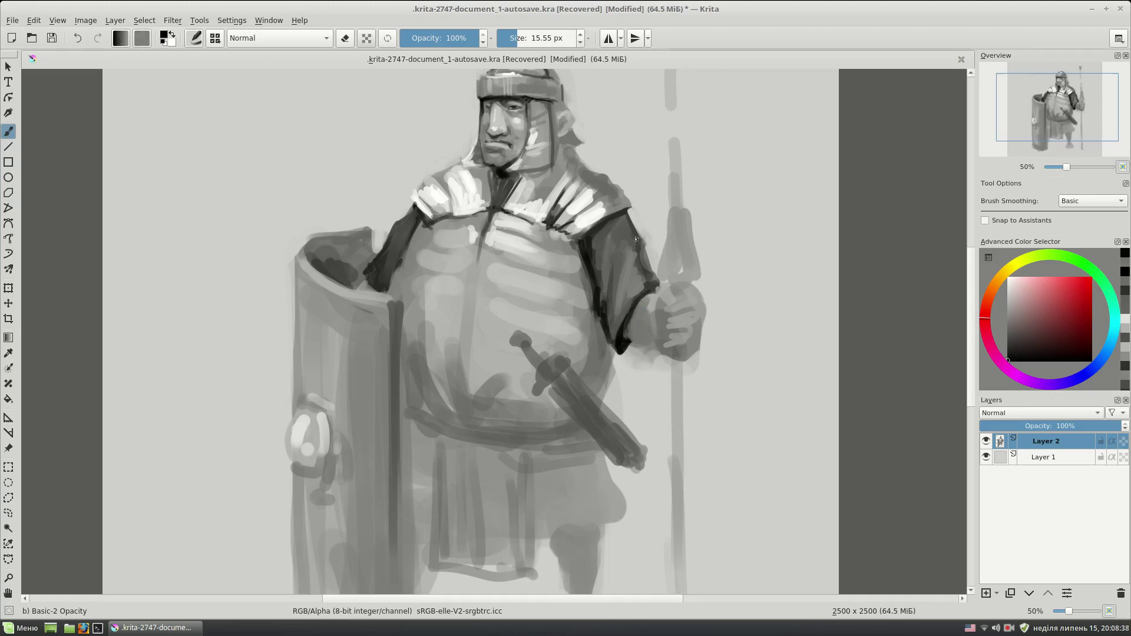
pyautogui.moveTo(583, 351); pyautogui.dragTo(568, 381)
pyautogui.keyDown('ctrl'); pyautogui.click(472, 236); pyautogui.keyUp('ctrl')
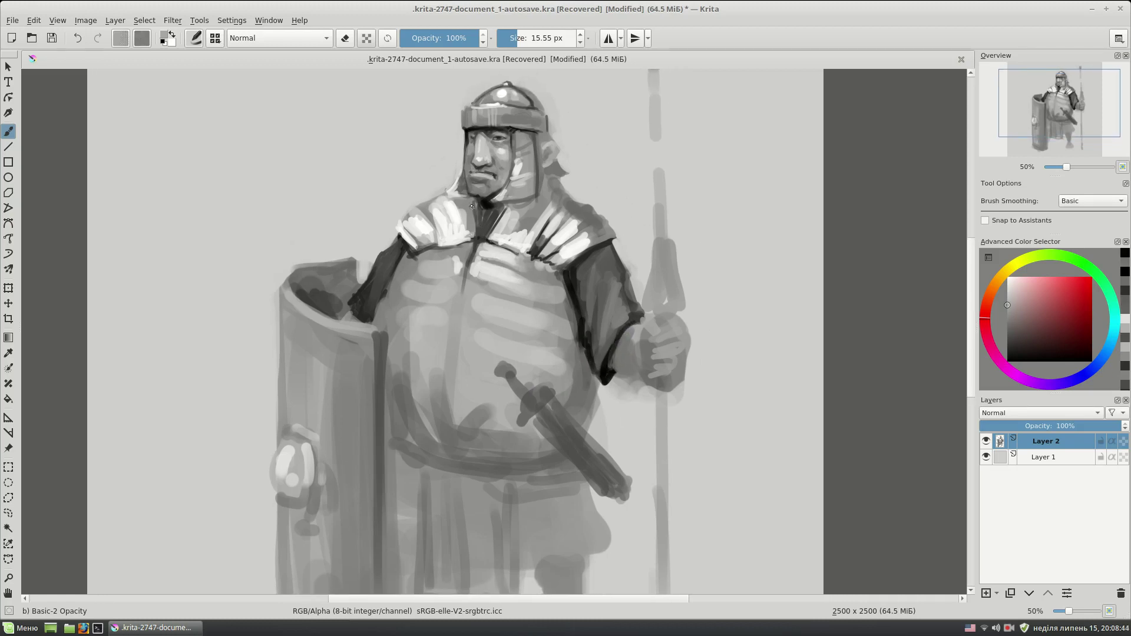
pyautogui.keyDown('ctrl'); pyautogui.click(530, 212); pyautogui.keyUp('ctrl')
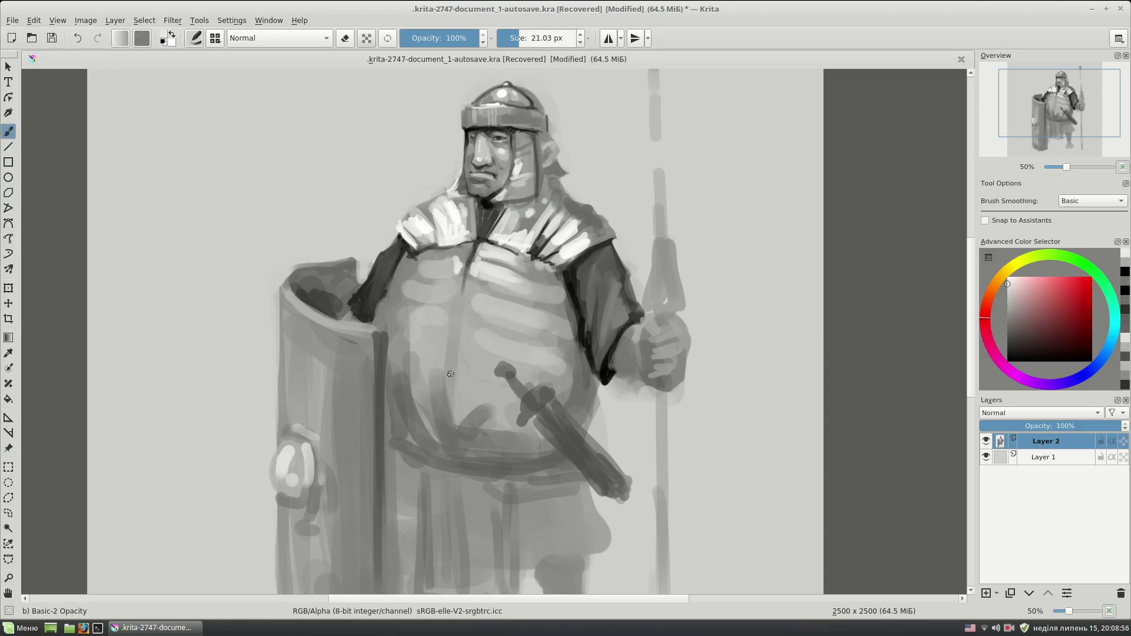
pyautogui.moveTo(459, 358); pyautogui.dragTo(460, 334)
pyautogui.keyDown('ctrl'); pyautogui.click(474, 392); pyautogui.keyUp('ctrl')
pyautogui.keyDown('ctrl'); pyautogui.click(477, 241); pyautogui.keyUp('ctrl')
pyautogui.moveTo(554, 281)
pyautogui.mouseDown()
pyautogui.moveTo(464, 298)
pyautogui.moveTo(557, 306)
pyautogui.mouseUp()
pyautogui.moveTo(462, 303); pyautogui.dragTo(480, 352)
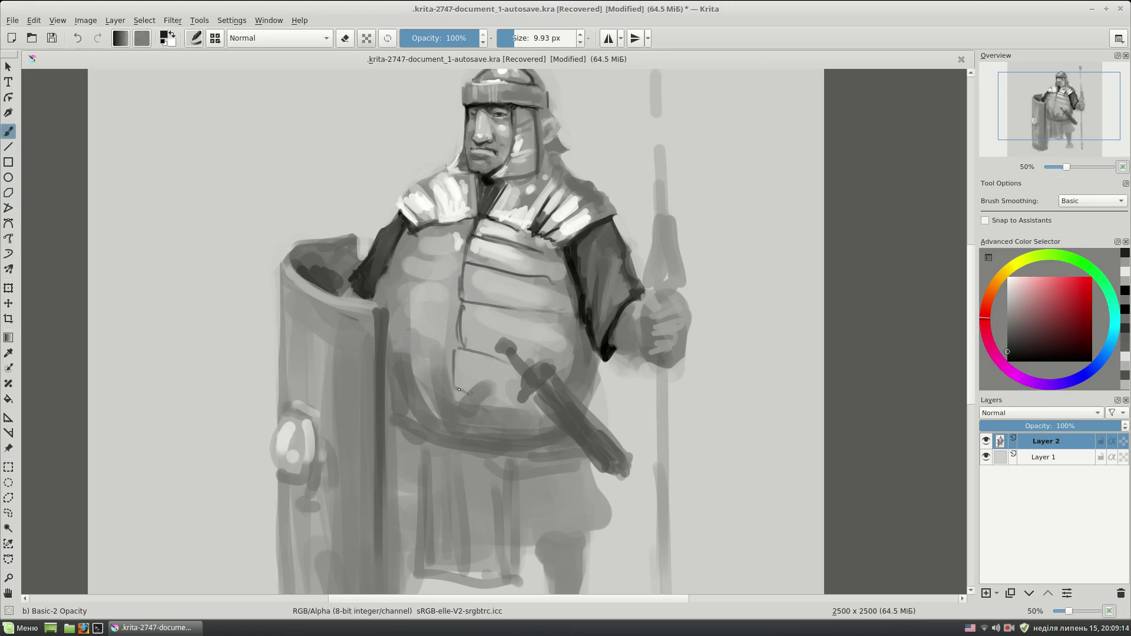
pyautogui.moveTo(396, 303); pyautogui.dragTo(465, 299)
pyautogui.moveTo(400, 263); pyautogui.dragTo(459, 266)
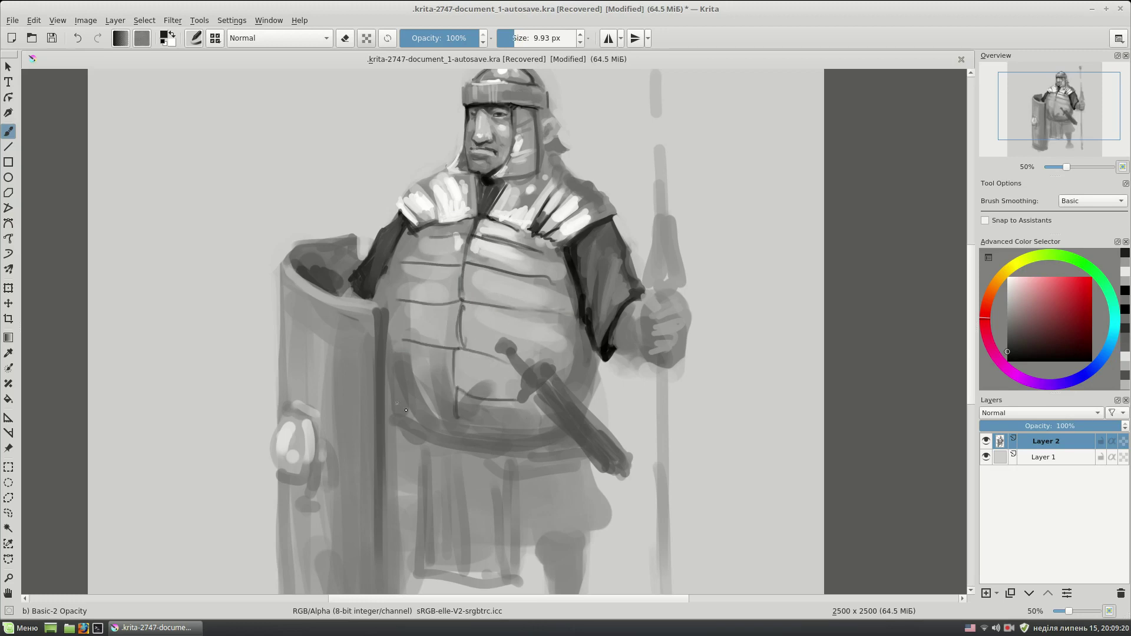
pyautogui.moveTo(453, 390); pyautogui.dragTo(393, 379)
# With a larger brush, paint light grey highlights across the chest and belly plates
pyautogui.press(']')
pyautogui.press(']')
pyautogui.press(']')
pyautogui.press(']')
pyautogui.keyDown('ctrl'); pyautogui.click(471, 272); pyautogui.keyUp('ctrl')
pyautogui.moveTo(477, 271)
pyautogui.mouseDown()
pyautogui.moveTo(478, 299)
pyautogui.moveTo(486, 275)
pyautogui.moveTo(533, 283)
pyautogui.mouseUp()
pyautogui.keyDown('ctrl'); pyautogui.click(767, 292); pyautogui.keyUp('ctrl')
pyautogui.moveTo(480, 250); pyautogui.dragTo(533, 247)
pyautogui.moveTo(471, 315)
pyautogui.mouseDown()
pyautogui.moveTo(530, 318)
pyautogui.moveTo(480, 344)
pyautogui.mouseUp()
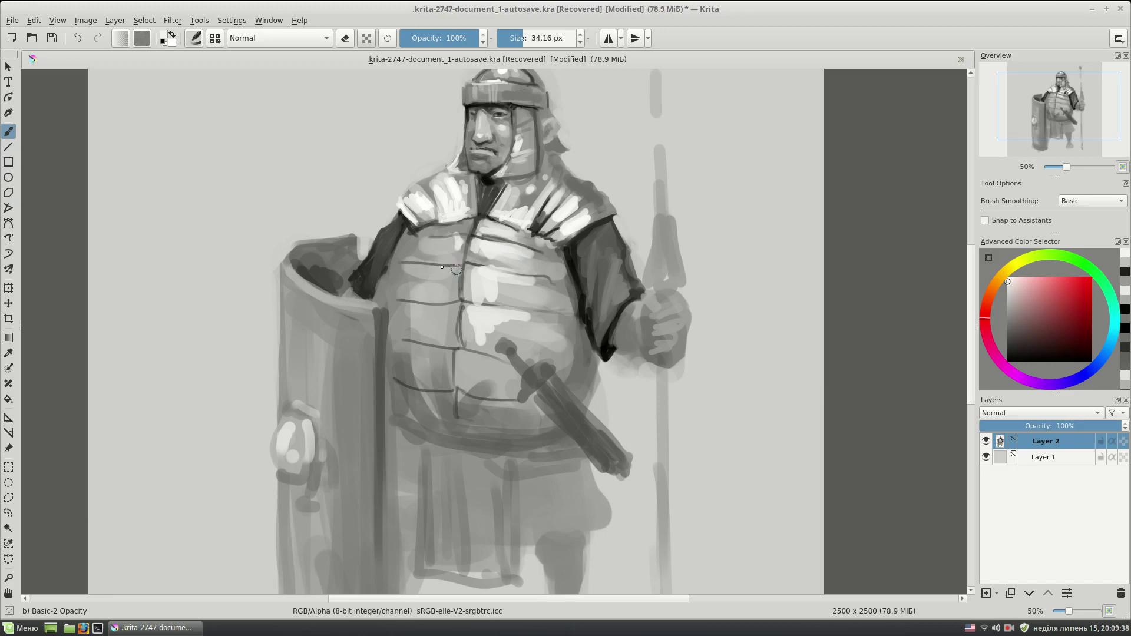
pyautogui.moveTo(454, 271)
pyautogui.mouseDown()
pyautogui.moveTo(439, 297)
pyautogui.moveTo(400, 268)
pyautogui.mouseUp()
pyautogui.moveTo(441, 306)
pyautogui.mouseDown()
pyautogui.moveTo(439, 333)
pyautogui.moveTo(400, 309)
pyautogui.mouseUp()
pyautogui.moveTo(477, 365)
pyautogui.mouseDown()
pyautogui.moveTo(480, 388)
pyautogui.moveTo(509, 413)
pyautogui.mouseUp()
# Add more light strokes on the belly and highlight the right shoulder plates and collar
pyautogui.keyDown('ctrl'); pyautogui.click(471, 377); pyautogui.keyUp('ctrl')
pyautogui.moveTo(407, 401); pyautogui.dragTo(450, 406)
pyautogui.moveTo(429, 386); pyautogui.dragTo(427, 347)
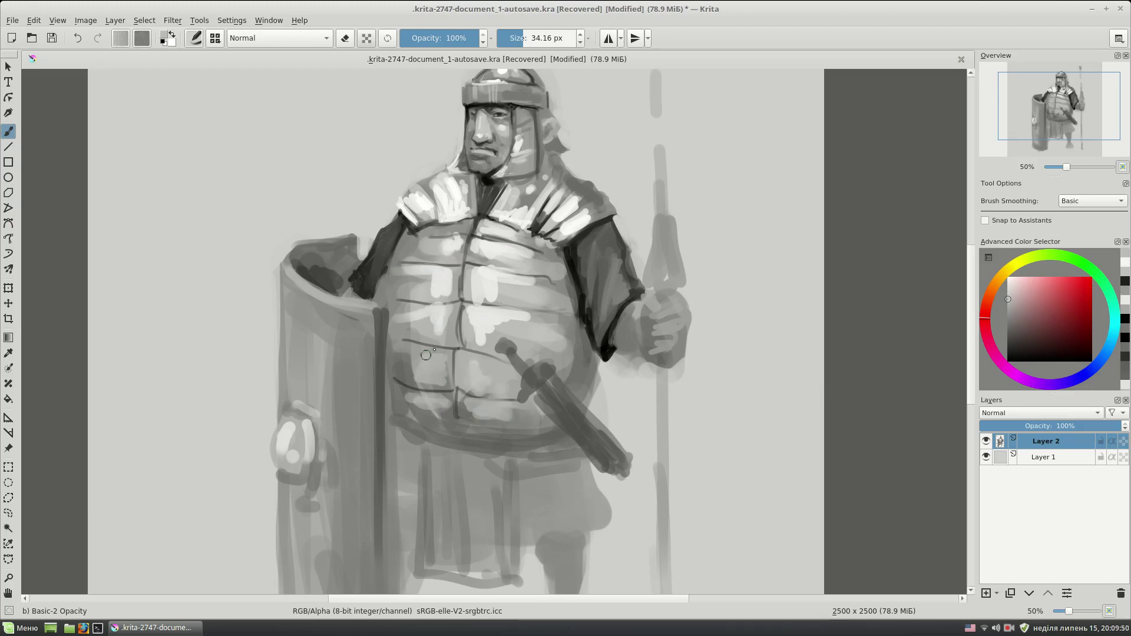
pyautogui.moveTo(524, 242); pyautogui.dragTo(485, 285)
pyautogui.press('+')
pyautogui.moveTo(471, 244)
pyautogui.mouseDown()
pyautogui.moveTo(501, 218)
pyautogui.moveTo(554, 259)
pyautogui.mouseUp()
pyautogui.moveTo(433, 201)
pyautogui.mouseDown()
pyautogui.moveTo(418, 236)
pyautogui.moveTo(494, 264)
pyautogui.moveTo(524, 259)
pyautogui.mouseUp()
pyautogui.press('[')
pyautogui.press('[')
pyautogui.press('[')
pyautogui.keyDown('ctrl'); pyautogui.click(456, 279); pyautogui.keyUp('ctrl')
# Add dark grey strokes across the upper chest
pyautogui.keyDown('ctrl'); pyautogui.click(377, 262); pyautogui.keyUp('ctrl')
pyautogui.moveTo(386, 250); pyautogui.dragTo(406, 246)
pyautogui.moveTo(345, 265); pyautogui.dragTo(390, 259)
pyautogui.keyDown('ctrl'); pyautogui.click(358, 277); pyautogui.keyUp('ctrl')
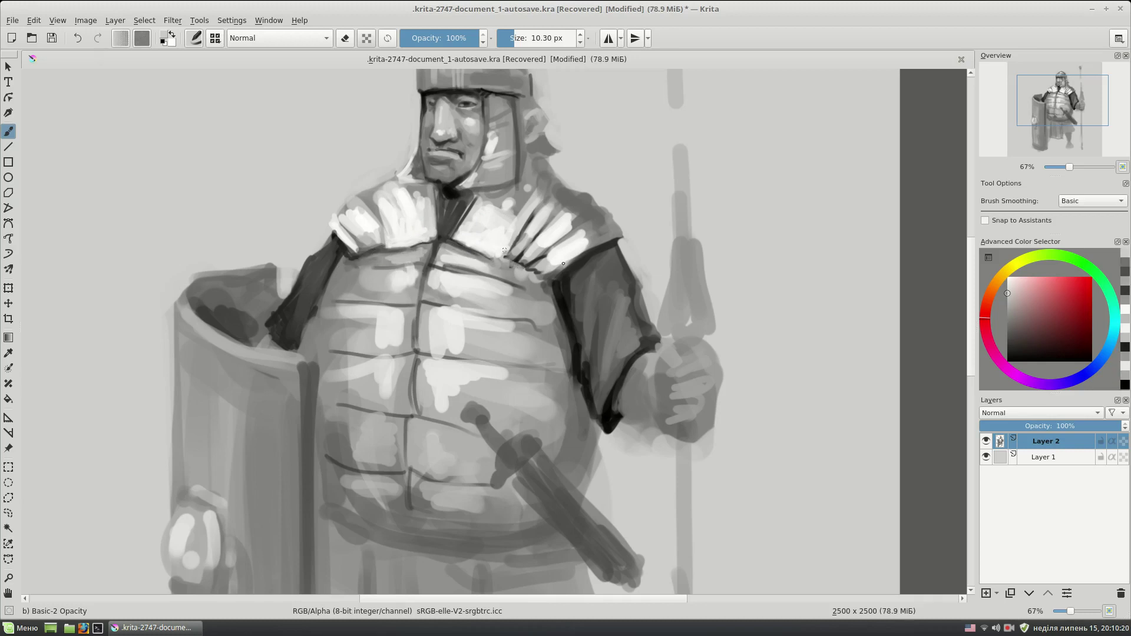
# Darken the back of the helmet near the neck and its right rim edge
pyautogui.moveTo(574, 176); pyautogui.dragTo(591, 226)
pyautogui.keyDown('ctrl'); pyautogui.click(547, 197); pyautogui.keyUp('ctrl')
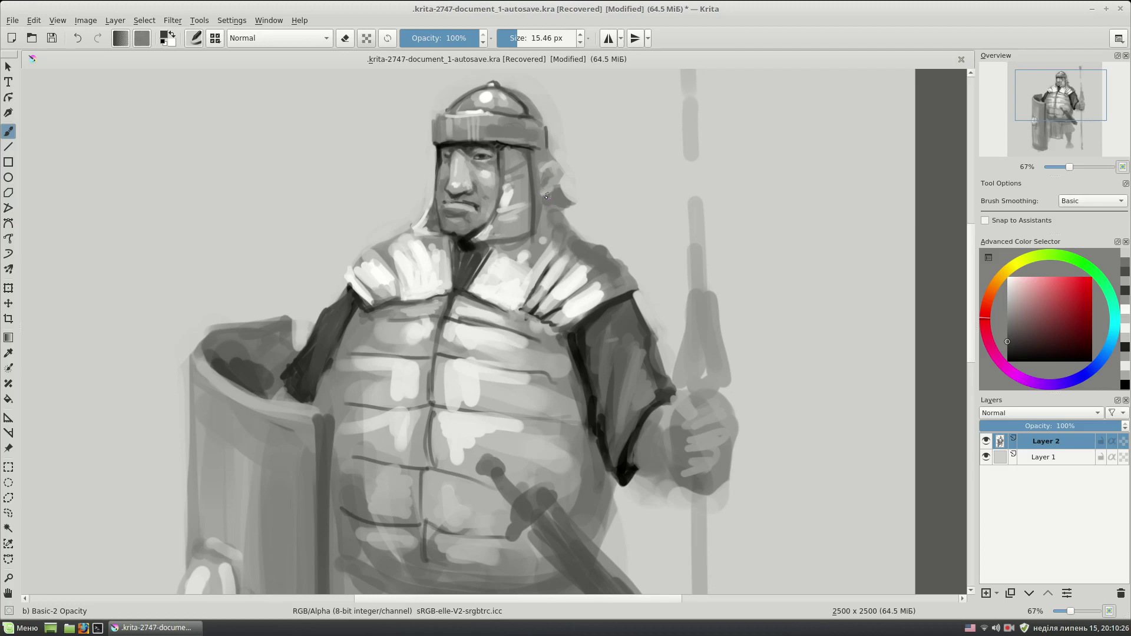
pyautogui.moveTo(564, 200); pyautogui.dragTo(549, 203)
pyautogui.moveTo(543, 152); pyautogui.dragTo(536, 144)
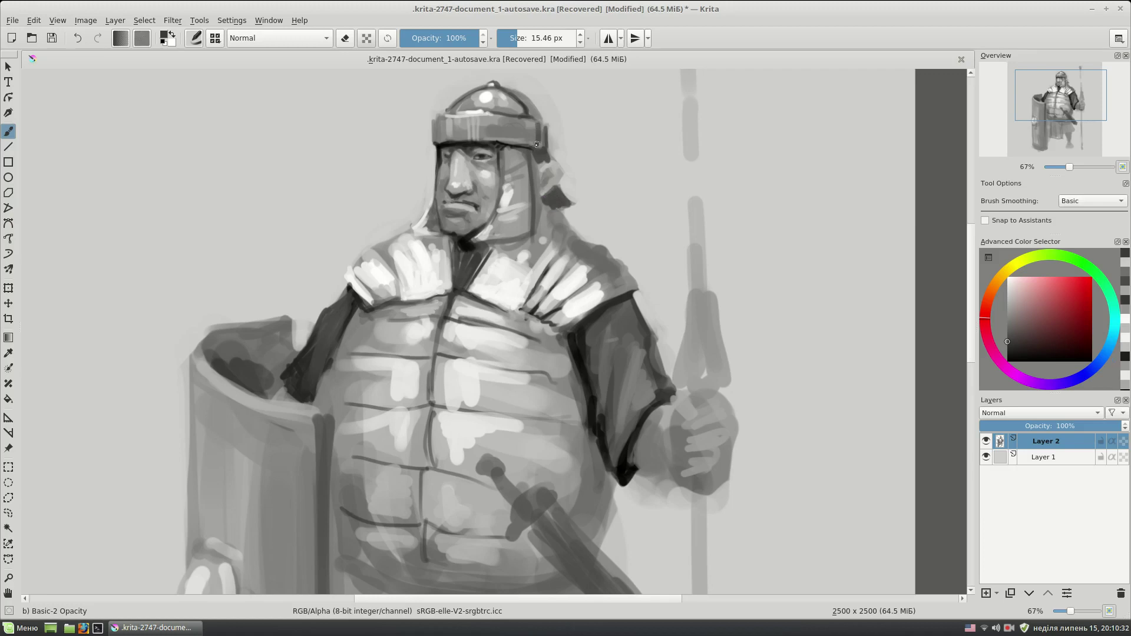
# Refine the ear with small light strokes using a smaller brush
pyautogui.press('[')
pyautogui.press('[')
pyautogui.press('[')
pyautogui.click(1005, 284)
pyautogui.moveTo(1006, 284); pyautogui.dragTo(1008, 304)
pyautogui.moveTo(540, 164); pyautogui.dragTo(554, 184)
pyautogui.keyDown('ctrl'); pyautogui.click(576, 198); pyautogui.keyUp('ctrl')
# Trim the neck guard behind the helmet in eraser mode, switching grey tones
pyautogui.press('e')
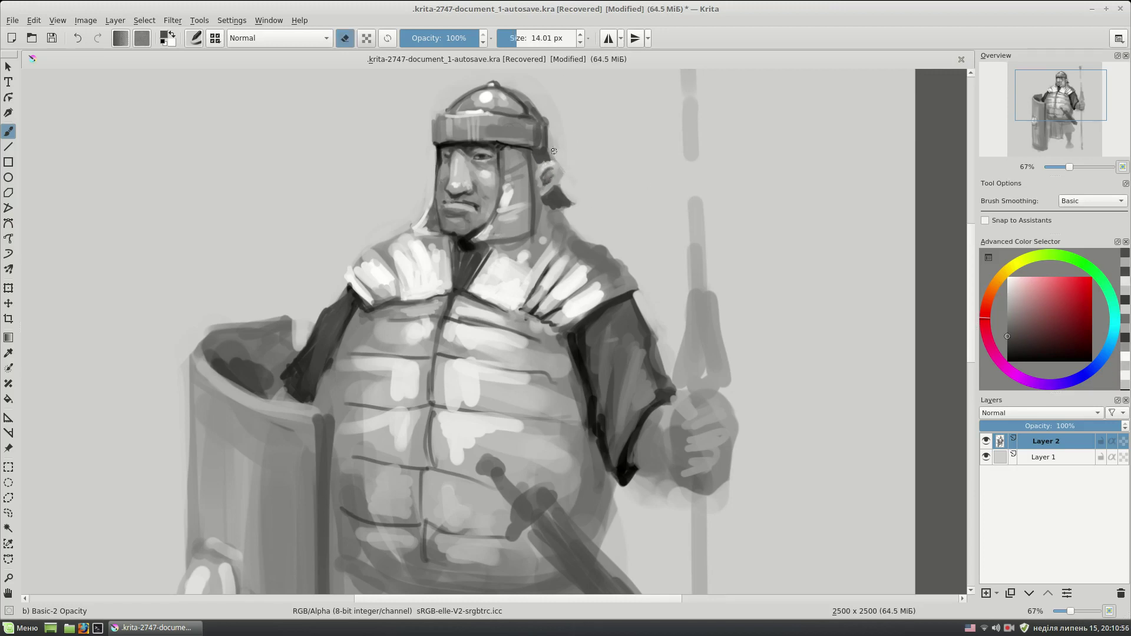
pyautogui.moveTo(617, 146); pyautogui.dragTo(635, 136)
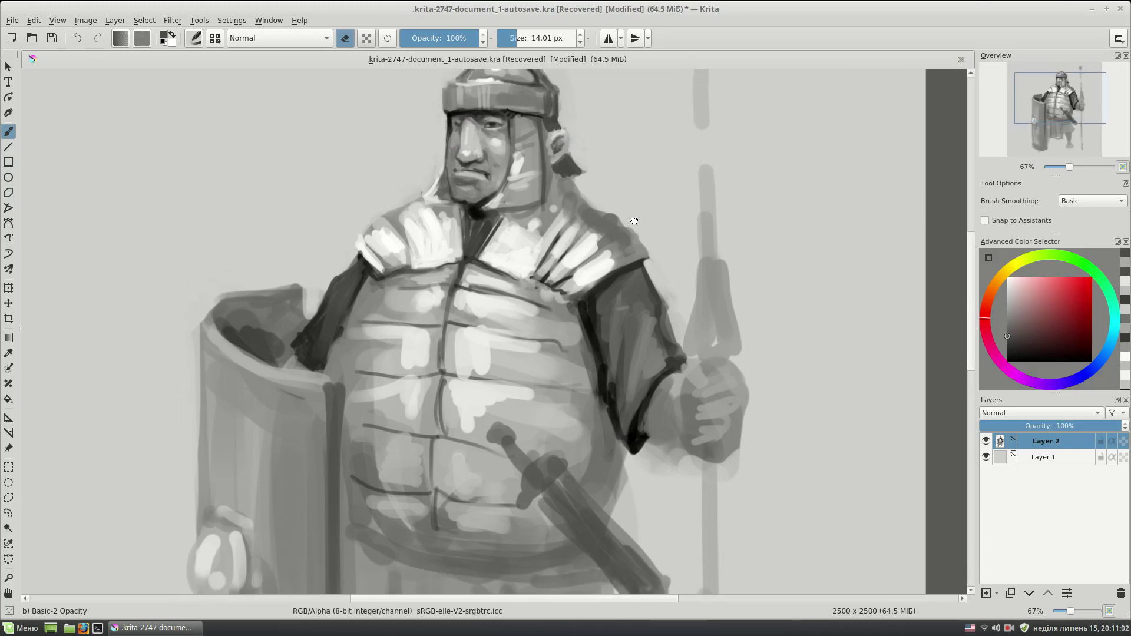
pyautogui.press('e')
pyautogui.keyDown('ctrl'); pyautogui.click(569, 158); pyautogui.keyUp('ctrl')
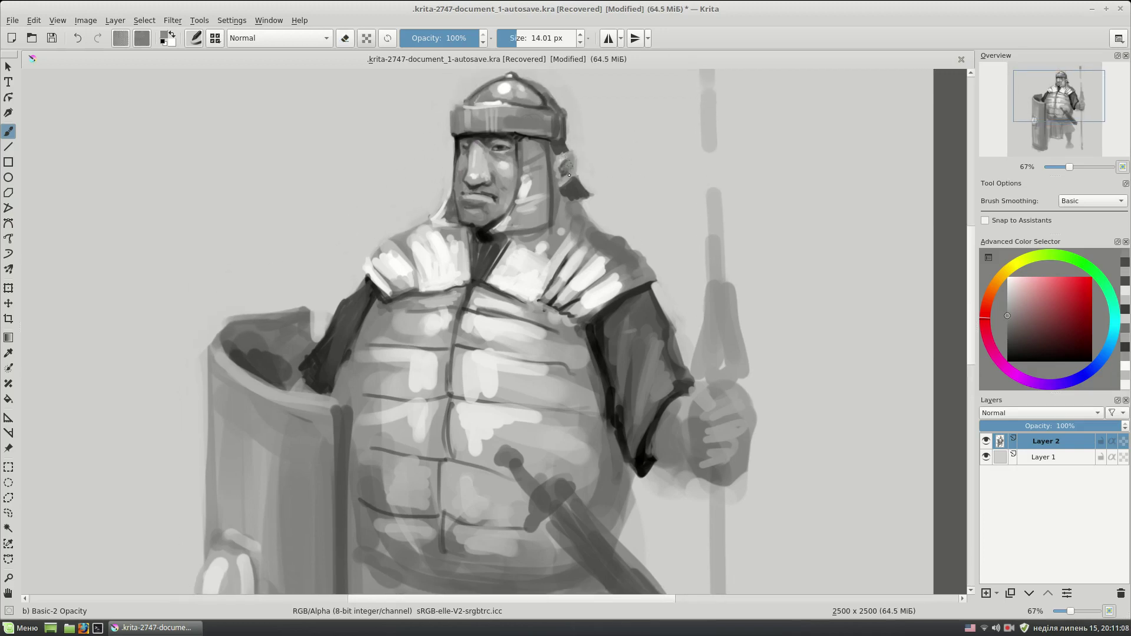
pyautogui.keyDown('ctrl'); pyautogui.click(564, 161); pyautogui.keyUp('ctrl')
pyautogui.press('e')
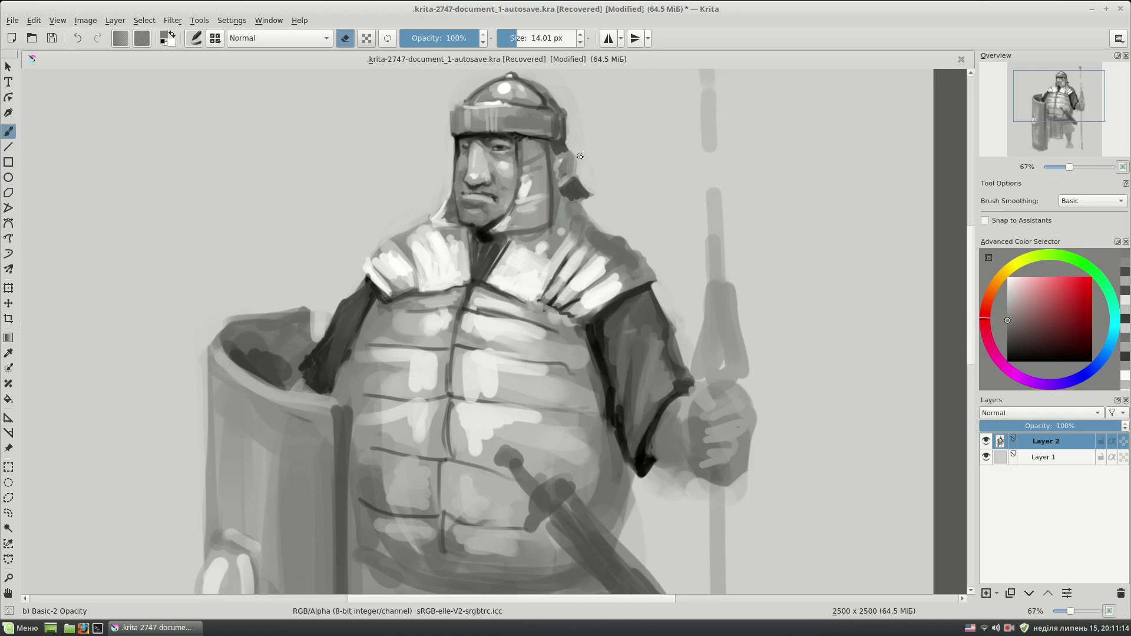
pyautogui.moveTo(624, 156); pyautogui.dragTo(612, 140)
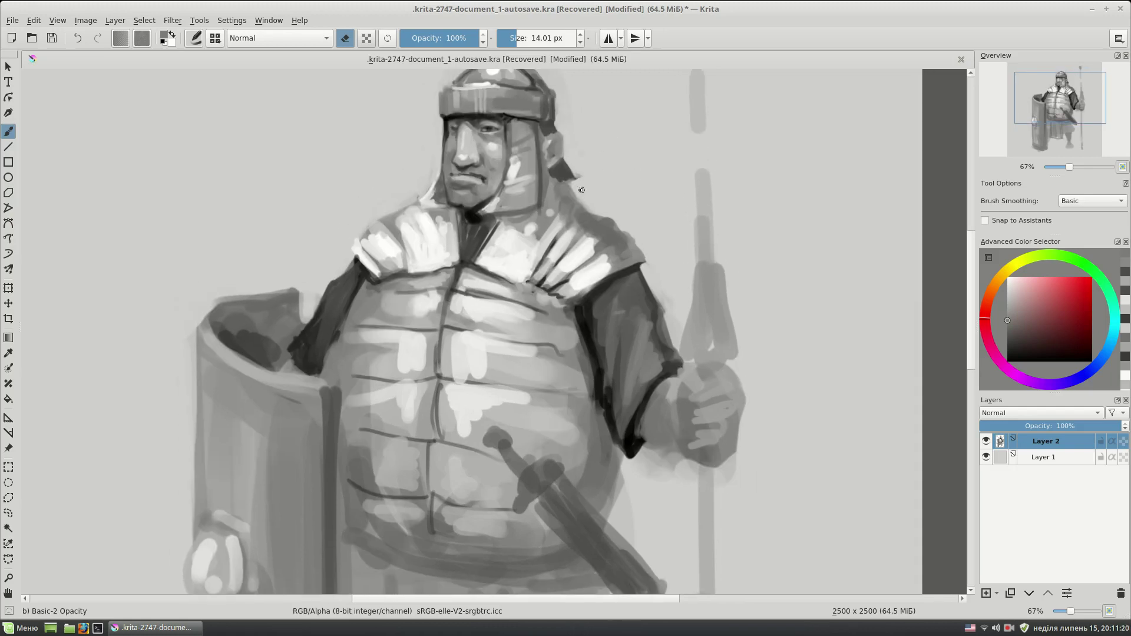
pyautogui.press('e')
# Restroke the shoulder plates with light strokes and dark lines between them
pyautogui.keyDown('ctrl'); pyautogui.click(569, 223); pyautogui.keyUp('ctrl')
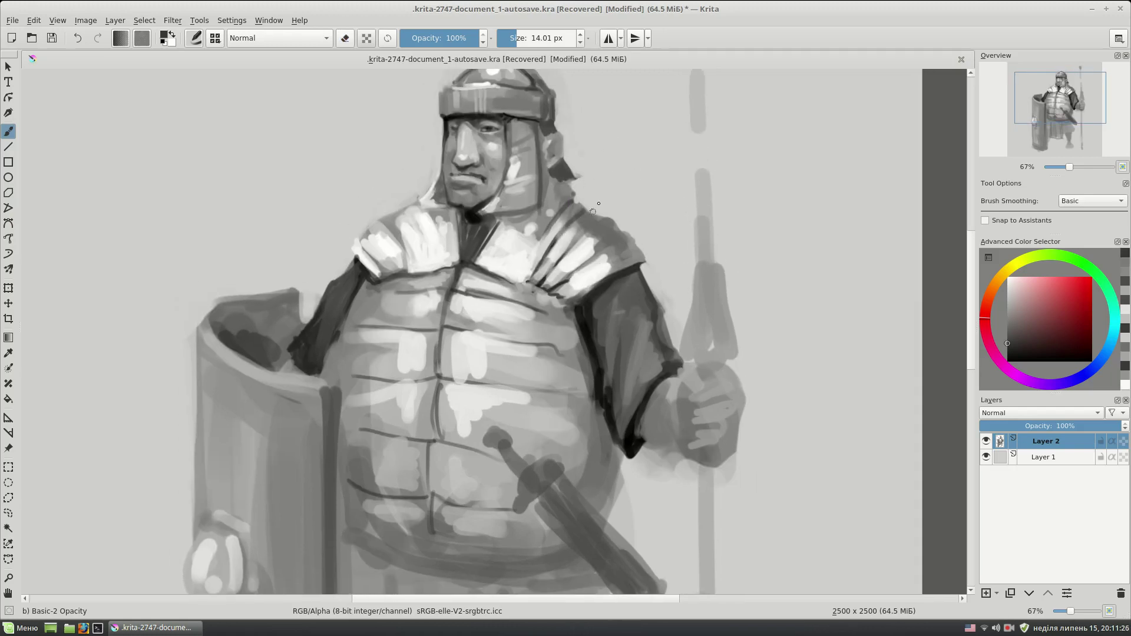
pyautogui.moveTo(625, 237)
pyautogui.mouseDown()
pyautogui.moveTo(580, 259)
pyautogui.moveTo(630, 235)
pyautogui.mouseUp()
pyautogui.press('[')
pyautogui.press('[')
pyautogui.moveTo(421, 262)
pyautogui.mouseDown()
pyautogui.moveTo(391, 223)
pyautogui.moveTo(364, 235)
pyautogui.mouseUp()
pyautogui.moveTo(745, 167); pyautogui.dragTo(661, 165)
pyautogui.keyDown('ctrl'); pyautogui.click(487, 237); pyautogui.keyUp('ctrl')
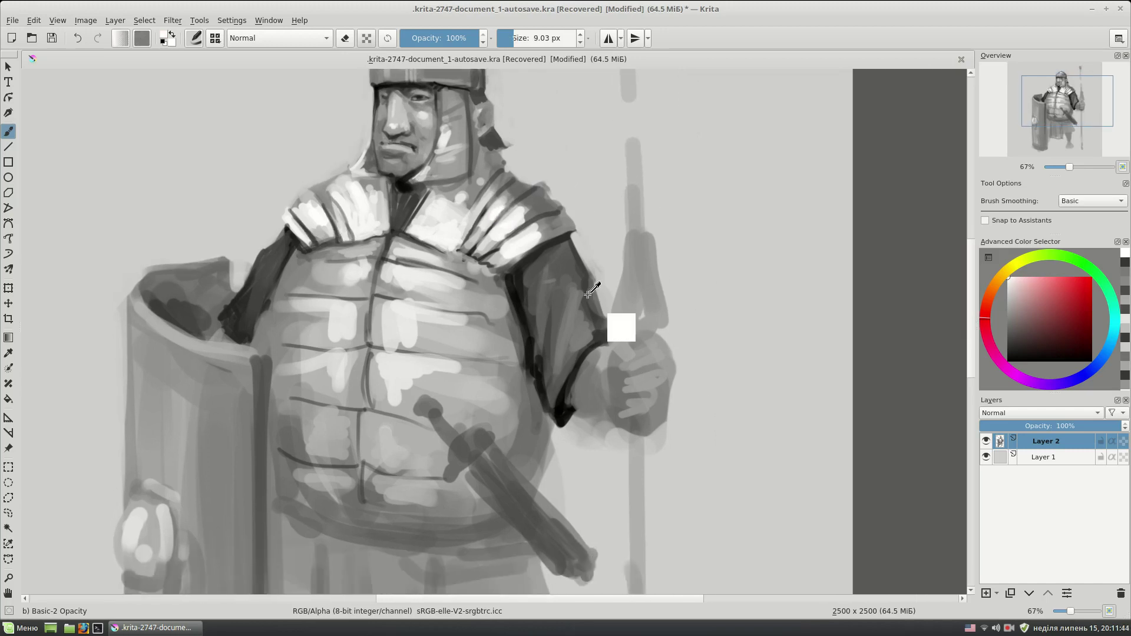
pyautogui.scroll(-2, 617, 313)
pyautogui.scroll(1, 596, 285)
# At 50% zoom, erase and repaint the spear top with a dark shaft line and tassel
pyautogui.press(']')
pyautogui.press(']')
pyautogui.press(']')
pyautogui.press('e')
pyautogui.moveTo(586, 112); pyautogui.dragTo(583, 144)
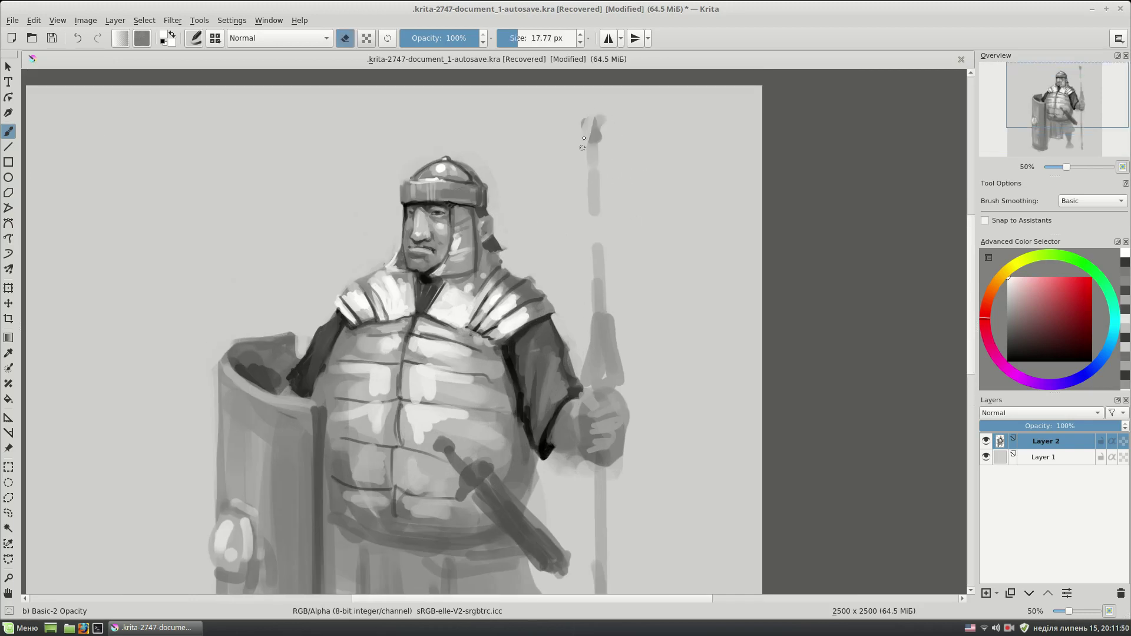
pyautogui.press('e')
pyautogui.moveTo(1022, 323); pyautogui.dragTo(1007, 327)
pyautogui.moveTo(592, 113)
pyautogui.mouseDown()
pyautogui.moveTo(600, 332)
pyautogui.moveTo(555, 279)
pyautogui.moveTo(595, 333)
pyautogui.mouseUp()
pyautogui.moveTo(607, 272); pyautogui.dragTo(612, 333)
pyautogui.moveTo(715, 338); pyautogui.dragTo(718, 311)
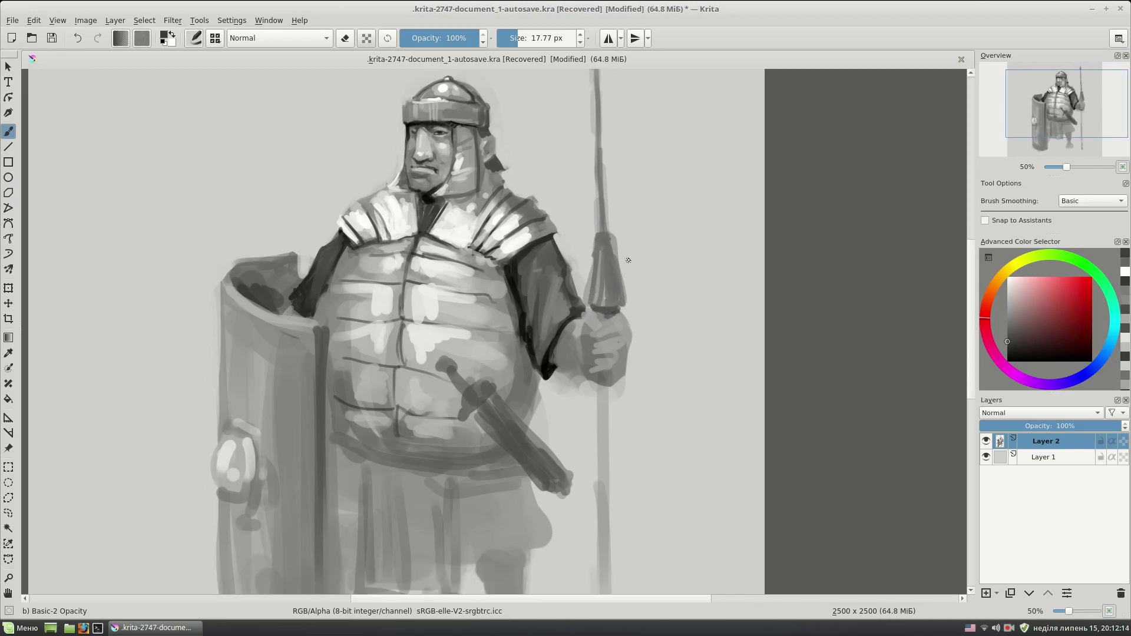
pyautogui.moveTo(503, 333); pyautogui.dragTo(501, 314)
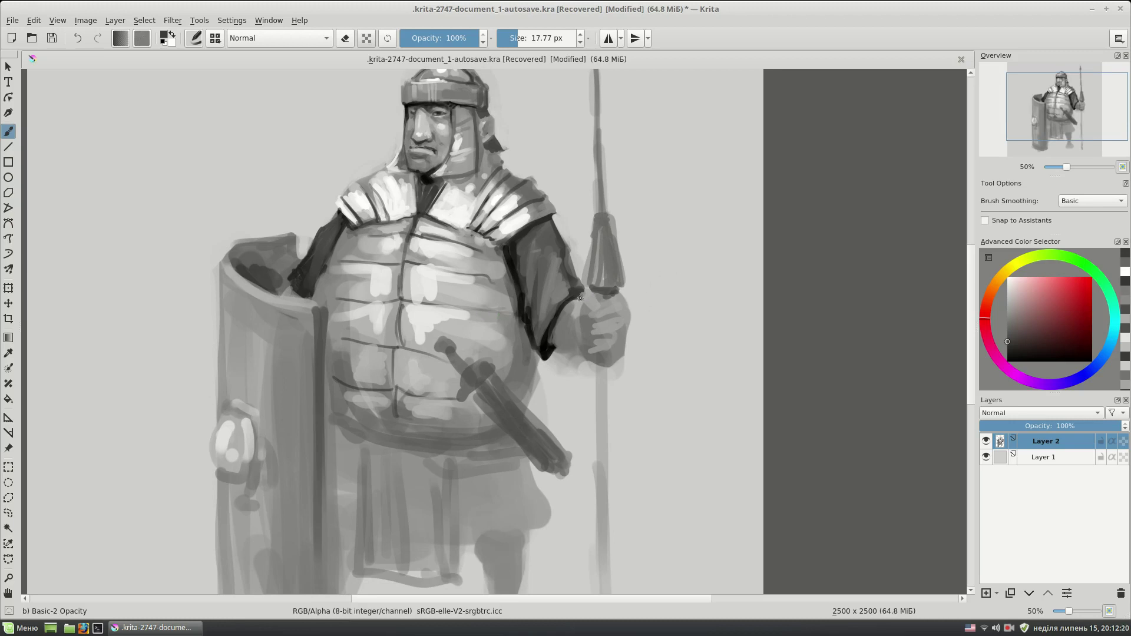
# Sample light and dark tones near the hand and touch it up
pyautogui.keyDown('ctrl'); pyautogui.click(588, 296); pyautogui.keyUp('ctrl')
pyautogui.keyDown('ctrl'); pyautogui.click(604, 313); pyautogui.keyUp('ctrl')
pyautogui.press('e')
pyautogui.press('e')
pyautogui.keyDown('ctrl'); pyautogui.click(645, 285); pyautogui.keyUp('ctrl')
pyautogui.click(588, 298)
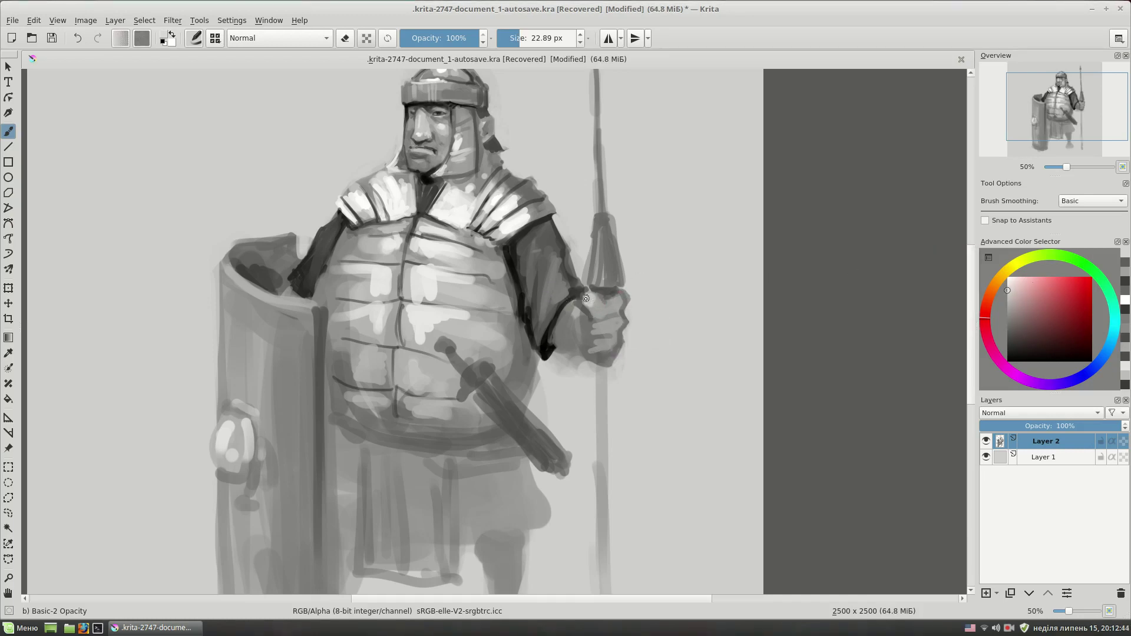
pyautogui.keyDown('ctrl'); pyautogui.click(593, 297); pyautogui.keyUp('ctrl')
pyautogui.click(583, 330)
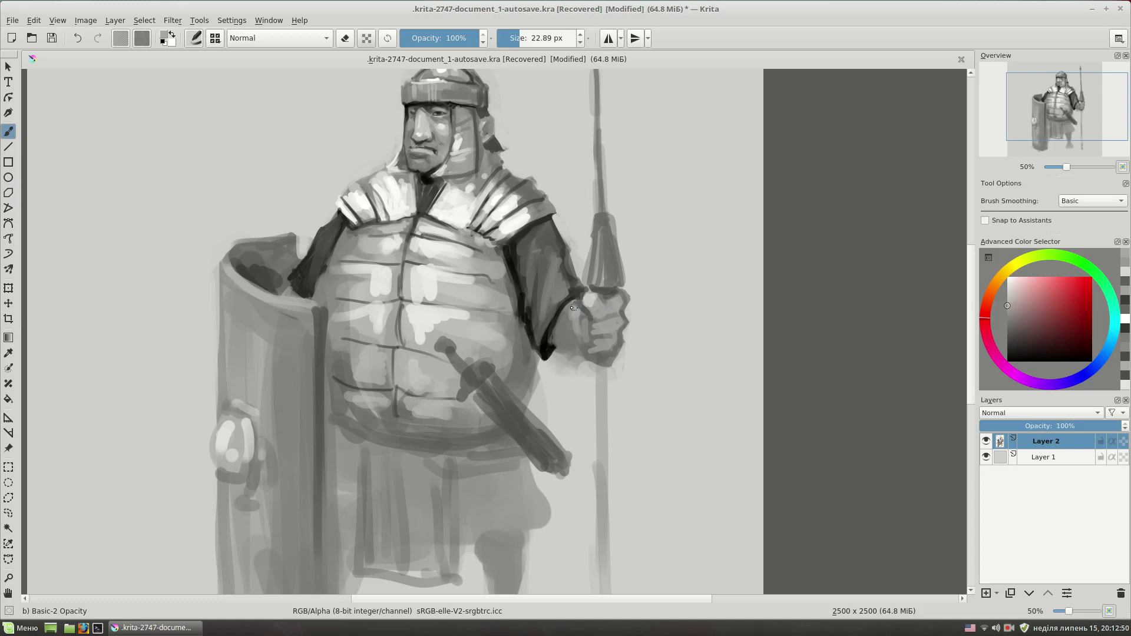
# Paint a dark shadow under the hand and a short dark stroke beside it
pyautogui.keyDown('ctrl'); pyautogui.click(565, 344); pyautogui.keyUp('ctrl')
pyautogui.moveTo(549, 348); pyautogui.dragTo(583, 356)
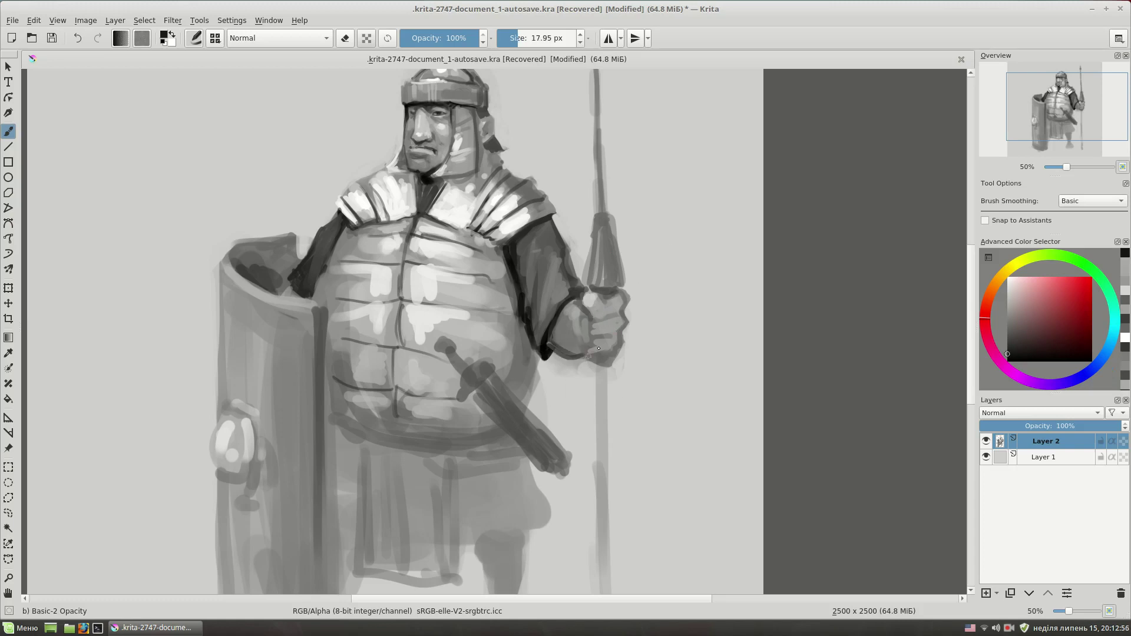
pyautogui.keyDown('ctrl'); pyautogui.click(615, 305); pyautogui.keyUp('ctrl')
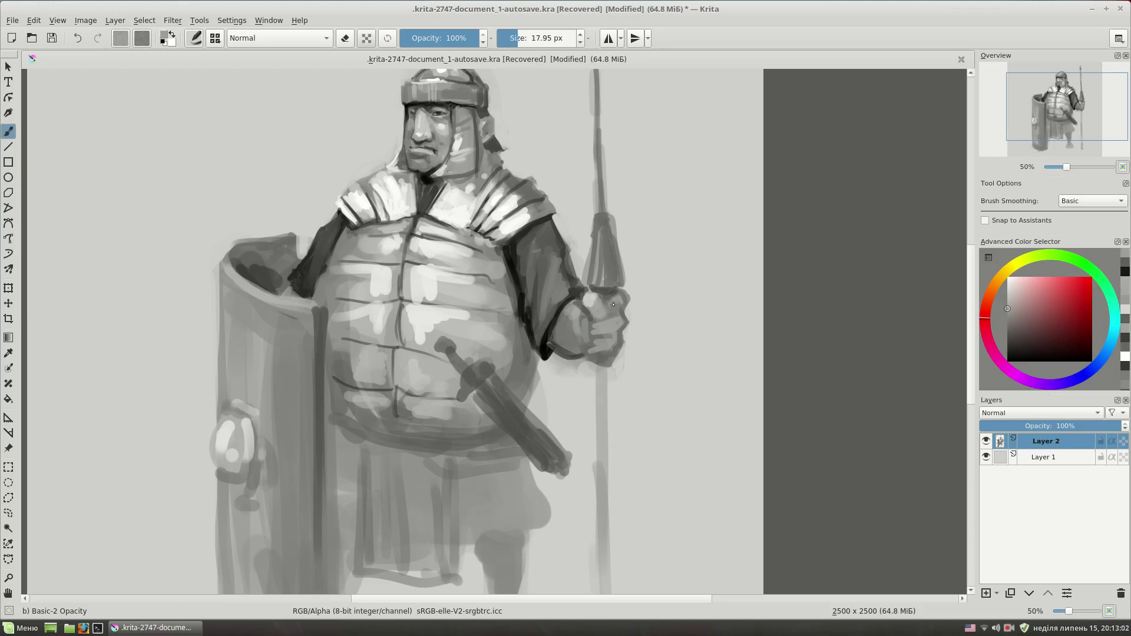
pyautogui.keyDown('ctrl'); pyautogui.click(593, 319); pyautogui.keyUp('ctrl')
pyautogui.press('[')
pyautogui.press('[')
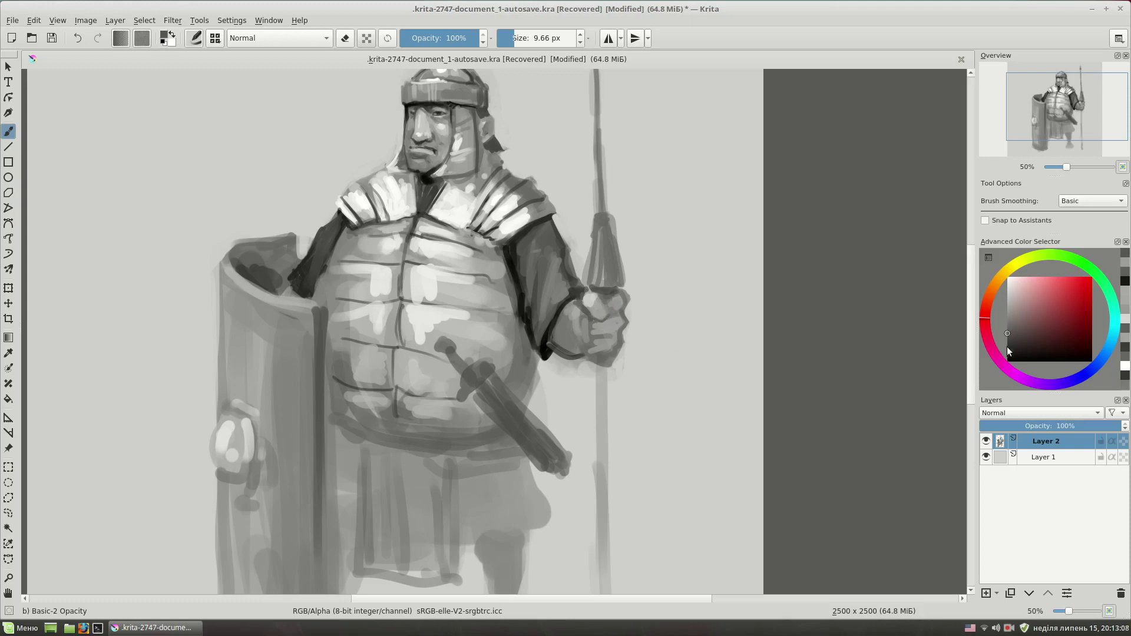
pyautogui.moveTo(609, 317); pyautogui.dragTo(610, 303)
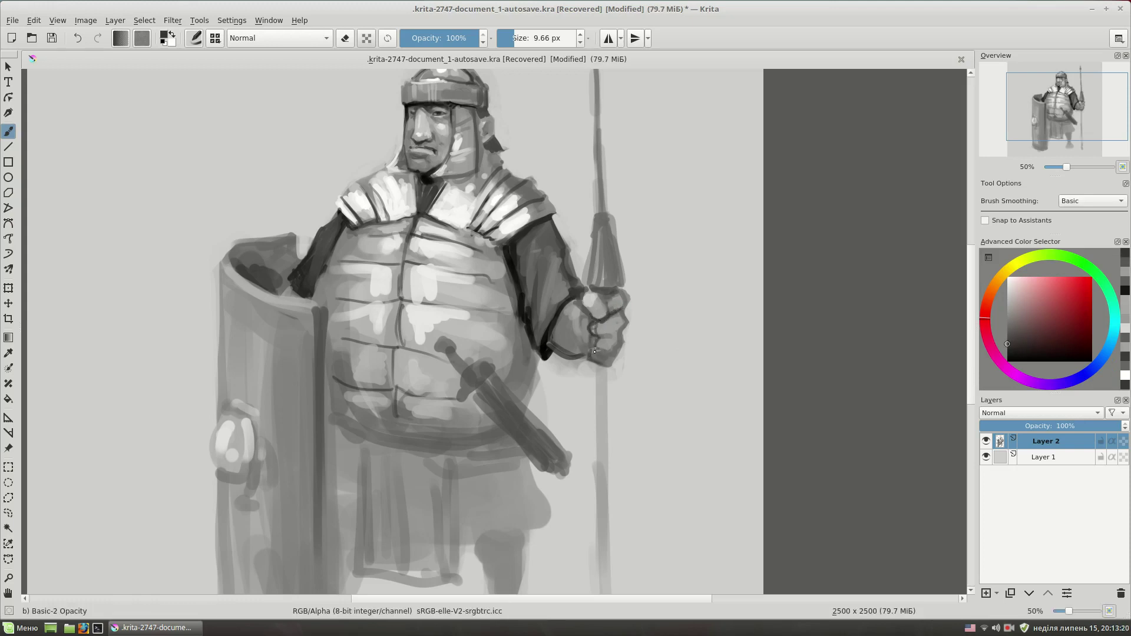
# Paint the spear blade and base, then erase to lighten the upper shaft
pyautogui.hscroll(2, 617, 253)
pyautogui.hscroll(2, 632, 235)
pyautogui.press(']')
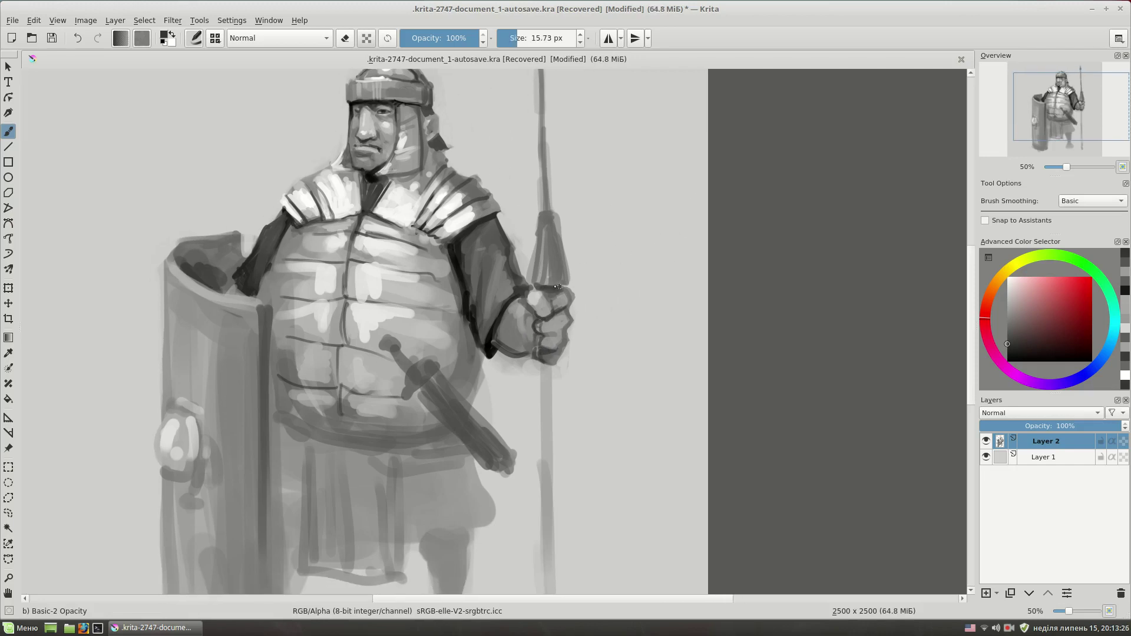
pyautogui.moveTo(573, 231)
pyautogui.mouseDown()
pyautogui.moveTo(587, 251)
pyautogui.moveTo(569, 315)
pyautogui.moveTo(587, 309)
pyautogui.mouseUp()
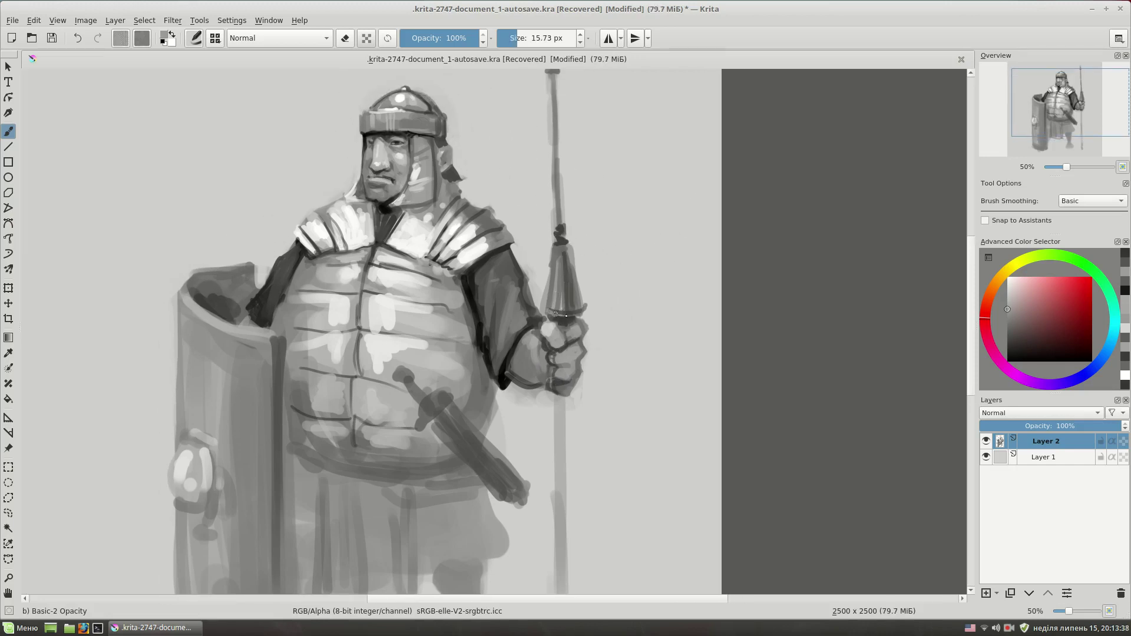
pyautogui.moveTo(578, 67)
pyautogui.mouseDown()
pyautogui.moveTo(583, 149)
pyautogui.moveTo(559, 235)
pyautogui.mouseUp()
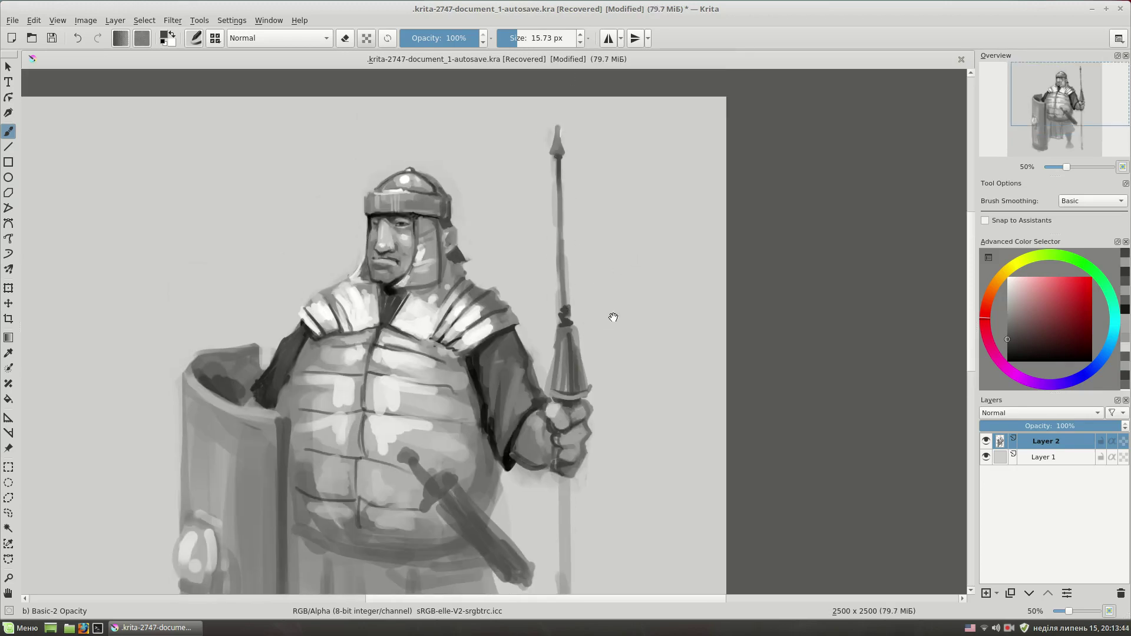
pyautogui.moveTo(613, 317); pyautogui.dragTo(622, 372)
pyautogui.press('e')
pyautogui.moveTo(562, 176); pyautogui.dragTo(567, 160)
pyautogui.moveTo(569, 221)
pyautogui.mouseDown()
pyautogui.moveTo(574, 321)
pyautogui.moveTo(600, 172)
pyautogui.mouseUp()
# Highlight the shield's top rim with a lighter grey
pyautogui.moveTo(325, 275); pyautogui.dragTo(378, 231)
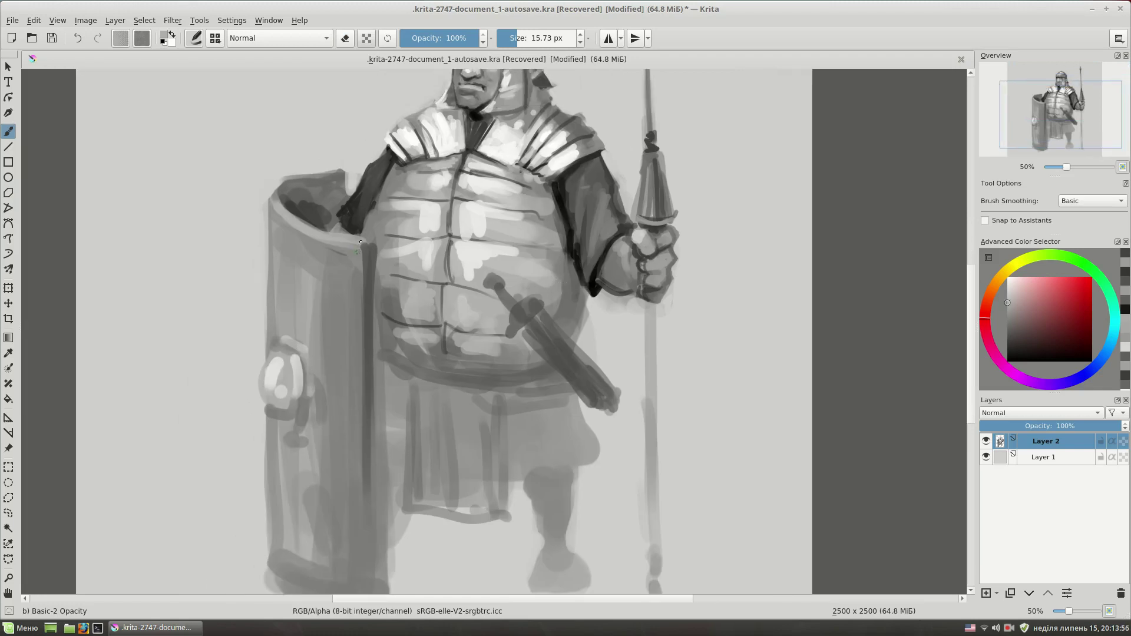
pyautogui.press('e')
pyautogui.keyDown('ctrl'); pyautogui.click(360, 209); pyautogui.keyUp('ctrl')
pyautogui.moveTo(292, 221); pyautogui.dragTo(368, 246)
pyautogui.moveTo(520, 240); pyautogui.dragTo(532, 257)
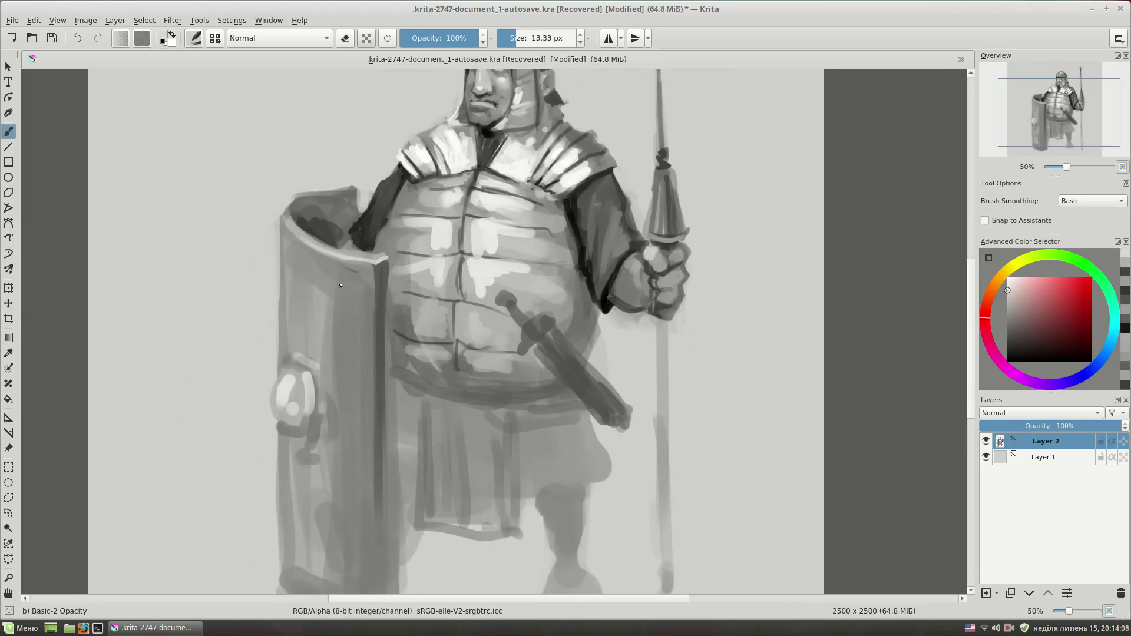
# Darken the sword's lower edge and grip, and highlight the pommel in light grey
pyautogui.moveTo(622, 325); pyautogui.dragTo(619, 289)
pyautogui.keyDown('ctrl'); pyautogui.click(619, 288); pyautogui.keyUp('ctrl')
pyautogui.moveTo(530, 312)
pyautogui.mouseDown()
pyautogui.moveTo(556, 344)
pyautogui.moveTo(574, 333)
pyautogui.mouseUp()
pyautogui.keyDown('ctrl'); pyautogui.click(583, 306); pyautogui.keyUp('ctrl')
pyautogui.press(']')
pyautogui.moveTo(613, 382); pyautogui.dragTo(617, 380)
pyautogui.keyDown('ctrl'); pyautogui.click(536, 290); pyautogui.keyUp('ctrl')
pyautogui.press('[')
pyautogui.moveTo(549, 287)
pyautogui.mouseDown()
pyautogui.moveTo(534, 304)
pyautogui.moveTo(513, 287)
pyautogui.mouseUp()
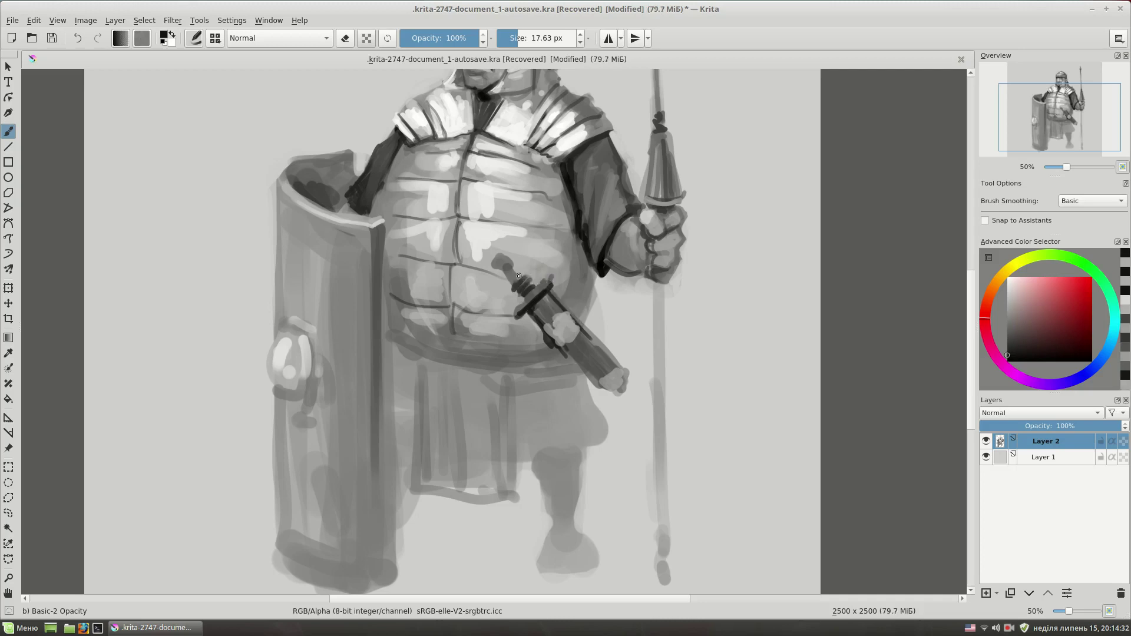
# Darken the lower sword grip in near-black and dab a light pommel highlight
pyautogui.keyDown('ctrl'); pyautogui.click(504, 291); pyautogui.keyUp('ctrl')
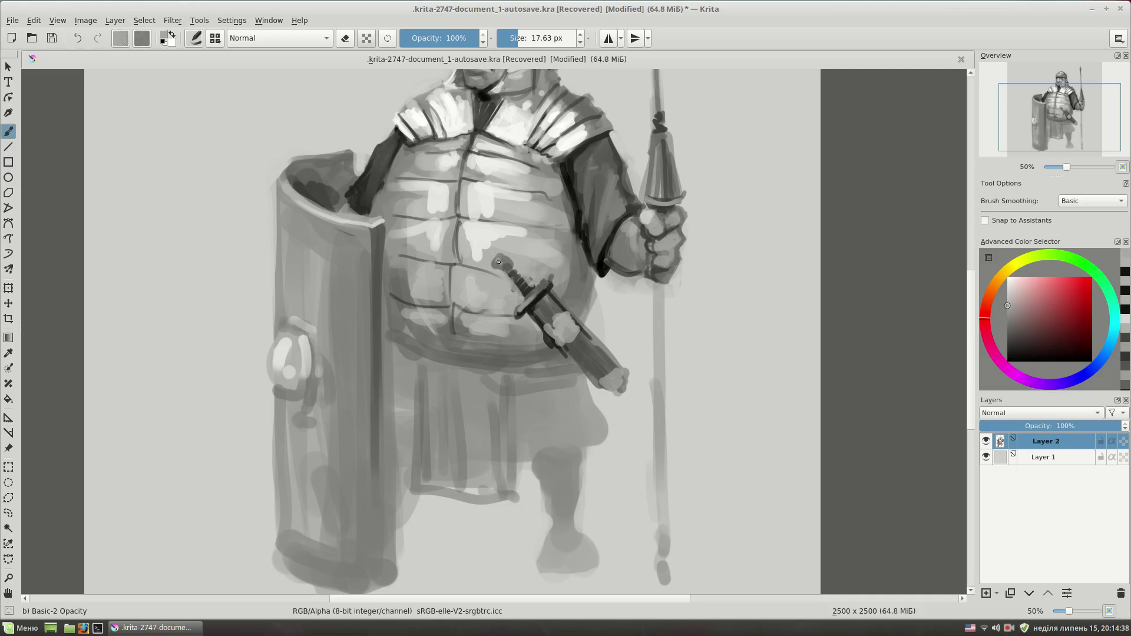
pyautogui.keyDown('ctrl'); pyautogui.click(604, 300); pyautogui.keyUp('ctrl')
pyautogui.press('[')
pyautogui.press('[')
pyautogui.press('[')
pyautogui.moveTo(565, 348)
pyautogui.mouseDown()
pyautogui.moveTo(613, 358)
pyautogui.moveTo(606, 388)
pyautogui.mouseUp()
pyautogui.keyDown('ctrl'); pyautogui.click(960, 295); pyautogui.keyUp('ctrl')
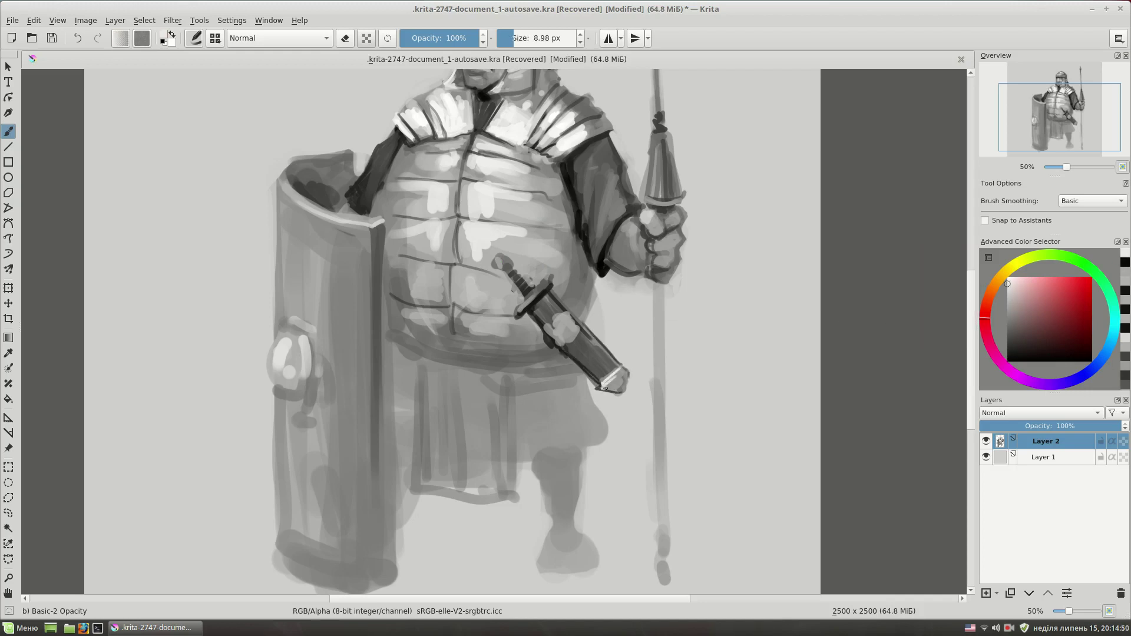
pyautogui.keyDown('ctrl'); pyautogui.click(554, 340); pyautogui.keyUp('ctrl')
# Draw a straight dark strap from the shoulder down to the sword grip
pyautogui.moveTo(479, 240); pyautogui.dragTo(510, 323)
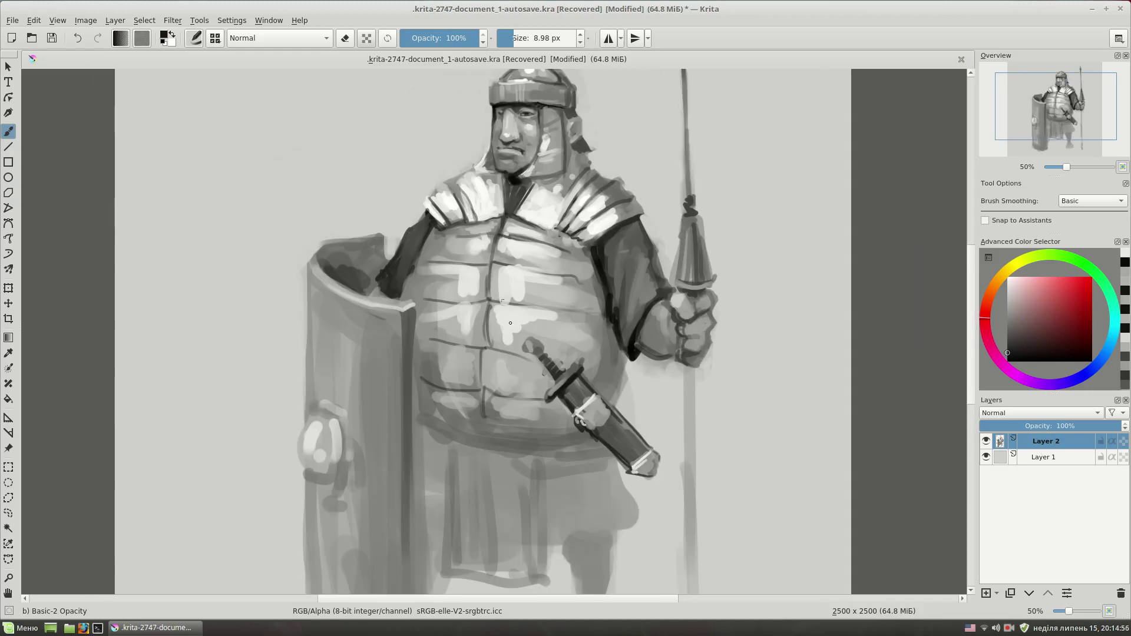
pyautogui.moveTo(551, 386); pyautogui.dragTo(463, 232)
pyautogui.moveTo(502, 287); pyautogui.dragTo(455, 222)
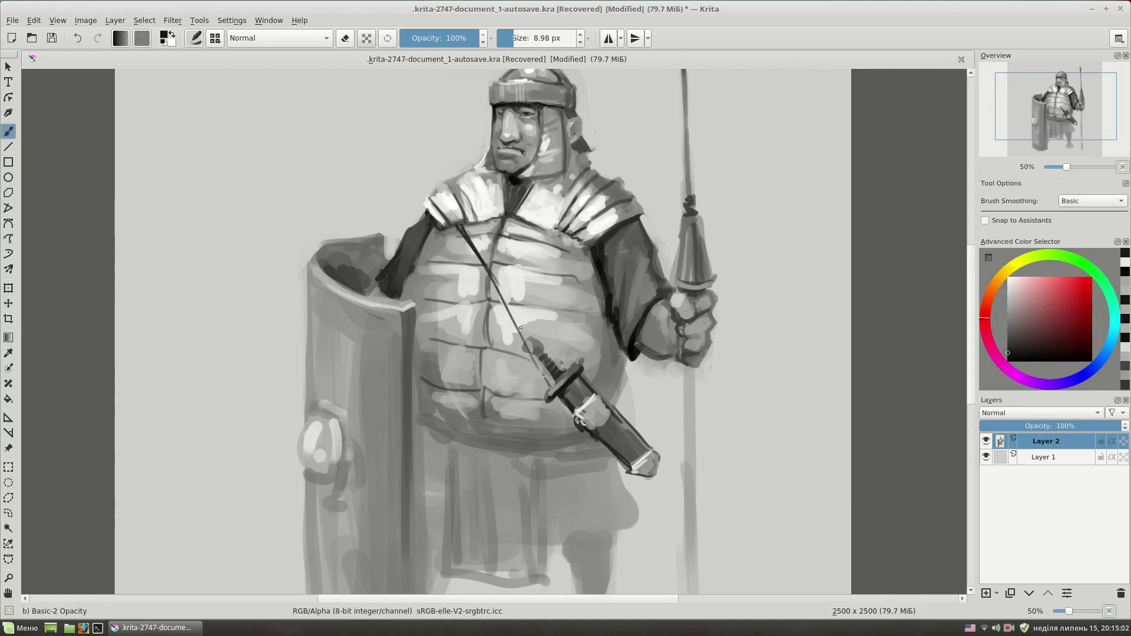
pyautogui.moveTo(714, 307); pyautogui.dragTo(722, 261)
pyautogui.keyDown('ctrl'); pyautogui.click(571, 268); pyautogui.keyUp('ctrl')
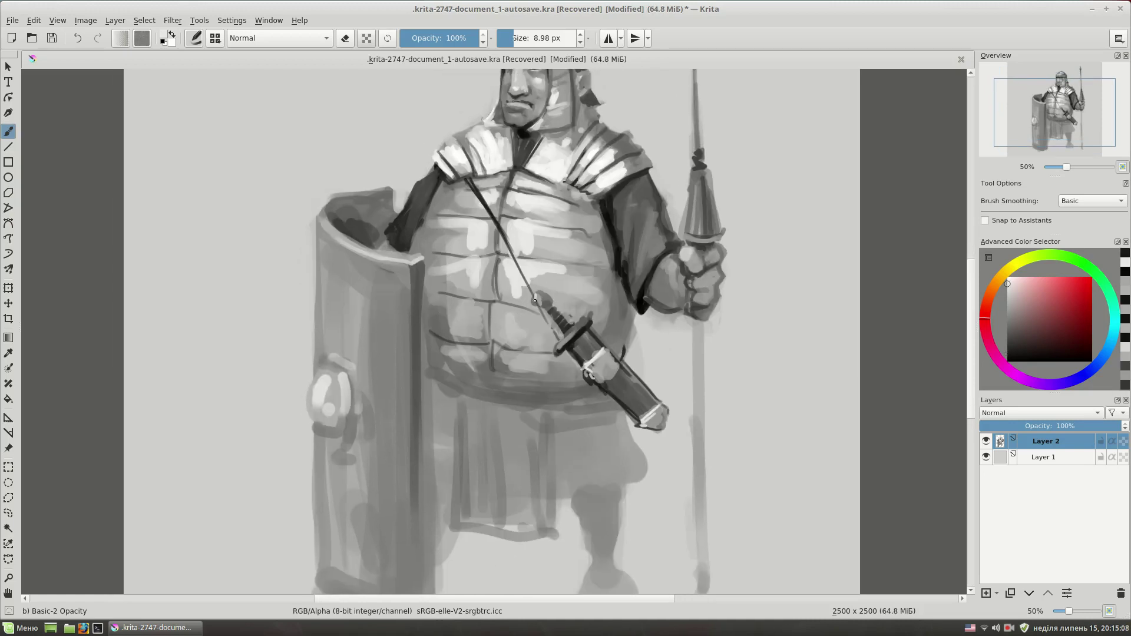
pyautogui.click(536, 299)
# Paint a thick dark belt across the waist with a ~29 px brush, plus the skirt's dark hem
pyautogui.moveTo(581, 316); pyautogui.dragTo(526, 278)
pyautogui.keyDown('ctrl'); pyautogui.click(595, 269); pyautogui.keyUp('ctrl')
pyautogui.moveTo(379, 332); pyautogui.dragTo(518, 345)
pyautogui.moveTo(378, 332)
pyautogui.mouseDown()
pyautogui.moveTo(533, 354)
pyautogui.moveTo(393, 347)
pyautogui.mouseUp()
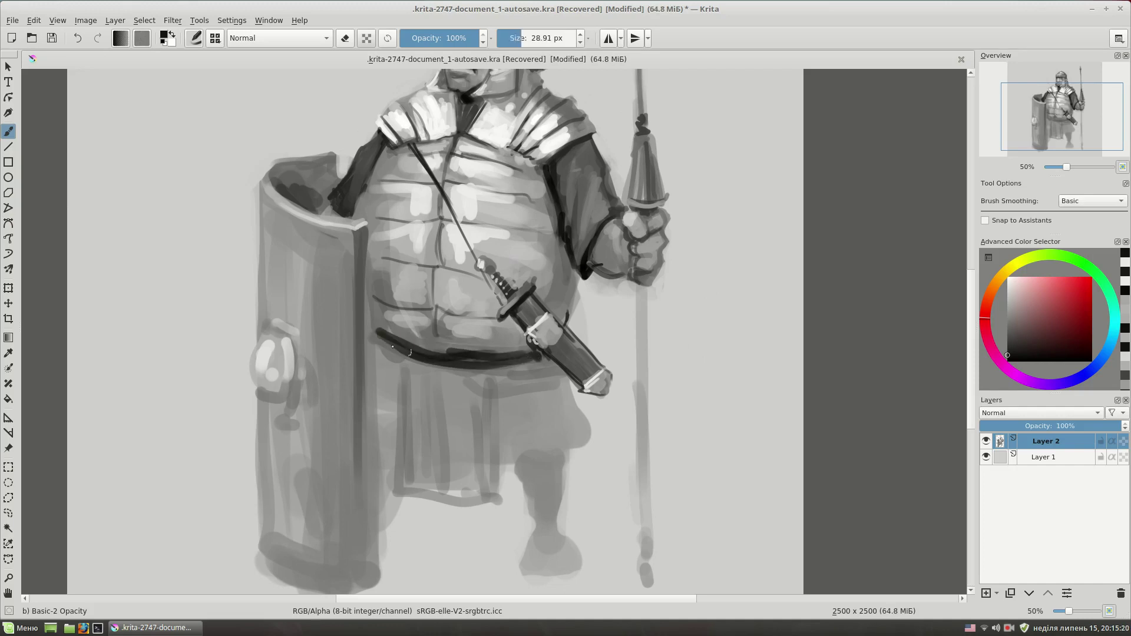
pyautogui.press('e')
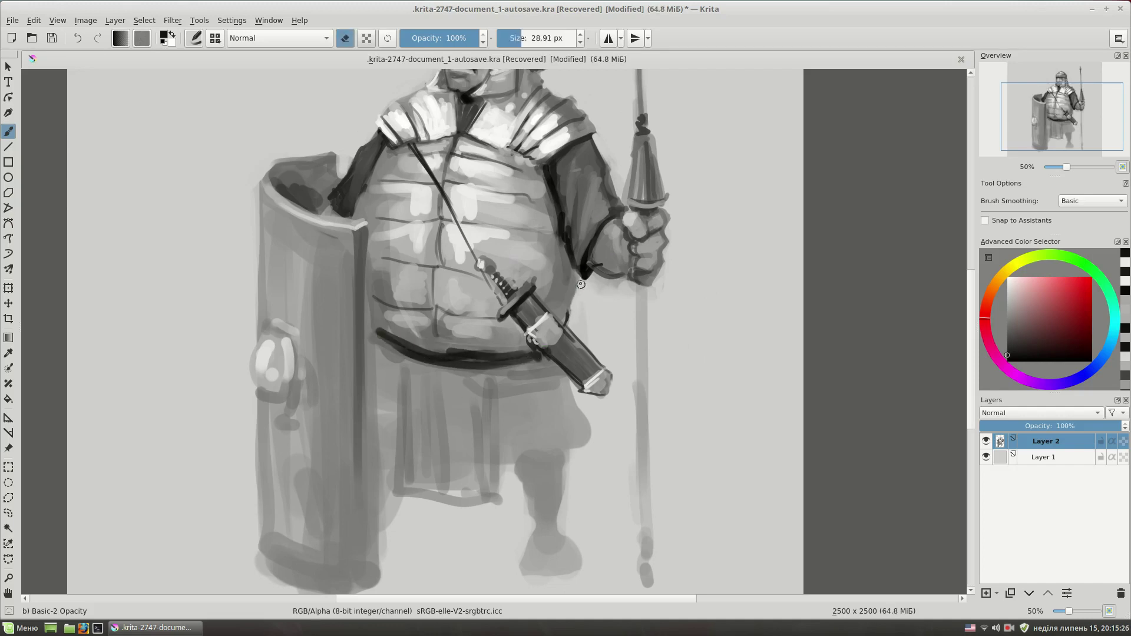
pyautogui.press('e')
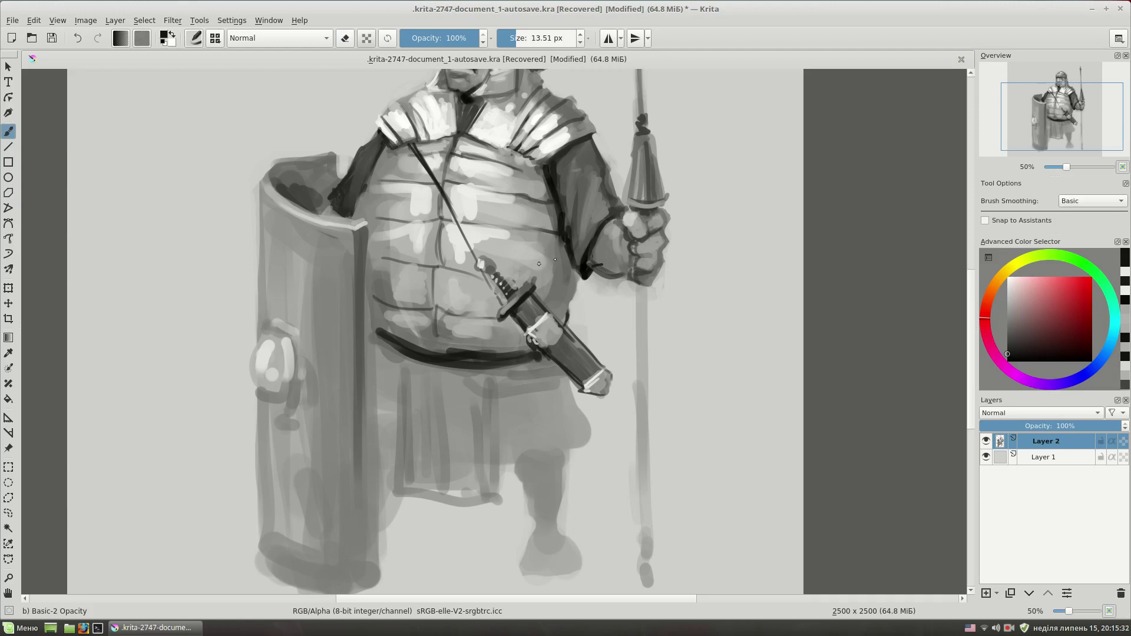
pyautogui.moveTo(494, 442)
pyautogui.mouseDown()
pyautogui.moveTo(586, 429)
pyautogui.moveTo(562, 365)
pyautogui.mouseUp()
# Paint vertical dark pleat strips on the skirt and darken the upper arm
pyautogui.moveTo(580, 433)
pyautogui.mouseDown()
pyautogui.moveTo(554, 361)
pyautogui.moveTo(527, 346)
pyautogui.mouseUp()
pyautogui.moveTo(527, 437)
pyautogui.mouseDown()
pyautogui.moveTo(504, 359)
pyautogui.moveTo(492, 374)
pyautogui.mouseUp()
pyautogui.moveTo(552, 299)
pyautogui.mouseDown()
pyautogui.moveTo(546, 402)
pyautogui.moveTo(567, 323)
pyautogui.mouseUp()
pyautogui.keyDown('ctrl'); pyautogui.click(608, 204); pyautogui.keyUp('ctrl')
pyautogui.press(']')
pyautogui.press(']')
pyautogui.press(']')
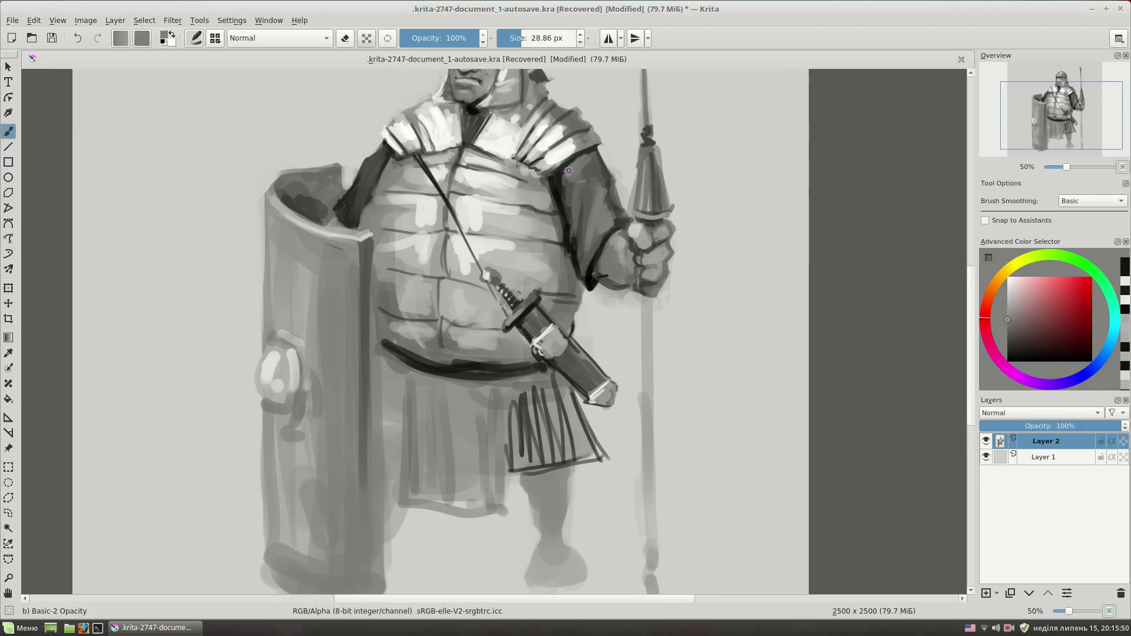
pyautogui.moveTo(571, 168)
pyautogui.mouseDown()
pyautogui.moveTo(574, 239)
pyautogui.moveTo(606, 271)
pyautogui.mouseUp()
pyautogui.keyDown('ctrl'); pyautogui.click(574, 239); pyautogui.keyUp('ctrl')
pyautogui.keyDown('ctrl'); pyautogui.click(581, 264); pyautogui.keyUp('ctrl')
# Extend the spear shaft downward below the hand in darker grey
pyautogui.moveTo(728, 295)
pyautogui.mouseDown()
pyautogui.moveTo(717, 276)
pyautogui.moveTo(627, 300)
pyautogui.moveTo(670, 377)
pyautogui.mouseUp()
pyautogui.keyDown('ctrl'); pyautogui.click(717, 277); pyautogui.keyUp('ctrl')
pyautogui.press('e')
pyautogui.press('e')
pyautogui.keyDown('ctrl'); pyautogui.click(630, 292); pyautogui.keyUp('ctrl')
pyautogui.moveTo(676, 531); pyautogui.dragTo(676, 323)
pyautogui.moveTo(659, 247); pyautogui.dragTo(665, 497)
# Darken the scabbard gap, outline the leg, and shade it down to the foot
pyautogui.moveTo(725, 219)
pyautogui.mouseDown()
pyautogui.moveTo(703, 441)
pyautogui.moveTo(751, 327)
pyautogui.mouseUp()
pyautogui.press('[')
pyautogui.press('[')
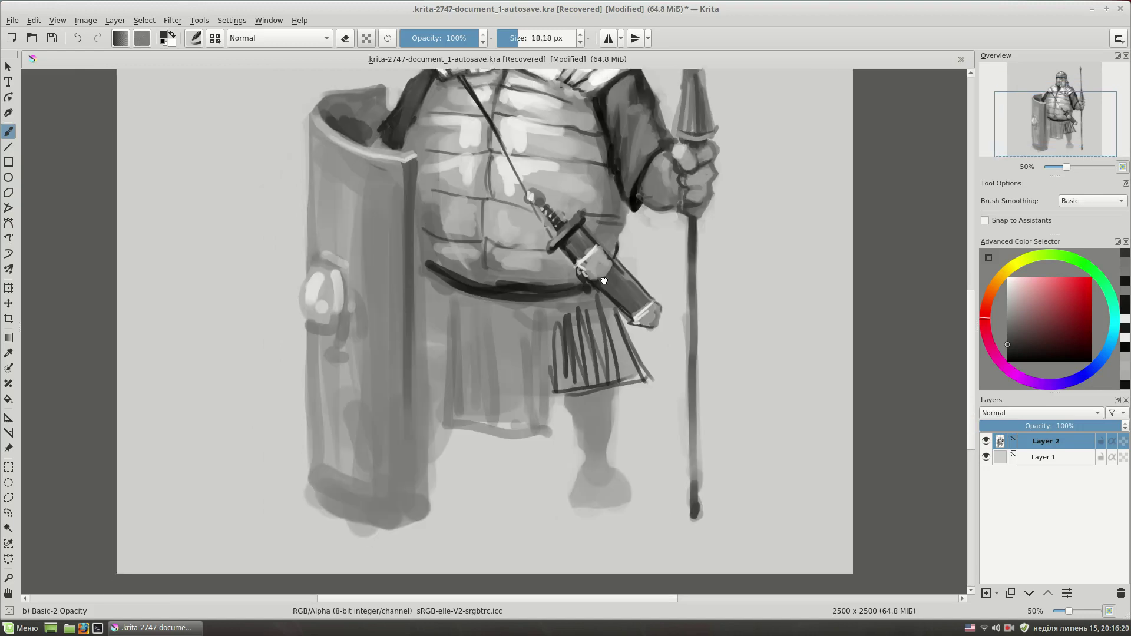
pyautogui.keyDown('ctrl'); pyautogui.click(618, 306); pyautogui.keyUp('ctrl')
pyautogui.moveTo(618, 306); pyautogui.dragTo(629, 276)
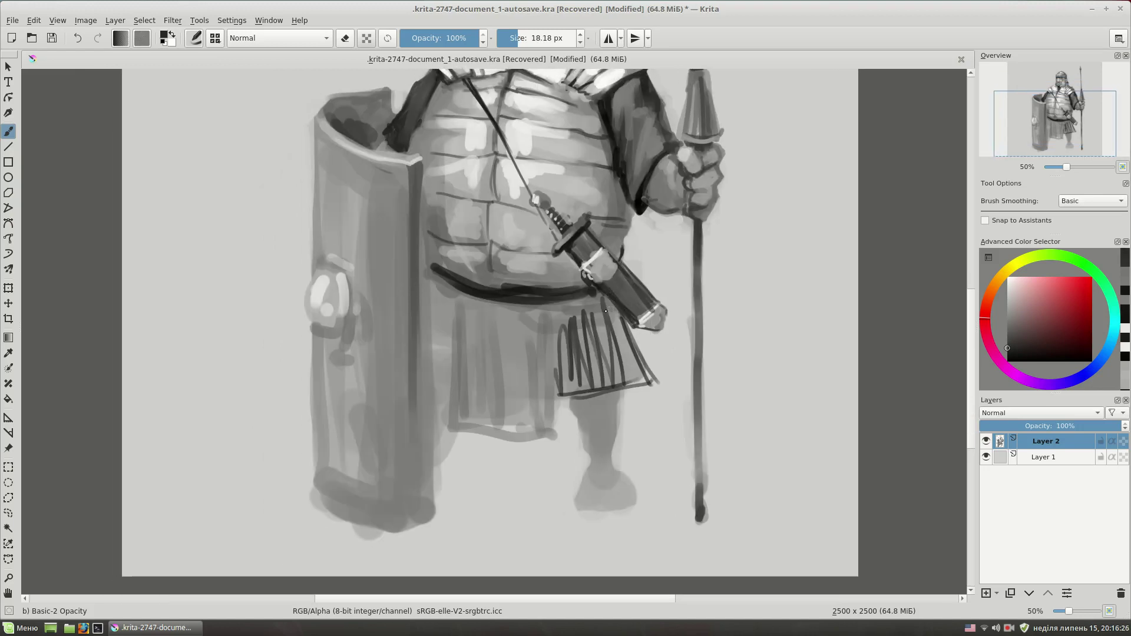
pyautogui.moveTo(568, 396)
pyautogui.mouseDown()
pyautogui.moveTo(592, 471)
pyautogui.moveTo(619, 394)
pyautogui.moveTo(607, 444)
pyautogui.mouseUp()
pyautogui.moveTo(618, 394)
pyautogui.mouseDown()
pyautogui.moveTo(613, 466)
pyautogui.moveTo(629, 500)
pyautogui.mouseUp()
pyautogui.press(']')
pyautogui.moveTo(606, 412)
pyautogui.mouseDown()
pyautogui.moveTo(577, 505)
pyautogui.moveTo(630, 521)
pyautogui.mouseUp()
pyautogui.moveTo(691, 222)
pyautogui.mouseDown()
pyautogui.moveTo(728, 280)
pyautogui.moveTo(731, 260)
pyautogui.mouseUp()
# Fill the kilt with dark shading using a ~60 px brush, undoing the last stroke
pyautogui.press(']')
pyautogui.press(']')
pyautogui.moveTo(600, 342)
pyautogui.mouseDown()
pyautogui.moveTo(616, 430)
pyautogui.moveTo(674, 413)
pyautogui.mouseUp()
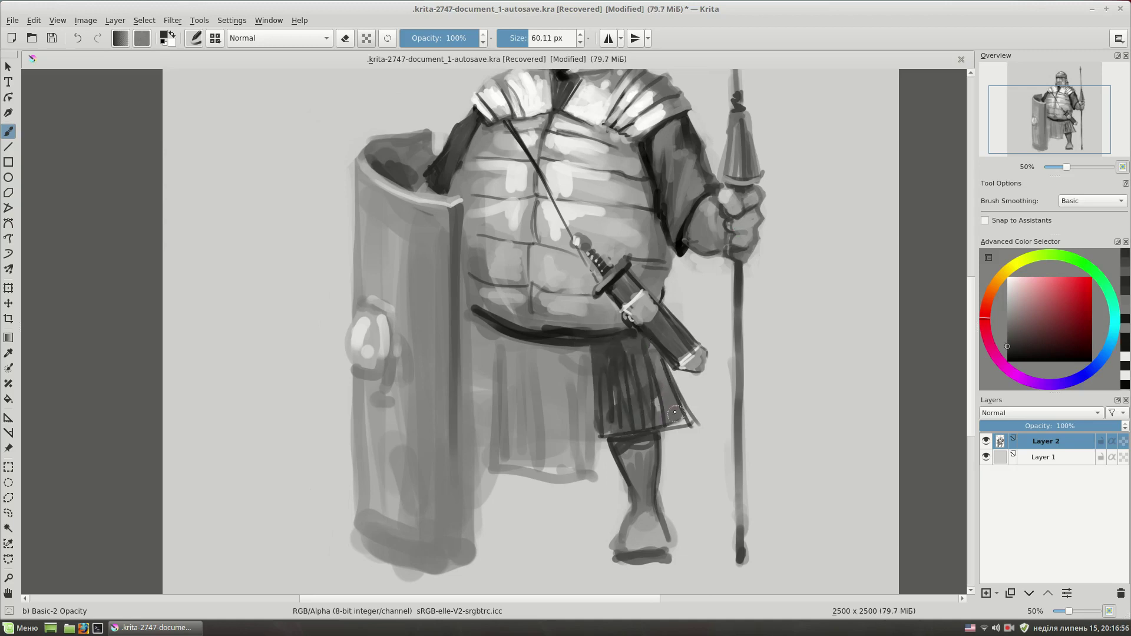
pyautogui.press('[')
pyautogui.press('[')
pyautogui.moveTo(596, 340); pyautogui.dragTo(600, 416)
pyautogui.moveTo(599, 342)
pyautogui.mouseDown()
pyautogui.moveTo(637, 349)
pyautogui.moveTo(618, 411)
pyautogui.mouseUp()
pyautogui.moveTo(642, 342)
pyautogui.mouseDown()
pyautogui.moveTo(657, 430)
pyautogui.moveTo(689, 420)
pyautogui.mouseUp()
pyautogui.moveTo(615, 359); pyautogui.dragTo(613, 433)
pyautogui.hotkey('ctrl', 'z')
# Paint a light grey highlight on the leg with a ~15 px brush
pyautogui.press('[')
pyautogui.press('[')
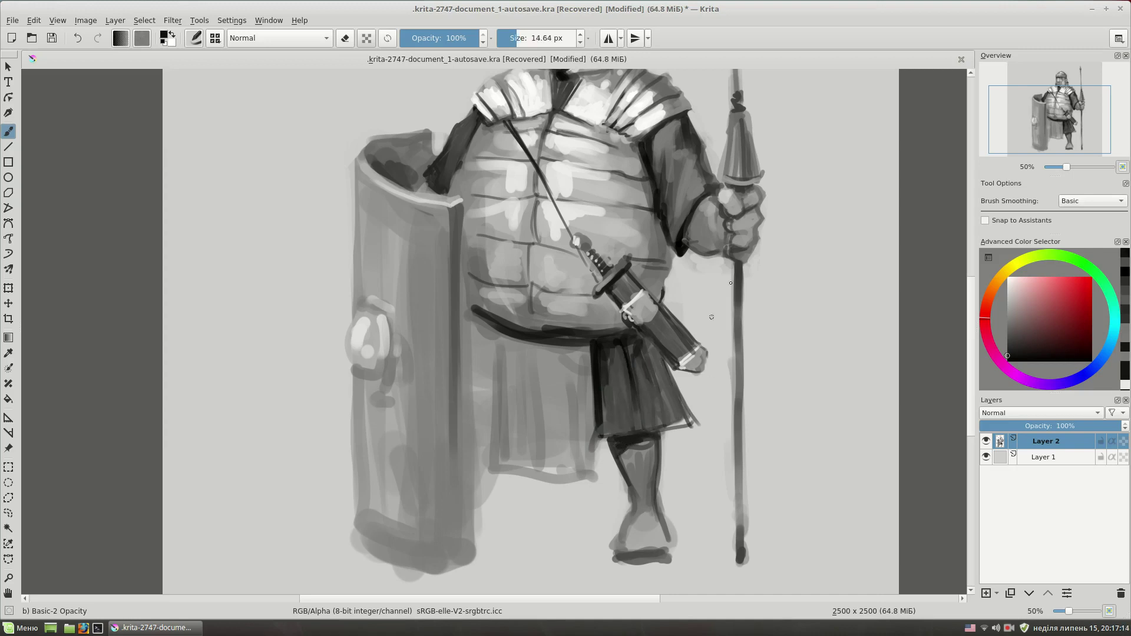
pyautogui.keyDown('ctrl'); pyautogui.click(639, 463); pyautogui.keyUp('ctrl')
pyautogui.moveTo(639, 462); pyautogui.dragTo(645, 504)
# Shade the leg with grey strokes using a 38 px brush, and add dark strokes on the tunic
pyautogui.scroll(-2, 718, 313)
pyautogui.scroll(-2, 701, 330)
pyautogui.scroll(2, 689, 347)
pyautogui.keyDown('ctrl'); pyautogui.click(662, 367); pyautogui.keyUp('ctrl')
pyautogui.moveTo(686, 352)
pyautogui.mouseDown()
pyautogui.moveTo(695, 375)
pyautogui.moveTo(643, 424)
pyautogui.moveTo(674, 462)
pyautogui.mouseUp()
pyautogui.keyDown('ctrl'); pyautogui.click(662, 427); pyautogui.keyUp('ctrl')
pyautogui.keyDown('ctrl'); pyautogui.click(665, 435); pyautogui.keyUp('ctrl')
pyautogui.keyDown('ctrl'); pyautogui.click(647, 255); pyautogui.keyUp('ctrl')
pyautogui.moveTo(654, 256); pyautogui.dragTo(678, 319)
pyautogui.keyDown('ctrl'); pyautogui.click(655, 224); pyautogui.keyUp('ctrl')
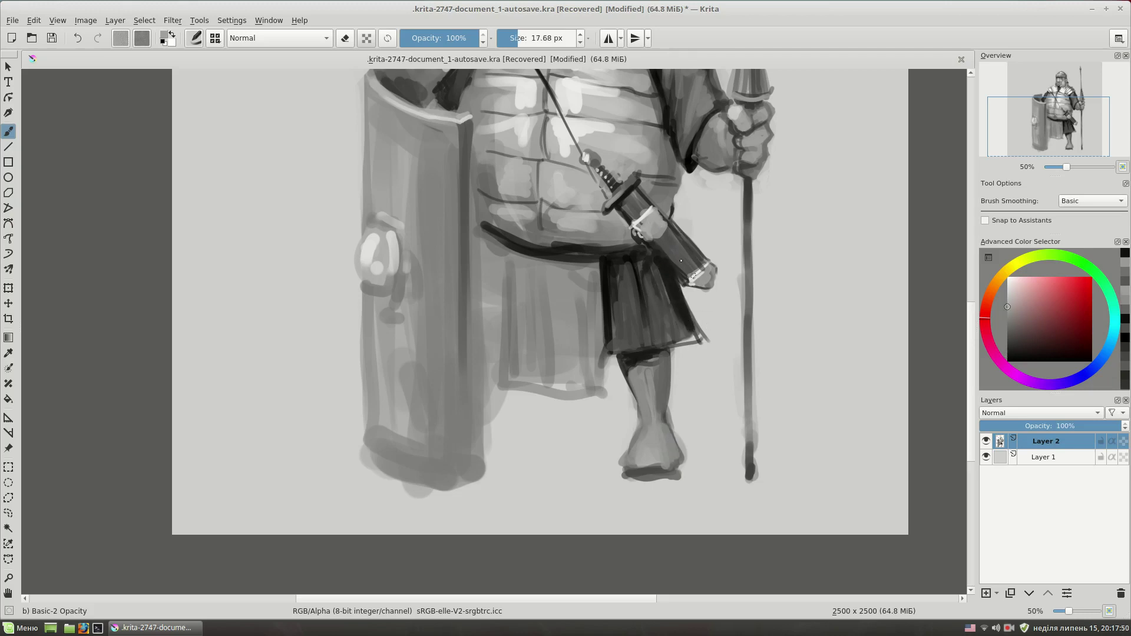
pyautogui.moveTo(657, 248); pyautogui.dragTo(639, 248)
pyautogui.keyDown('ctrl'); pyautogui.click(648, 245); pyautogui.keyUp('ctrl')
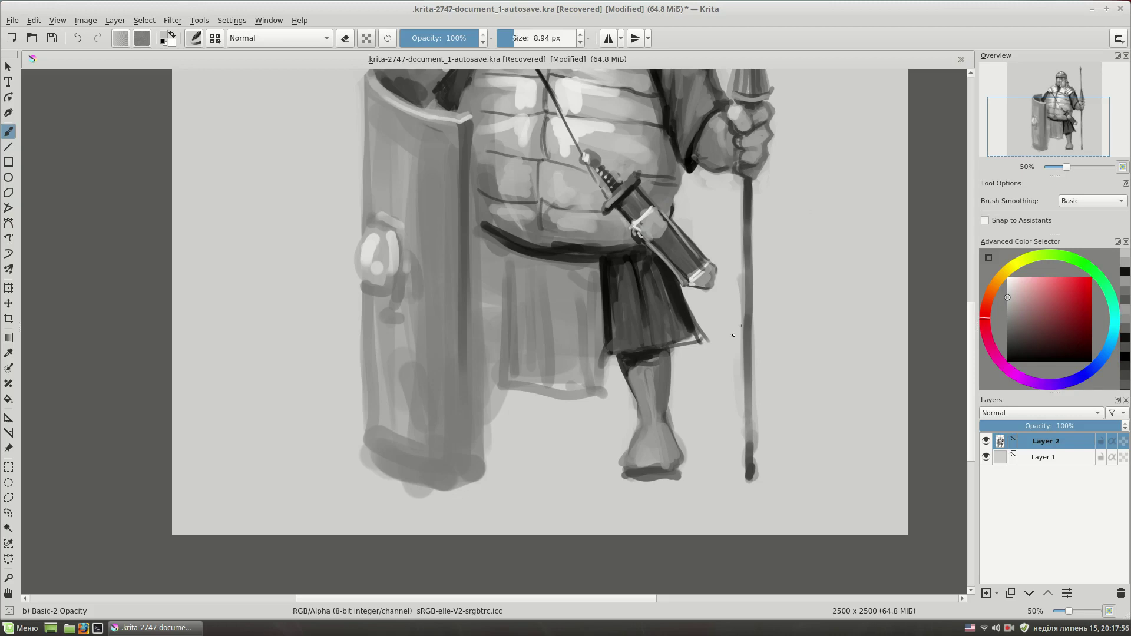
# Paint a thick near-black stroke down the tunic's left edge with a 20 px brush
pyautogui.moveTo(773, 294); pyautogui.dragTo(765, 330)
pyautogui.keyDown('ctrl'); pyautogui.click(657, 312); pyautogui.keyUp('ctrl')
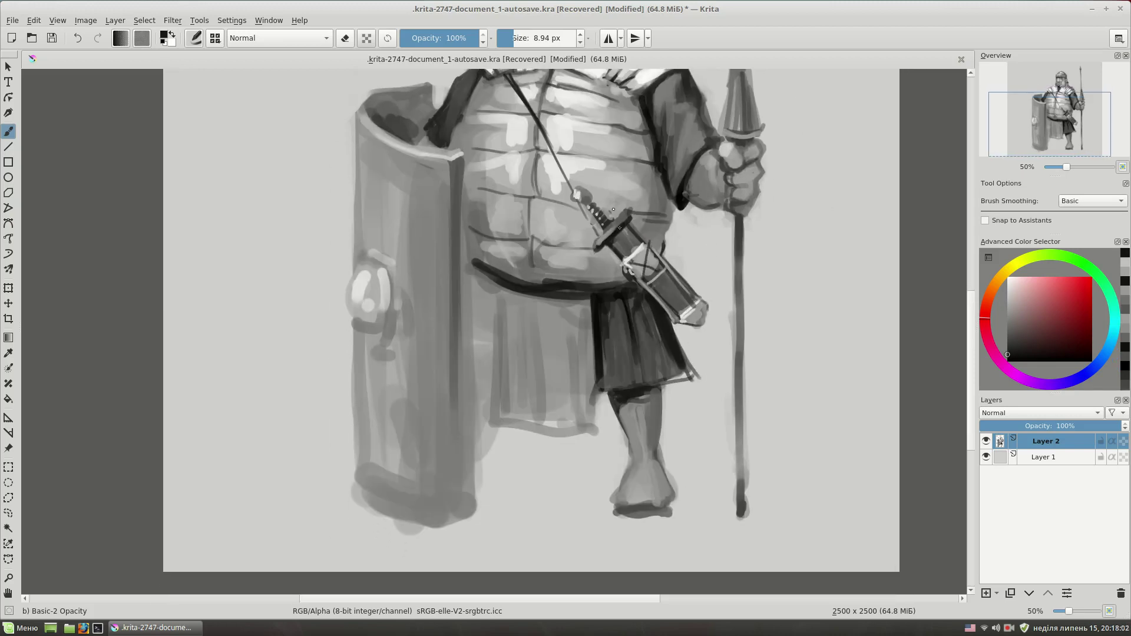
pyautogui.keyDown('ctrl'); pyautogui.click(604, 242); pyautogui.keyUp('ctrl')
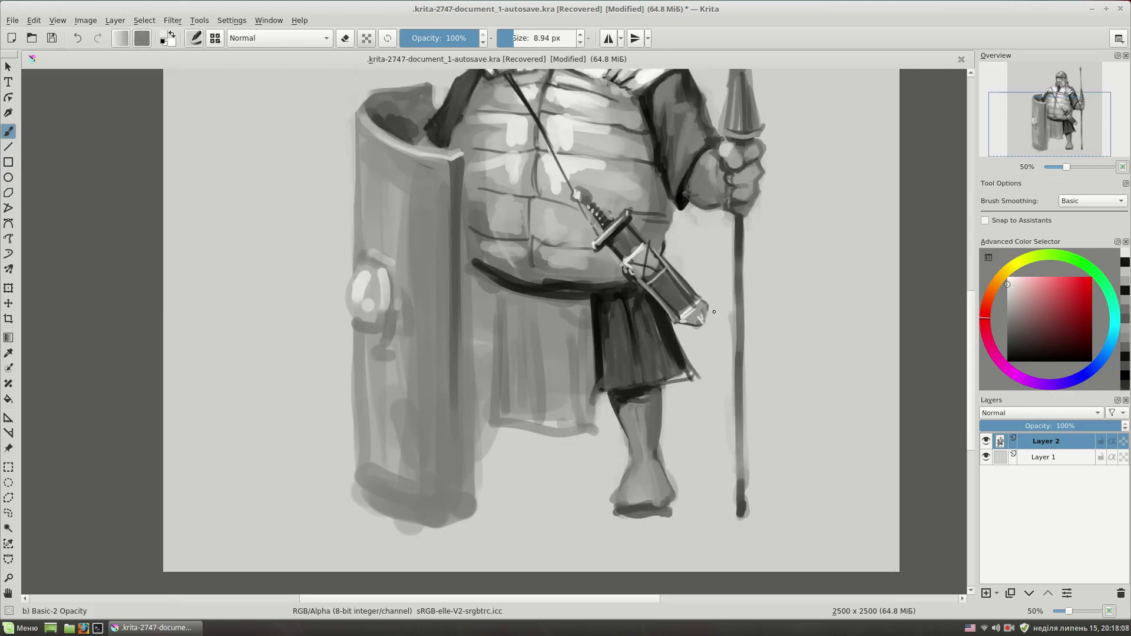
pyautogui.moveTo(636, 204); pyautogui.dragTo(651, 244)
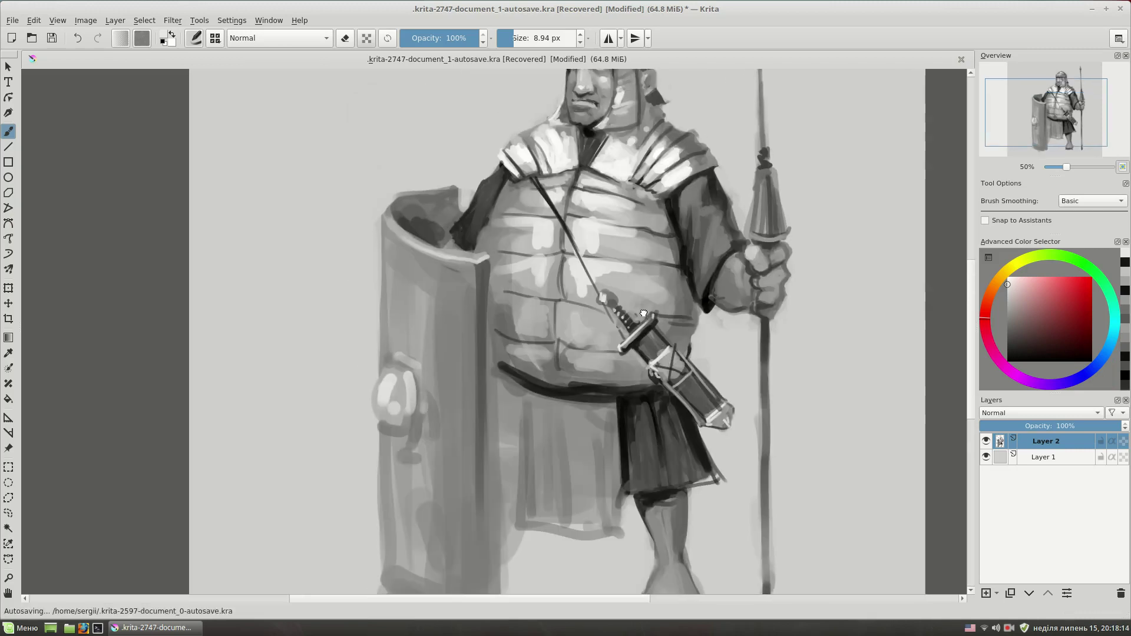
pyautogui.moveTo(471, 299); pyautogui.dragTo(488, 299)
pyautogui.keyDown('ctrl'); pyautogui.click(488, 299); pyautogui.keyUp('ctrl')
pyautogui.moveTo(492, 426); pyautogui.dragTo(498, 424)
pyautogui.moveTo(489, 309)
pyautogui.mouseDown()
pyautogui.moveTo(495, 427)
pyautogui.moveTo(495, 303)
pyautogui.mouseUp()
# Darken the shield's right edge with dark strokes running down to its bottom
pyautogui.moveTo(483, 201); pyautogui.dragTo(476, 441)
pyautogui.moveTo(482, 206); pyautogui.dragTo(494, 496)
pyautogui.keyDown('ctrl'); pyautogui.click(495, 444); pyautogui.keyUp('ctrl')
pyautogui.moveTo(504, 436)
pyautogui.mouseDown()
pyautogui.moveTo(498, 505)
pyautogui.moveTo(499, 435)
pyautogui.moveTo(480, 427)
pyautogui.mouseUp()
pyautogui.keyDown('ctrl'); pyautogui.click(480, 427); pyautogui.keyUp('ctrl')
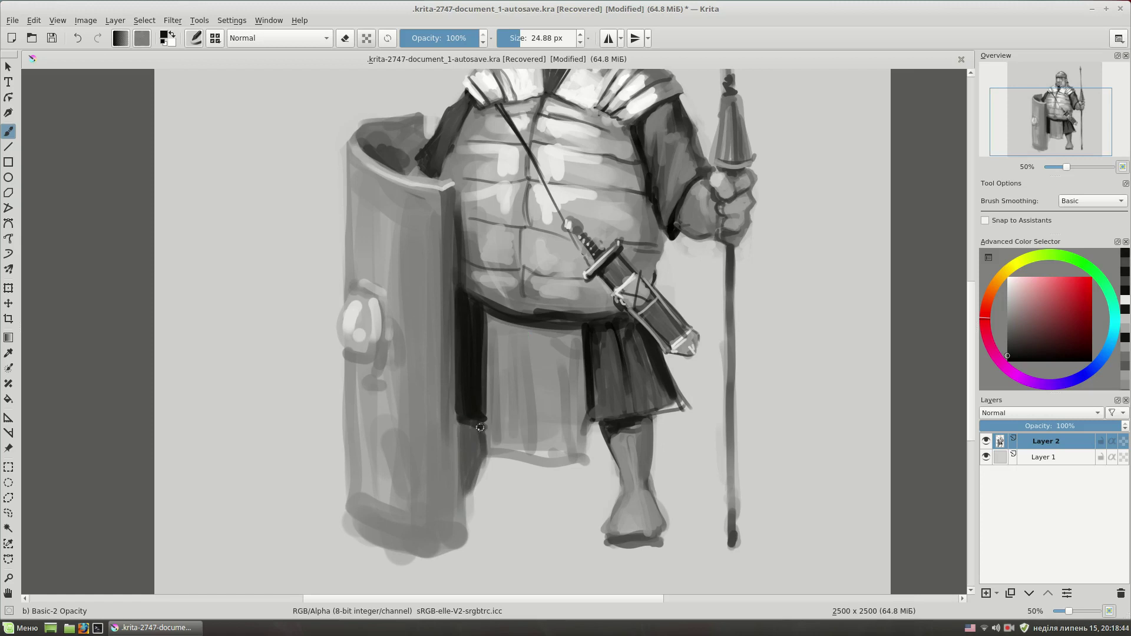
pyautogui.moveTo(466, 365); pyautogui.dragTo(471, 412)
pyautogui.moveTo(474, 330); pyautogui.dragTo(474, 495)
pyautogui.keyDown('ctrl'); pyautogui.click(474, 418); pyautogui.keyUp('ctrl')
pyautogui.moveTo(474, 495); pyautogui.dragTo(444, 518)
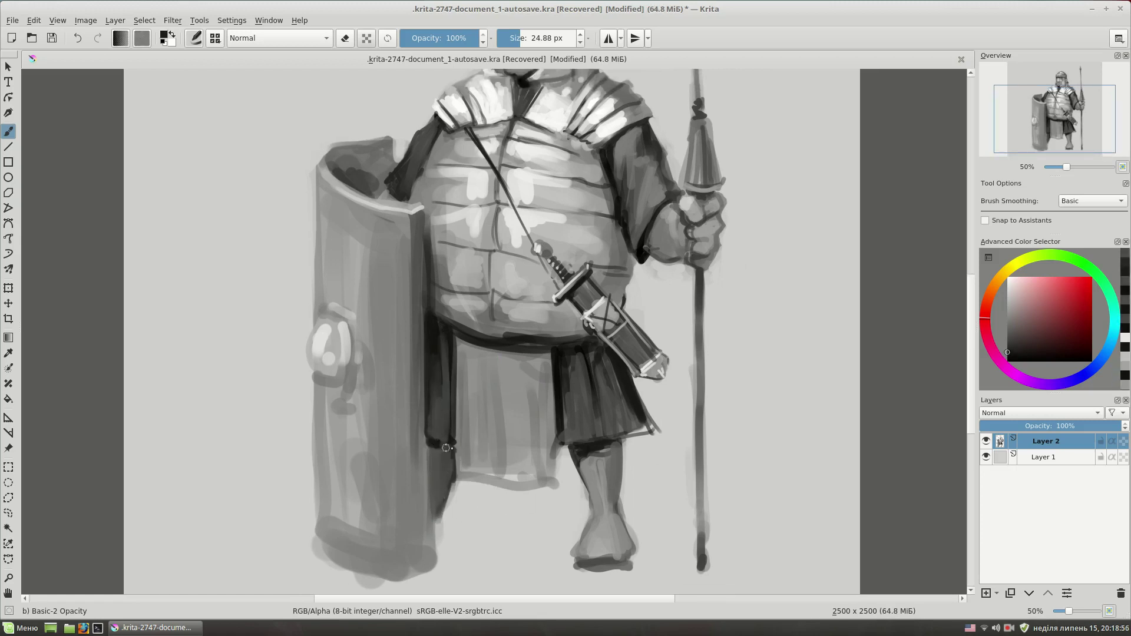
pyautogui.moveTo(470, 309); pyautogui.dragTo(484, 310)
pyautogui.moveTo(435, 427); pyautogui.dragTo(442, 580)
# Erase stray paint below the tunic to clean up its lower edge
pyautogui.press('e')
pyautogui.moveTo(448, 537); pyautogui.dragTo(456, 480)
pyautogui.moveTo(723, 292); pyautogui.dragTo(746, 286)
pyautogui.moveTo(511, 423)
pyautogui.mouseDown()
pyautogui.moveTo(483, 462)
pyautogui.moveTo(606, 434)
pyautogui.moveTo(605, 461)
pyautogui.mouseUp()
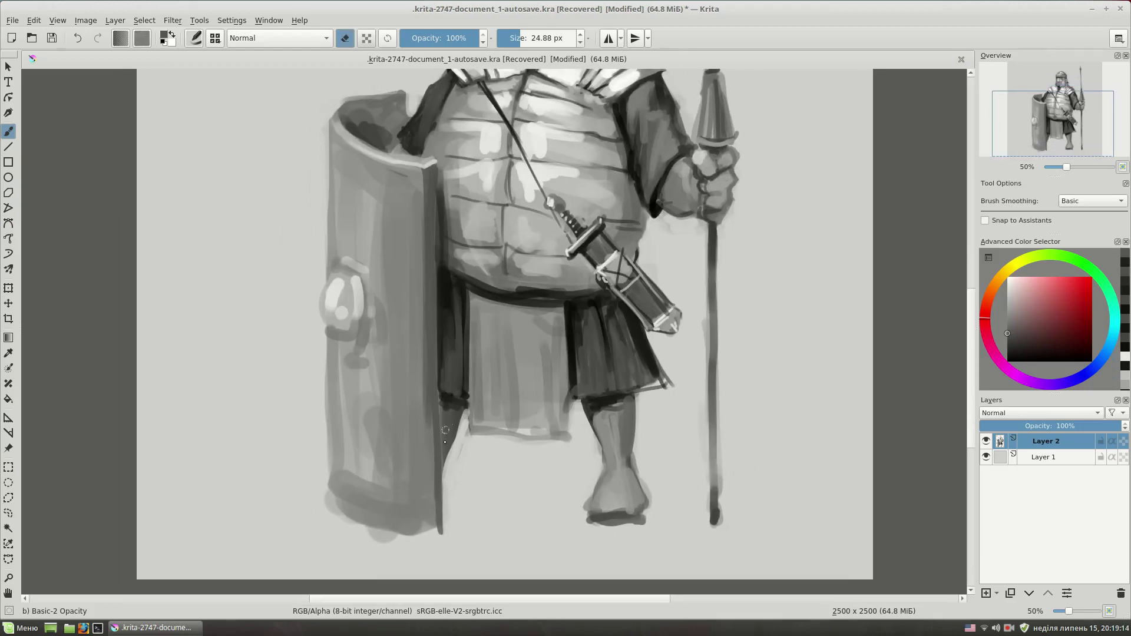
pyautogui.press('e')
pyautogui.moveTo(433, 416); pyautogui.dragTo(433, 532)
pyautogui.press('-')
# Add small dark strokes along the bottom of the shield
pyautogui.moveTo(707, 312)
pyautogui.mouseDown()
pyautogui.moveTo(716, 322)
pyautogui.moveTo(713, 245)
pyautogui.mouseUp()
pyautogui.press('+')
pyautogui.keyDown('ctrl'); pyautogui.click(377, 448); pyautogui.keyUp('ctrl')
pyautogui.moveTo(362, 444)
pyautogui.mouseDown()
pyautogui.moveTo(462, 480)
pyautogui.moveTo(463, 437)
pyautogui.mouseUp()
# Erase along the shield's bottom-left curve to reshape its lower rim
pyautogui.press('e')
pyautogui.moveTo(436, 486)
pyautogui.mouseDown()
pyautogui.moveTo(359, 460)
pyautogui.moveTo(356, 445)
pyautogui.moveTo(344, 501)
pyautogui.mouseUp()
pyautogui.moveTo(321, 442)
pyautogui.mouseDown()
pyautogui.moveTo(371, 498)
pyautogui.moveTo(412, 509)
pyautogui.mouseUp()
pyautogui.moveTo(329, 403); pyautogui.dragTo(341, 467)
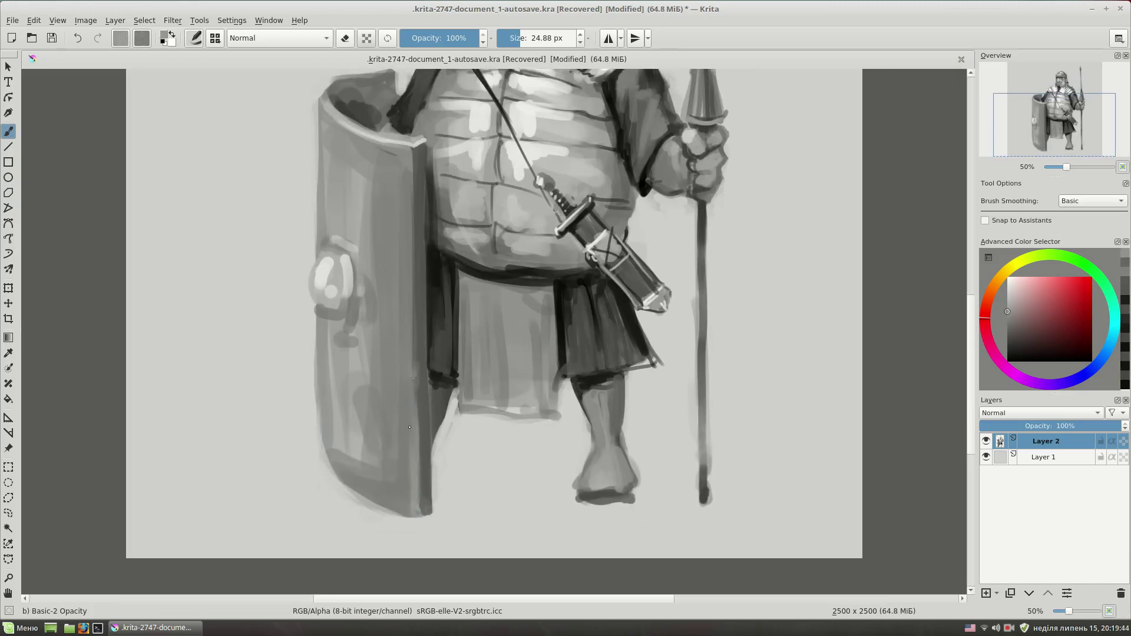
pyautogui.moveTo(428, 352); pyautogui.dragTo(398, 381)
pyautogui.keyDown('ctrl'); pyautogui.click(398, 381); pyautogui.keyUp('ctrl')
pyautogui.press('e')
# Darken the shield's lower right edge and dab small touches near it
pyautogui.moveTo(405, 419); pyautogui.dragTo(401, 530)
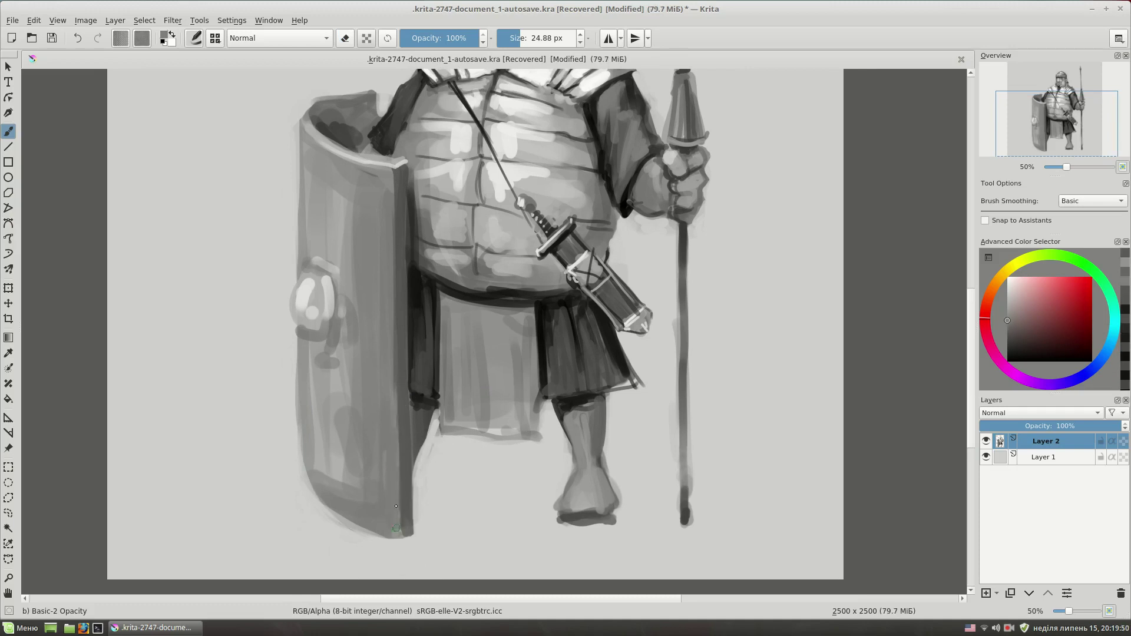
pyautogui.keyDown('ctrl'); pyautogui.click(411, 376); pyautogui.keyUp('ctrl')
pyautogui.moveTo(415, 402); pyautogui.dragTo(419, 412)
pyautogui.keyDown('ctrl'); pyautogui.click(448, 377); pyautogui.keyUp('ctrl')
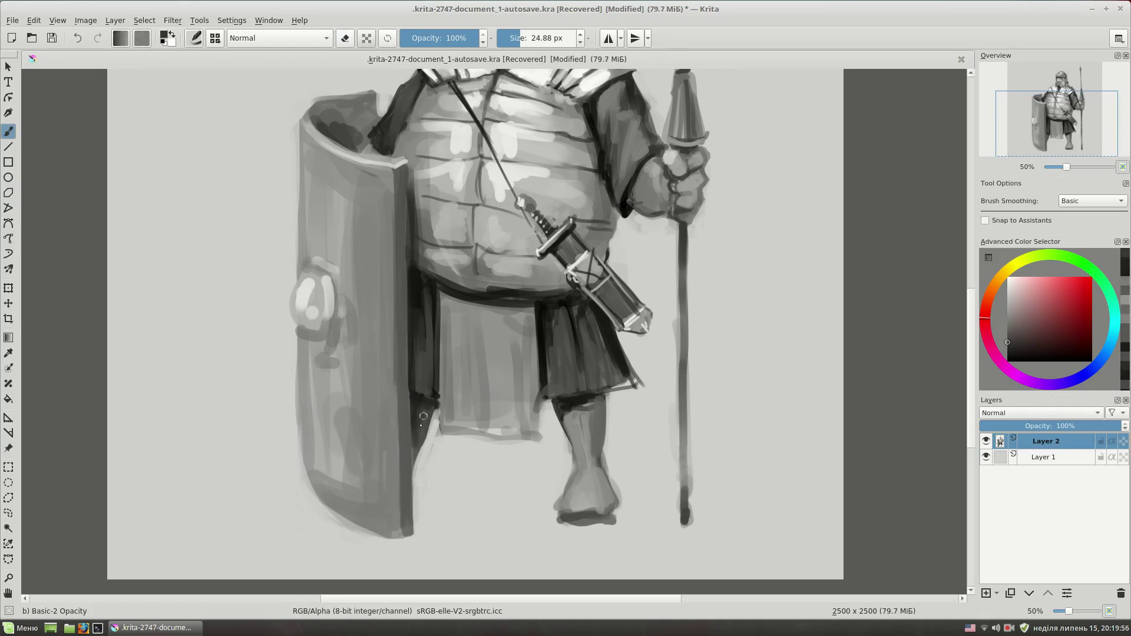
pyautogui.moveTo(513, 312); pyautogui.dragTo(500, 359)
pyautogui.moveTo(601, 380); pyautogui.dragTo(595, 363)
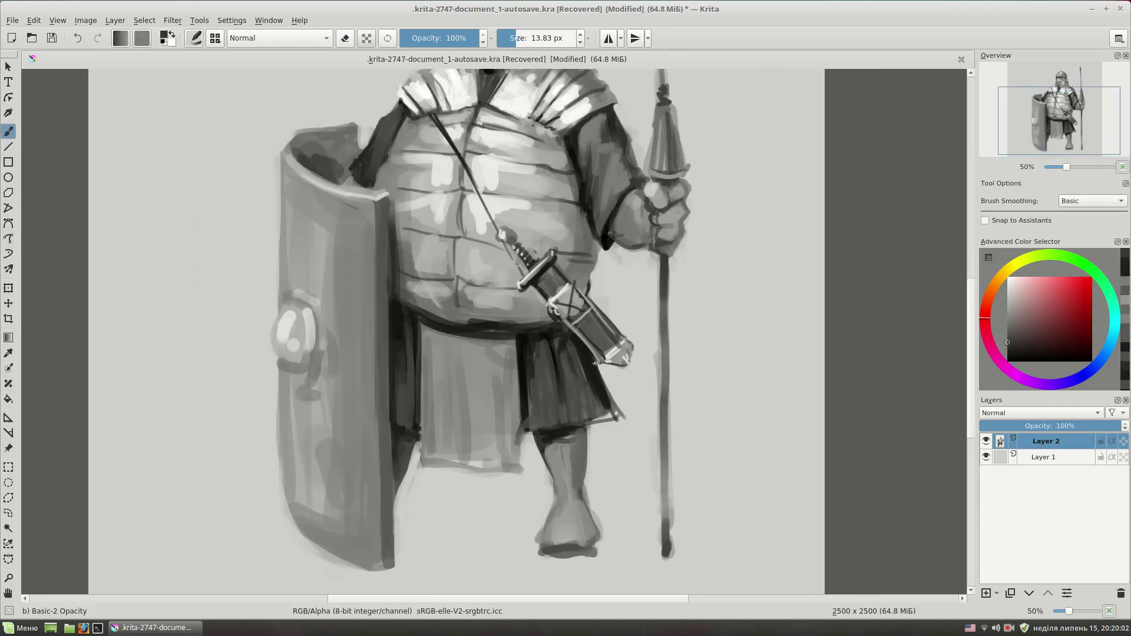
# Shade the tunic with a 40 px brush, highlighting the belt and adding light vertical marks below it
pyautogui.moveTo(435, 425)
pyautogui.mouseDown()
pyautogui.moveTo(439, 457)
pyautogui.moveTo(504, 472)
pyautogui.mouseUp()
pyautogui.moveTo(511, 410); pyautogui.dragTo(507, 471)
pyautogui.moveTo(486, 392); pyautogui.dragTo(483, 462)
pyautogui.moveTo(401, 306); pyautogui.dragTo(508, 332)
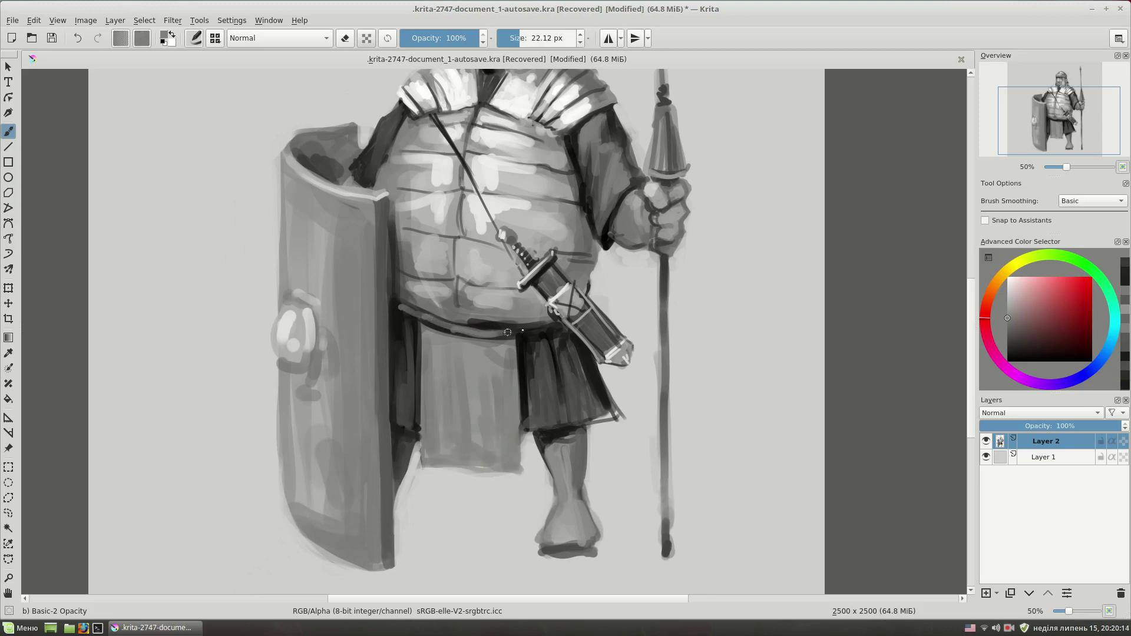
pyautogui.moveTo(439, 333)
pyautogui.mouseDown()
pyautogui.moveTo(433, 365)
pyautogui.moveTo(474, 368)
pyautogui.moveTo(459, 392)
pyautogui.moveTo(429, 401)
pyautogui.moveTo(486, 408)
pyautogui.moveTo(462, 448)
pyautogui.mouseUp()
pyautogui.scroll(-1, 657, 291)
# Add light highlights on the armour and along the belt with a 7.5 px brush
pyautogui.scroll(-1, 658, 291)
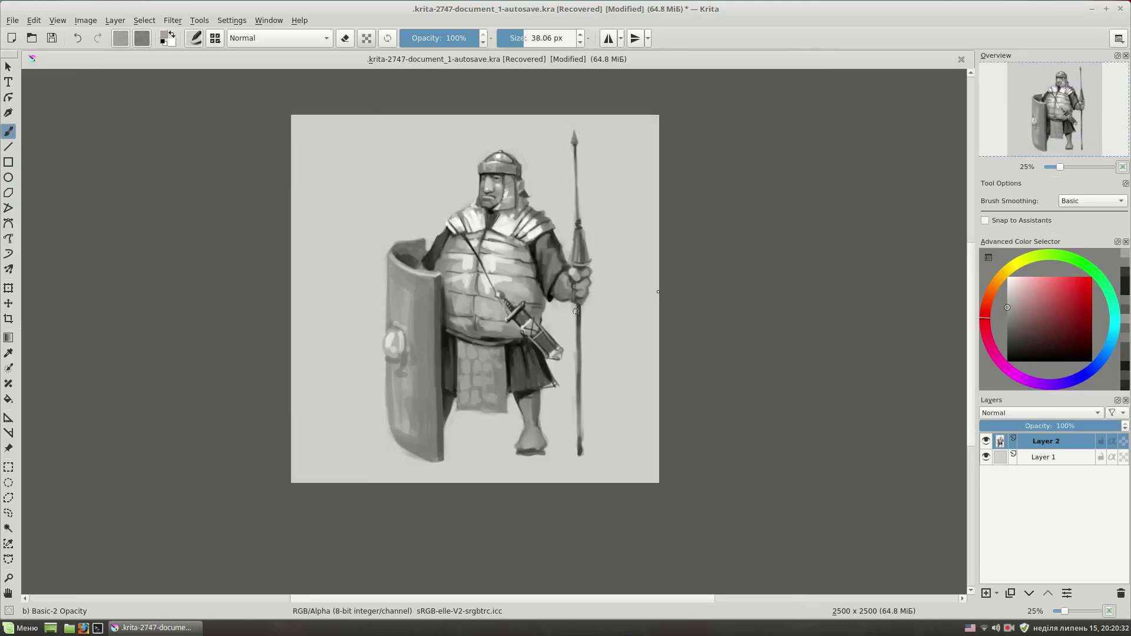
pyautogui.scroll(3, 606, 341)
pyautogui.keyDown('ctrl'); pyautogui.click(415, 242); pyautogui.keyUp('ctrl')
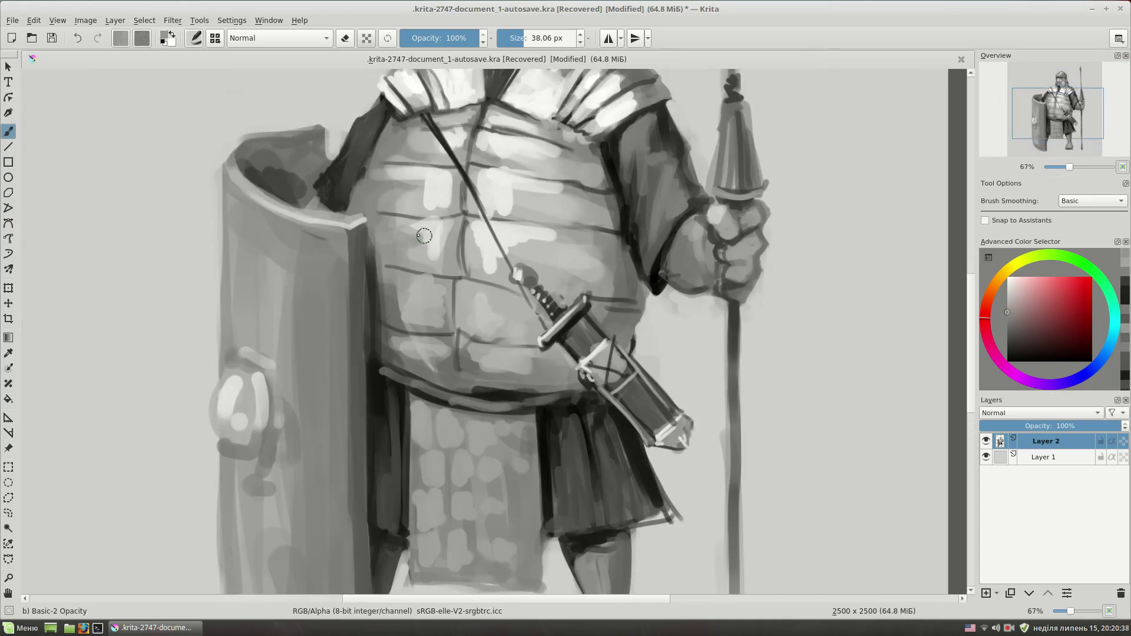
pyautogui.moveTo(488, 264); pyautogui.dragTo(499, 287)
pyautogui.moveTo(428, 283); pyautogui.dragTo(432, 319)
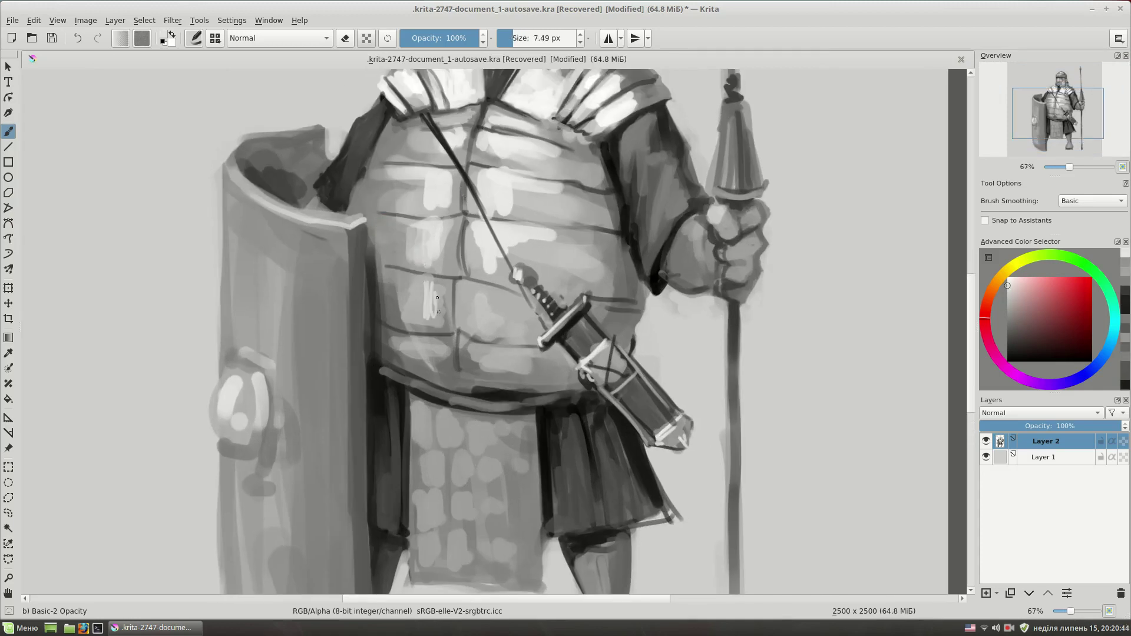
pyautogui.moveTo(641, 399); pyautogui.dragTo(630, 300)
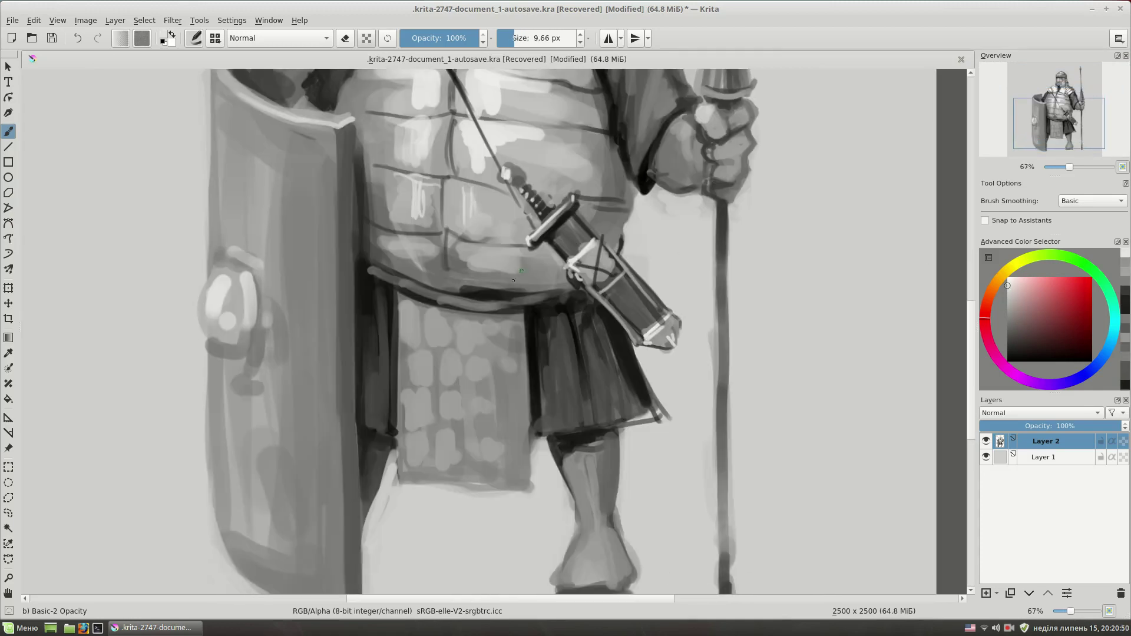
pyautogui.moveTo(398, 281); pyautogui.dragTo(456, 301)
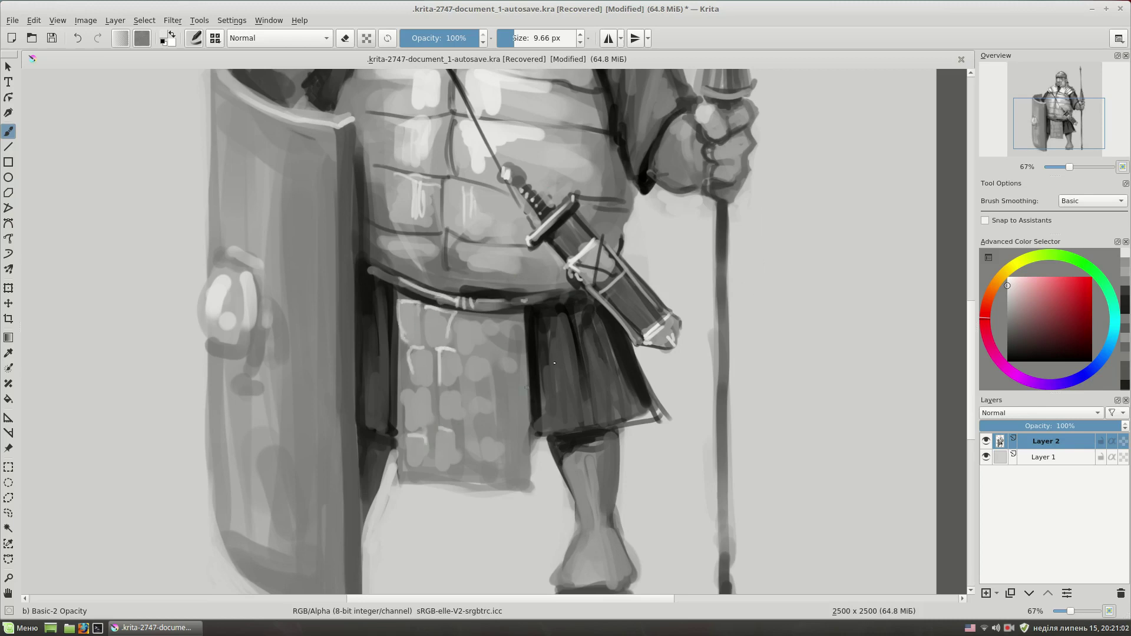
# Briefly switch to a larger eraser, then return to a fine brush and mark the hand
pyautogui.press('e')
pyautogui.press(']')
pyautogui.press(']')
pyautogui.press(']')
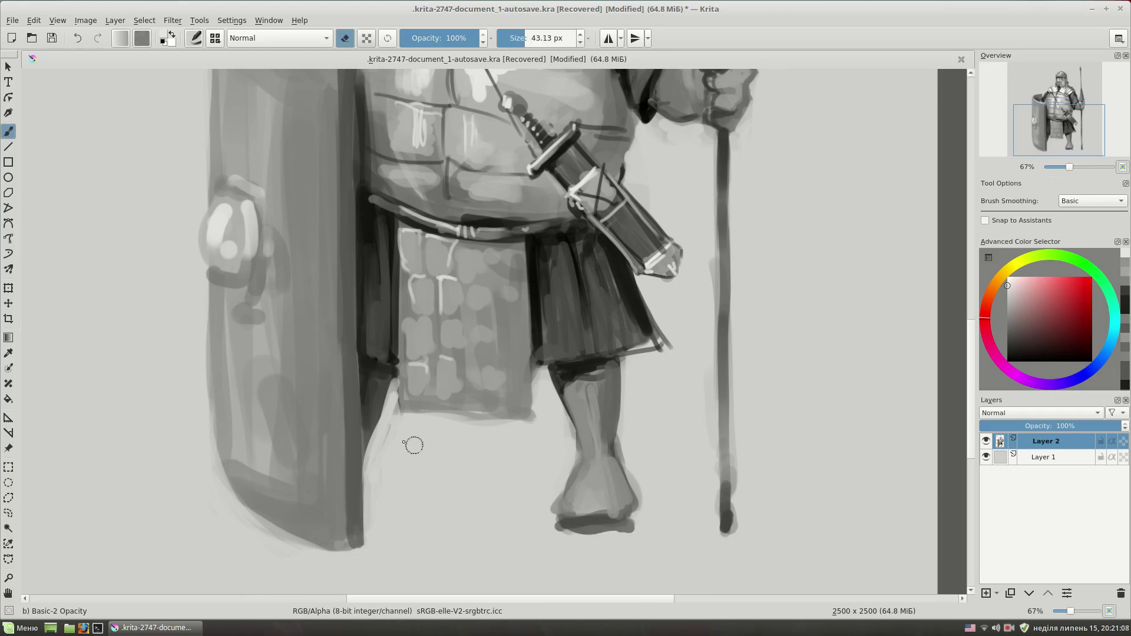
pyautogui.scroll(-3, 495, 278)
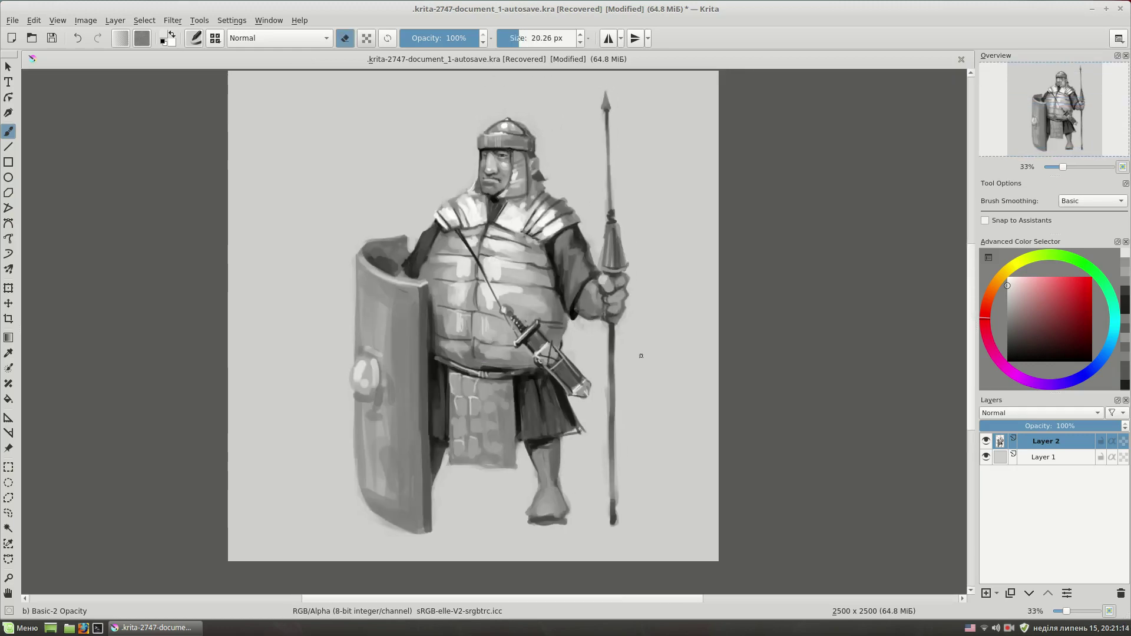
pyautogui.scroll(6, 596, 327)
pyautogui.press('e')
pyautogui.press('[')
pyautogui.press('[')
pyautogui.press('[')
pyautogui.moveTo(607, 244); pyautogui.dragTo(605, 288)
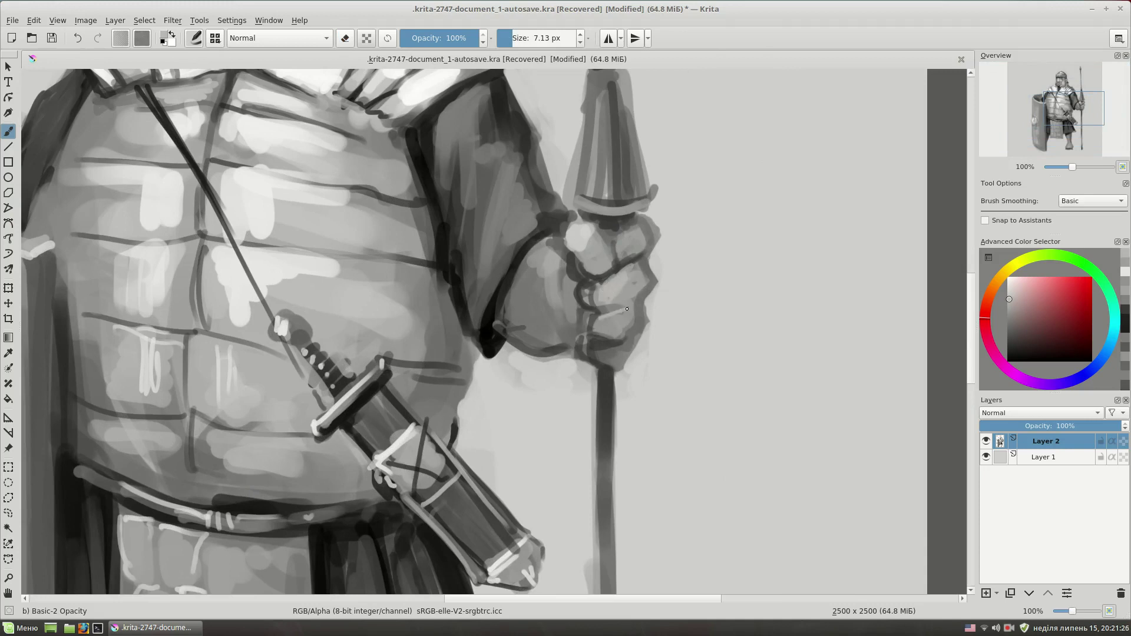
# Paint lighter tones over the top and lower part of the fist
pyautogui.moveTo(622, 344)
pyautogui.mouseDown()
pyautogui.moveTo(604, 353)
pyautogui.moveTo(652, 301)
pyautogui.moveTo(621, 366)
pyautogui.mouseUp()
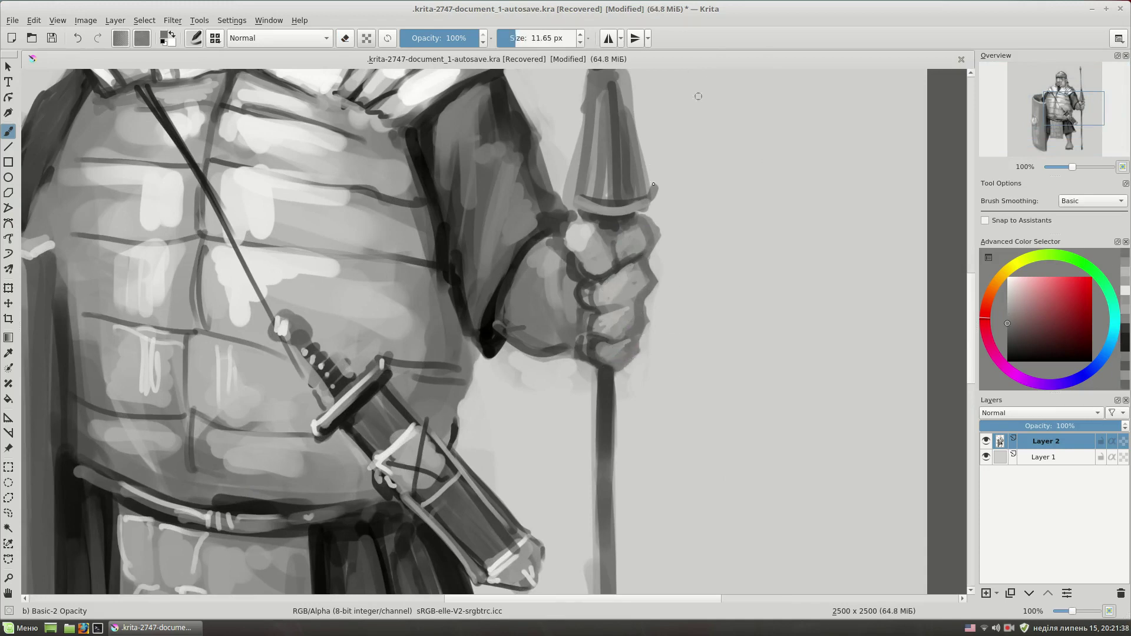
pyautogui.moveTo(583, 235); pyautogui.dragTo(598, 265)
pyautogui.keyDown('ctrl'); pyautogui.click(947, 301); pyautogui.keyUp('ctrl')
pyautogui.moveTo(589, 265); pyautogui.dragTo(579, 253)
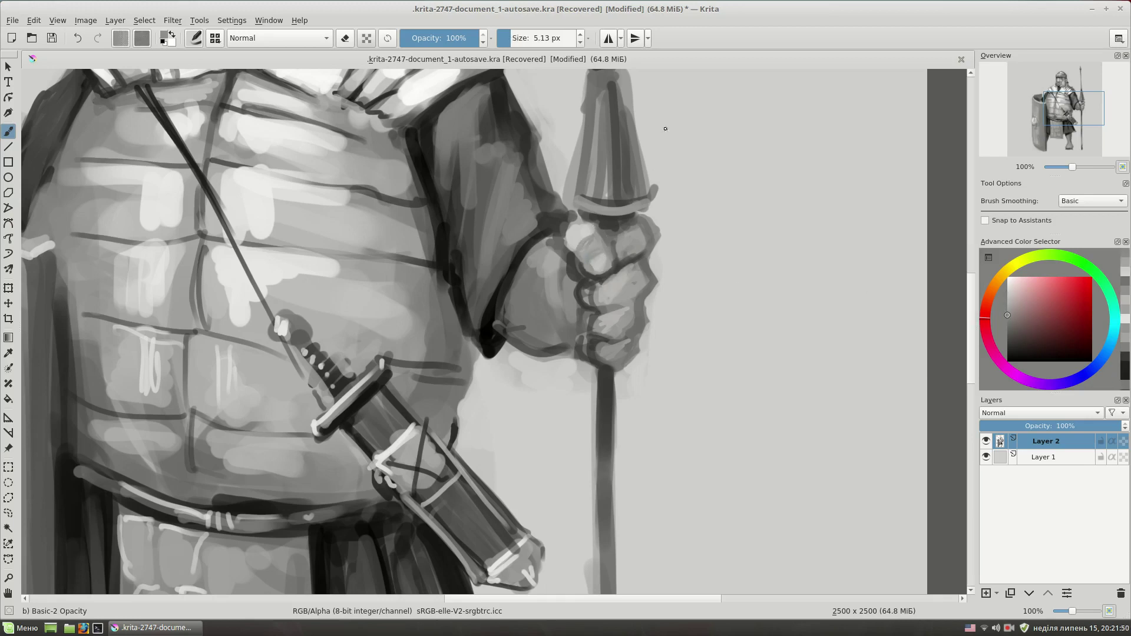
pyautogui.keyDown('ctrl'); pyautogui.click(645, 263); pyautogui.keyUp('ctrl')
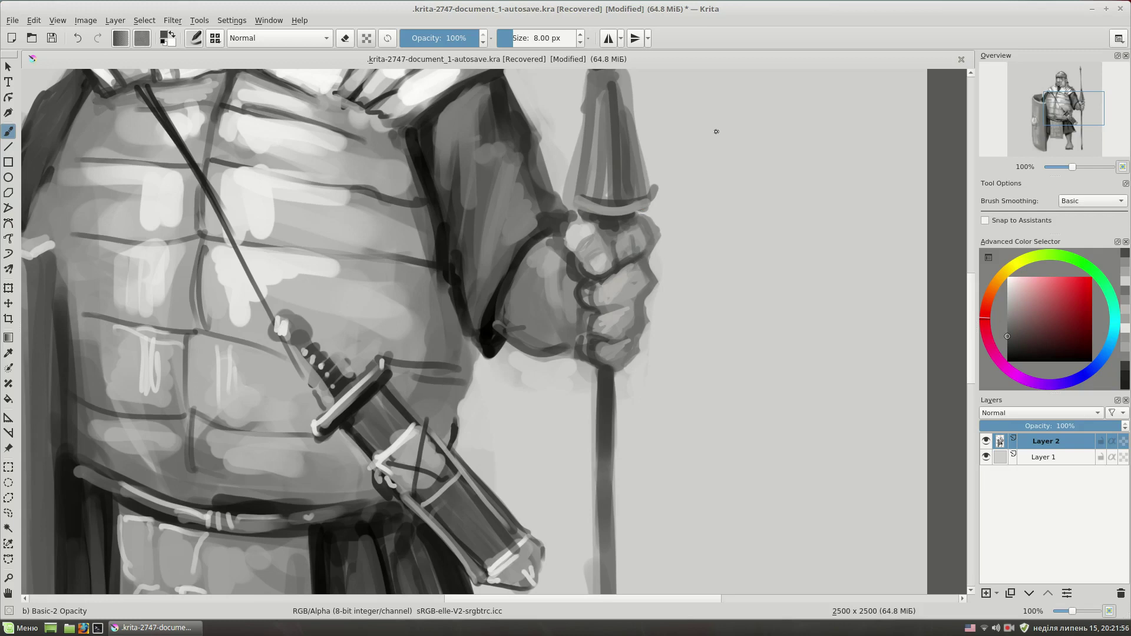
pyautogui.keyDown('ctrl'); pyautogui.click(647, 260); pyautogui.keyUp('ctrl')
pyautogui.moveTo(636, 261)
pyautogui.mouseDown()
pyautogui.moveTo(653, 261)
pyautogui.moveTo(603, 236)
pyautogui.mouseUp()
pyautogui.keyDown('ctrl'); pyautogui.click(630, 227); pyautogui.keyUp('ctrl')
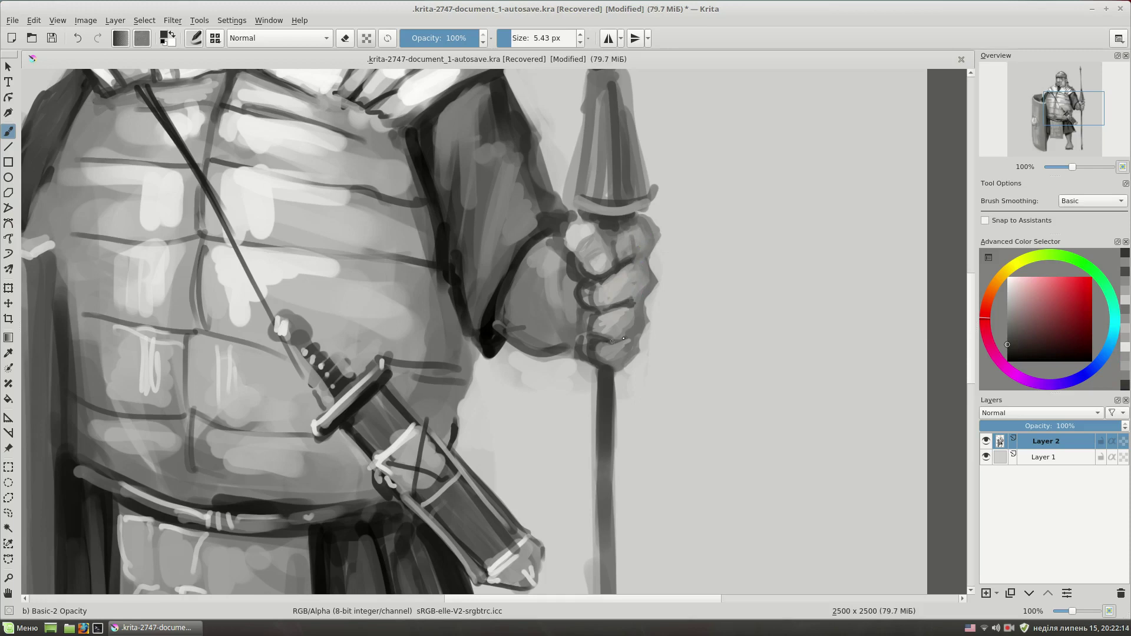
pyautogui.keyDown('ctrl'); pyautogui.click(624, 350); pyautogui.keyUp('ctrl')
pyautogui.moveTo(587, 293); pyautogui.dragTo(606, 293)
# Reshape the fist's left edge, finishing it with a black stroke
pyautogui.moveTo(571, 249); pyautogui.dragTo(587, 350)
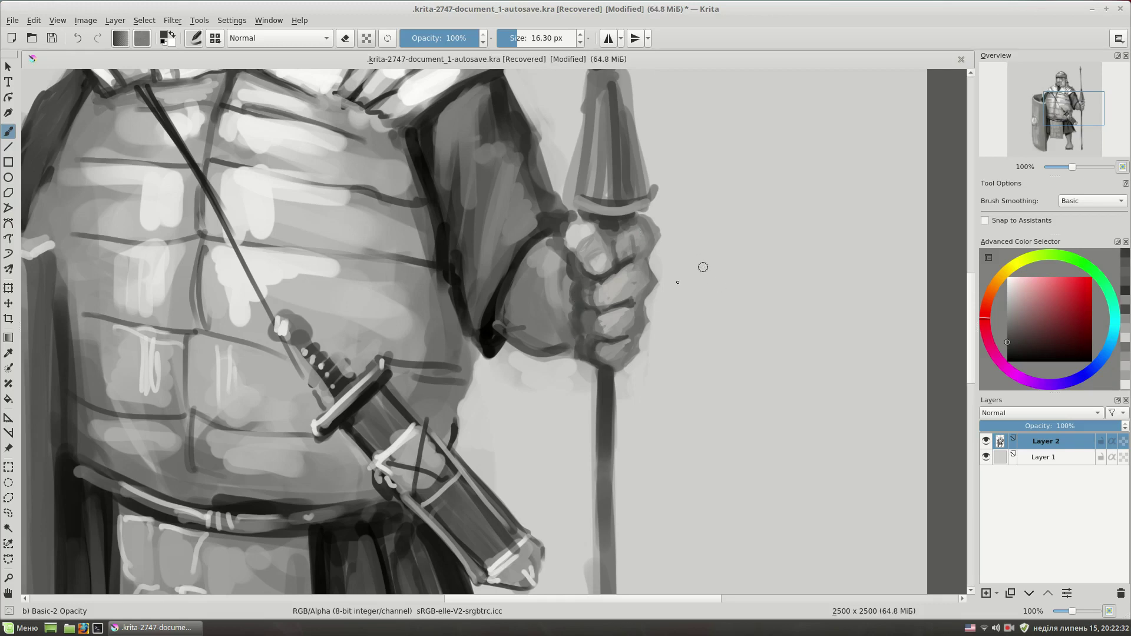
pyautogui.keyDown('ctrl'); pyautogui.click(584, 287); pyautogui.keyUp('ctrl')
pyautogui.moveTo(582, 289); pyautogui.dragTo(577, 319)
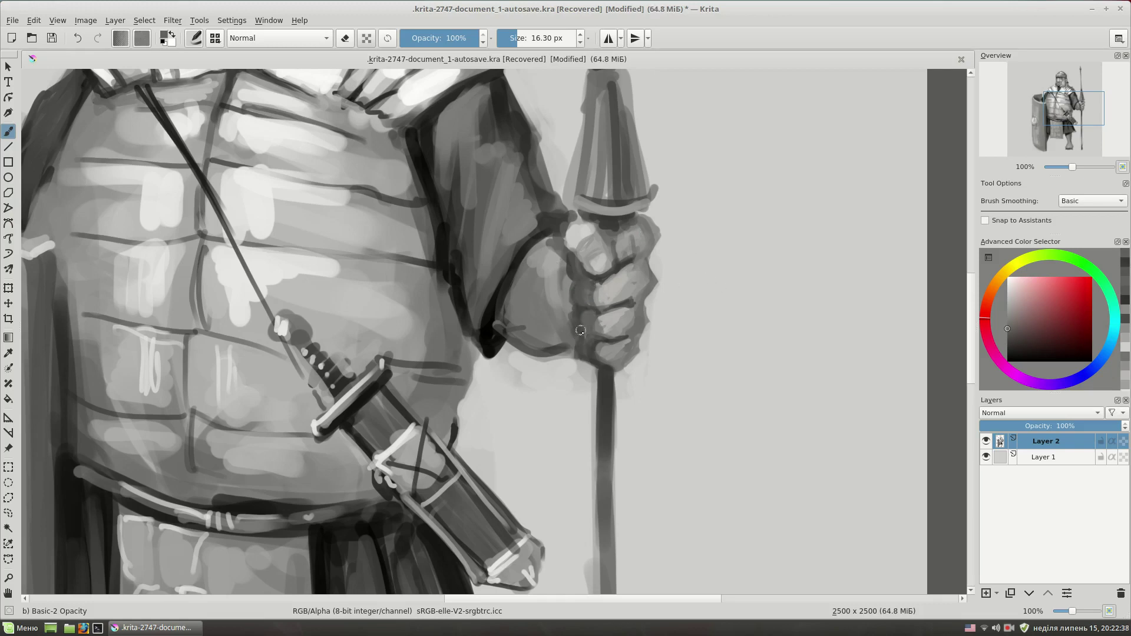
pyautogui.moveTo(565, 247); pyautogui.dragTo(560, 291)
pyautogui.keyDown('ctrl'); pyautogui.click(567, 271); pyautogui.keyUp('ctrl')
pyautogui.moveTo(572, 341); pyautogui.dragTo(568, 306)
pyautogui.keyDown('ctrl'); pyautogui.click(568, 306); pyautogui.keyUp('ctrl')
pyautogui.moveTo(565, 250)
pyautogui.mouseDown()
pyautogui.moveTo(573, 289)
pyautogui.moveTo(601, 265)
pyautogui.mouseUp()
pyautogui.keyDown('ctrl'); pyautogui.click(588, 267); pyautogui.keyUp('ctrl')
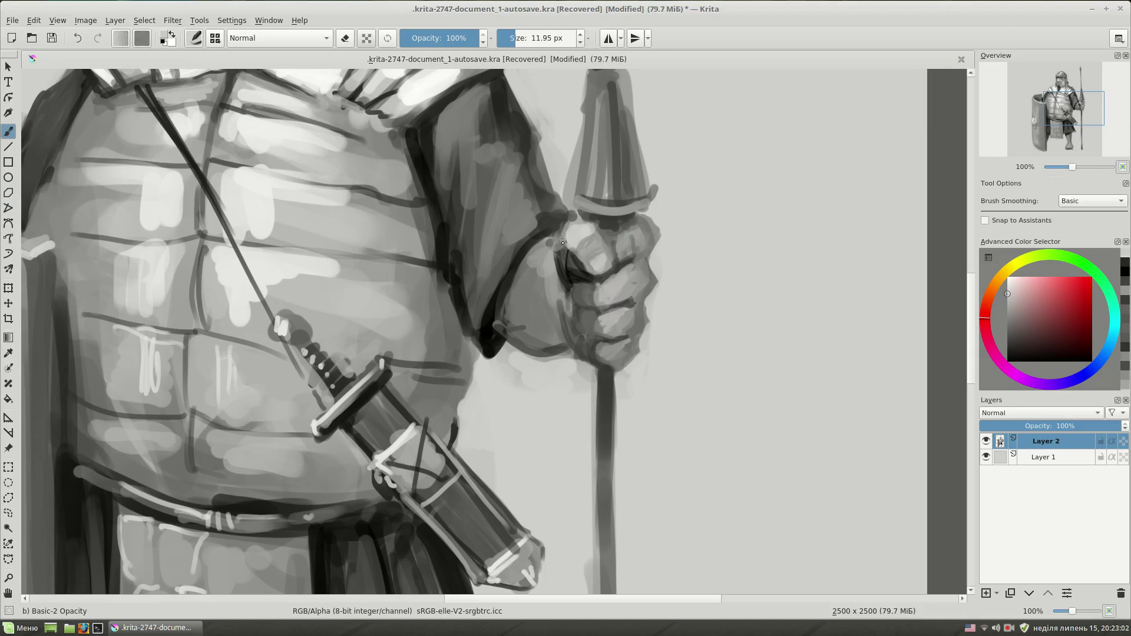
pyautogui.keyDown('ctrl'); pyautogui.click(583, 273); pyautogui.keyUp('ctrl')
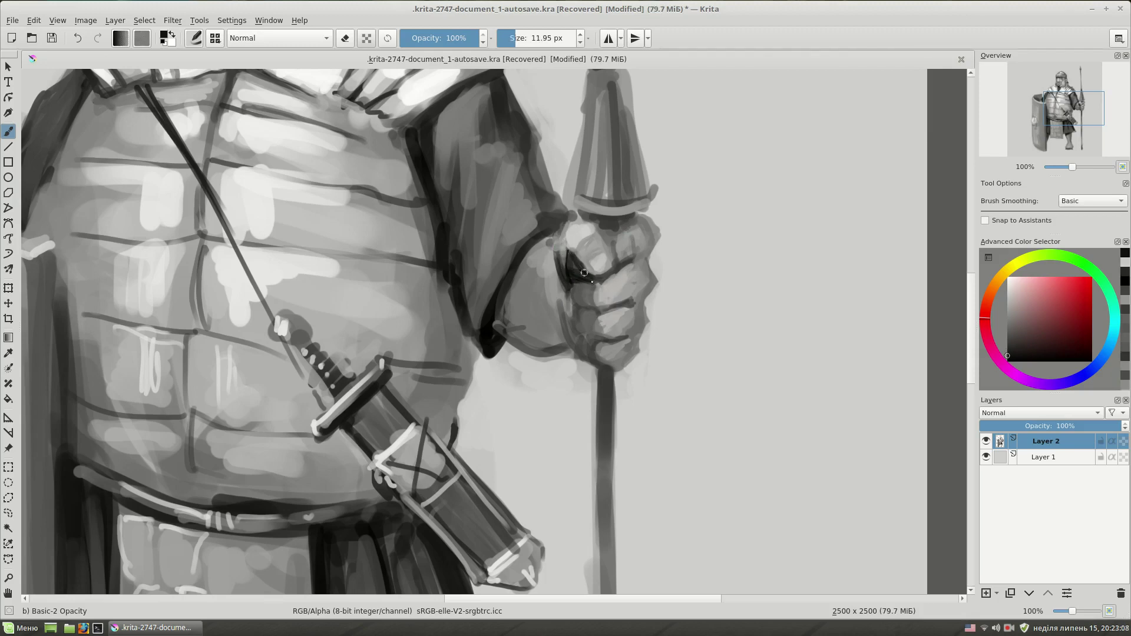
# Add a dark stroke along the fist's top edge and small dark marks between fingers
pyautogui.scroll(-2, 665, 347)
pyautogui.scroll(1, 671, 344)
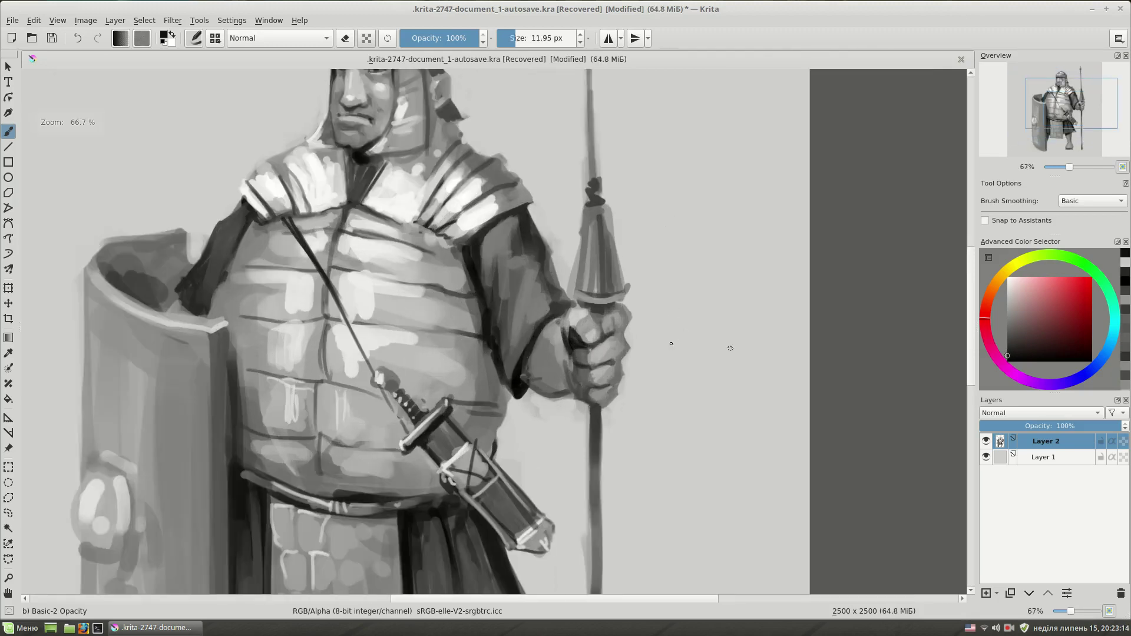
pyautogui.press('[')
pyautogui.press('[')
pyautogui.press('[')
pyautogui.press('1')
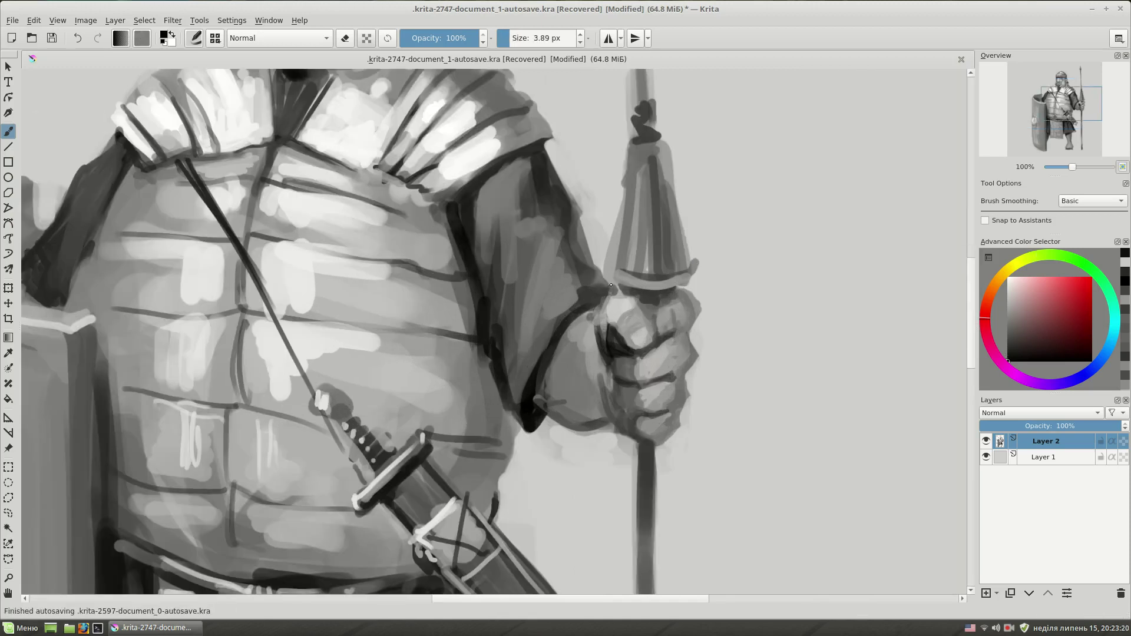
pyautogui.press(']')
pyautogui.press(']')
pyautogui.press(']')
pyautogui.moveTo(614, 283)
pyautogui.mouseDown()
pyautogui.moveTo(675, 293)
pyautogui.moveTo(603, 308)
pyautogui.mouseUp()
pyautogui.keyDown('ctrl'); pyautogui.click(625, 289); pyautogui.keyUp('ctrl')
pyautogui.keyDown('ctrl'); pyautogui.click(633, 349); pyautogui.keyUp('ctrl')
pyautogui.keyDown('ctrl'); pyautogui.click(612, 345); pyautogui.keyUp('ctrl')
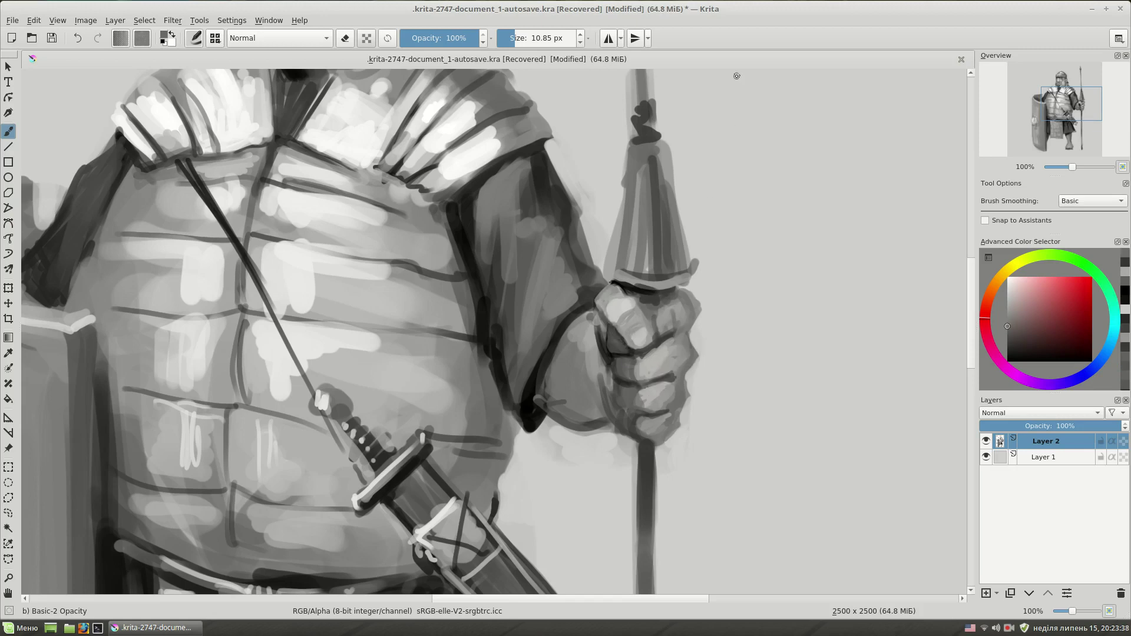
pyautogui.keyDown('ctrl'); pyautogui.click(603, 306); pyautogui.keyUp('ctrl')
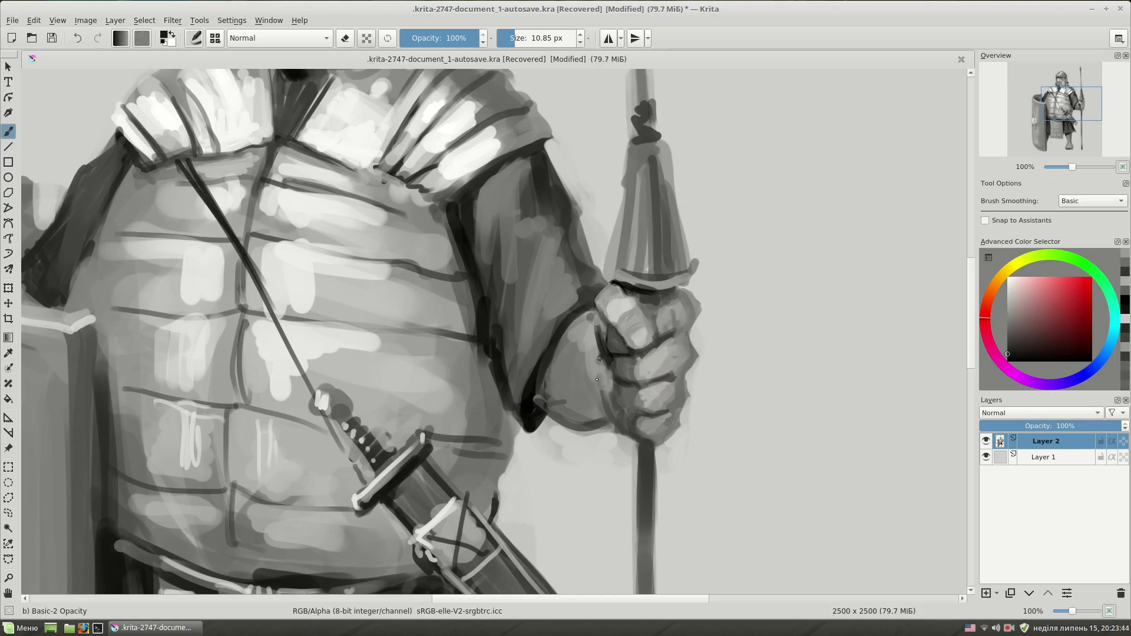
pyautogui.moveTo(613, 384); pyautogui.dragTo(616, 377)
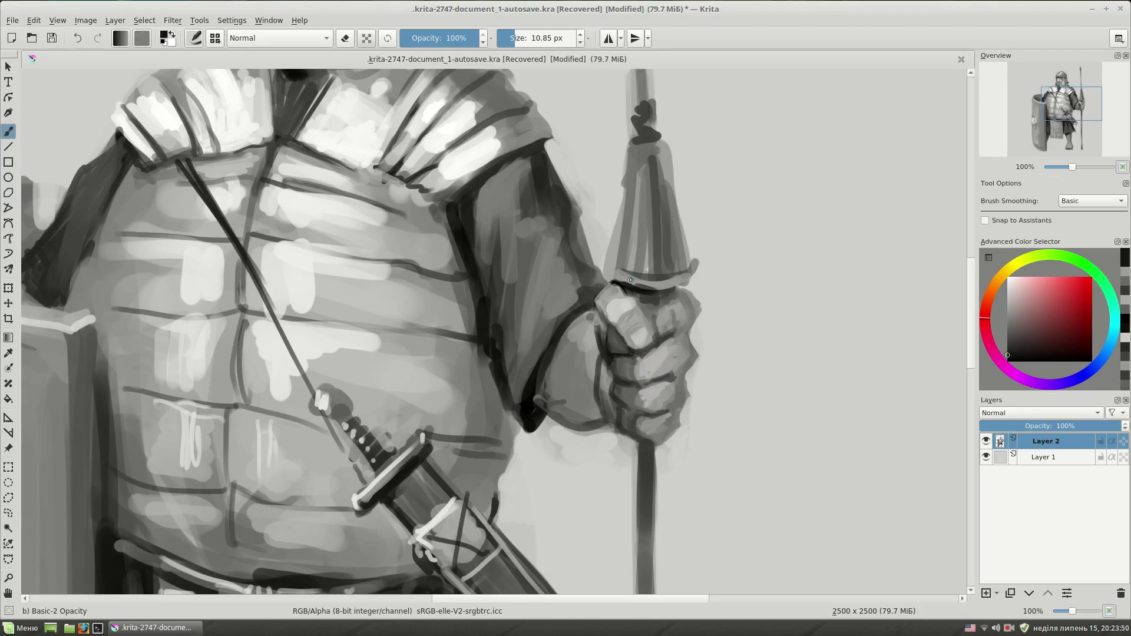
# Move the view down to bring the soldier's legs and feet into view
pyautogui.scroll(-2, 630, 280)
pyautogui.moveTo(584, 340); pyautogui.dragTo(639, 297)
pyautogui.keyDown('ctrl'); pyautogui.click(613, 297); pyautogui.keyUp('ctrl')
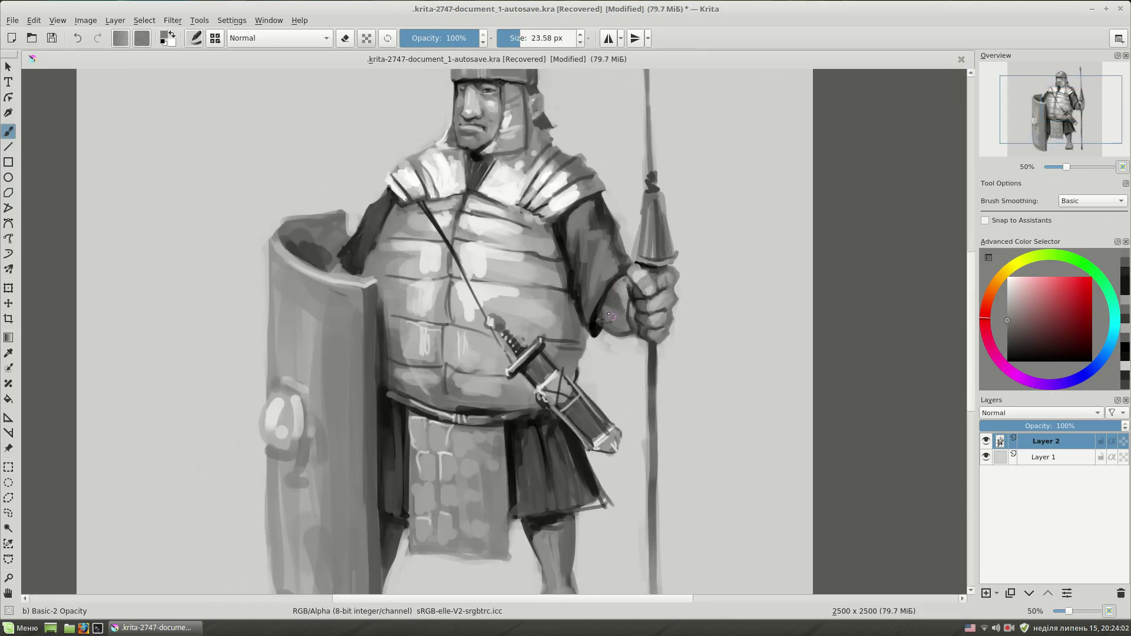
pyautogui.moveTo(631, 334); pyautogui.dragTo(687, 174)
# Paint a light stroke across the foot and a dark line along its sole
pyautogui.click(1007, 299)
pyautogui.keyDown('ctrl'); pyautogui.click(593, 465); pyautogui.keyUp('ctrl')
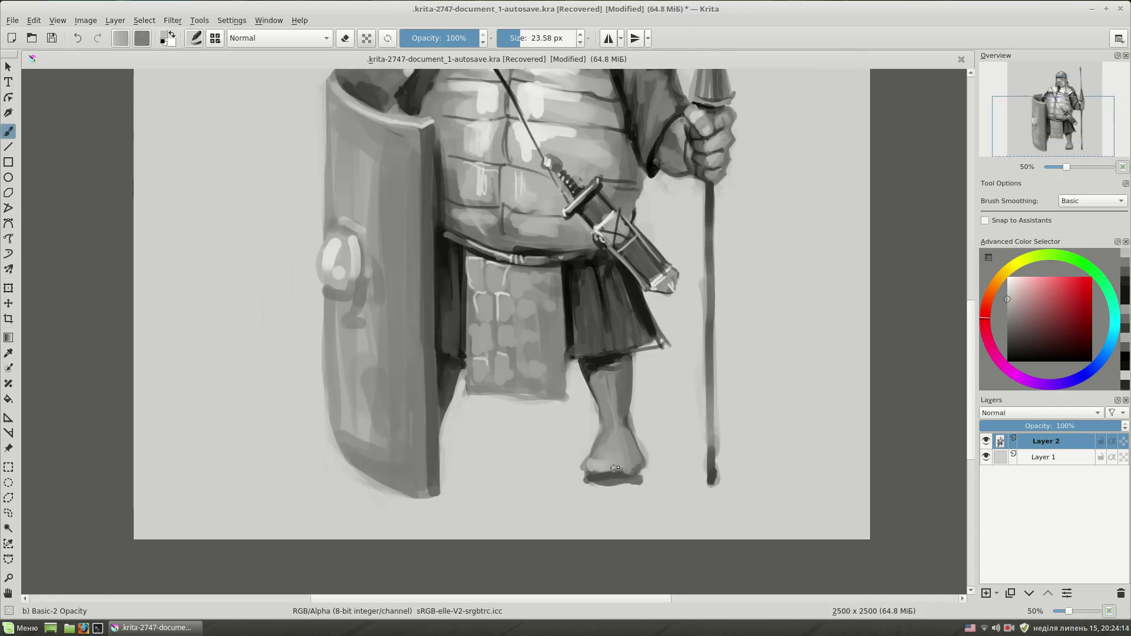
pyautogui.keyDown('ctrl'); pyautogui.click(674, 394); pyautogui.keyUp('ctrl')
pyautogui.press('[')
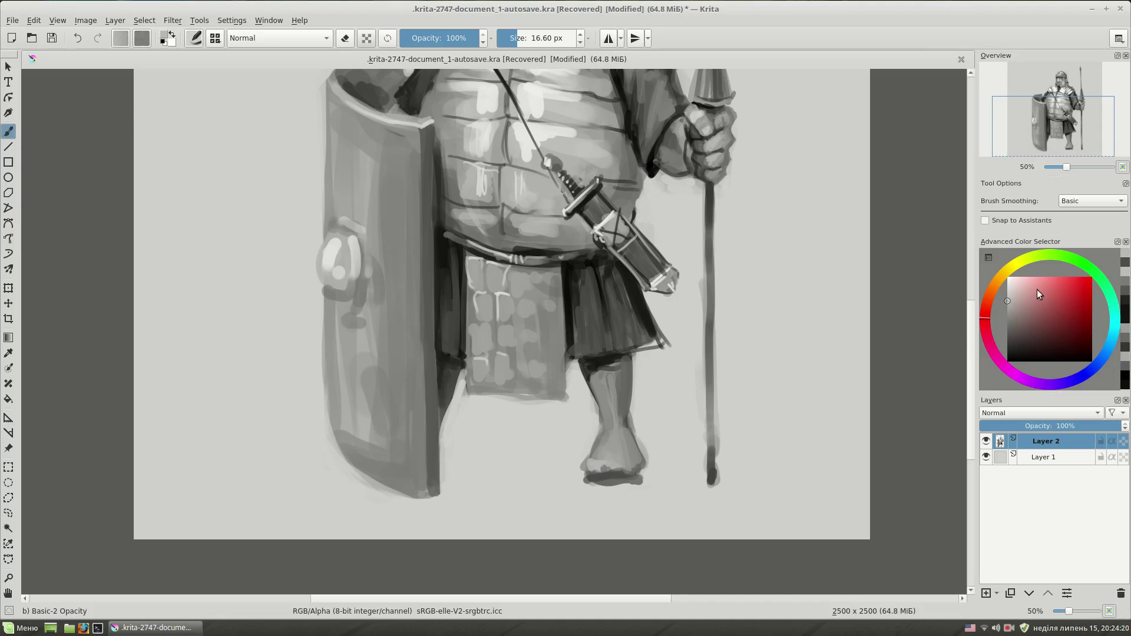
pyautogui.moveTo(606, 466); pyautogui.dragTo(635, 464)
pyautogui.keyDown('ctrl'); pyautogui.click(631, 396); pyautogui.keyUp('ctrl')
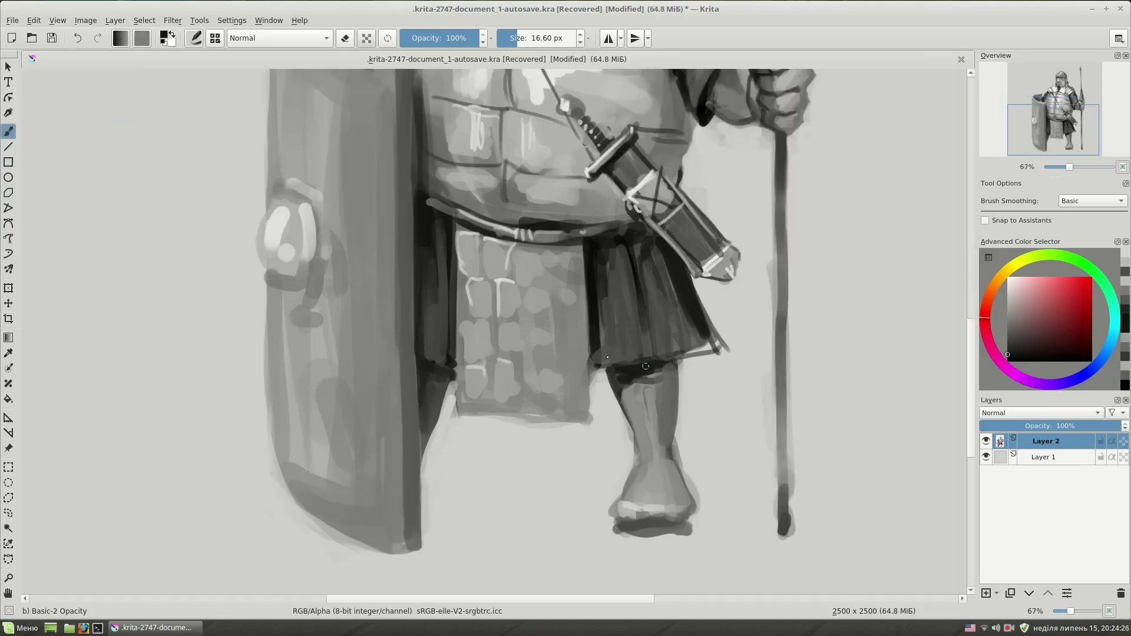
pyautogui.scroll(1, 631, 396)
pyautogui.moveTo(568, 455); pyautogui.dragTo(645, 456)
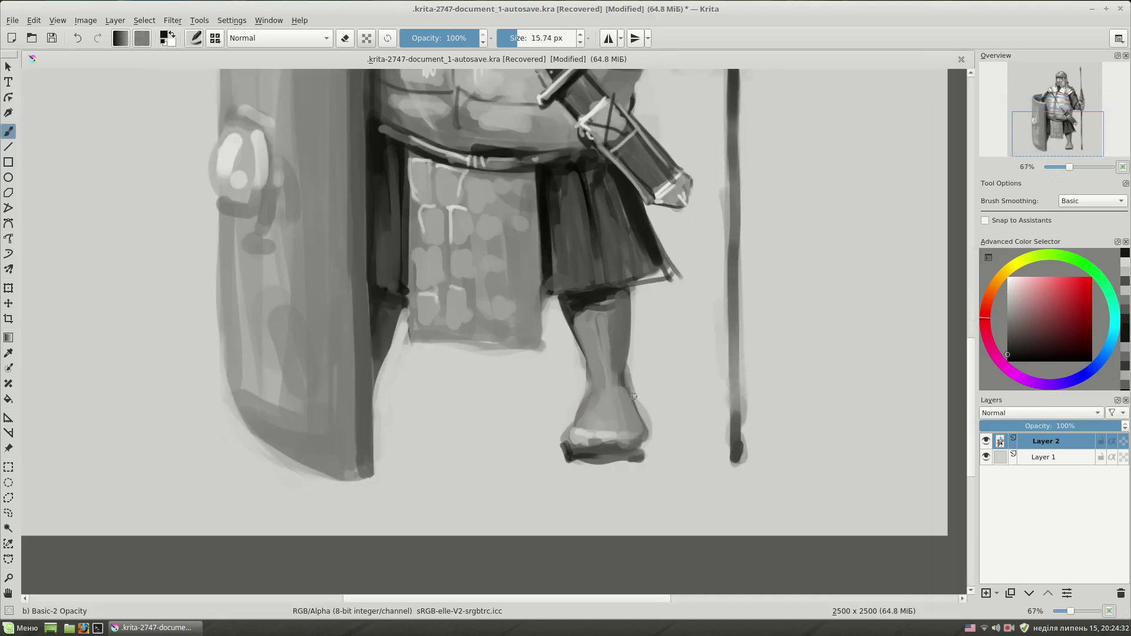
# Paint dark strap lines down the shin and curved straps across the foot and ankle
pyautogui.moveTo(605, 374); pyautogui.dragTo(605, 429)
pyautogui.moveTo(607, 366); pyautogui.dragTo(605, 431)
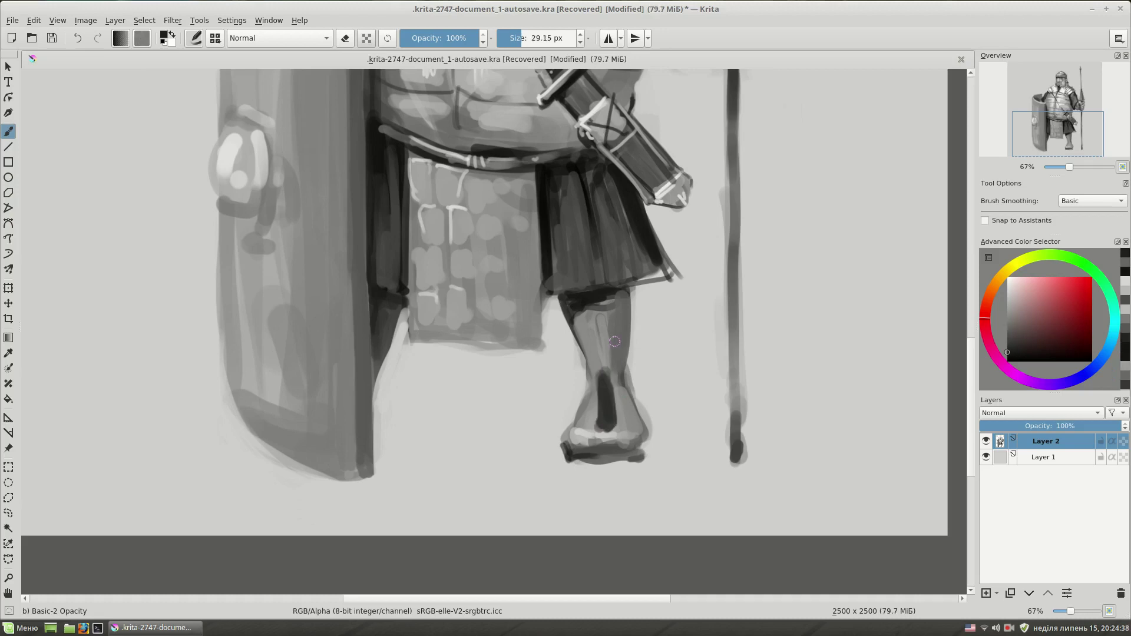
pyautogui.press('[')
pyautogui.moveTo(601, 324); pyautogui.dragTo(602, 383)
pyautogui.press(']')
pyautogui.moveTo(563, 439)
pyautogui.mouseDown()
pyautogui.moveTo(645, 433)
pyautogui.moveTo(629, 391)
pyautogui.mouseUp()
pyautogui.moveTo(589, 384)
pyautogui.mouseDown()
pyautogui.moveTo(629, 372)
pyautogui.moveTo(626, 354)
pyautogui.mouseUp()
# Add horizontal and vertical straps on the shin, then check the whole figure
pyautogui.moveTo(582, 346); pyautogui.dragTo(628, 341)
pyautogui.moveTo(570, 328)
pyautogui.mouseDown()
pyautogui.moveTo(630, 324)
pyautogui.moveTo(623, 423)
pyautogui.mouseUp()
pyautogui.moveTo(626, 329); pyautogui.dragTo(635, 424)
pyautogui.moveTo(592, 337)
pyautogui.mouseDown()
pyautogui.moveTo(598, 424)
pyautogui.moveTo(646, 430)
pyautogui.mouseUp()
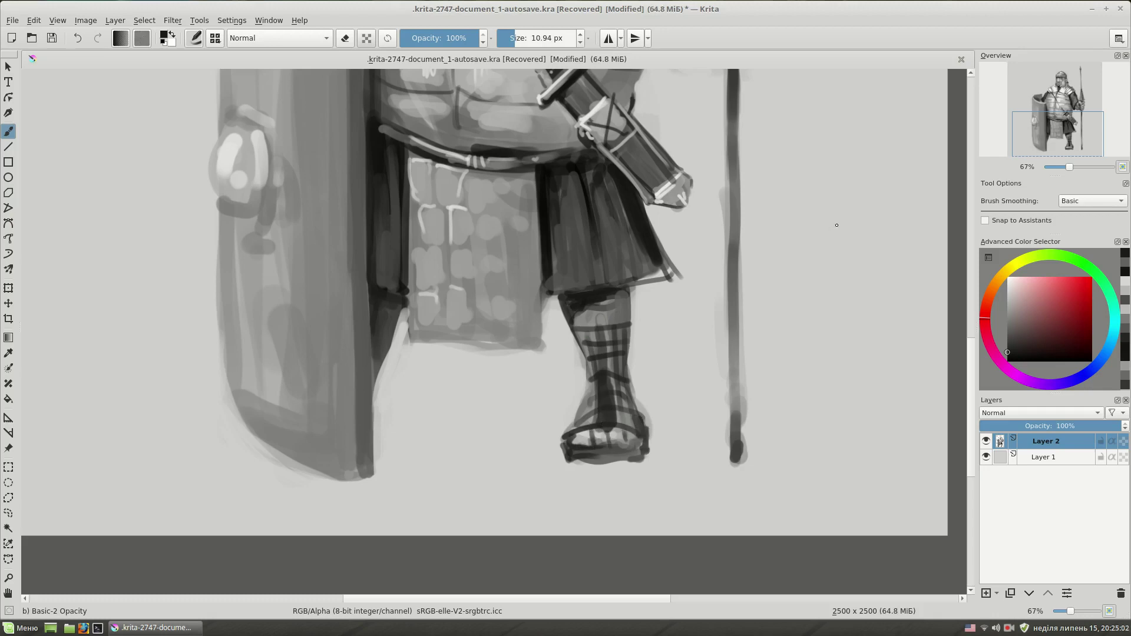
pyautogui.press('-')
pyautogui.press('-')
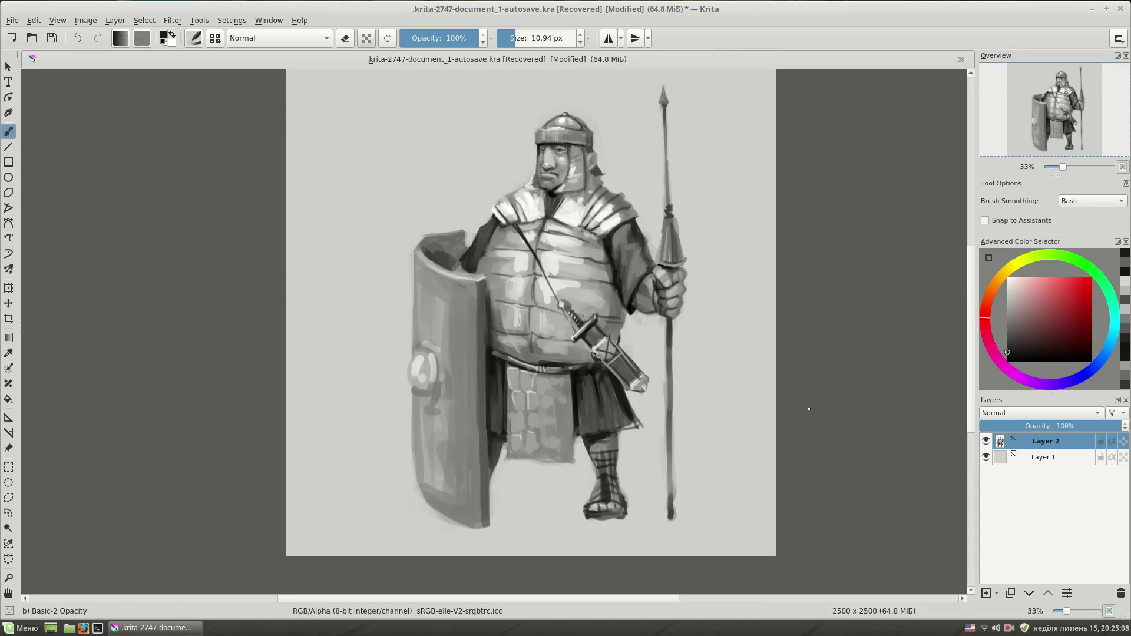
pyautogui.press('+')
pyautogui.press('+')
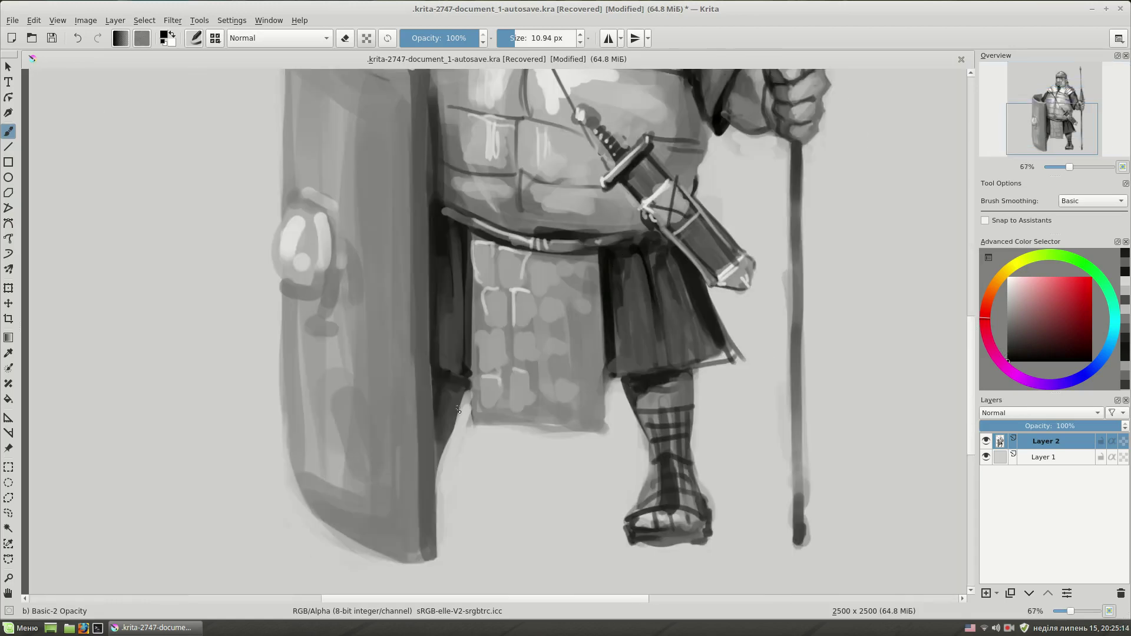
# Darken a short stretch of the shield's edge and paint a dark line down its inner edge
pyautogui.moveTo(457, 412); pyautogui.dragTo(437, 405)
pyautogui.scroll(5, 446, 407)
pyautogui.scroll(-1, 626, 289)
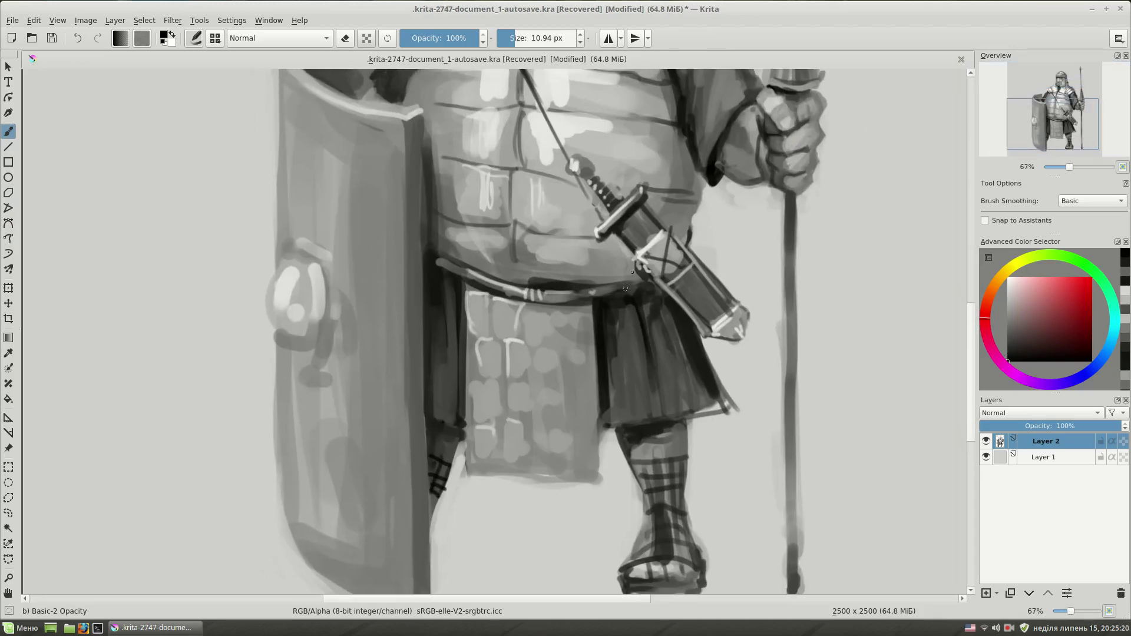
pyautogui.moveTo(406, 121); pyautogui.dragTo(410, 397)
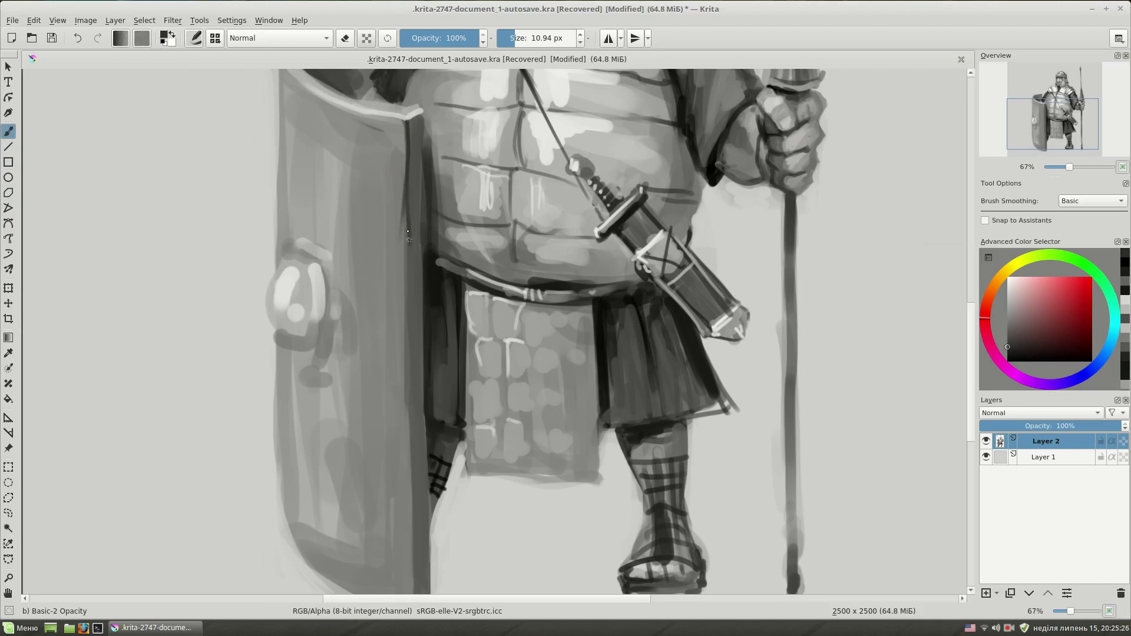
pyautogui.scroll(6, 411, 197)
# Add a light grey rim stroke and shade the shield's upper inner area darker
pyautogui.keyDown('ctrl'); pyautogui.click(406, 194); pyautogui.keyUp('ctrl')
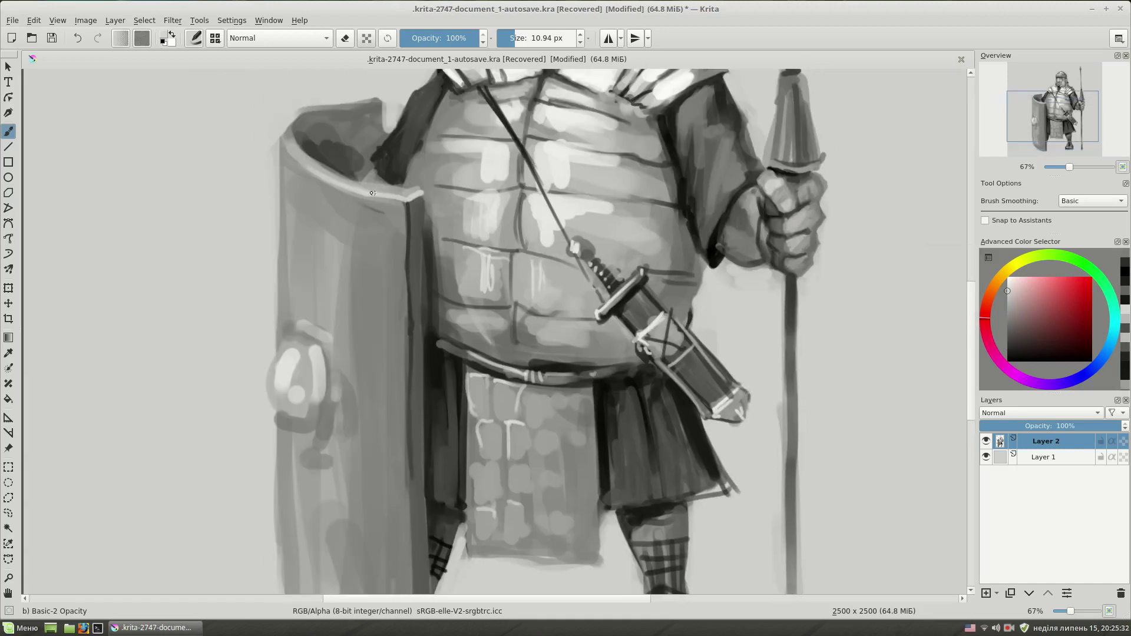
pyautogui.moveTo(389, 190); pyautogui.dragTo(366, 197)
pyautogui.keyDown('ctrl'); pyautogui.click(371, 188); pyautogui.keyUp('ctrl')
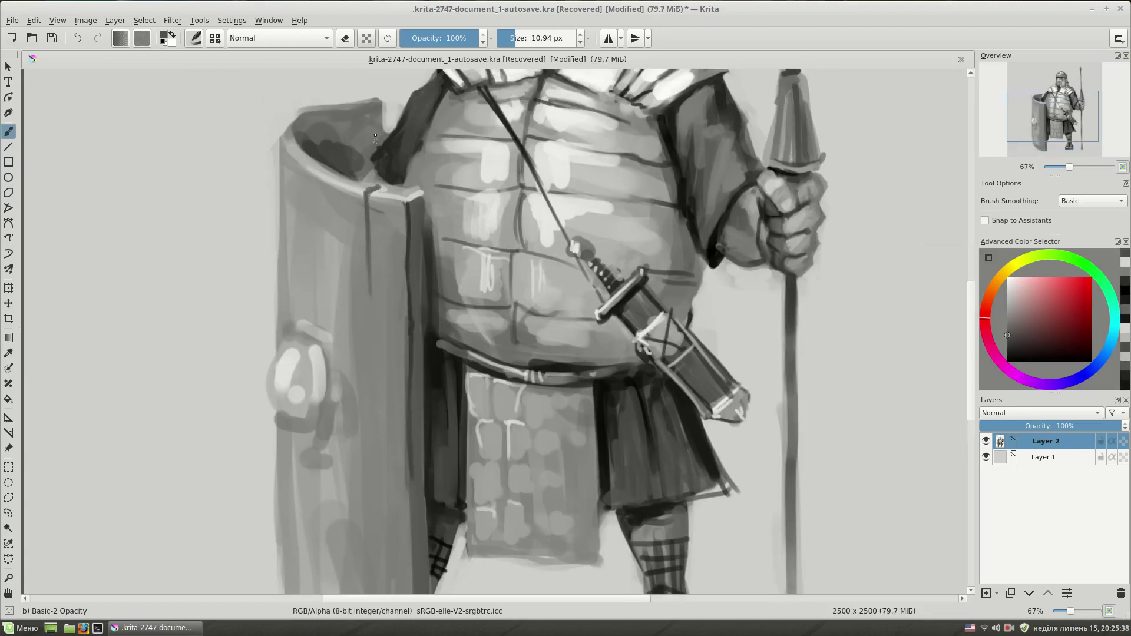
pyautogui.moveTo(353, 127)
pyautogui.mouseDown()
pyautogui.moveTo(330, 141)
pyautogui.moveTo(365, 173)
pyautogui.moveTo(344, 148)
pyautogui.mouseUp()
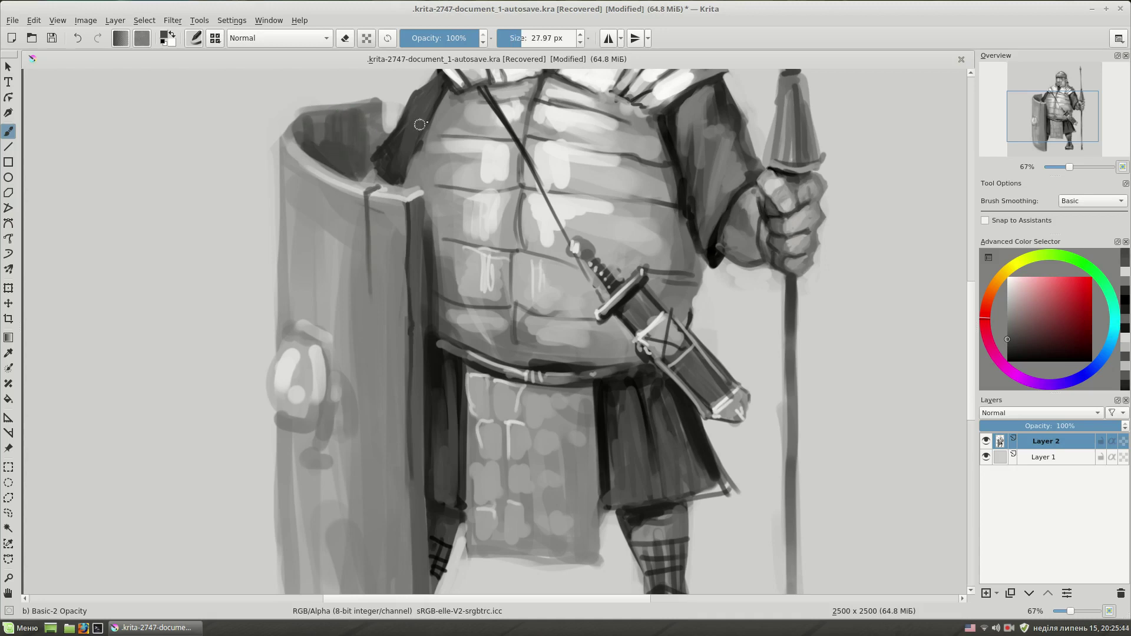
pyautogui.moveTo(428, 124); pyautogui.dragTo(453, 80)
# Paint a thin dark vertical line, then highlight the shield's top rim in lighter grey
pyautogui.press('[')
pyautogui.press('[')
pyautogui.press('[')
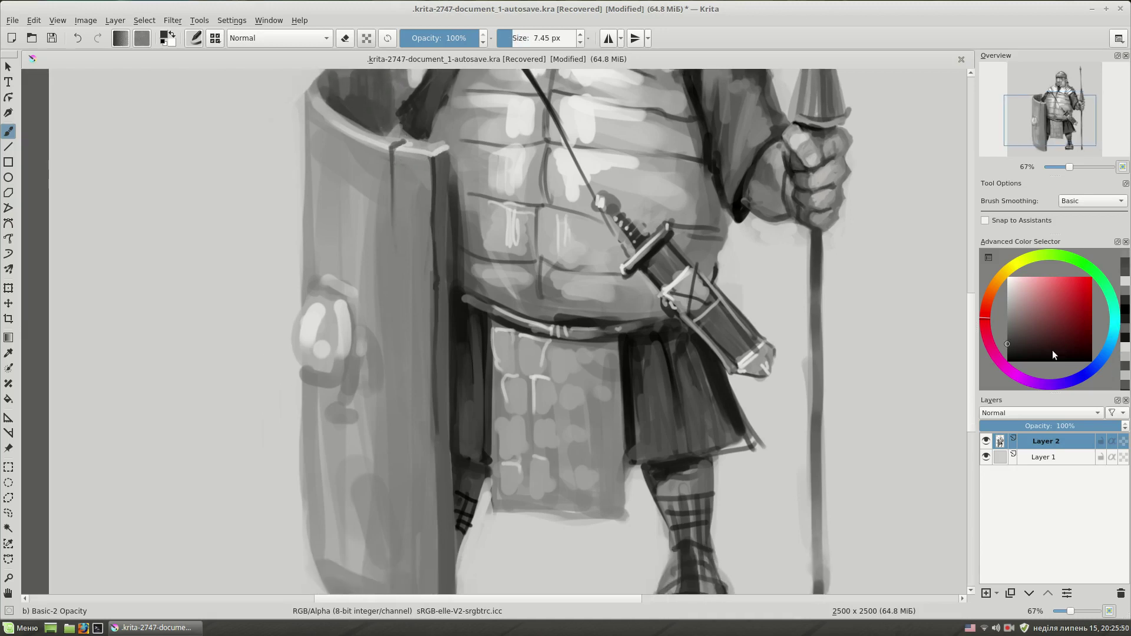
pyautogui.moveTo(394, 154); pyautogui.dragTo(392, 189)
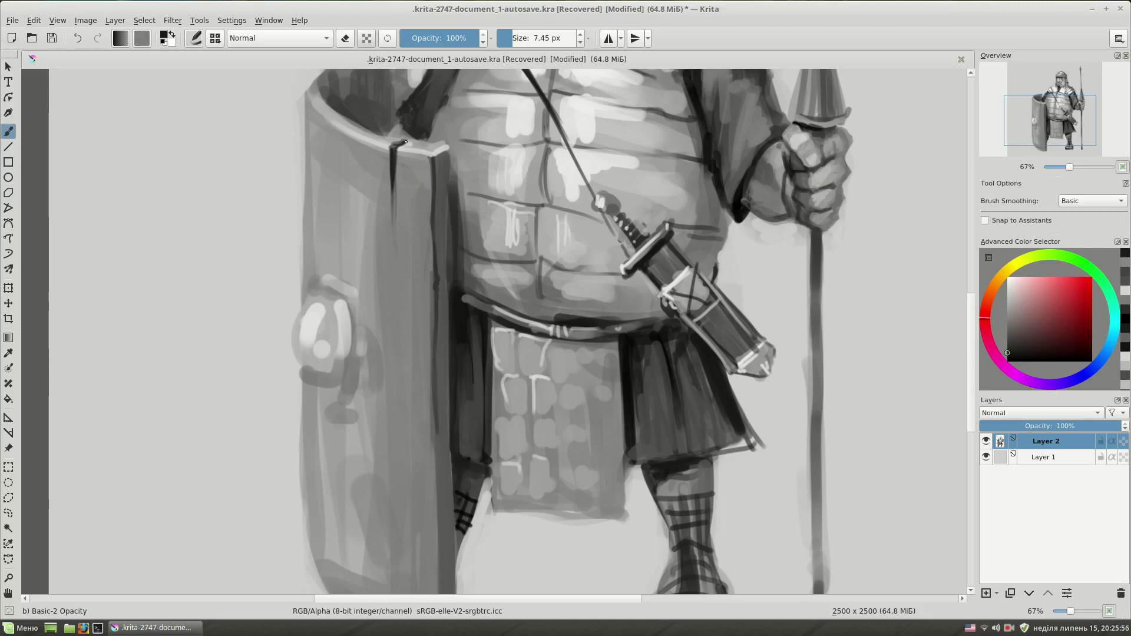
pyautogui.moveTo(473, 200); pyautogui.dragTo(476, 244)
pyautogui.press(']')
pyautogui.press(']')
pyautogui.keyDown('ctrl'); pyautogui.click(323, 151); pyautogui.keyUp('ctrl')
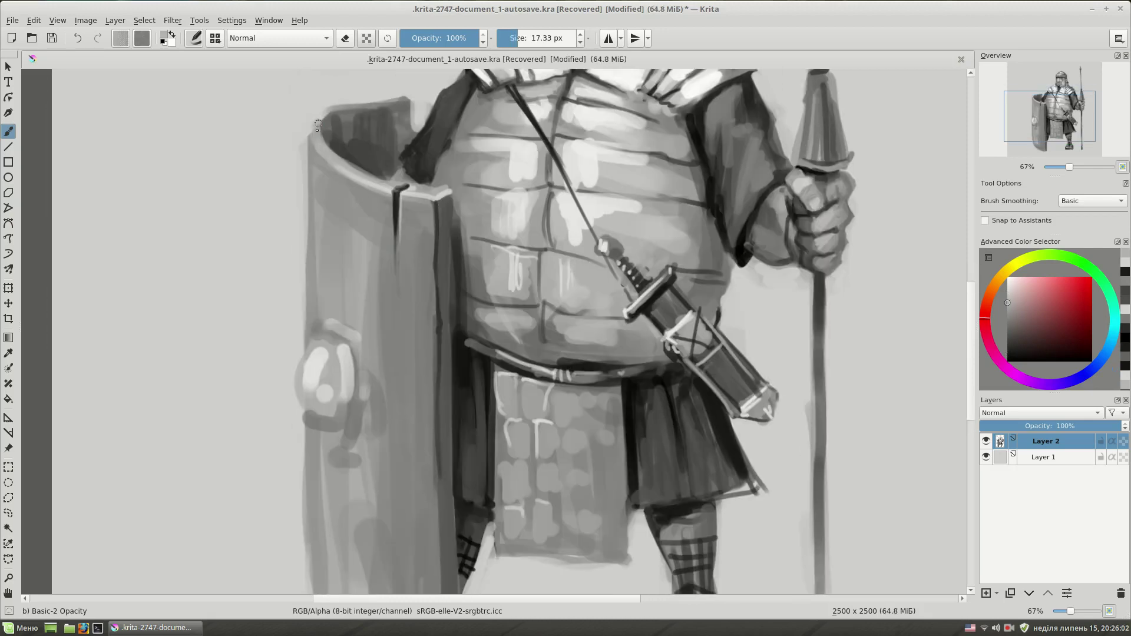
pyautogui.moveTo(379, 105); pyautogui.dragTo(321, 133)
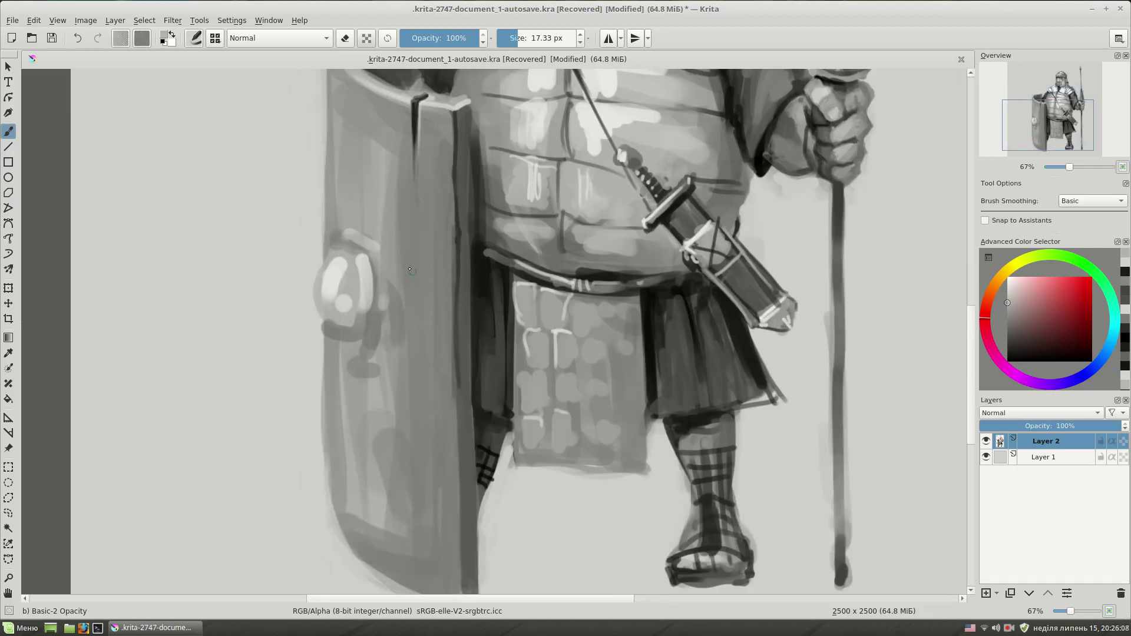
pyautogui.moveTo(343, 400); pyautogui.dragTo(361, 311)
# Darken the shield edge, outline the round boss in dark grey and add white highlights
pyautogui.keyDown('ctrl'); pyautogui.click(465, 265); pyautogui.keyUp('ctrl')
pyautogui.moveTo(463, 362); pyautogui.dragTo(465, 445)
pyautogui.moveTo(346, 331)
pyautogui.mouseDown()
pyautogui.moveTo(369, 278)
pyautogui.moveTo(321, 321)
pyautogui.mouseUp()
pyautogui.moveTo(326, 264)
pyautogui.mouseDown()
pyautogui.moveTo(367, 247)
pyautogui.moveTo(337, 318)
pyautogui.moveTo(362, 289)
pyautogui.moveTo(358, 313)
pyautogui.moveTo(342, 300)
pyautogui.mouseUp()
pyautogui.keyDown('ctrl'); pyautogui.click(341, 315); pyautogui.keyUp('ctrl')
pyautogui.keyDown('ctrl'); pyautogui.click(366, 283); pyautogui.keyUp('ctrl')
pyautogui.keyDown('ctrl'); pyautogui.click(503, 353); pyautogui.keyUp('ctrl')
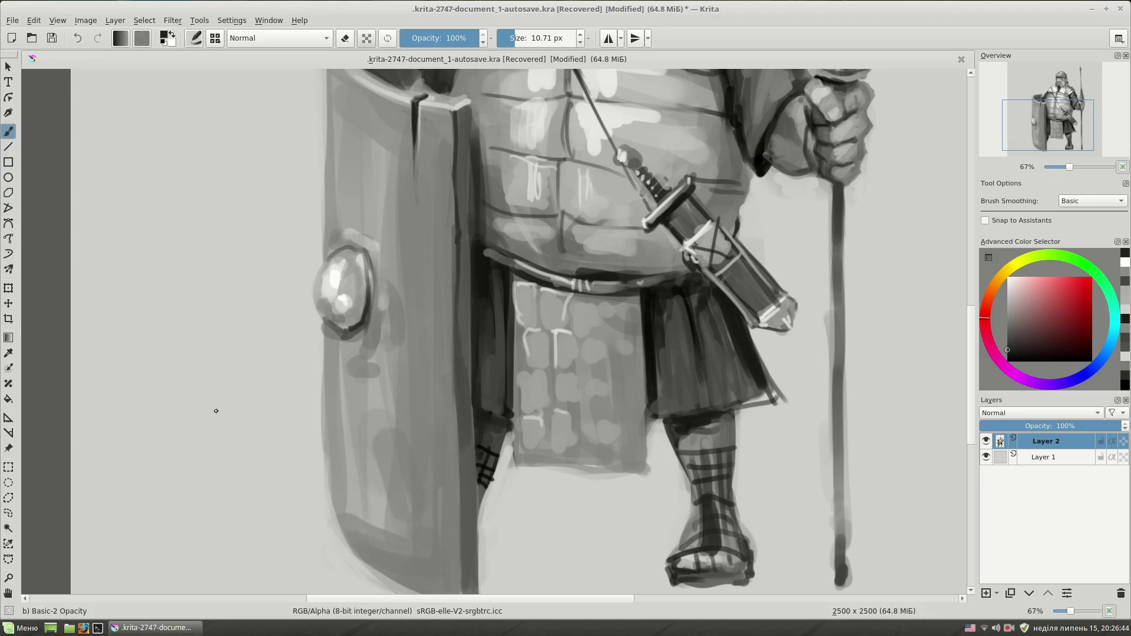
# Paint light grey beside the boss and draw a dark rectangular plate border around it
pyautogui.keyDown('ctrl'); pyautogui.click(377, 229); pyautogui.keyUp('ctrl')
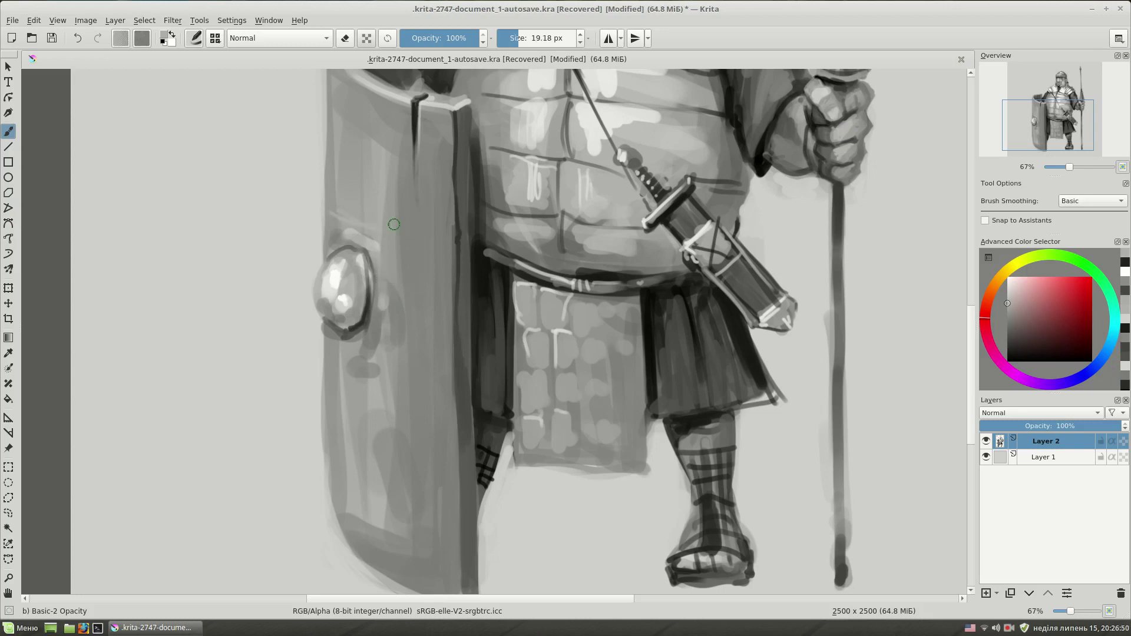
pyautogui.moveTo(386, 236); pyautogui.dragTo(347, 359)
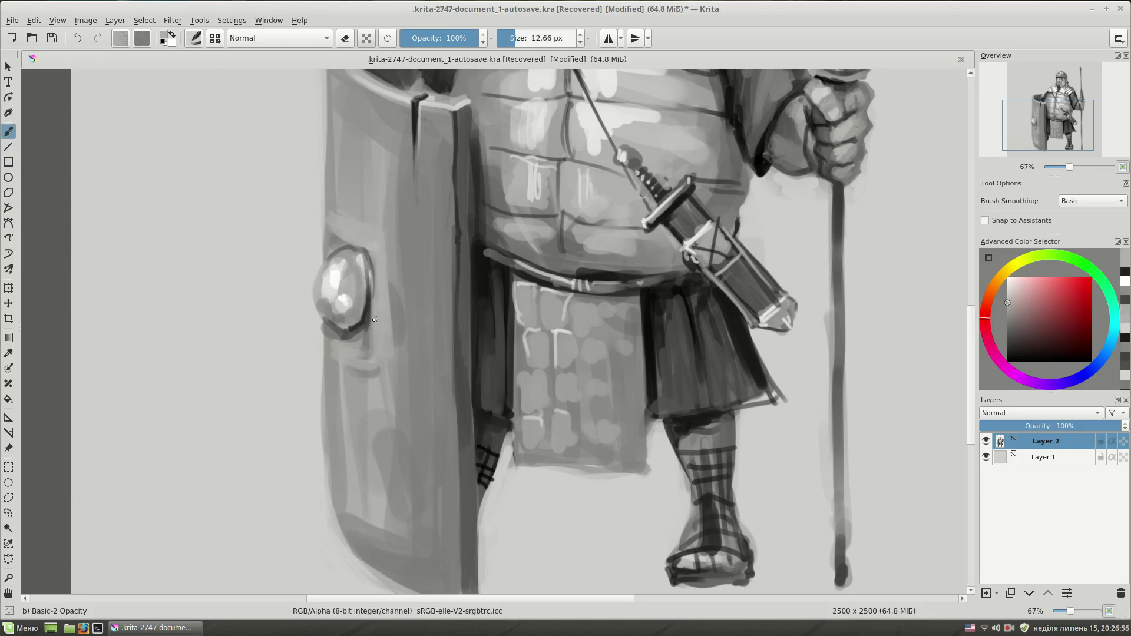
pyautogui.keyDown('ctrl'); pyautogui.click(375, 319); pyautogui.keyUp('ctrl')
pyautogui.moveTo(389, 237); pyautogui.dragTo(394, 382)
pyautogui.moveTo(333, 358); pyautogui.dragTo(389, 383)
pyautogui.moveTo(333, 207); pyautogui.dragTo(388, 234)
pyautogui.moveTo(391, 175); pyautogui.dragTo(395, 212)
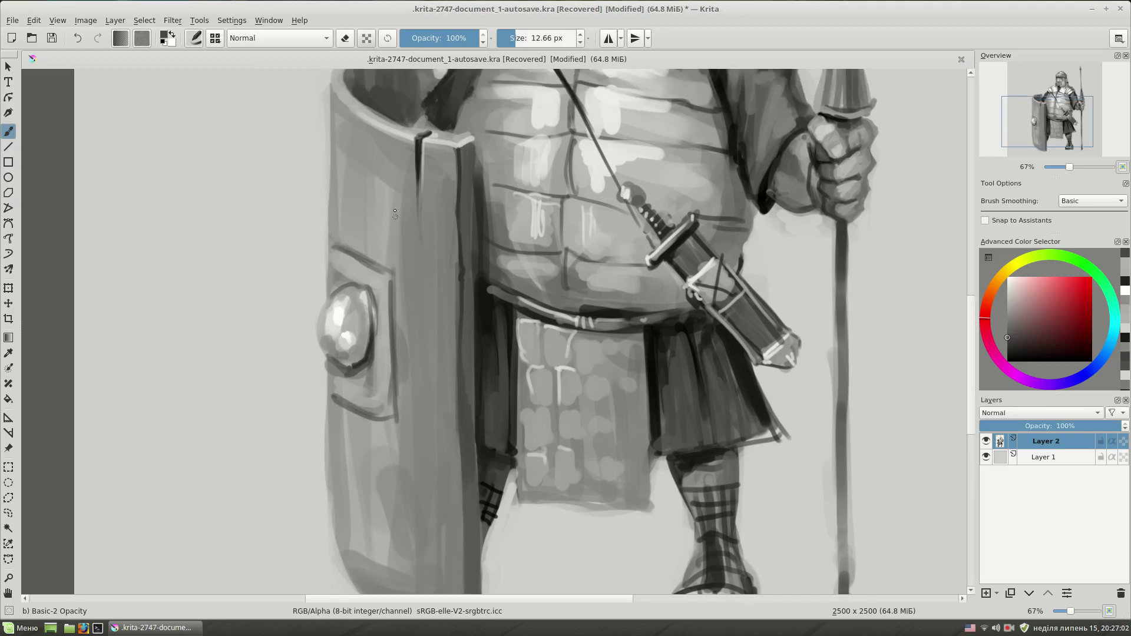
# Lighten the shield's left edge, add a thin dark edge line and highlight the plate's bottom edge
pyautogui.keyDown('ctrl'); pyautogui.click(392, 236); pyautogui.keyUp('ctrl')
pyautogui.moveTo(382, 259); pyautogui.dragTo(406, 260)
pyautogui.keyDown('ctrl'); pyautogui.click(415, 167); pyautogui.keyUp('ctrl')
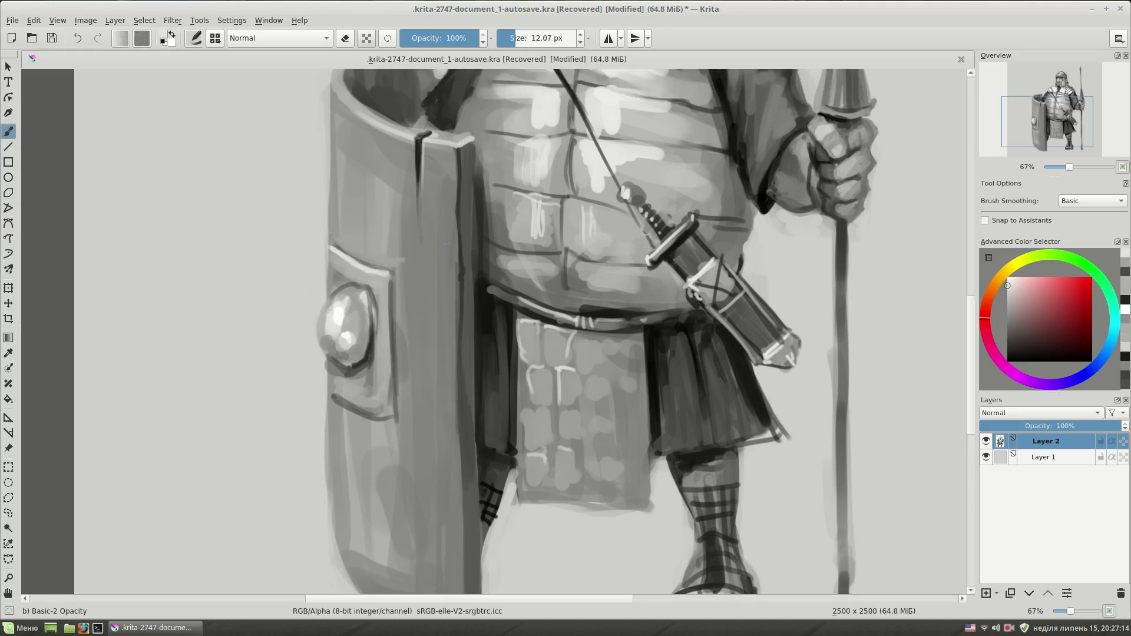
pyautogui.moveTo(329, 253); pyautogui.dragTo(327, 297)
pyautogui.keyDown('ctrl'); pyautogui.click(391, 413); pyautogui.keyUp('ctrl')
pyautogui.press('[')
pyautogui.press('[')
pyautogui.moveTo(394, 349); pyautogui.dragTo(392, 421)
pyautogui.keyDown('ctrl'); pyautogui.click(392, 409); pyautogui.keyUp('ctrl')
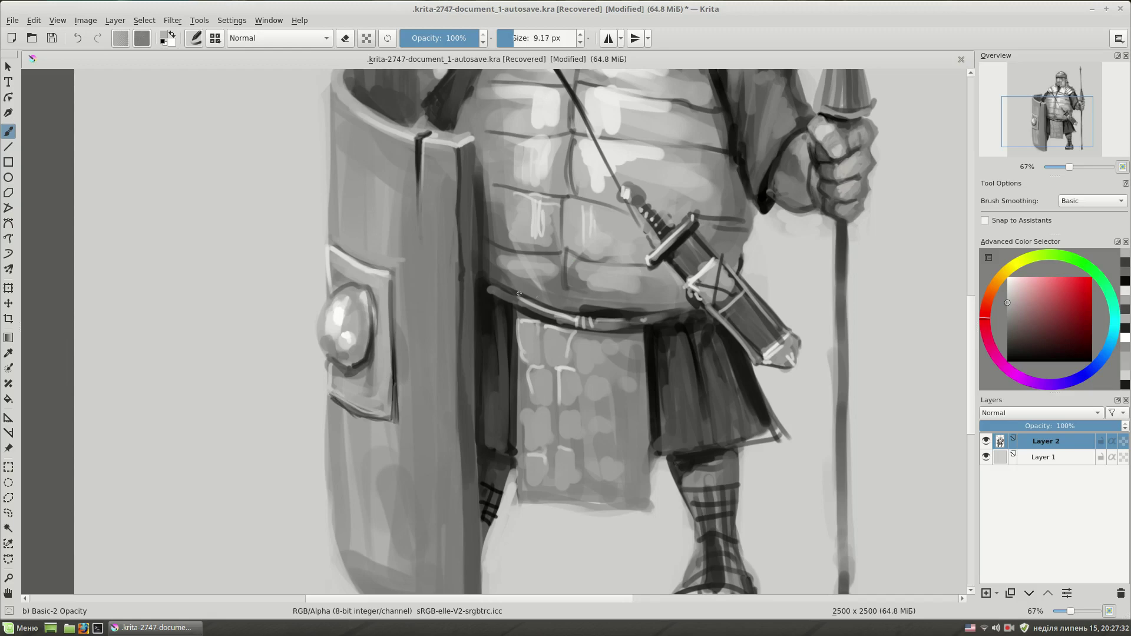
# Shade the shield's lower-left edge in darker grey with a larger brush
pyautogui.scroll(-3, 518, 292)
pyautogui.press(']')
pyautogui.press(']')
pyautogui.press(']')
pyautogui.keyDown('ctrl'); pyautogui.click(392, 424); pyautogui.keyUp('ctrl')
pyautogui.moveTo(392, 339); pyautogui.dragTo(377, 474)
pyautogui.moveTo(359, 388)
pyautogui.mouseDown()
pyautogui.moveTo(378, 486)
pyautogui.moveTo(403, 449)
pyautogui.mouseUp()
pyautogui.press('2')
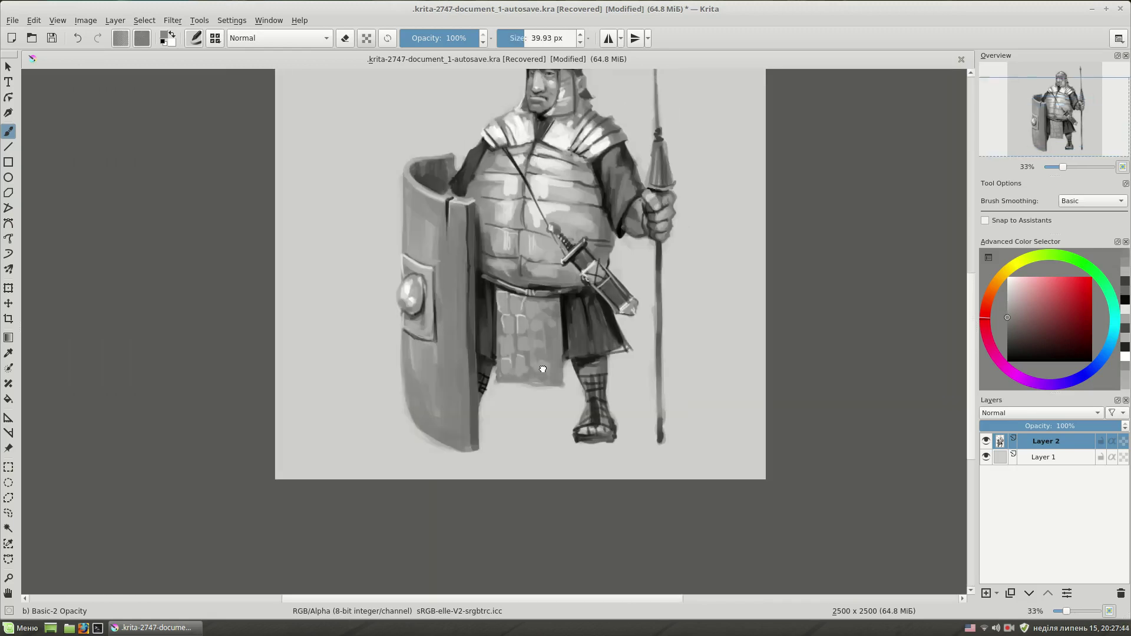
pyautogui.scroll(2, 412, 354)
pyautogui.scroll(1, 330, 361)
# Add small dark strokes and touch up the shield's left edge with sampled greys
pyautogui.keyDown('ctrl'); pyautogui.click(326, 365); pyautogui.keyUp('ctrl')
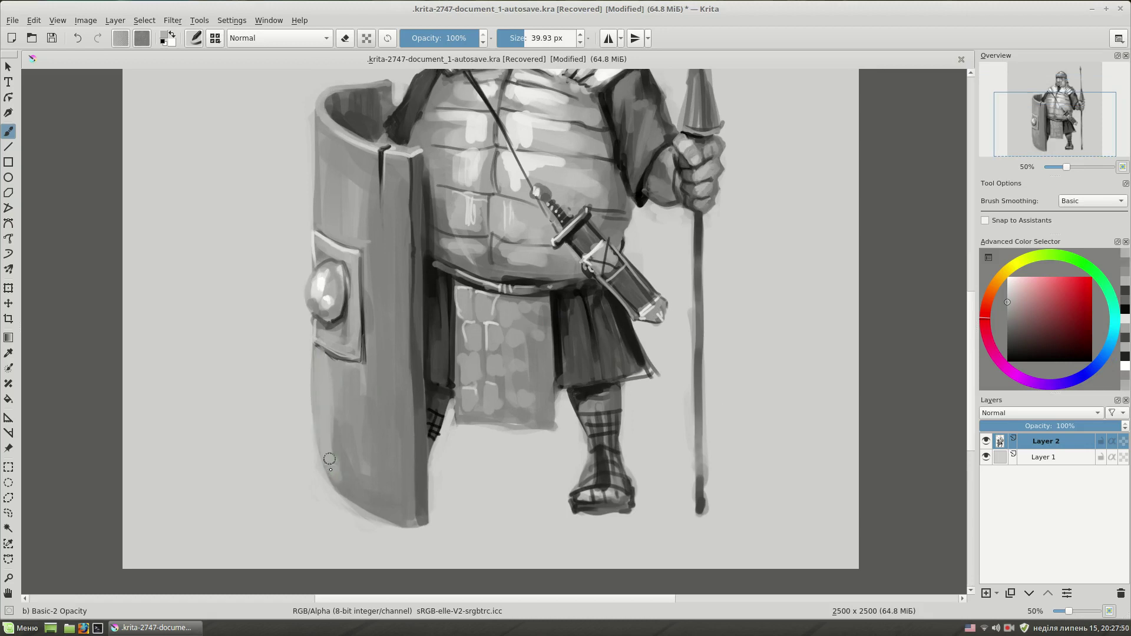
pyautogui.moveTo(326, 377); pyautogui.dragTo(333, 472)
pyautogui.press('[')
pyautogui.moveTo(332, 377); pyautogui.dragTo(329, 438)
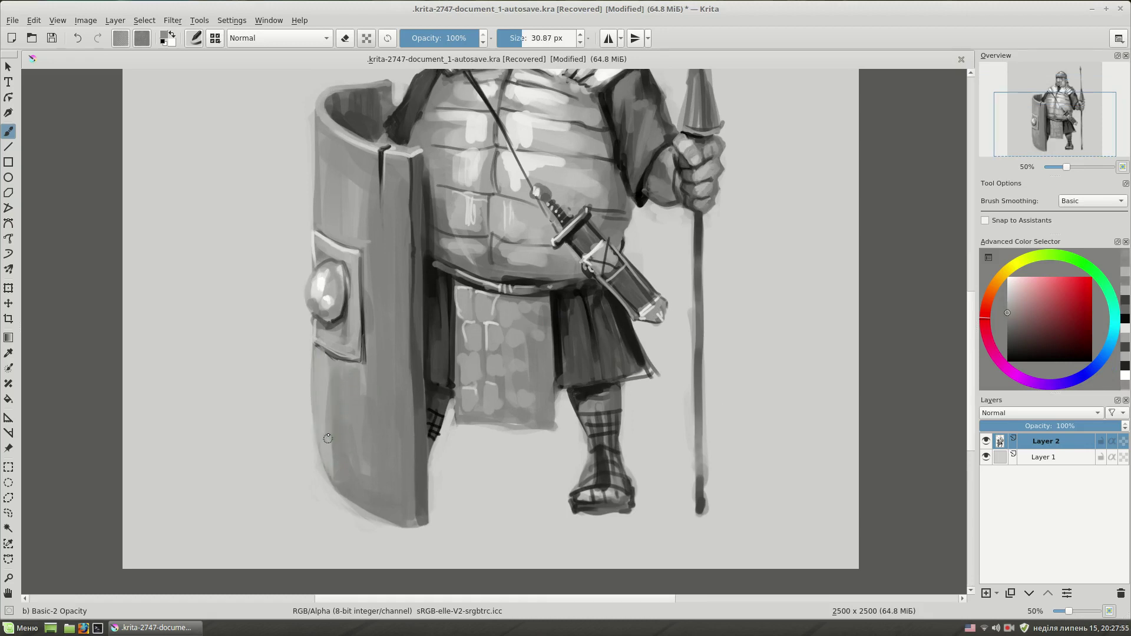
pyautogui.keyDown('ctrl'); pyautogui.click(323, 382); pyautogui.keyUp('ctrl')
pyautogui.moveTo(323, 382); pyautogui.dragTo(325, 354)
pyautogui.keyDown('ctrl'); pyautogui.click(322, 176); pyautogui.keyUp('ctrl')
pyautogui.moveTo(323, 175); pyautogui.dragTo(329, 200)
pyautogui.moveTo(322, 142)
pyautogui.mouseDown()
pyautogui.moveTo(350, 179)
pyautogui.moveTo(356, 236)
pyautogui.mouseUp()
pyautogui.moveTo(362, 156); pyautogui.dragTo(368, 212)
# Blend lighter tones across the shield face, cover the dark edge line and switch to eraser mode
pyautogui.keyDown('ctrl'); pyautogui.click(423, 224); pyautogui.keyUp('ctrl')
pyautogui.moveTo(396, 177)
pyautogui.mouseDown()
pyautogui.moveTo(403, 225)
pyautogui.moveTo(368, 166)
pyautogui.mouseUp()
pyautogui.keyDown('ctrl'); pyautogui.click(375, 185); pyautogui.keyUp('ctrl')
pyautogui.moveTo(489, 217); pyautogui.dragTo(471, 254)
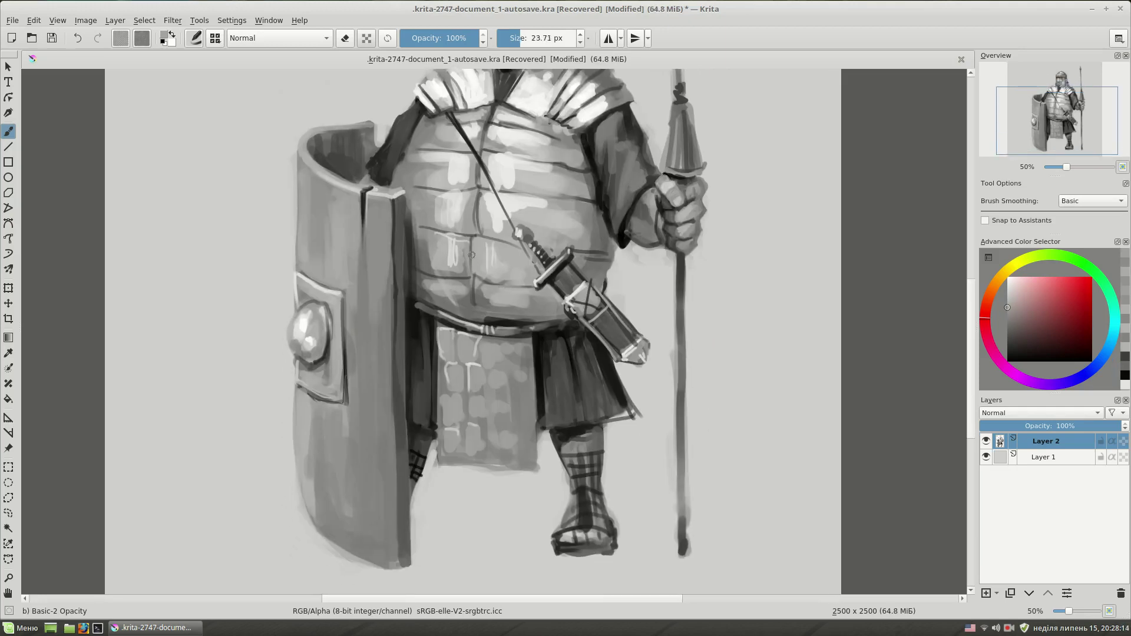
pyautogui.moveTo(323, 409)
pyautogui.mouseDown()
pyautogui.moveTo(341, 428)
pyautogui.moveTo(391, 398)
pyautogui.mouseUp()
pyautogui.keyDown('ctrl'); pyautogui.click(335, 463); pyautogui.keyUp('ctrl')
pyautogui.press('e')
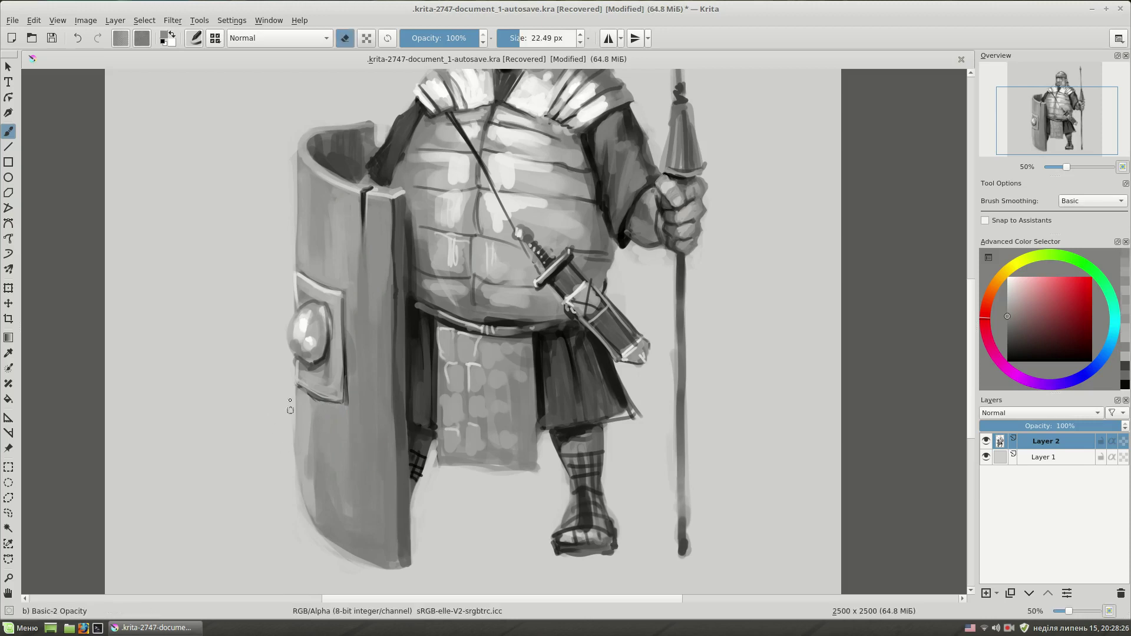
pyautogui.scroll(-3, 288, 147)
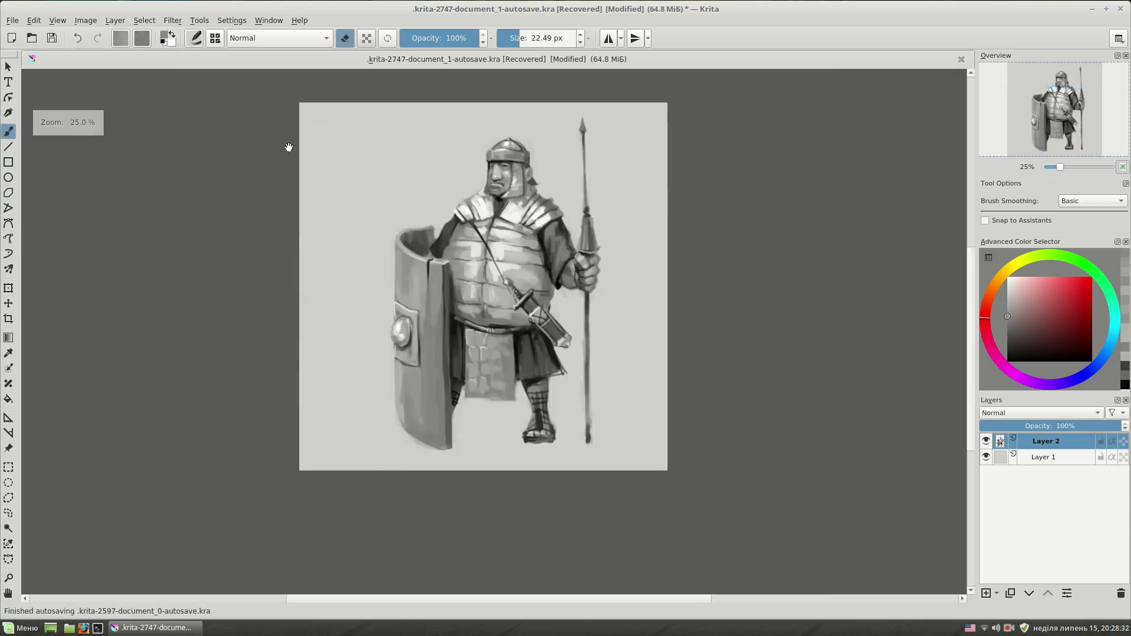
# Turn eraser mode off and paint dark strokes down the shield's right edge
pyautogui.scroll(3, 612, 331)
pyautogui.moveTo(612, 331); pyautogui.dragTo(670, 234)
pyautogui.press('e')
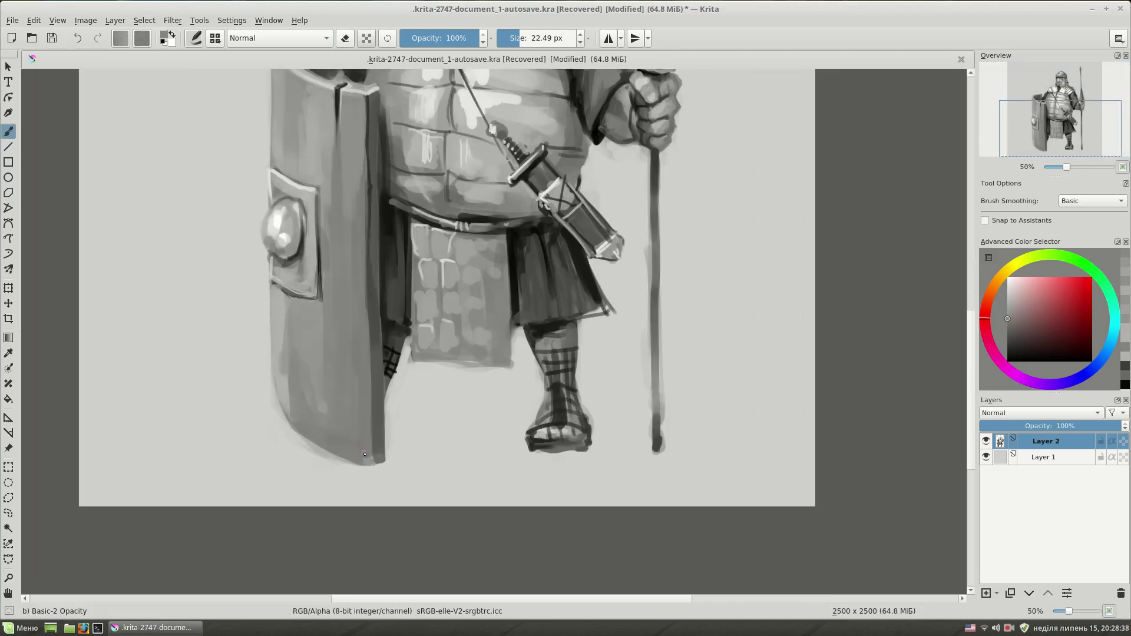
pyautogui.moveTo(372, 330); pyautogui.dragTo(379, 447)
pyautogui.moveTo(377, 396); pyautogui.dragTo(380, 464)
pyautogui.moveTo(380, 306); pyautogui.dragTo(380, 412)
# Paint a fine black line along the shield's right edge, then pick a dark grey
pyautogui.press('[')
pyautogui.press('d')
pyautogui.press('[')
pyautogui.press('[')
pyautogui.moveTo(383, 273)
pyautogui.mouseDown()
pyautogui.moveTo(383, 371)
pyautogui.moveTo(388, 323)
pyautogui.mouseUp()
pyautogui.keyDown('ctrl'); pyautogui.click(371, 284); pyautogui.keyUp('ctrl')
pyautogui.keyDown('ctrl'); pyautogui.click(375, 313); pyautogui.keyUp('ctrl')
# Paint grey strokes on the lower shield and smooth the tones of its left panel
pyautogui.keyDown('ctrl'); pyautogui.click(356, 440); pyautogui.keyUp('ctrl')
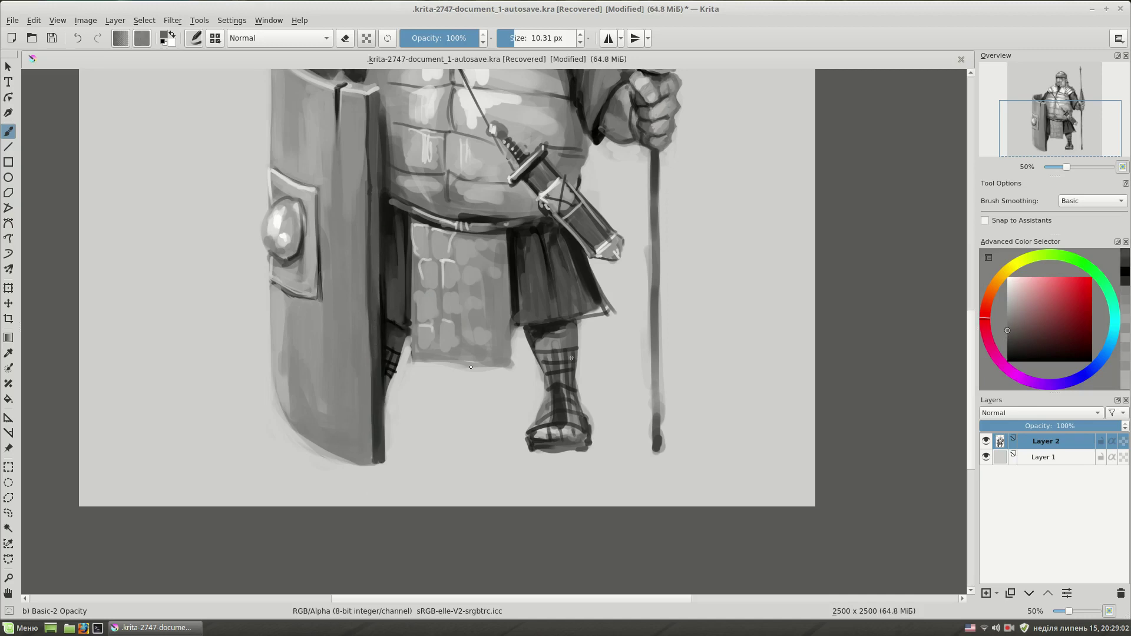
pyautogui.press(']')
pyautogui.press(']')
pyautogui.moveTo(337, 341)
pyautogui.mouseDown()
pyautogui.moveTo(339, 436)
pyautogui.moveTo(362, 460)
pyautogui.mouseUp()
pyautogui.keyDown('ctrl'); pyautogui.click(357, 439); pyautogui.keyUp('ctrl')
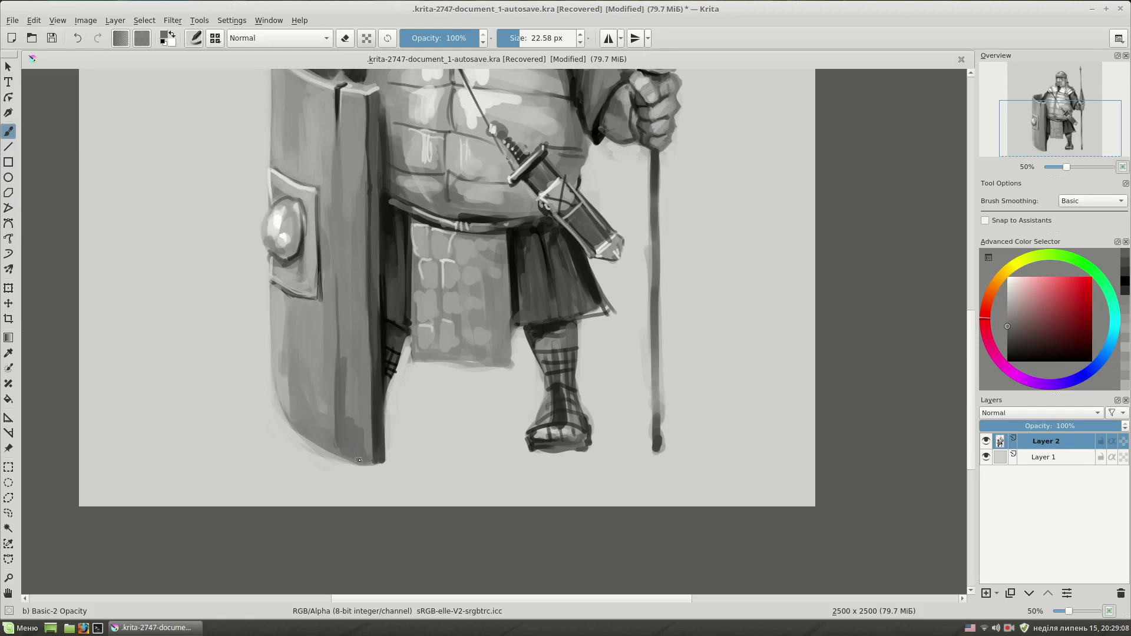
pyautogui.moveTo(348, 395); pyautogui.dragTo(340, 271)
pyautogui.keyDown('ctrl'); pyautogui.click(341, 274); pyautogui.keyUp('ctrl')
pyautogui.moveTo(317, 439); pyautogui.dragTo(309, 318)
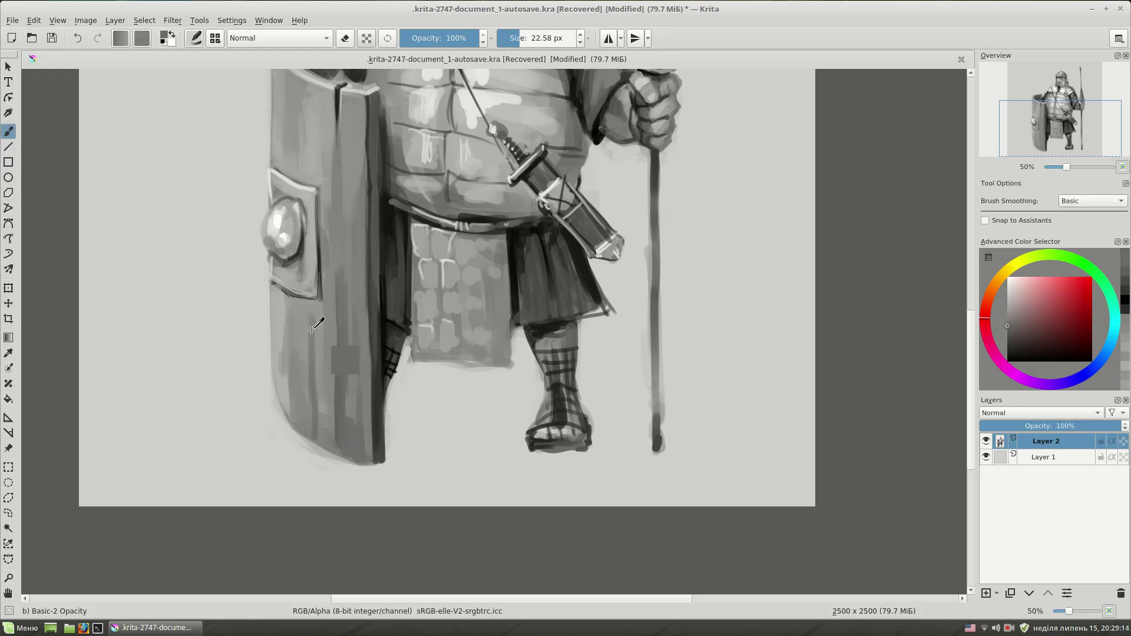
pyautogui.keyDown('ctrl'); pyautogui.click(321, 304); pyautogui.keyUp('ctrl')
# Add a small dark stroke on the shield edge and set up a finer near-black brush
pyautogui.scroll(3, 427, 241)
pyautogui.moveTo(294, 153); pyautogui.dragTo(293, 238)
pyautogui.scroll(3, 546, 243)
pyautogui.scroll(-1, 547, 242)
pyautogui.scroll(1, 577, 277)
pyautogui.scroll(1, 471, 248)
pyautogui.press('[')
pyautogui.press('[')
pyautogui.press('[')
pyautogui.keyDown('ctrl'); pyautogui.click(452, 291); pyautogui.keyUp('ctrl')
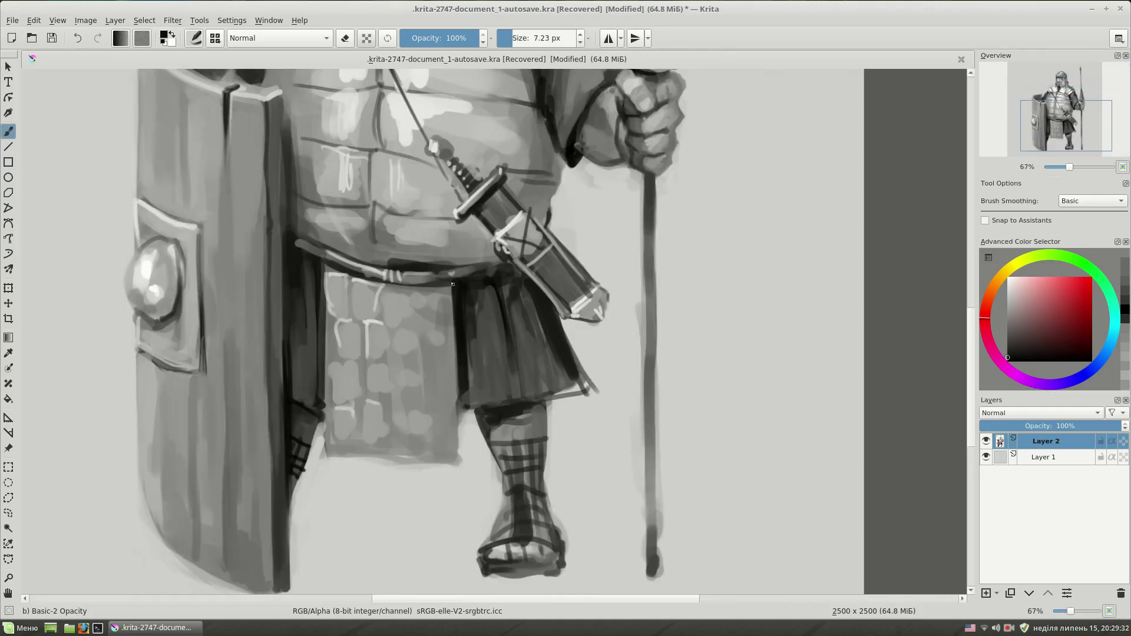
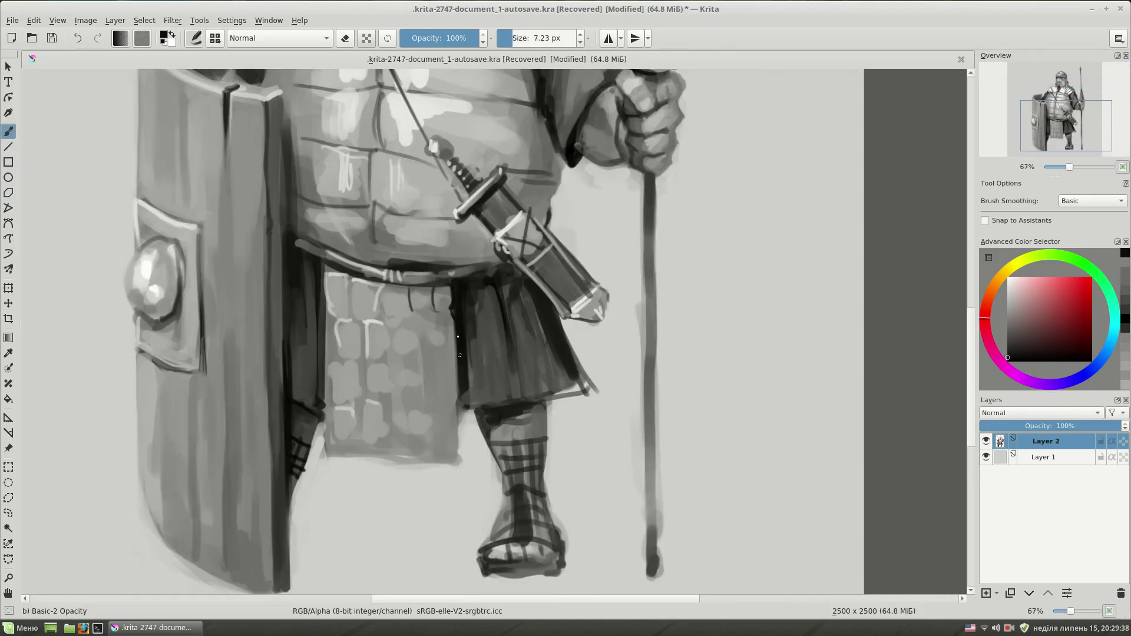
# Paint thin dark strokes on the tunic, including one along its left edge
pyautogui.moveTo(457, 389)
pyautogui.mouseDown()
pyautogui.moveTo(457, 436)
pyautogui.moveTo(410, 458)
pyautogui.mouseUp()
pyautogui.press('e')
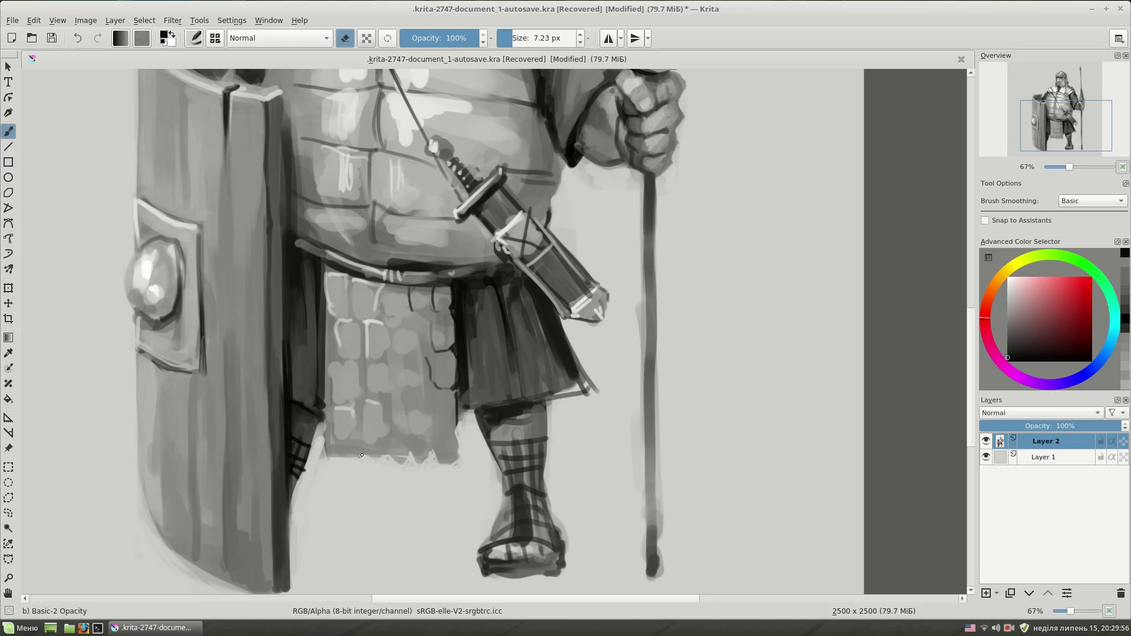
pyautogui.press(']')
pyautogui.press('e')
pyautogui.keyDown('ctrl'); pyautogui.click(321, 265); pyautogui.keyUp('ctrl')
pyautogui.press('[')
pyautogui.moveTo(329, 285); pyautogui.dragTo(324, 411)
# Add light grey strokes across the tunic, covering the dark tile outline
pyautogui.keyDown('ctrl'); pyautogui.click(332, 307); pyautogui.keyUp('ctrl')
pyautogui.moveTo(333, 313); pyautogui.dragTo(328, 356)
pyautogui.press(']')
pyautogui.moveTo(437, 286)
pyautogui.mouseDown()
pyautogui.moveTo(437, 348)
pyautogui.moveTo(418, 299)
pyautogui.mouseUp()
pyautogui.moveTo(436, 355); pyautogui.dragTo(437, 386)
pyautogui.moveTo(401, 347); pyautogui.dragTo(405, 323)
pyautogui.scroll(-2, 478, 362)
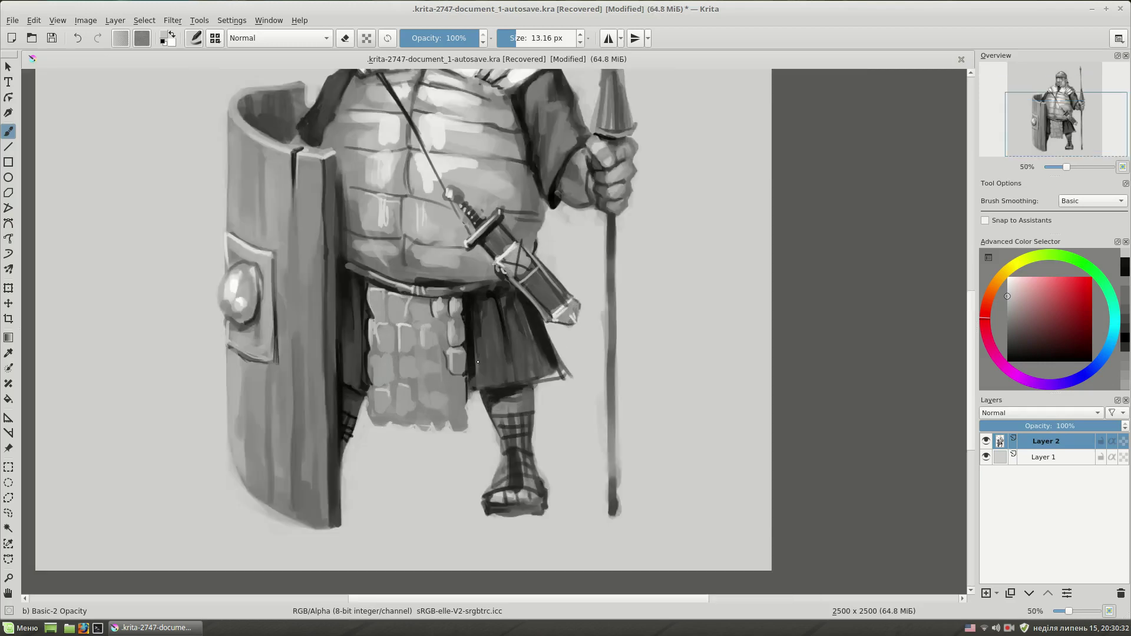
pyautogui.scroll(3, 353, 306)
# Paint near-black strokes on the left armour tiles with a smaller brush
pyautogui.keyDown('ctrl'); pyautogui.click(276, 305); pyautogui.keyUp('ctrl')
pyautogui.press('[')
pyautogui.moveTo(281, 255)
pyautogui.mouseDown()
pyautogui.moveTo(287, 303)
pyautogui.moveTo(318, 302)
pyautogui.mouseUp()
pyautogui.moveTo(316, 282); pyautogui.dragTo(301, 374)
pyautogui.moveTo(330, 348); pyautogui.dragTo(301, 434)
# Darken the lower right edge of the tunic tiles with short dark lines
pyautogui.scroll(-2, 415, 300)
pyautogui.moveTo(449, 370); pyautogui.dragTo(465, 431)
pyautogui.moveTo(449, 411); pyautogui.dragTo(438, 428)
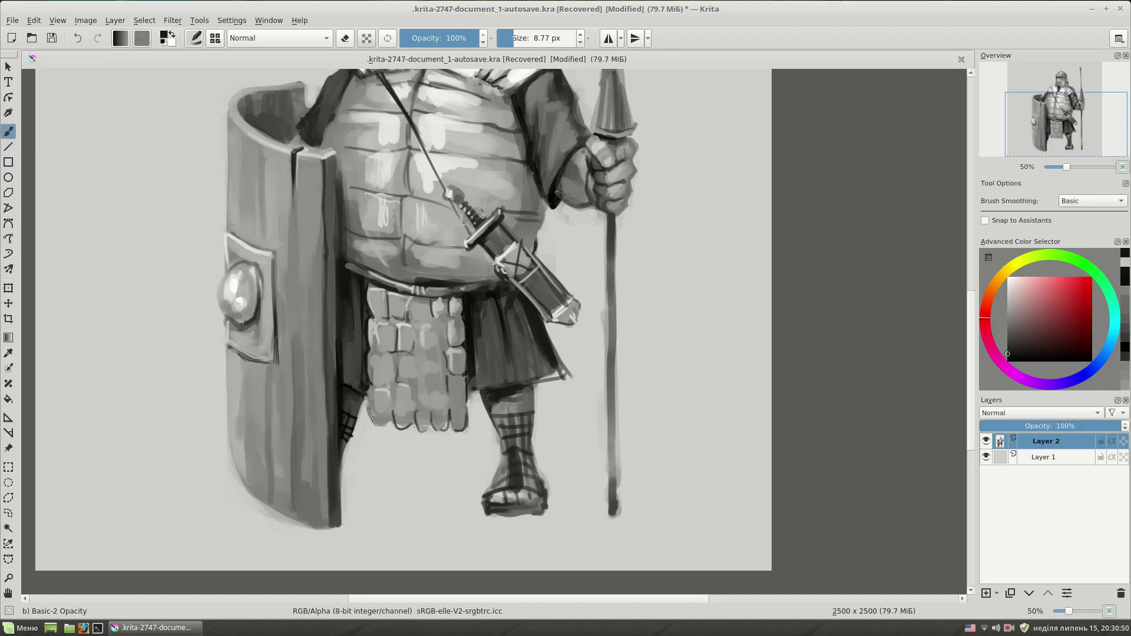
pyautogui.moveTo(513, 248); pyautogui.dragTo(508, 395)
pyautogui.scroll(2, 473, 263)
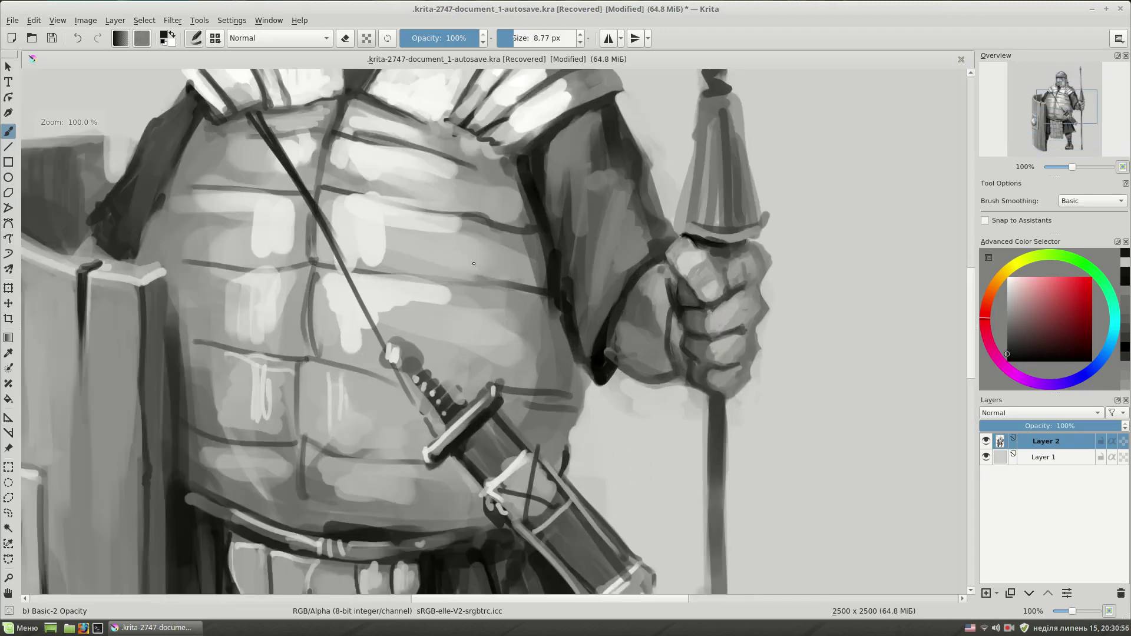
# Darken the right eye with sampled dark greys and a finer brush
pyautogui.scroll(1, 480, 265)
pyautogui.keyDown('ctrl'); pyautogui.click(489, 268); pyautogui.keyUp('ctrl')
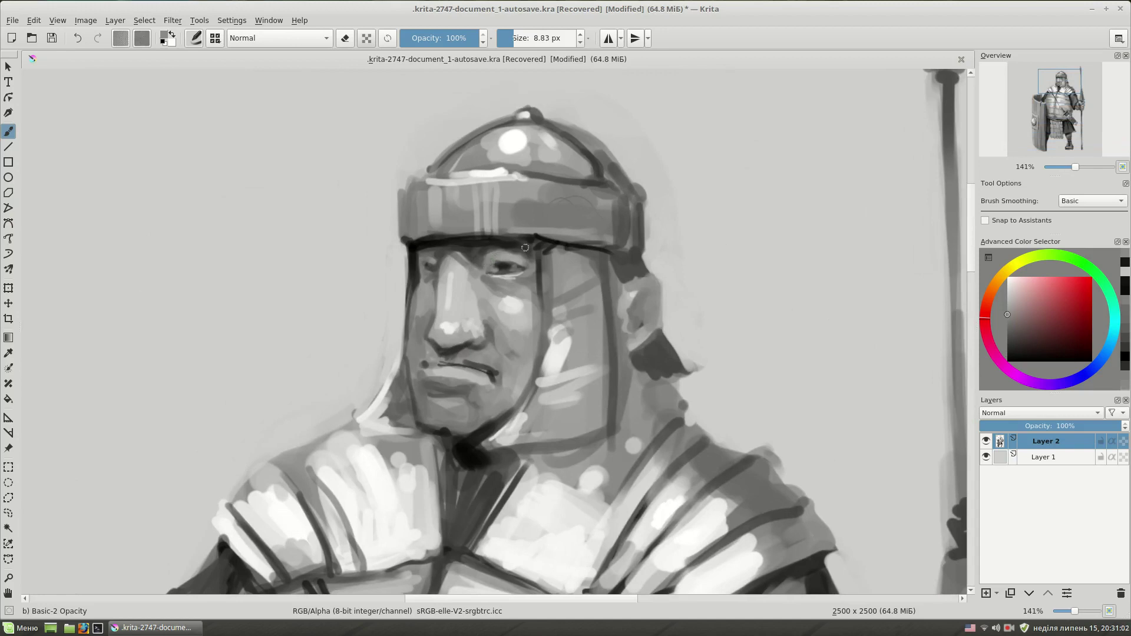
pyautogui.moveTo(517, 268); pyautogui.dragTo(493, 265)
pyautogui.keyDown('ctrl'); pyautogui.click(532, 274); pyautogui.keyUp('ctrl')
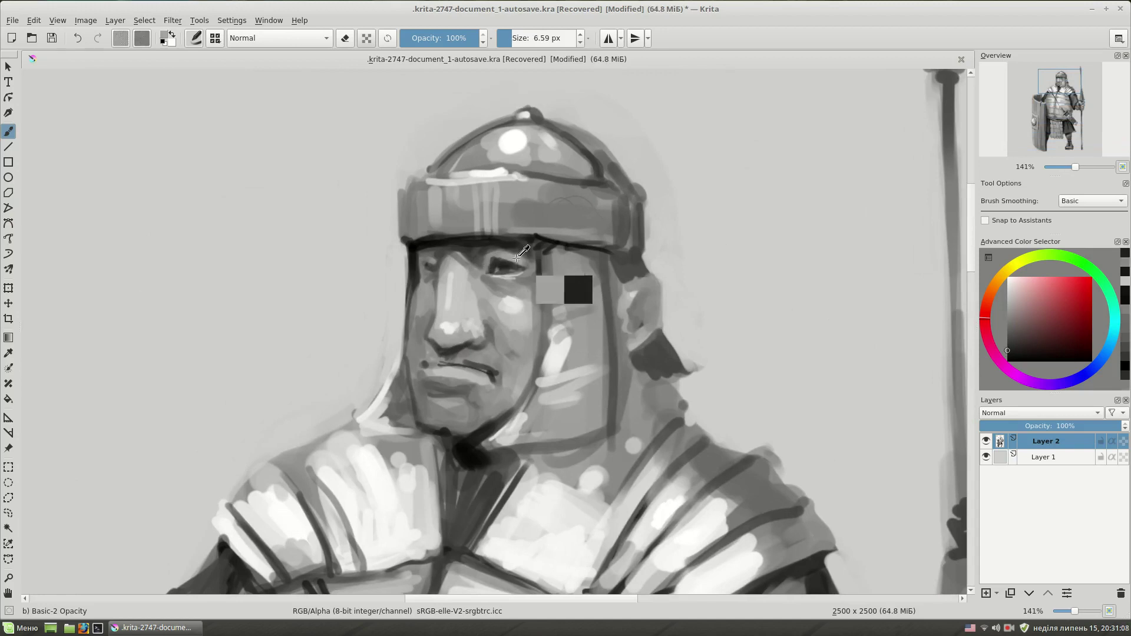
pyautogui.moveTo(530, 280); pyautogui.dragTo(521, 280)
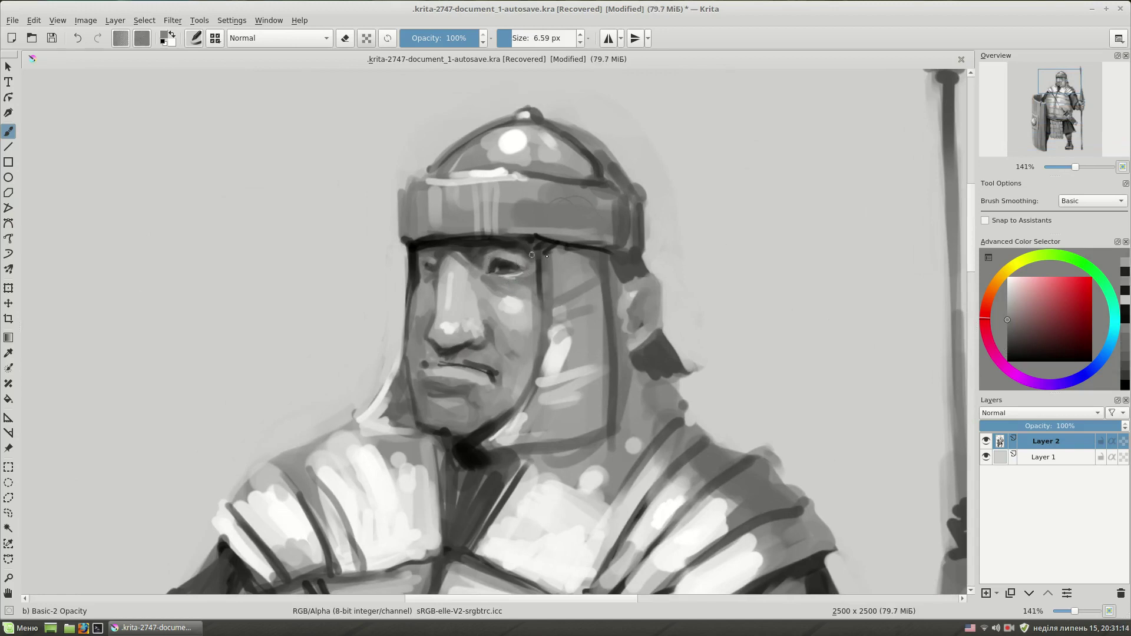
pyautogui.keyDown('ctrl'); pyautogui.click(495, 266); pyautogui.keyUp('ctrl')
pyautogui.moveTo(492, 267); pyautogui.dragTo(499, 265)
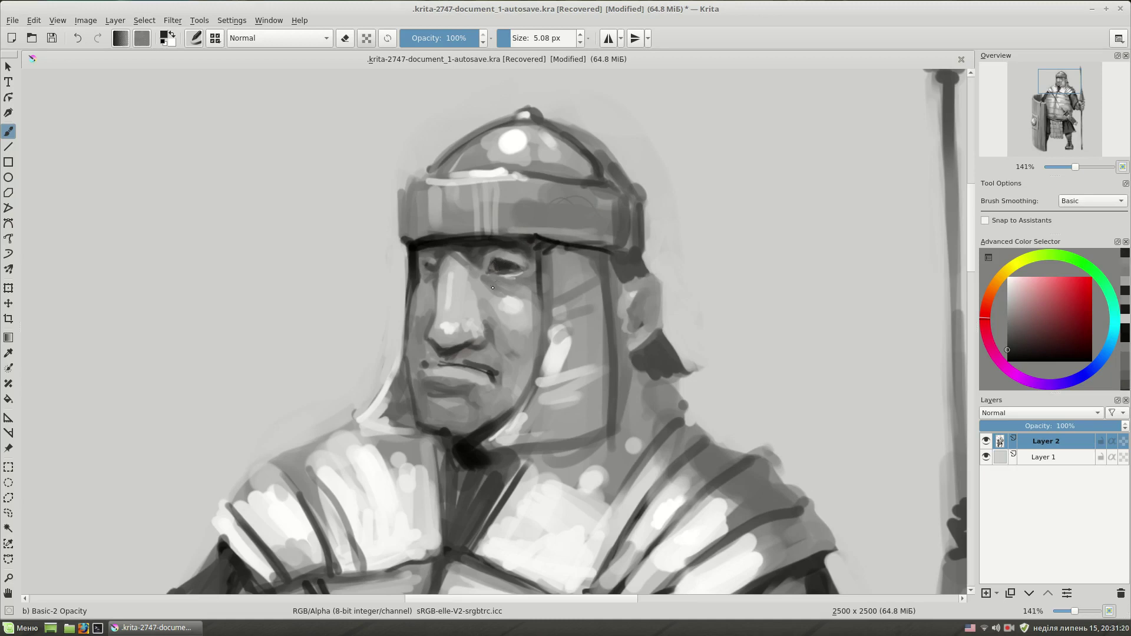
# Darken the left eye area and deepen the right eye further
pyautogui.keyDown('ctrl'); pyautogui.click(532, 221); pyautogui.keyUp('ctrl')
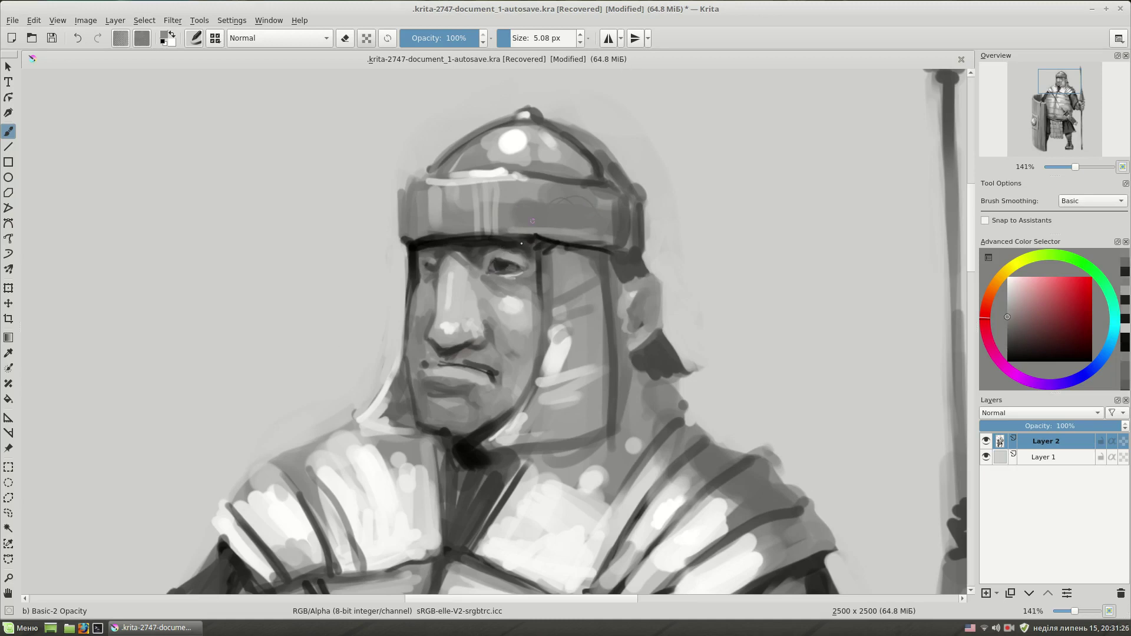
pyautogui.keyDown('ctrl'); pyautogui.click(430, 263); pyautogui.keyUp('ctrl')
pyautogui.moveTo(427, 265); pyautogui.dragTo(429, 273)
pyautogui.keyDown('ctrl'); pyautogui.click(459, 262); pyautogui.keyUp('ctrl')
pyautogui.keyDown('ctrl'); pyautogui.click(500, 265); pyautogui.keyUp('ctrl')
pyautogui.moveTo(498, 265); pyautogui.dragTo(498, 265)
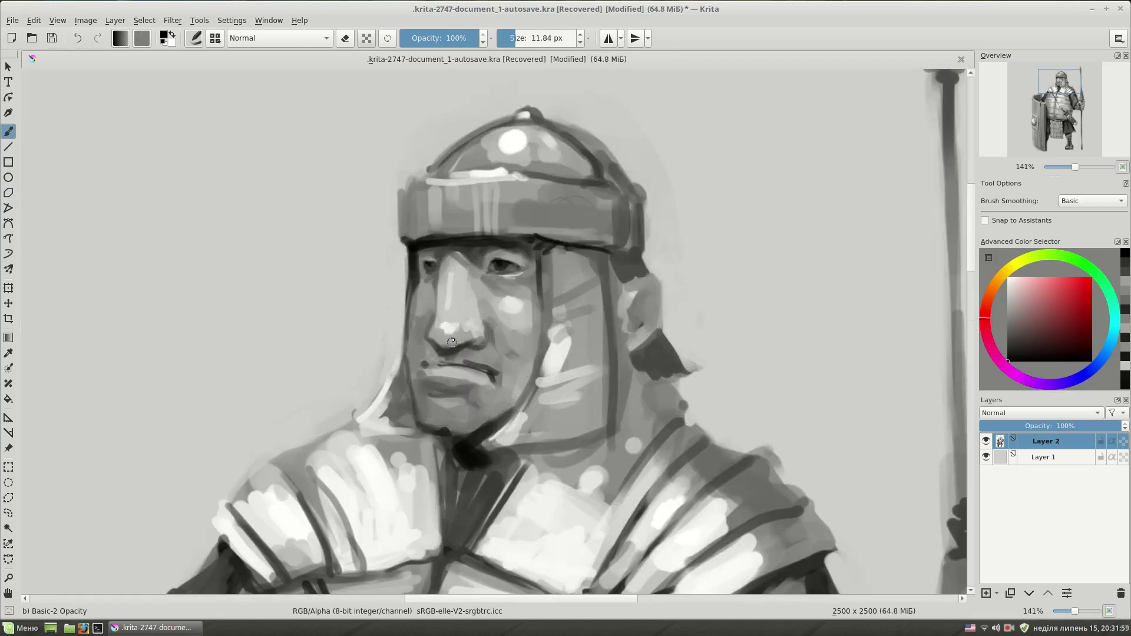
# Sample greys around the nose and set a fine brush size for facial detail
pyautogui.keyDown('ctrl'); pyautogui.click(471, 342); pyautogui.keyUp('ctrl')
pyautogui.moveTo(466, 345); pyautogui.dragTo(449, 346)
pyautogui.keyDown('ctrl'); pyautogui.click(449, 345); pyautogui.keyUp('ctrl')
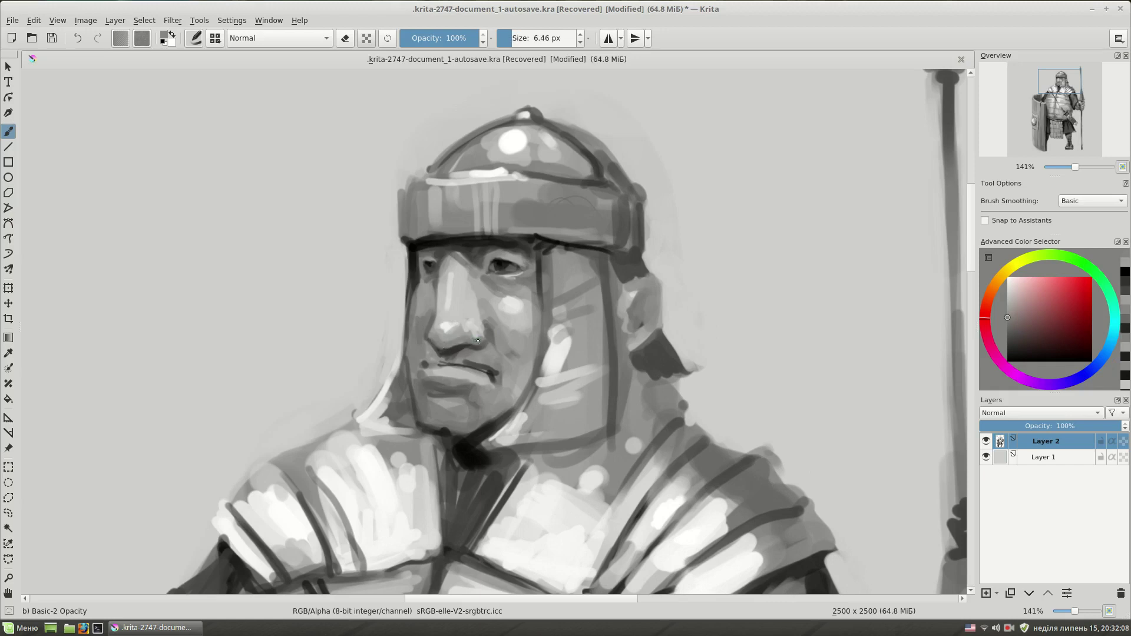
pyautogui.keyDown('ctrl'); pyautogui.click(453, 251); pyautogui.keyUp('ctrl')
pyautogui.moveTo(453, 251); pyautogui.dragTo(445, 251)
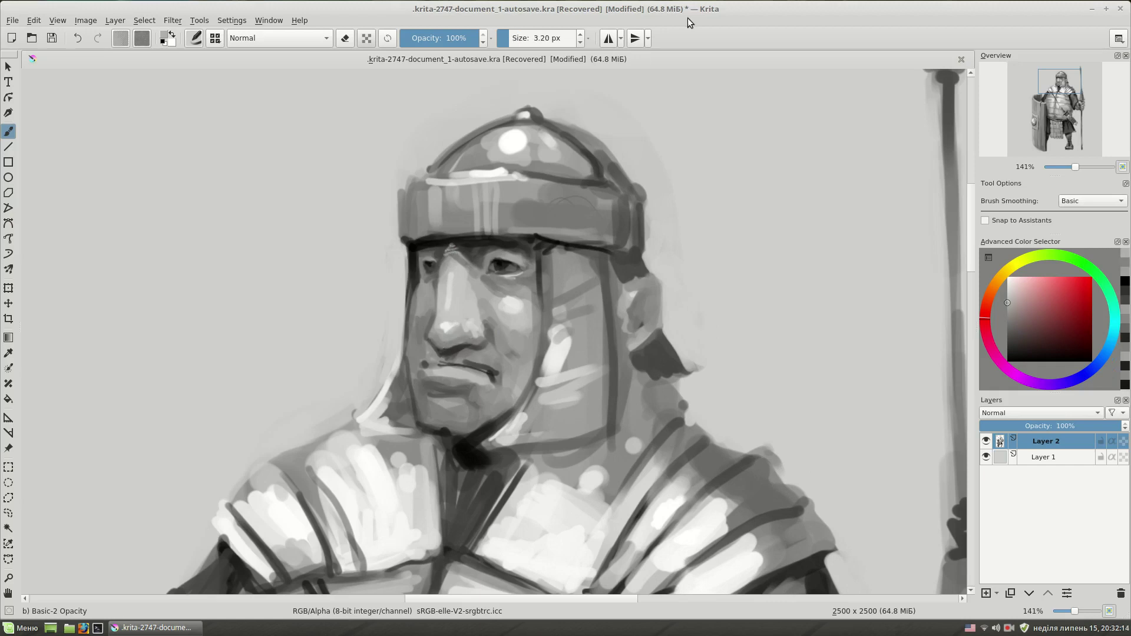
pyautogui.moveTo(489, 286)
pyautogui.mouseDown()
pyautogui.moveTo(499, 288)
pyautogui.moveTo(485, 321)
pyautogui.mouseUp()
pyautogui.keyDown('ctrl'); pyautogui.click(501, 246); pyautogui.keyUp('ctrl')
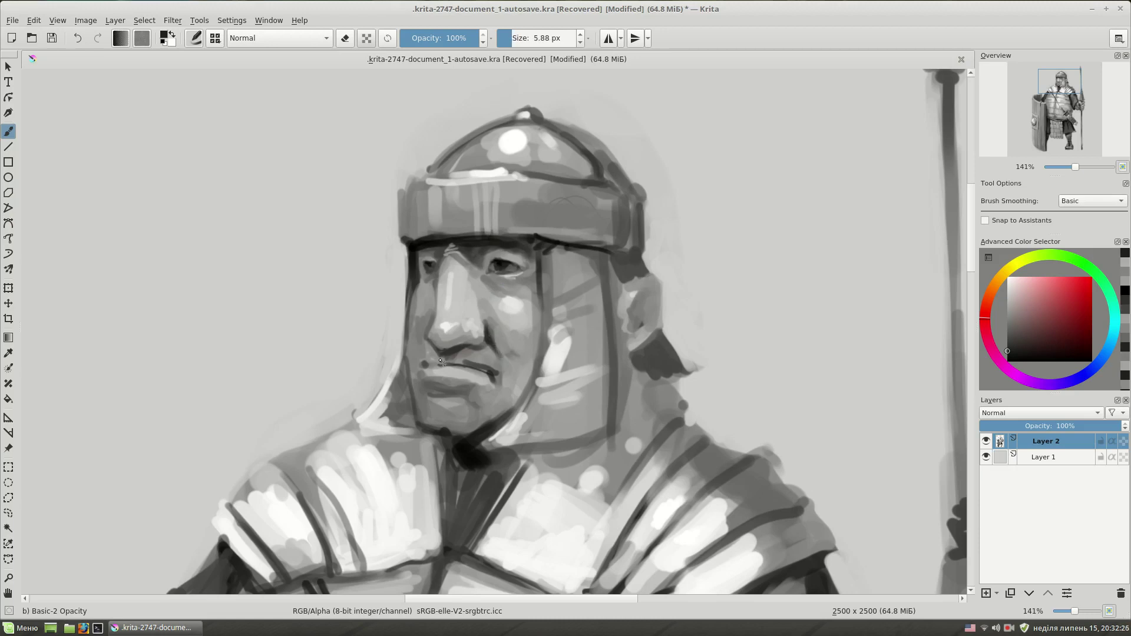
# Paint small dark strokes around the mouth
pyautogui.keyDown('ctrl'); pyautogui.click(493, 374); pyautogui.keyUp('ctrl')
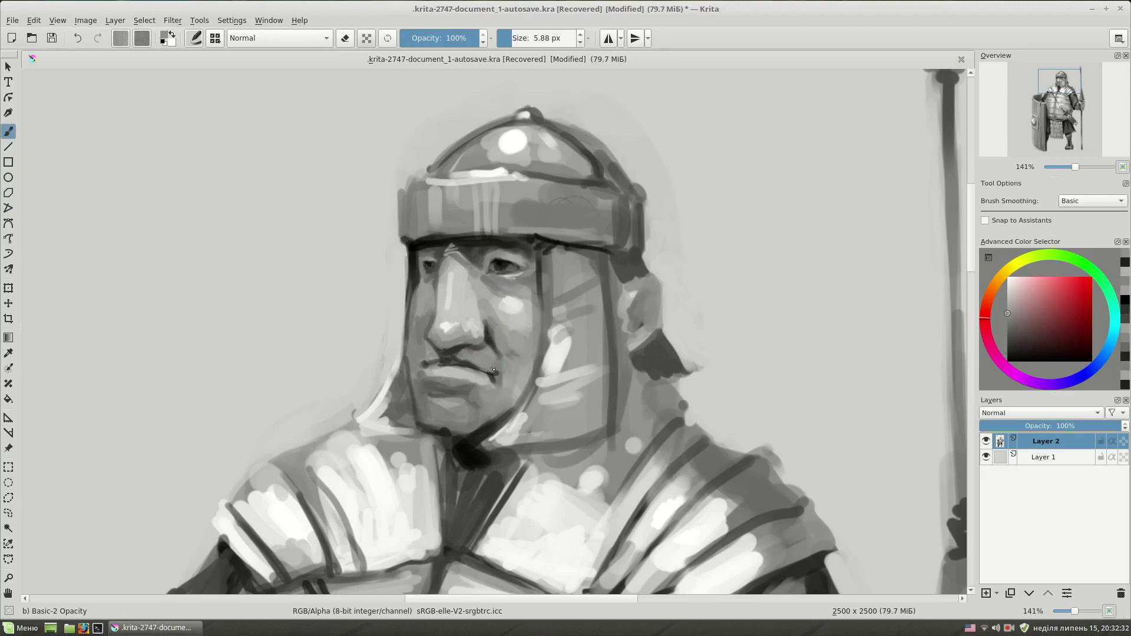
pyautogui.moveTo(498, 244); pyautogui.dragTo(490, 245)
pyautogui.keyDown('ctrl'); pyautogui.click(479, 384); pyautogui.keyUp('ctrl')
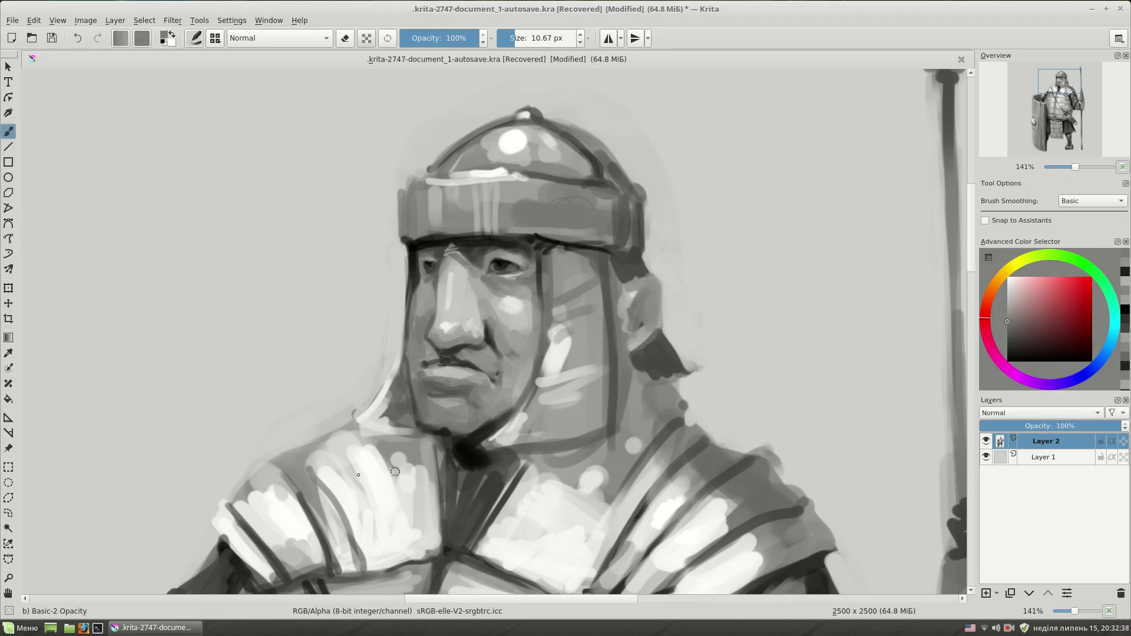
pyautogui.moveTo(486, 297); pyautogui.dragTo(482, 297)
pyautogui.keyDown('ctrl'); pyautogui.click(483, 375); pyautogui.keyUp('ctrl')
pyautogui.moveTo(479, 370); pyautogui.dragTo(494, 389)
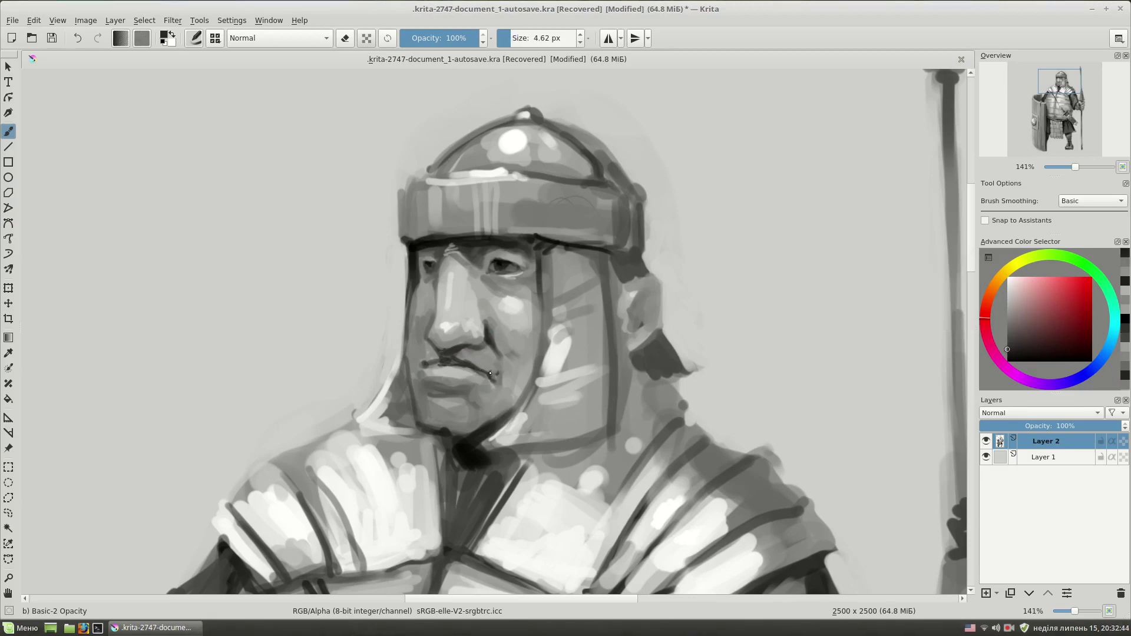
# Lighten the cheek with light strokes and darken the left jaw line
pyautogui.moveTo(436, 320); pyautogui.dragTo(462, 321)
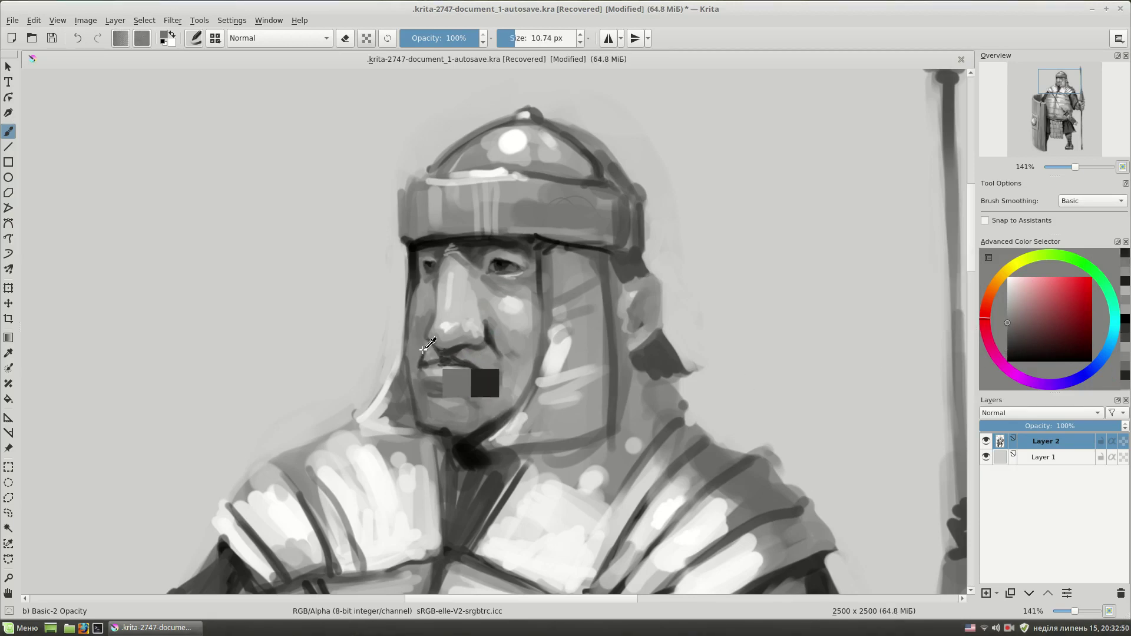
pyautogui.keyDown('ctrl'); pyautogui.click(423, 352); pyautogui.keyUp('ctrl')
pyautogui.moveTo(510, 372); pyautogui.dragTo(564, 400)
pyautogui.keyDown('ctrl'); pyautogui.click(516, 355); pyautogui.keyUp('ctrl')
pyautogui.keyDown('ctrl'); pyautogui.click(412, 377); pyautogui.keyUp('ctrl')
pyautogui.moveTo(412, 389)
pyautogui.mouseDown()
pyautogui.moveTo(400, 389)
pyautogui.moveTo(406, 417)
pyautogui.mouseUp()
pyautogui.keyDown('ctrl'); pyautogui.click(445, 312); pyautogui.keyUp('ctrl')
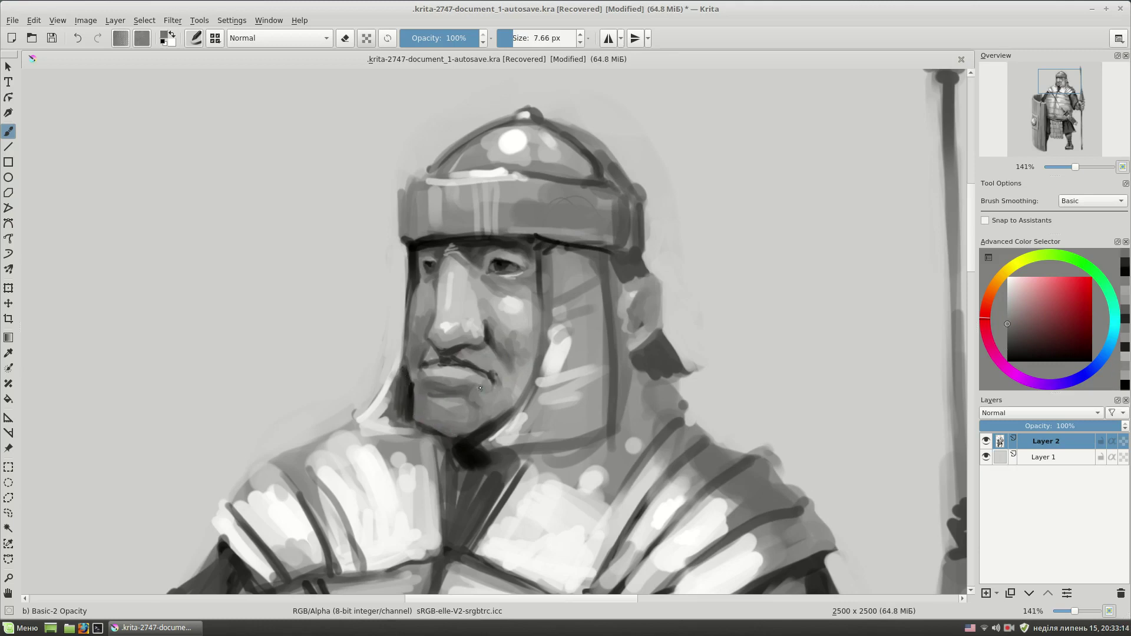
# Paint a light line along the cheek-guard edge and jaw
pyautogui.keyDown('ctrl'); pyautogui.click(551, 277); pyautogui.keyUp('ctrl')
pyautogui.moveTo(540, 254)
pyautogui.mouseDown()
pyautogui.moveTo(552, 312)
pyautogui.moveTo(607, 256)
pyautogui.mouseUp()
pyautogui.keyDown('ctrl'); pyautogui.click(579, 310); pyautogui.keyUp('ctrl')
pyautogui.keyDown('ctrl'); pyautogui.click(628, 354); pyautogui.keyUp('ctrl')
pyautogui.keyDown('ctrl'); pyautogui.click(541, 386); pyautogui.keyUp('ctrl')
pyautogui.moveTo(554, 327)
pyautogui.mouseDown()
pyautogui.moveTo(538, 380)
pyautogui.moveTo(504, 430)
pyautogui.mouseUp()
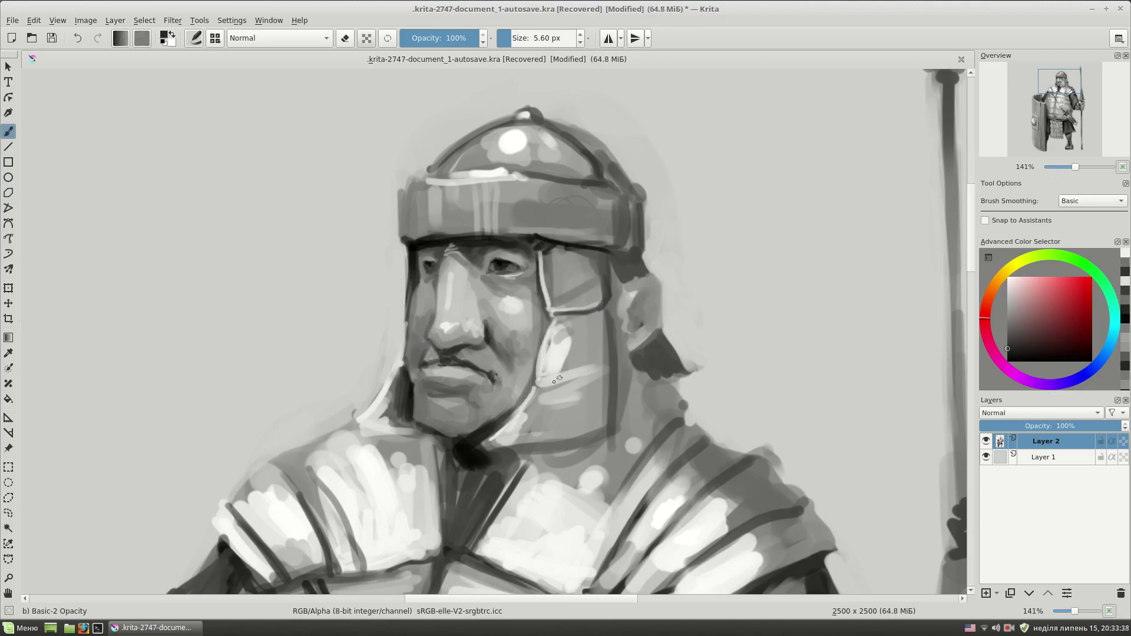
# Hatch dark strokes across the neck guard
pyautogui.keyDown('ctrl'); pyautogui.click(622, 361); pyautogui.keyUp('ctrl')
pyautogui.moveTo(622, 360)
pyautogui.mouseDown()
pyautogui.moveTo(633, 403)
pyautogui.moveTo(648, 405)
pyautogui.mouseUp()
pyautogui.moveTo(710, 198); pyautogui.dragTo(722, 206)
pyautogui.scroll(-5, 722, 207)
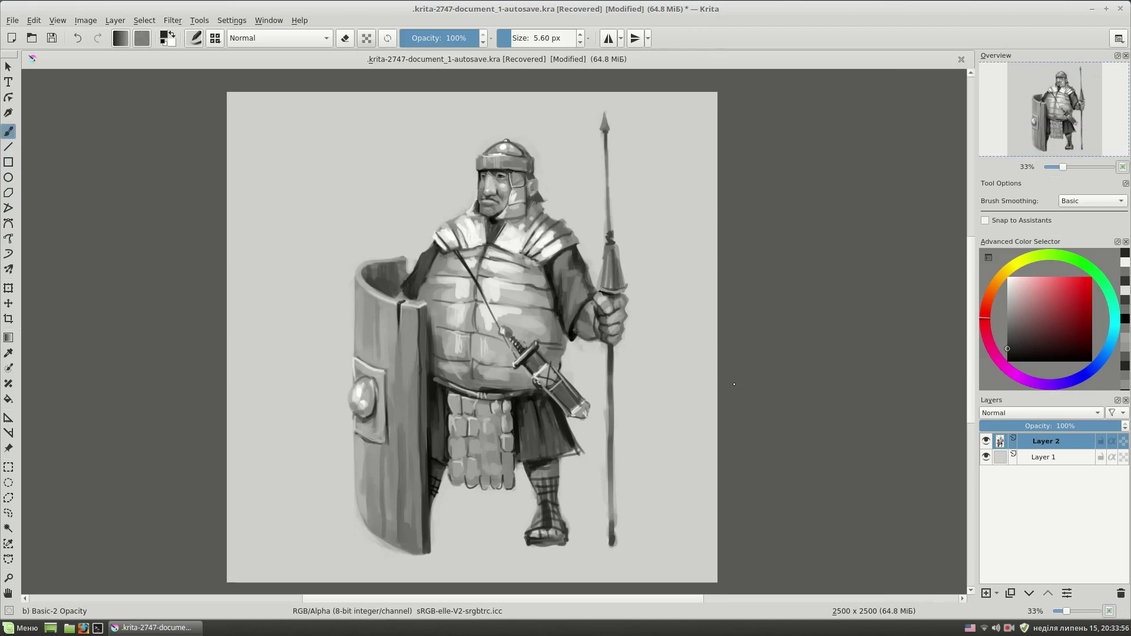
# Paint a light highlight stroke on the spearhead
pyautogui.keyDown('ctrl'); pyautogui.click(734, 384); pyautogui.keyUp('ctrl')
pyautogui.scroll(2, 734, 384)
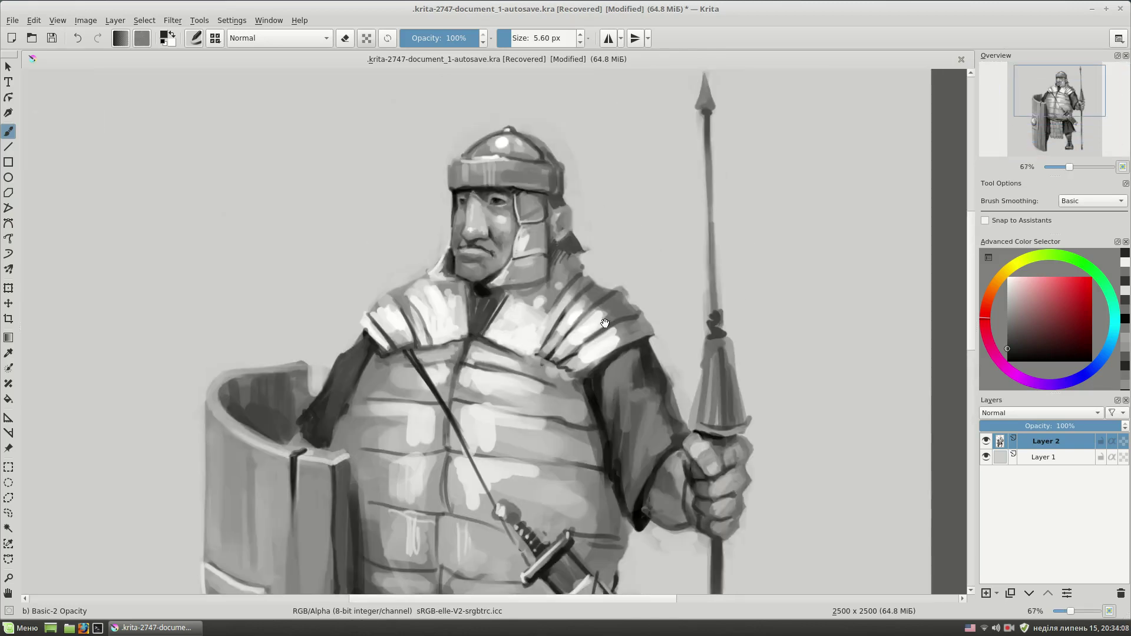
pyautogui.keyDown('ctrl'); pyautogui.click(728, 437); pyautogui.keyUp('ctrl')
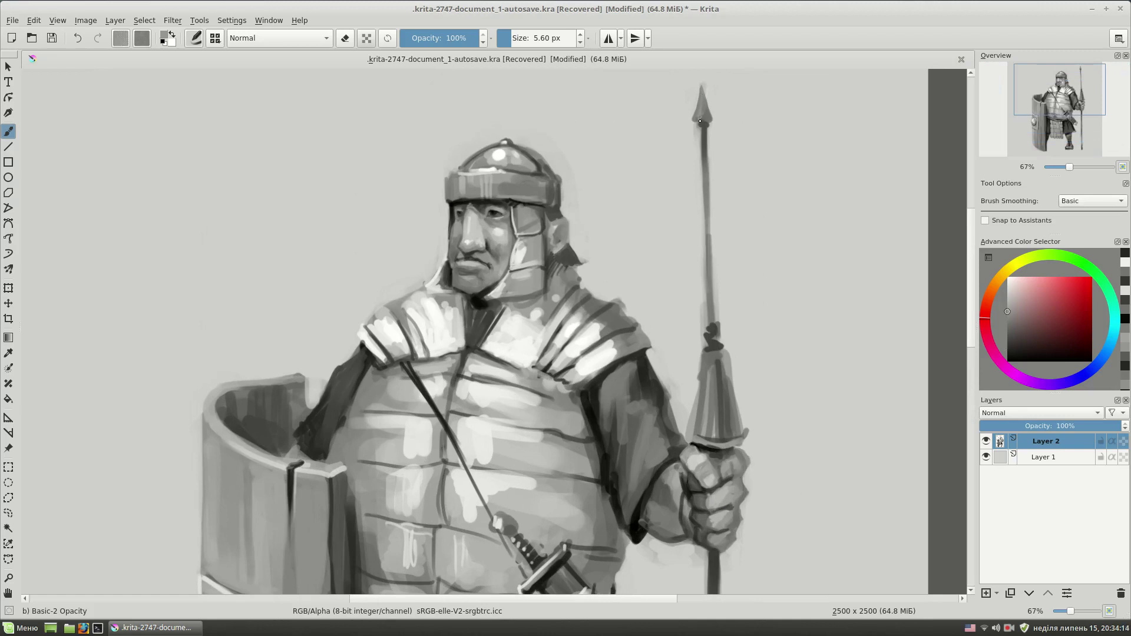
pyautogui.keyDown('ctrl'); pyautogui.click(700, 103); pyautogui.keyUp('ctrl')
pyautogui.moveTo(698, 97); pyautogui.dragTo(710, 125)
# Paint thin dark lines down the spear shaft and the spearhead's middle
pyautogui.keyDown('ctrl'); pyautogui.click(533, 217); pyautogui.keyUp('ctrl')
pyautogui.moveTo(710, 210); pyautogui.dragTo(719, 341)
pyautogui.press(']')
pyautogui.moveTo(720, 405); pyautogui.dragTo(717, 362)
pyautogui.scroll(-3, 725, 402)
pyautogui.press('[')
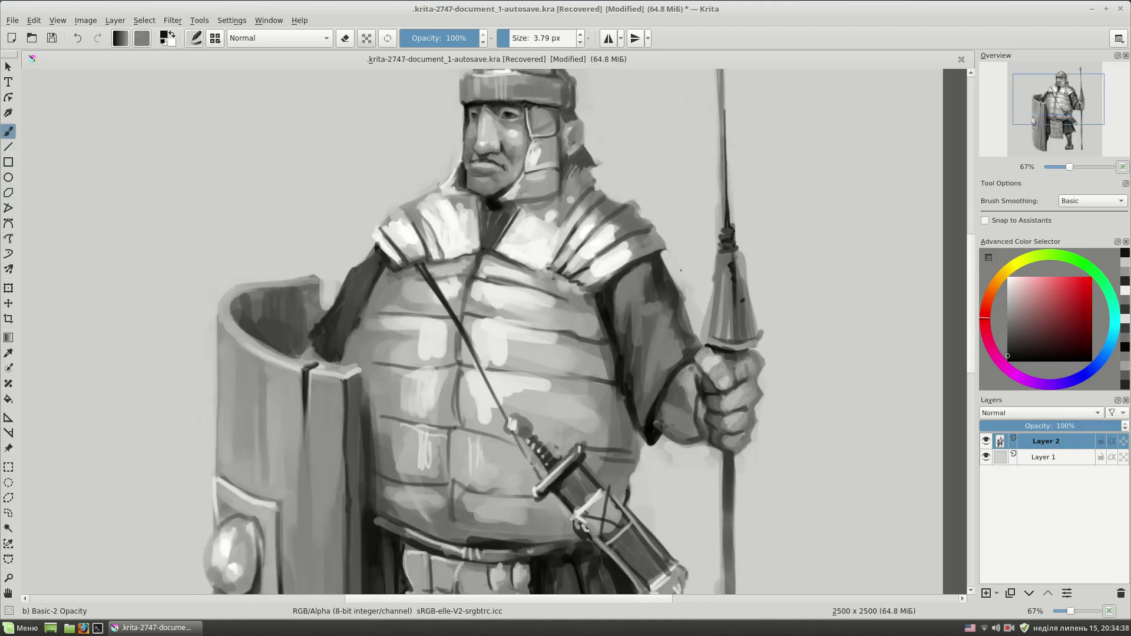
# Hatch dark strokes on the right upper arm, then pan down to the kilt and legs
pyautogui.moveTo(616, 325); pyautogui.dragTo(637, 302)
pyautogui.keyDown('ctrl'); pyautogui.click(665, 358); pyautogui.keyUp('ctrl')
pyautogui.press(']')
pyautogui.press(']')
pyautogui.press(']')
pyautogui.keyDown('ctrl'); pyautogui.click(655, 379); pyautogui.keyUp('ctrl')
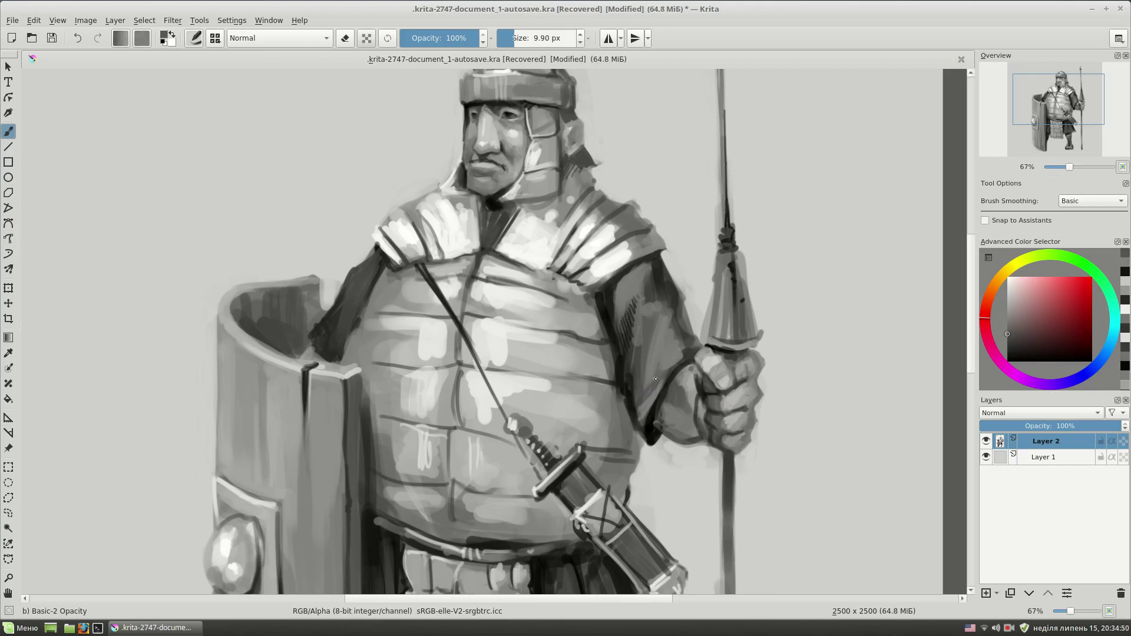
pyautogui.scroll(-2, 746, 275)
pyautogui.keyDown('ctrl'); pyautogui.click(665, 370); pyautogui.keyUp('ctrl')
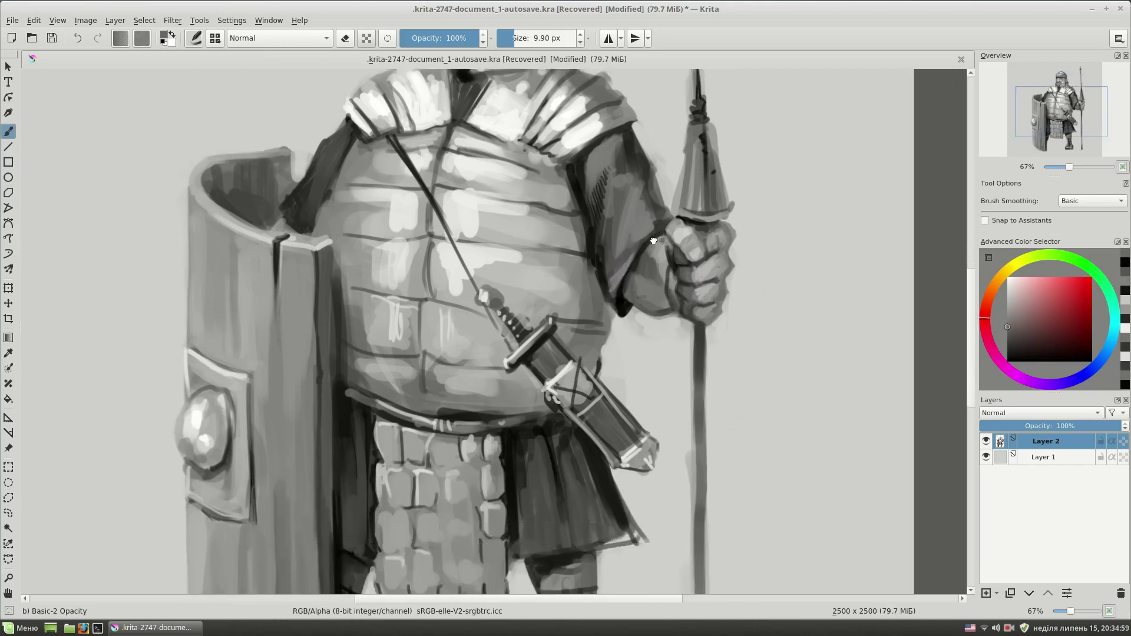
pyautogui.moveTo(663, 356); pyautogui.dragTo(651, 261)
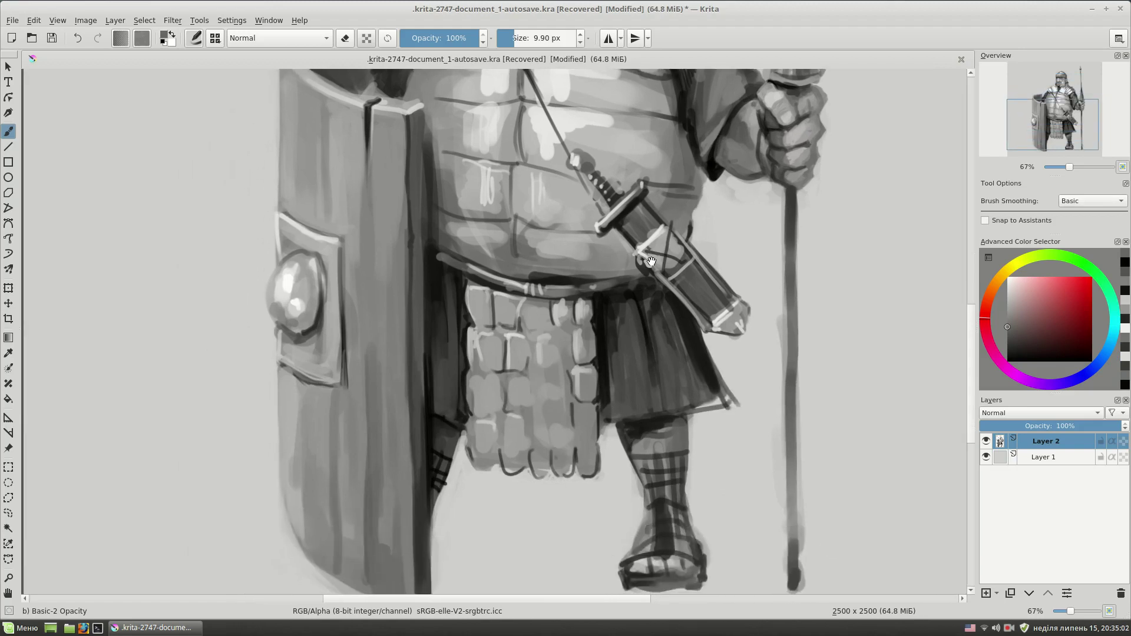
# Darken the kilt folds and its right edge with dark grey strokes
pyautogui.keyDown('ctrl'); pyautogui.click(622, 344); pyautogui.keyUp('ctrl')
pyautogui.moveTo(617, 321); pyautogui.dragTo(612, 407)
pyautogui.keyDown('ctrl'); pyautogui.click(608, 353); pyautogui.keyUp('ctrl')
pyautogui.moveTo(610, 344)
pyautogui.mouseDown()
pyautogui.moveTo(629, 418)
pyautogui.moveTo(649, 417)
pyautogui.mouseUp()
pyautogui.keyDown('ctrl'); pyautogui.click(629, 418); pyautogui.keyUp('ctrl')
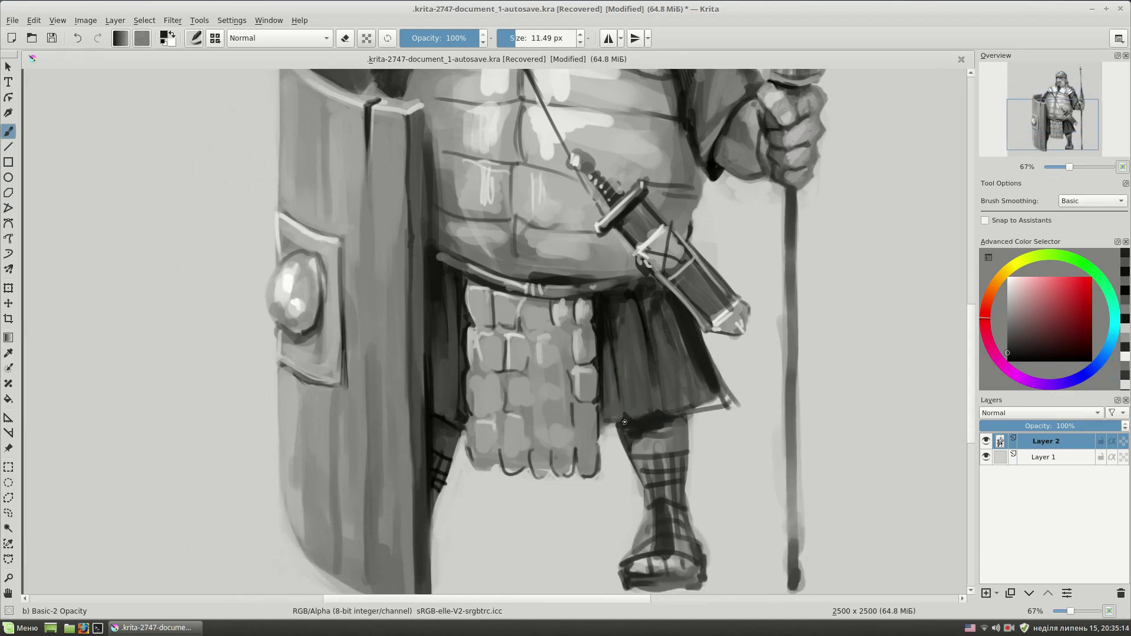
pyautogui.keyDown('ctrl'); pyautogui.click(702, 393); pyautogui.keyUp('ctrl')
pyautogui.moveTo(704, 389); pyautogui.dragTo(733, 405)
pyautogui.moveTo(700, 327)
pyautogui.mouseDown()
pyautogui.moveTo(736, 404)
pyautogui.moveTo(764, 576)
pyautogui.mouseUp()
# Hatch light strokes on the chest armour left of the strap
pyautogui.keyDown('ctrl'); pyautogui.click(503, 226); pyautogui.keyUp('ctrl')
pyautogui.moveTo(518, 227)
pyautogui.mouseDown()
pyautogui.moveTo(503, 227)
pyautogui.moveTo(502, 268)
pyautogui.mouseUp()
pyautogui.moveTo(495, 230); pyautogui.dragTo(488, 265)
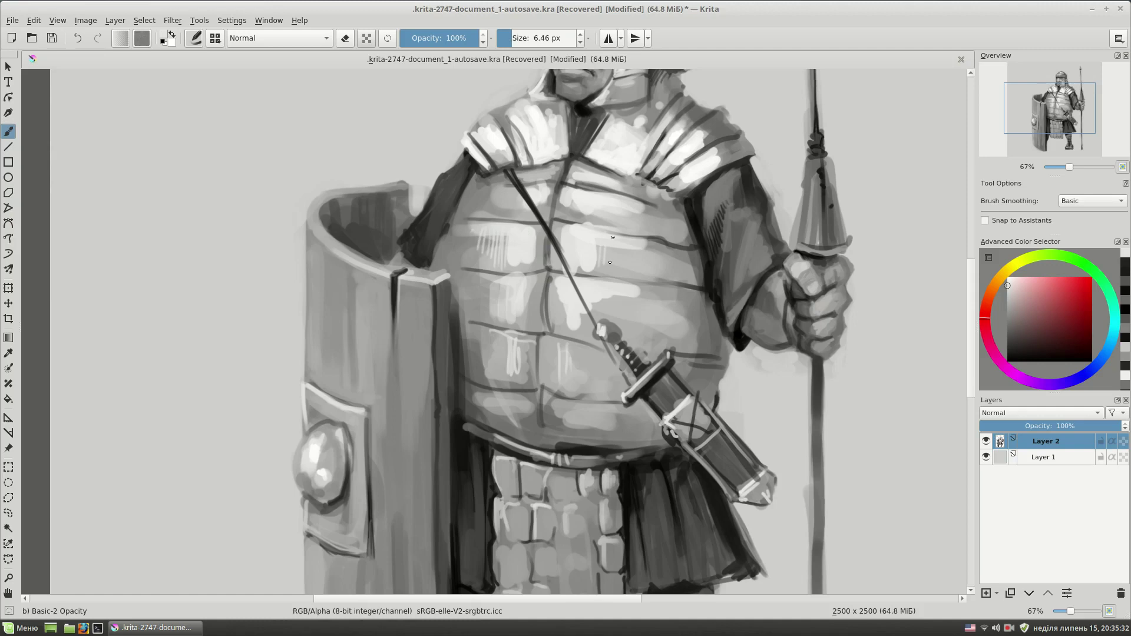
pyautogui.moveTo(569, 217); pyautogui.dragTo(583, 207)
# Add light hatching and vertical highlight strokes across the chest plates
pyautogui.keyDown('ctrl'); pyautogui.click(586, 236); pyautogui.keyUp('ctrl')
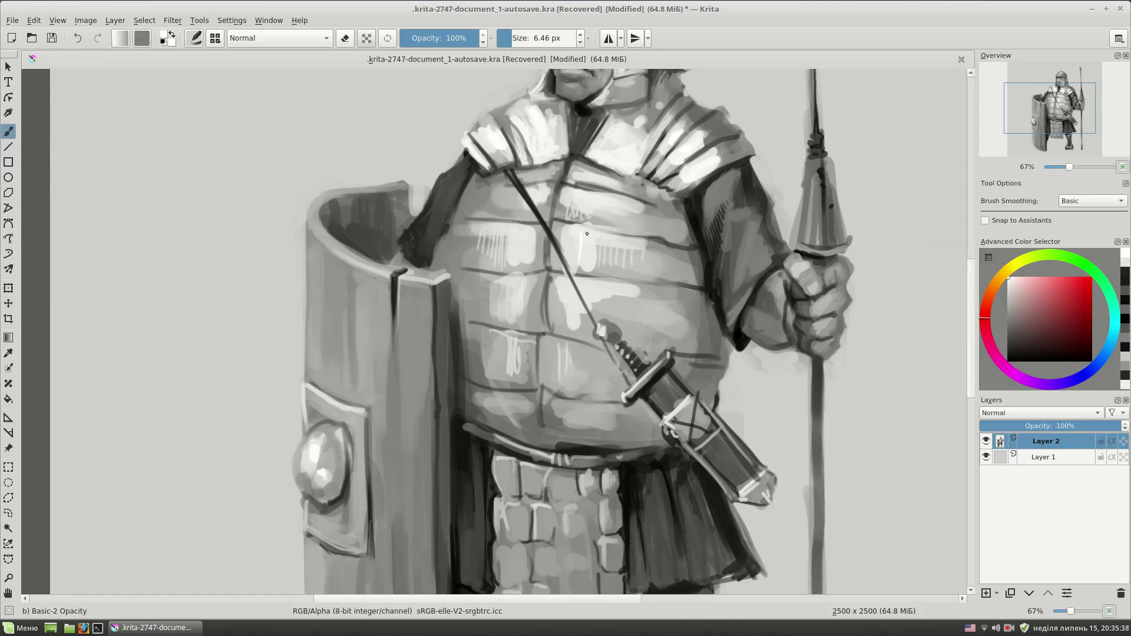
pyautogui.moveTo(522, 258); pyautogui.dragTo(535, 229)
pyautogui.moveTo(543, 223); pyautogui.dragTo(555, 184)
pyautogui.moveTo(551, 330); pyautogui.dragTo(557, 269)
pyautogui.moveTo(547, 385); pyautogui.dragTo(545, 339)
pyautogui.moveTo(697, 212)
pyautogui.mouseDown()
pyautogui.moveTo(644, 309)
pyautogui.moveTo(647, 325)
pyautogui.mouseUp()
# Highlight the helmet rim with a light grey stroke
pyautogui.scroll(1, 572, 95)
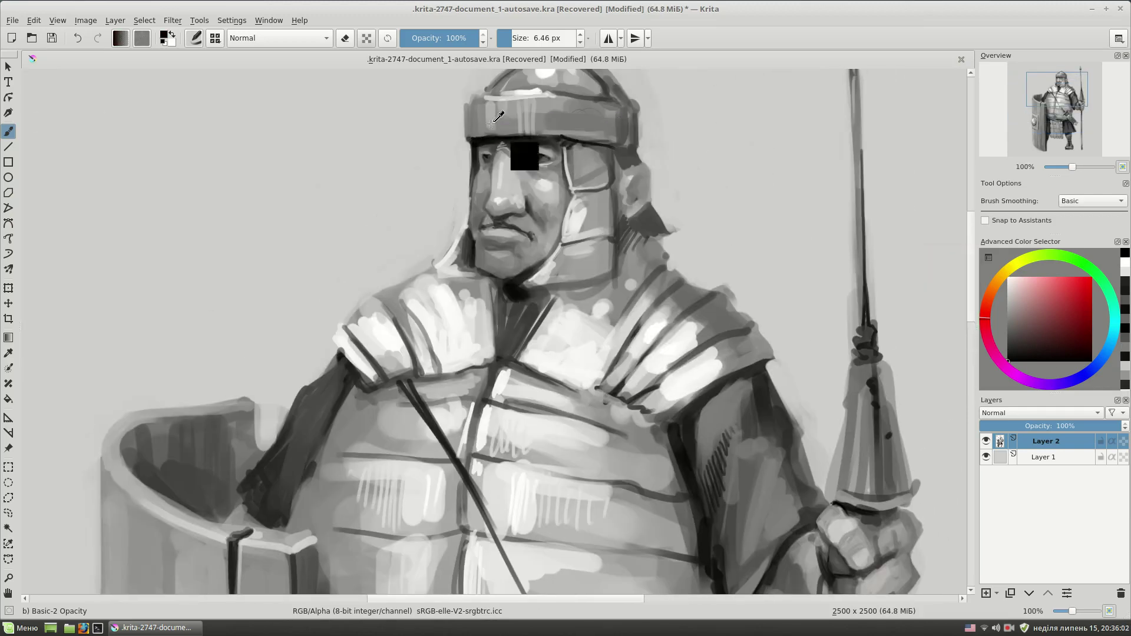
pyautogui.keyDown('ctrl'); pyautogui.click(473, 136); pyautogui.keyUp('ctrl')
pyautogui.keyDown('ctrl'); pyautogui.click(589, 106); pyautogui.keyUp('ctrl')
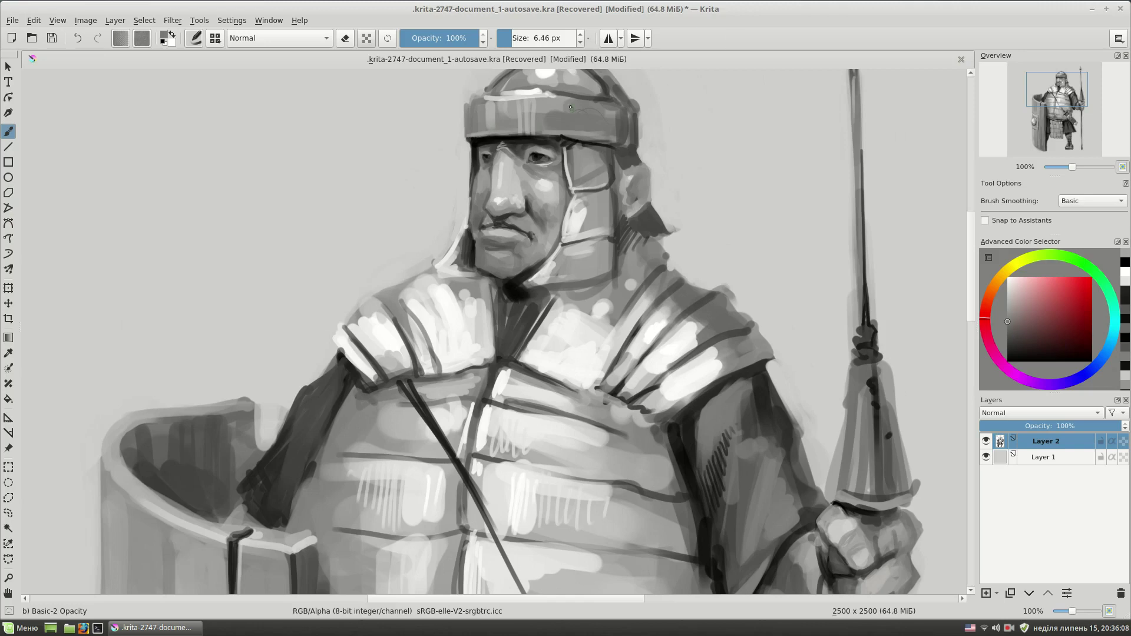
pyautogui.moveTo(486, 96); pyautogui.dragTo(550, 99)
pyautogui.moveTo(731, 166); pyautogui.dragTo(713, 231)
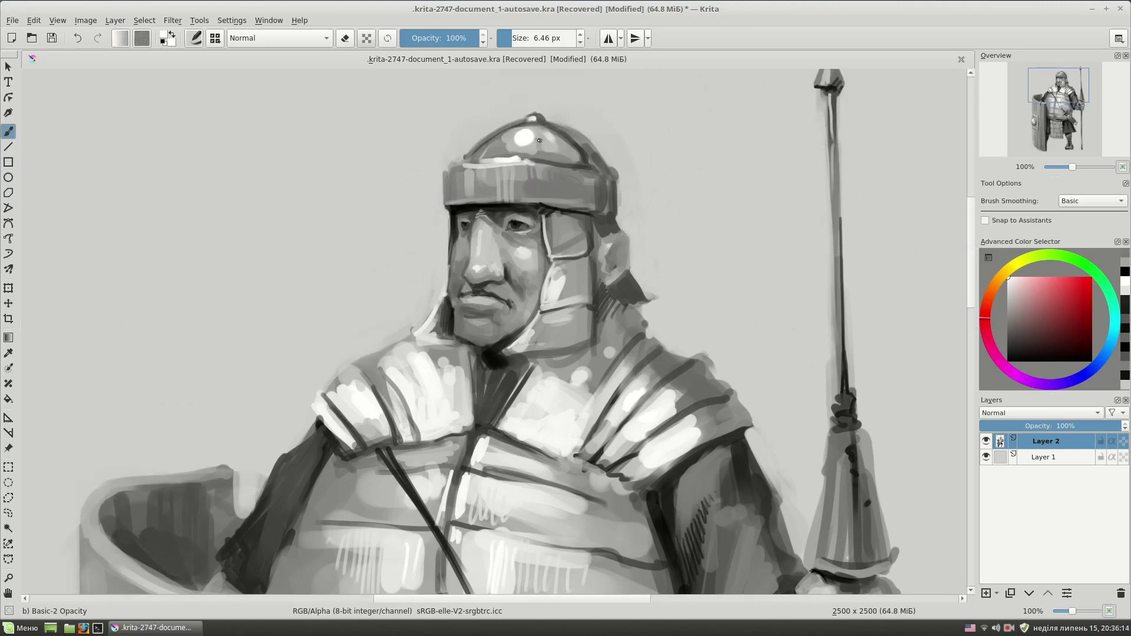
pyautogui.moveTo(625, 246); pyautogui.dragTo(622, 234)
# Sample darker and lighter greys around the helmet and shrink the brush slightly
pyautogui.keyDown('ctrl'); pyautogui.click(604, 232); pyautogui.keyUp('ctrl')
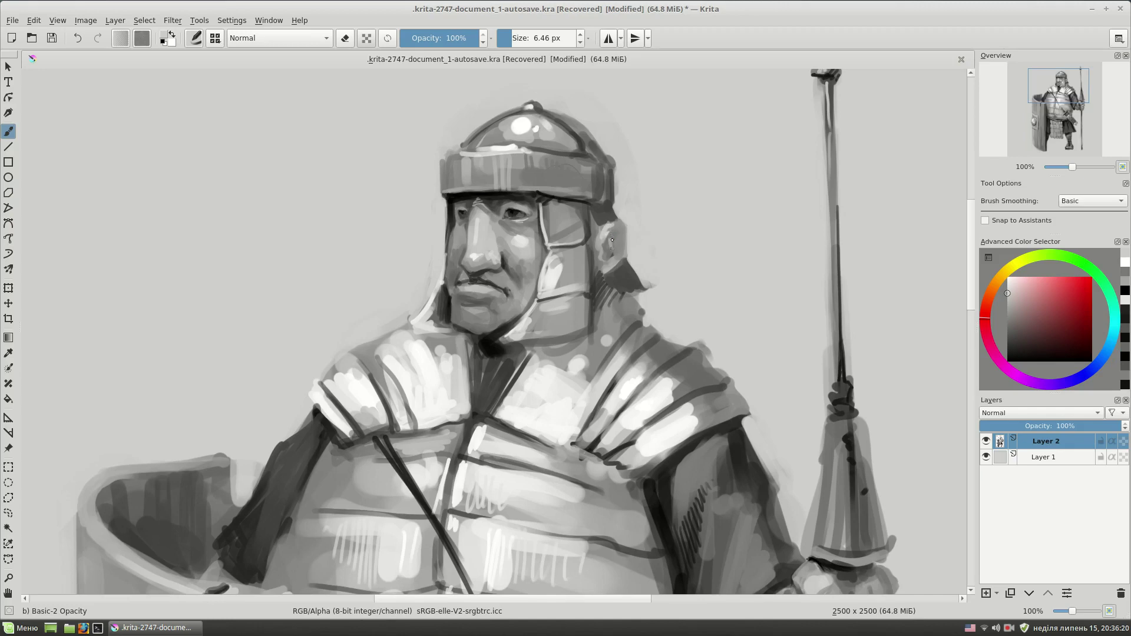
pyautogui.keyDown('ctrl'); pyautogui.click(612, 248); pyautogui.keyUp('ctrl')
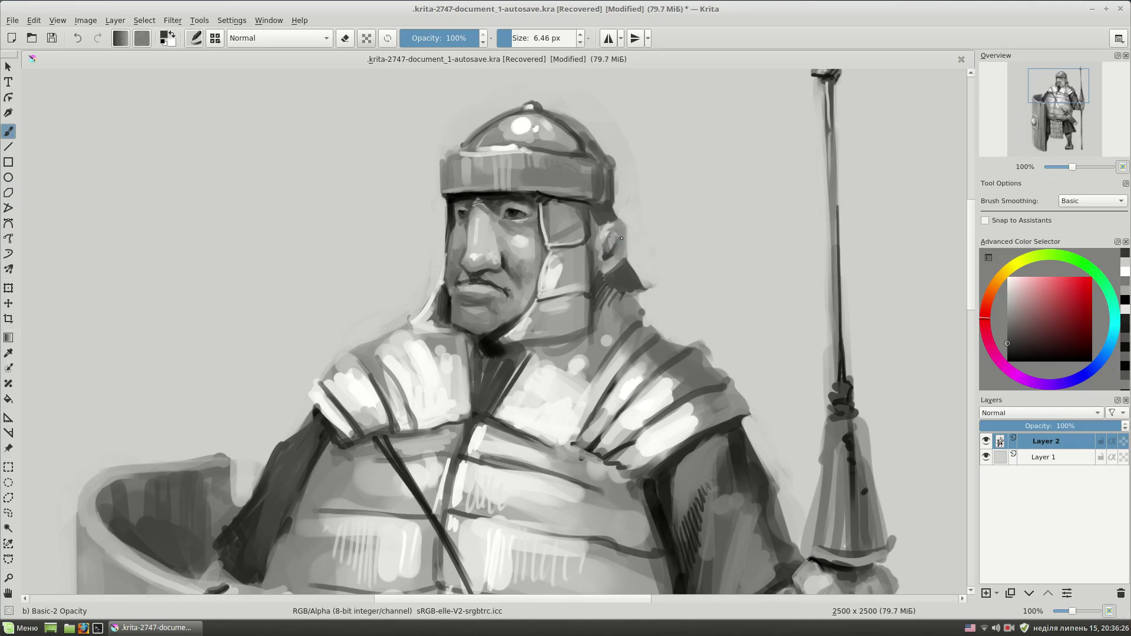
pyautogui.moveTo(616, 269); pyautogui.dragTo(607, 236)
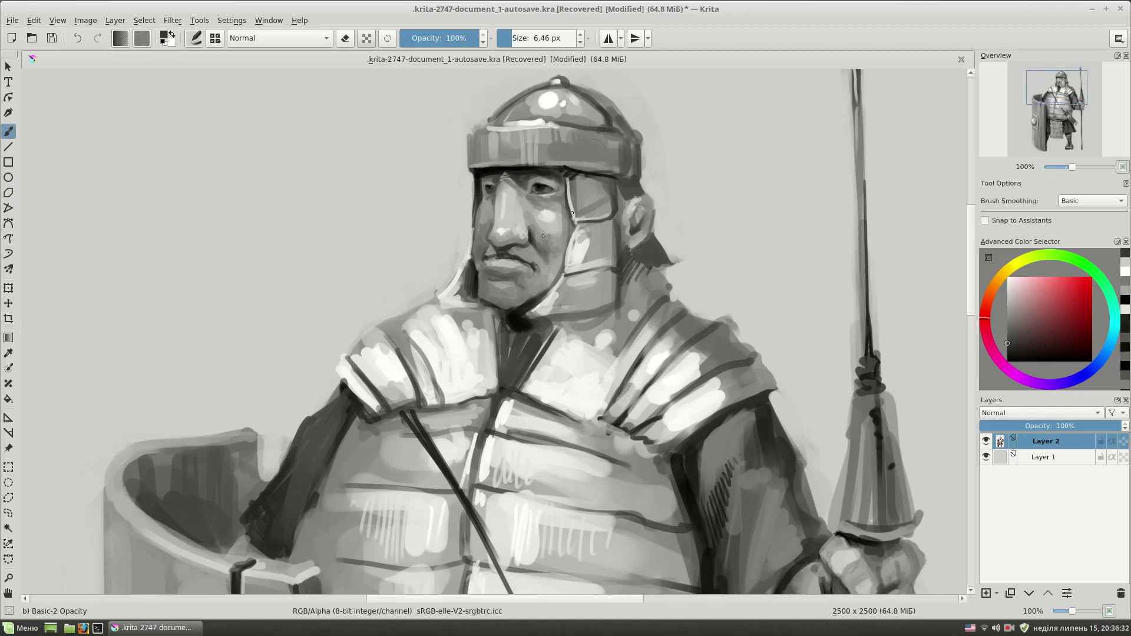
pyautogui.scroll(1, 546, 187)
pyautogui.click(1008, 306)
pyautogui.press('[')
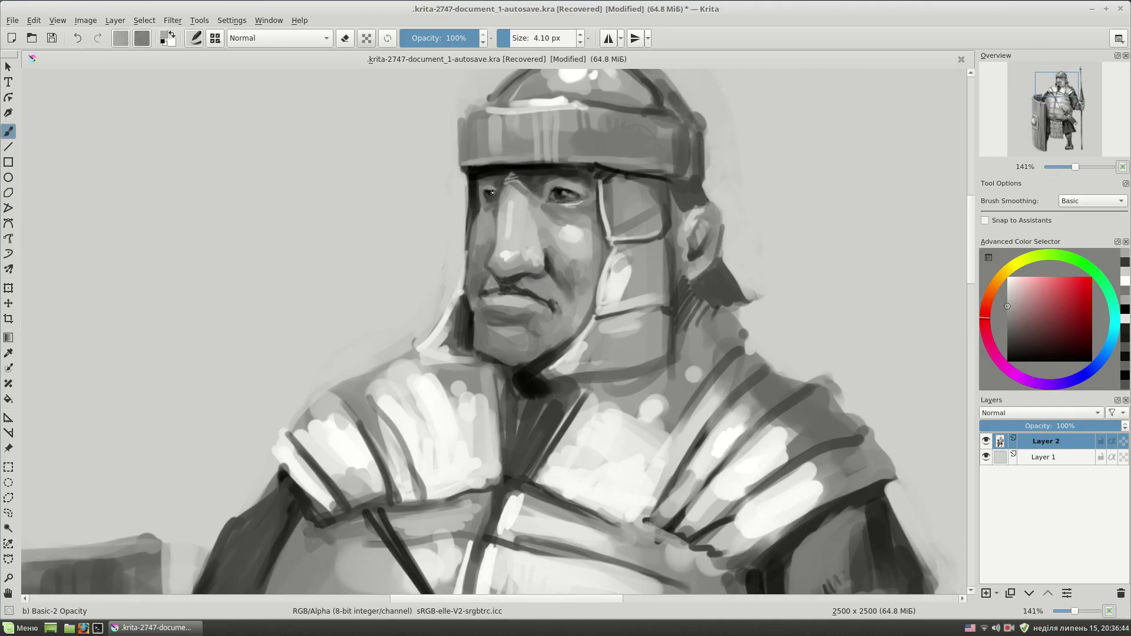
# Reset the colour to black and switch to a larger eraser brush
pyautogui.press('d')
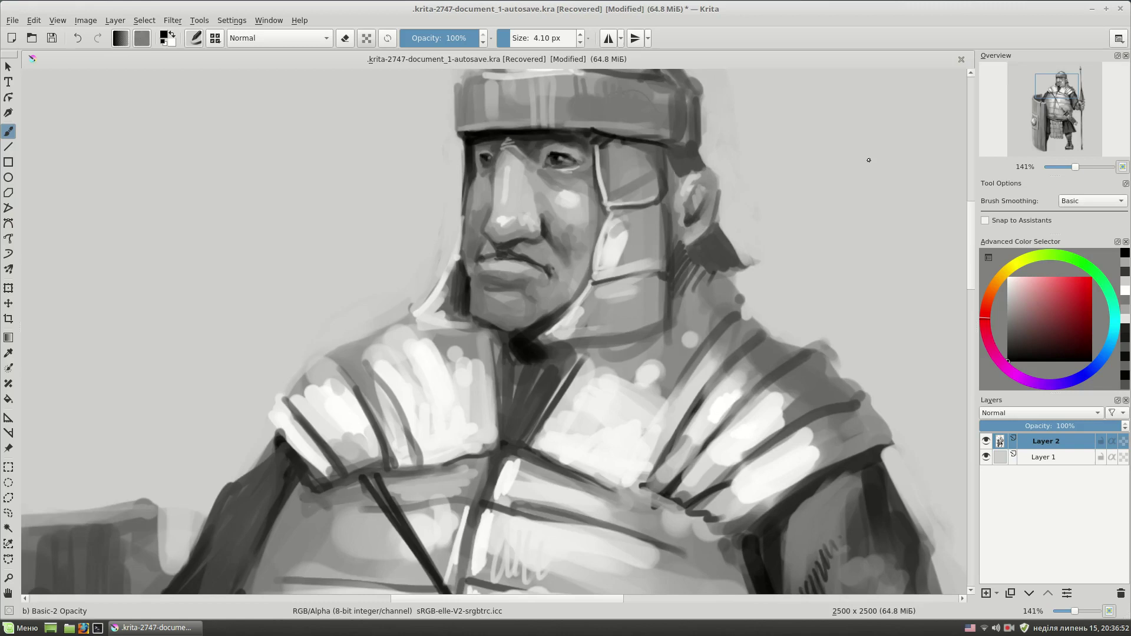
pyautogui.scroll(-2, 700, 304)
pyautogui.scroll(1, 700, 244)
pyautogui.press('e')
pyautogui.press(']')
pyautogui.press(']')
pyautogui.press(']')
# Erase the top edge of the shoulder-guard outline and undo the stray bright shoulder dabs
pyautogui.moveTo(454, 186); pyautogui.dragTo(412, 209)
pyautogui.press('[')
pyautogui.press('[')
pyautogui.press('[')
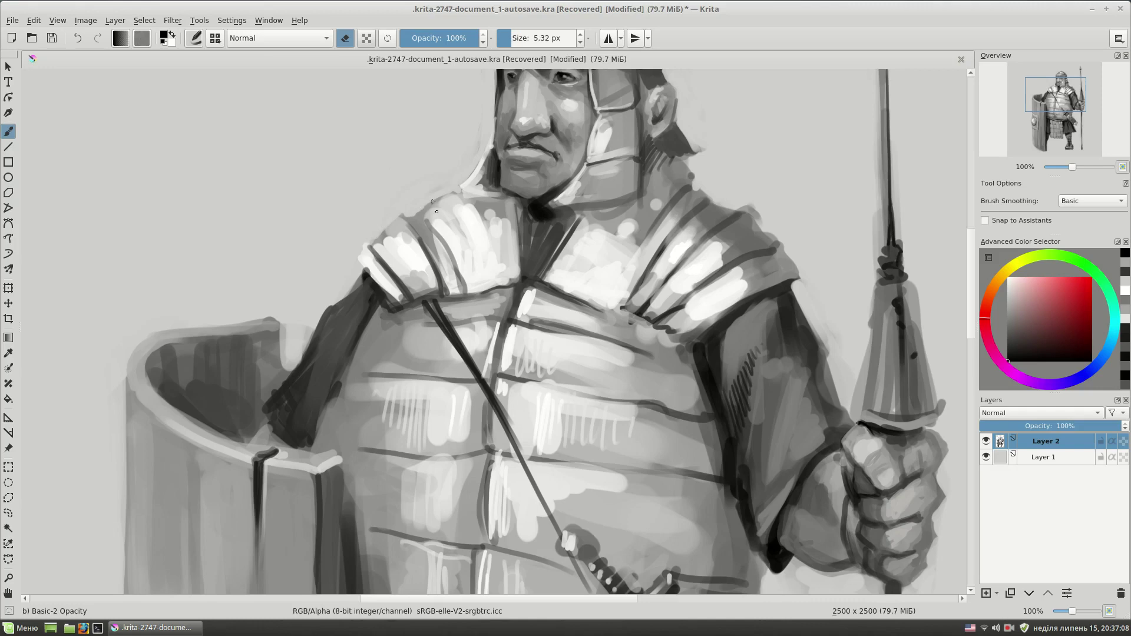
pyautogui.press('e')
pyautogui.press(']')
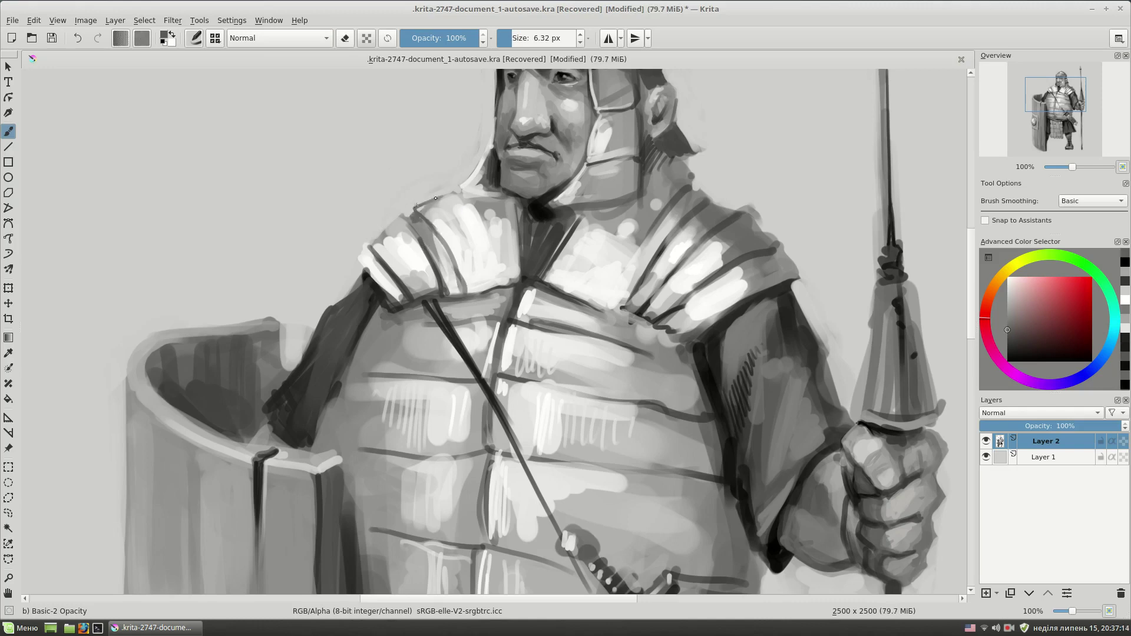
pyautogui.keyDown('ctrl'); pyautogui.click(391, 226); pyautogui.keyUp('ctrl')
pyautogui.press('e')
pyautogui.press('e')
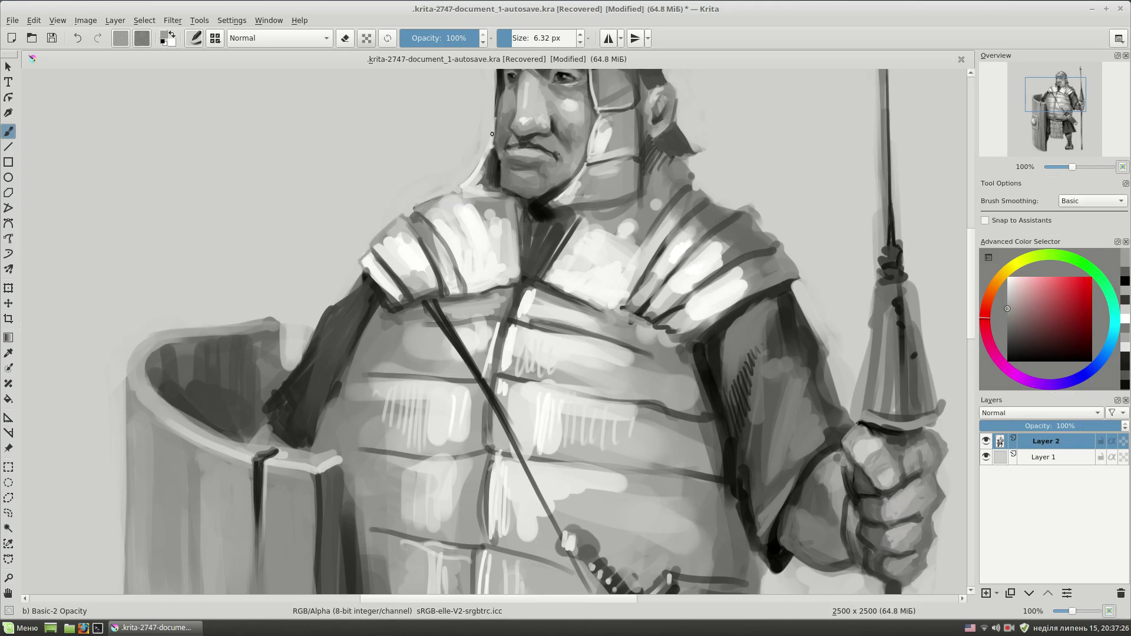
pyautogui.hotkey('ctrl', 'z')
# Shade the jaw and chin with darker and lighter grey strokes
pyautogui.keyDown('ctrl'); pyautogui.click(447, 297); pyautogui.keyUp('ctrl')
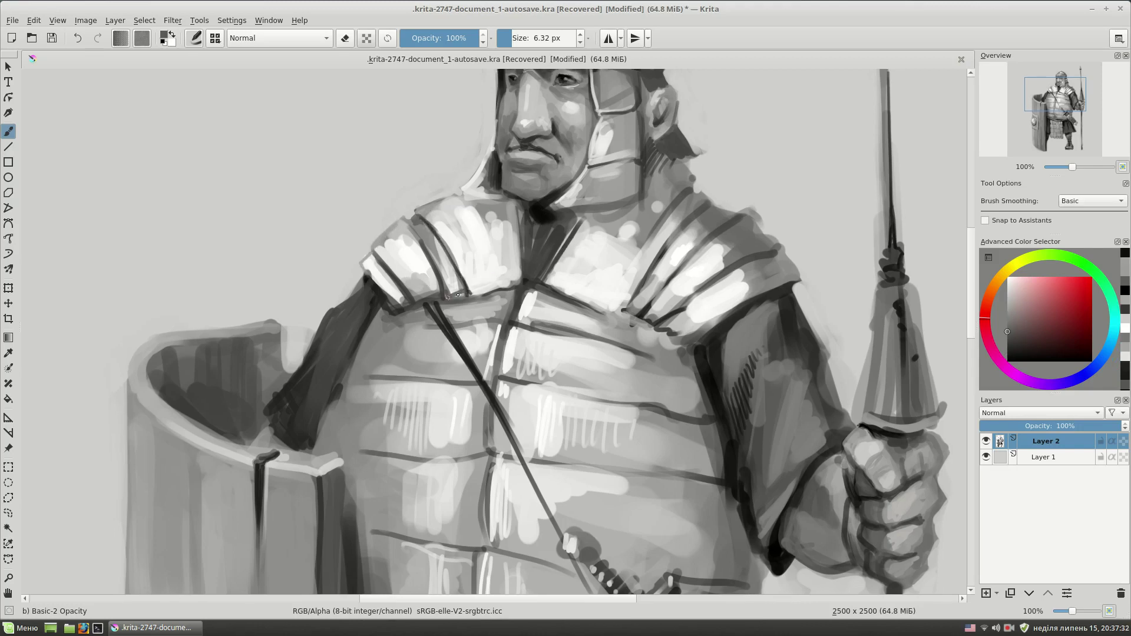
pyautogui.keyDown('ctrl'); pyautogui.click(451, 296); pyautogui.keyUp('ctrl')
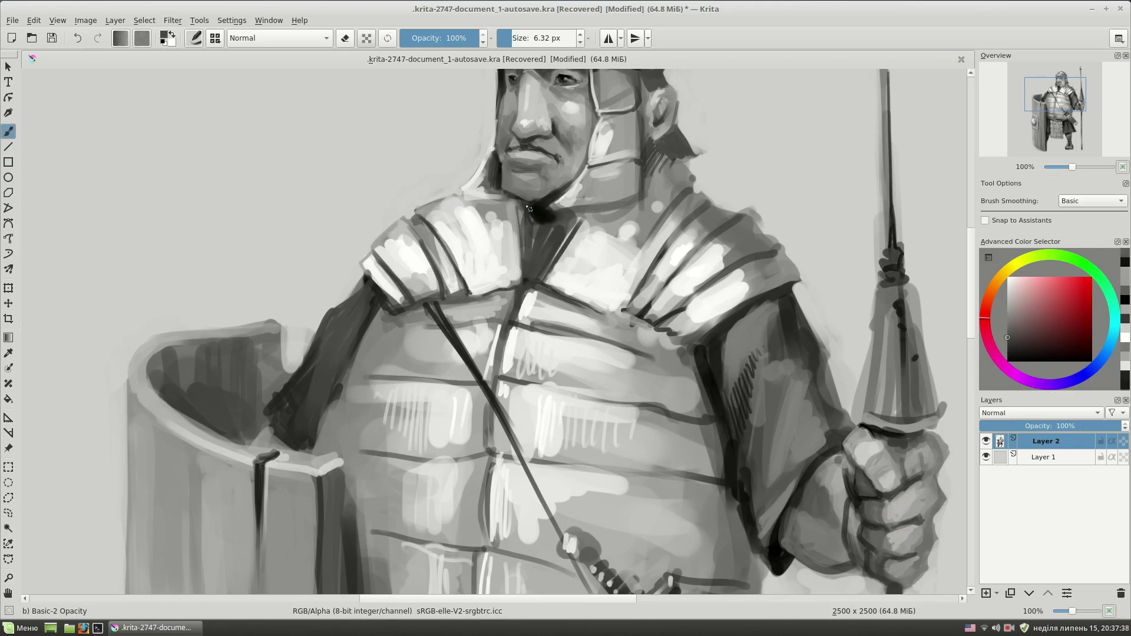
pyautogui.moveTo(542, 211)
pyautogui.mouseDown()
pyautogui.moveTo(491, 263)
pyautogui.moveTo(489, 282)
pyautogui.mouseUp()
pyautogui.keyDown('ctrl'); pyautogui.click(491, 263); pyautogui.keyUp('ctrl')
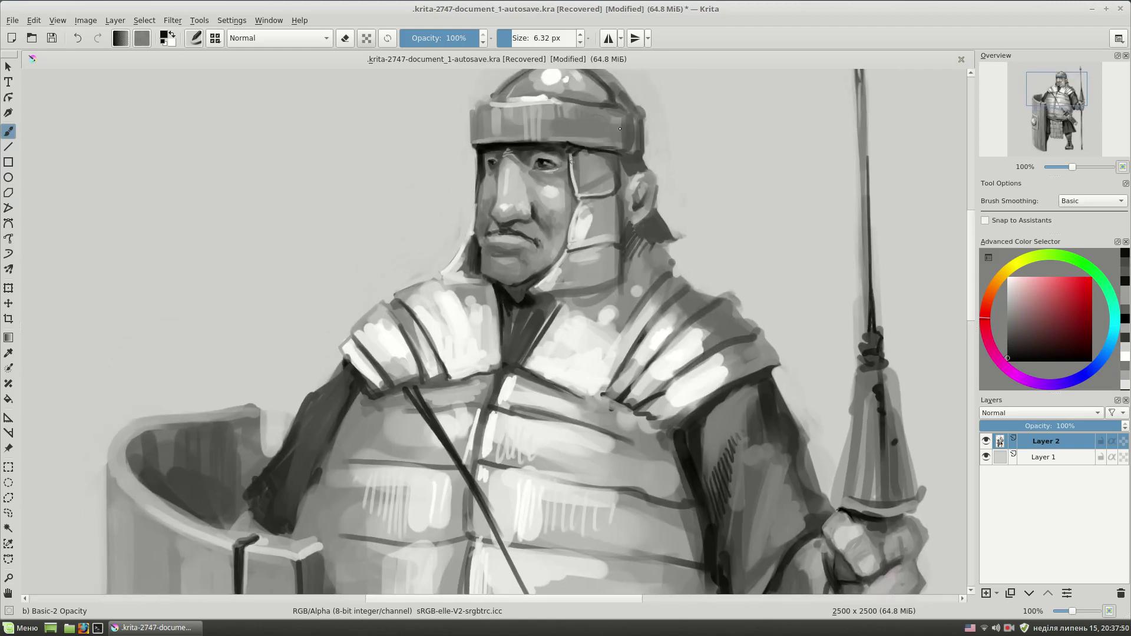
pyautogui.keyDown('ctrl'); pyautogui.click(458, 269); pyautogui.keyUp('ctrl')
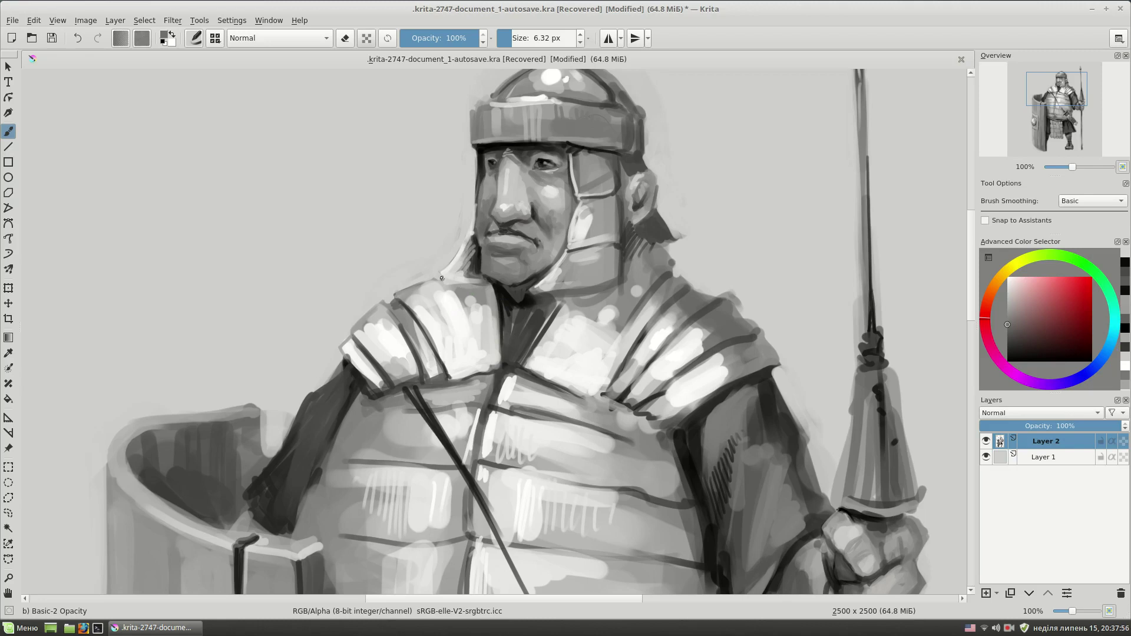
pyautogui.keyDown('ctrl'); pyautogui.click(477, 268); pyautogui.keyUp('ctrl')
pyautogui.moveTo(486, 288); pyautogui.dragTo(506, 297)
pyautogui.keyDown('ctrl'); pyautogui.click(502, 297); pyautogui.keyUp('ctrl')
pyautogui.moveTo(448, 277)
pyautogui.mouseDown()
pyautogui.moveTo(621, 284)
pyautogui.moveTo(525, 331)
pyautogui.mouseUp()
# Fill the neck beneath the jaw dark, then add light strokes on the shoulder and spear blade
pyautogui.press(']')
pyautogui.press(']')
pyautogui.press(']')
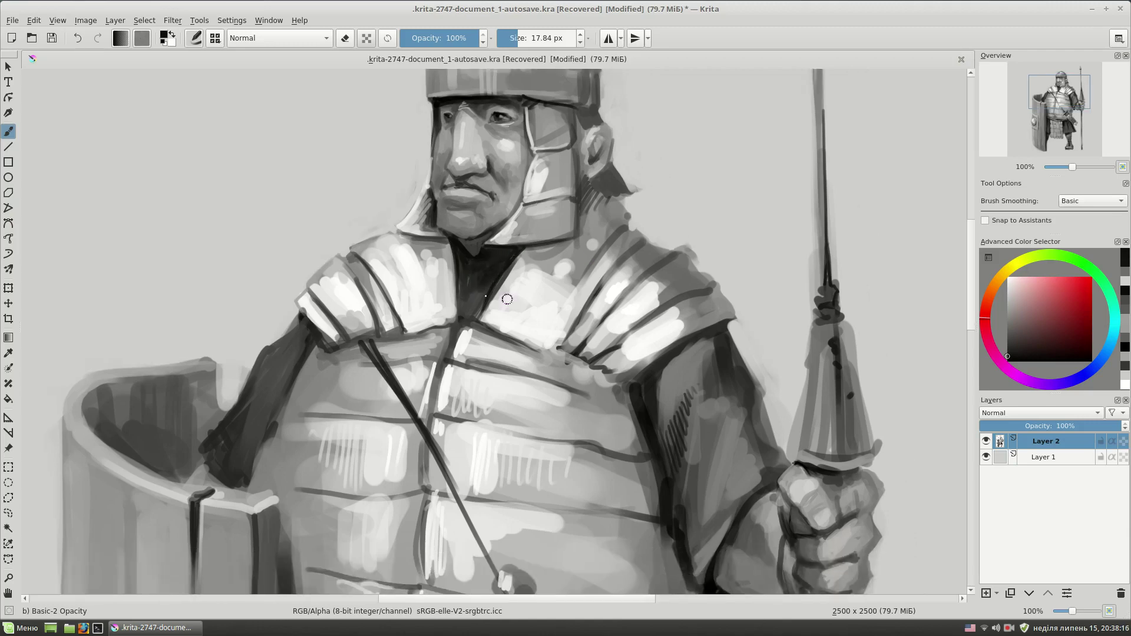
pyautogui.press('[')
pyautogui.press('[')
pyautogui.press('[')
pyautogui.keyDown('ctrl'); pyautogui.click(553, 253); pyautogui.keyUp('ctrl')
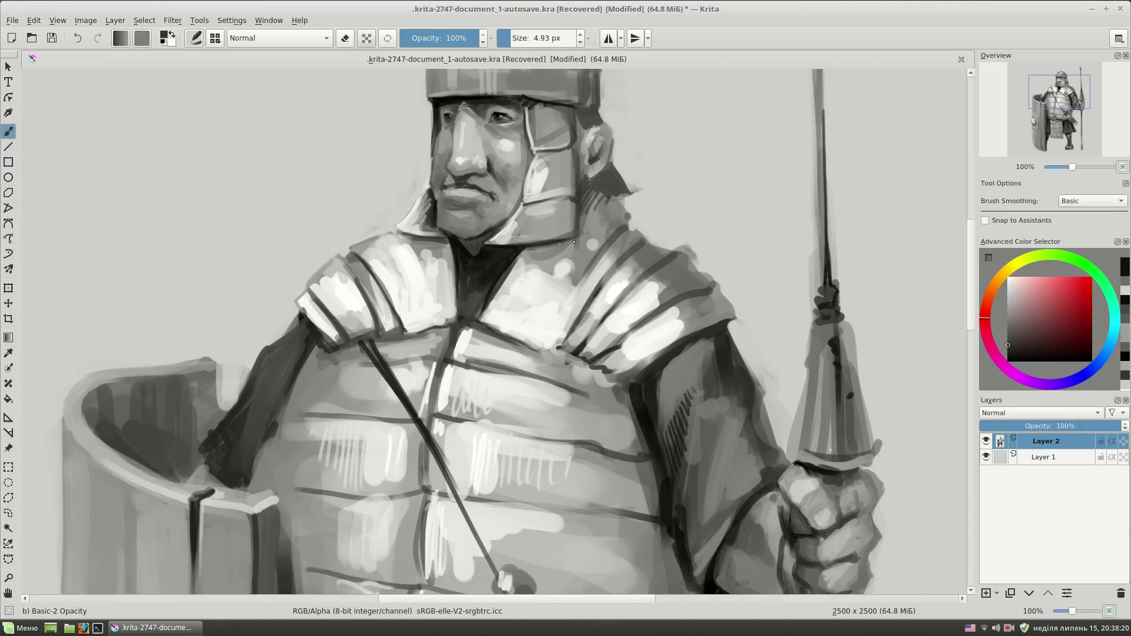
pyautogui.moveTo(648, 248); pyautogui.dragTo(658, 262)
pyautogui.press(']')
pyautogui.press(']')
pyautogui.press(']')
pyautogui.keyDown('ctrl'); pyautogui.click(752, 260); pyautogui.keyUp('ctrl')
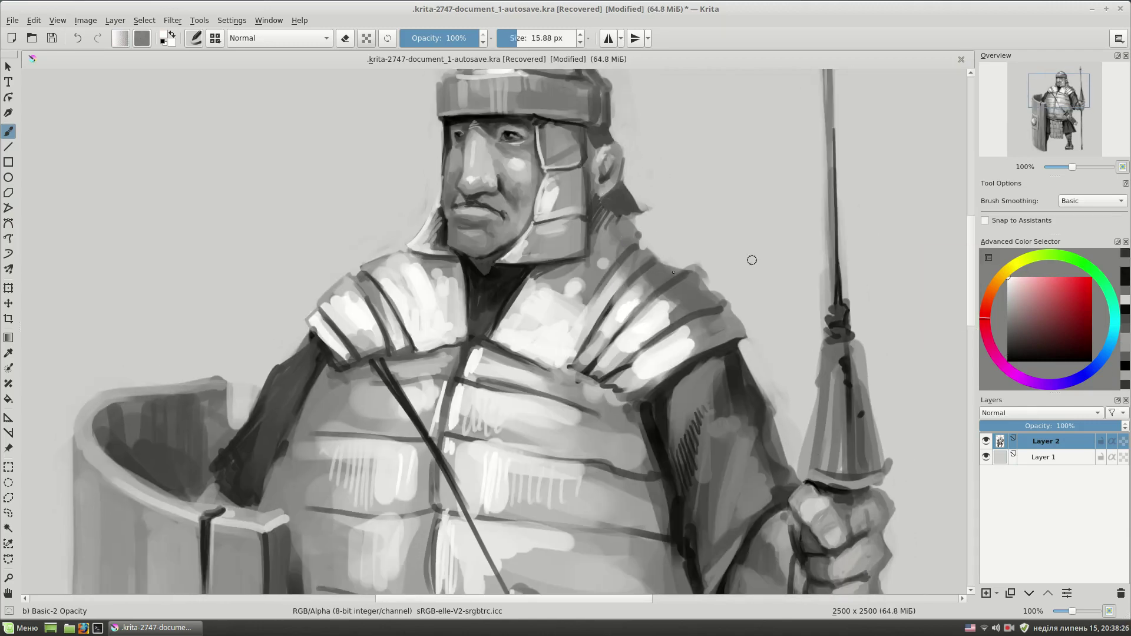
pyautogui.moveTo(622, 303); pyautogui.dragTo(607, 291)
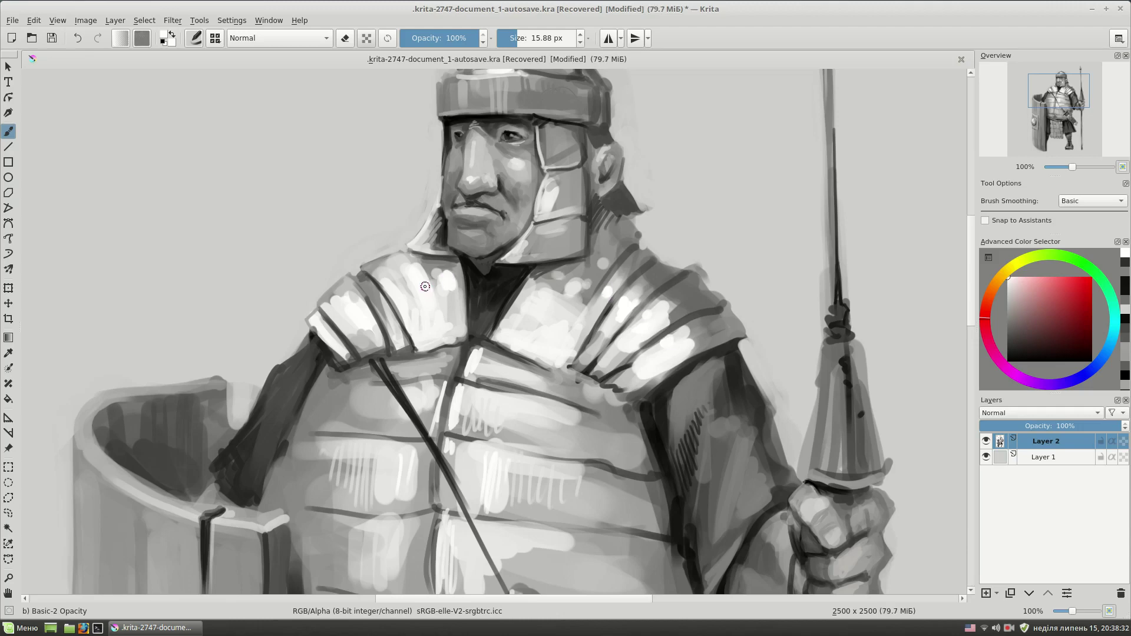
pyautogui.press('-')
pyautogui.press('-')
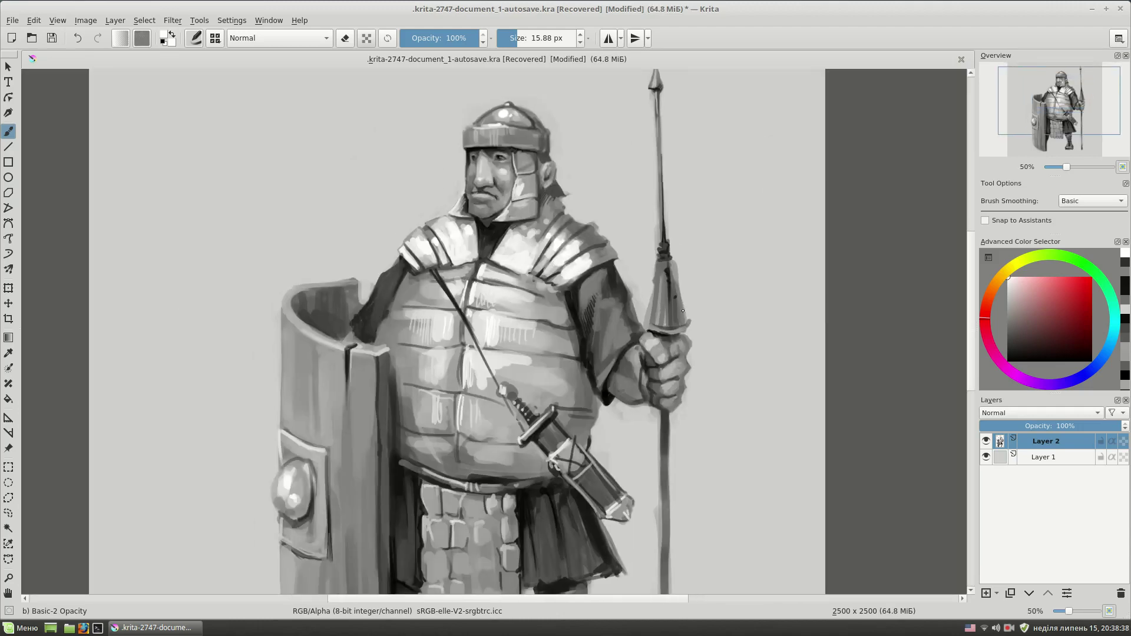
pyautogui.moveTo(653, 323); pyautogui.dragTo(737, 228)
# Brighten the shield's inner rim with a small light brush stroke
pyautogui.press('1')
pyautogui.press('[')
pyautogui.press('[')
pyautogui.press('[')
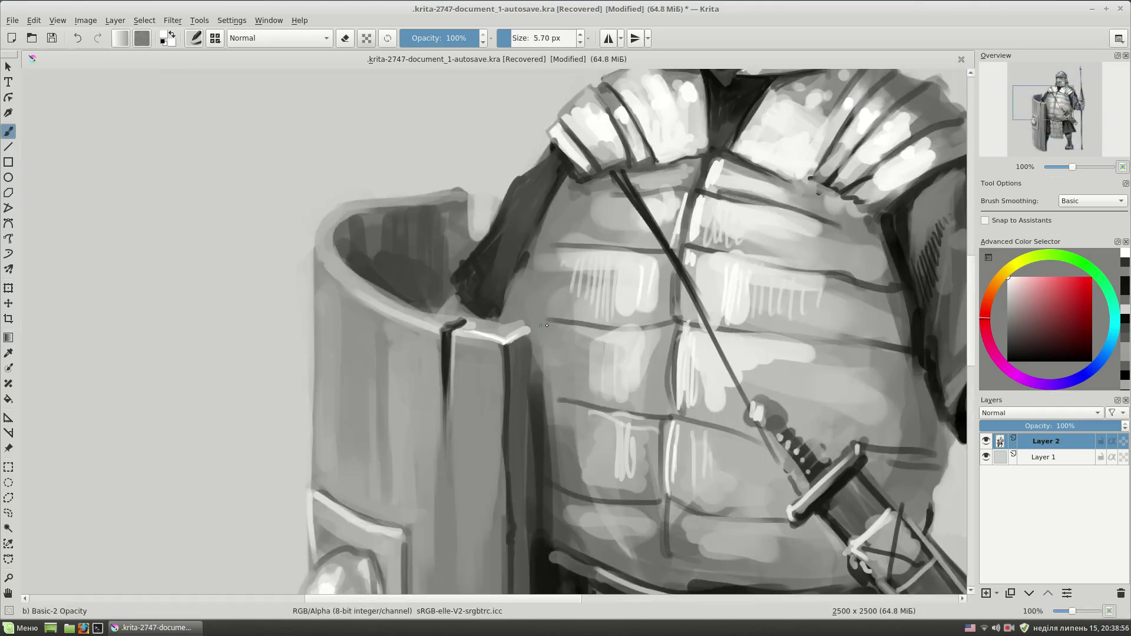
pyautogui.moveTo(326, 269); pyautogui.dragTo(404, 315)
pyautogui.press('2')
pyautogui.press('+')
pyautogui.press('+')
pyautogui.press('+')
# Paint a dark ring around the sword pommel and add a bright highlight on it
pyautogui.keyDown('ctrl'); pyautogui.click(630, 368); pyautogui.keyUp('ctrl')
pyautogui.press(']')
pyautogui.press(']')
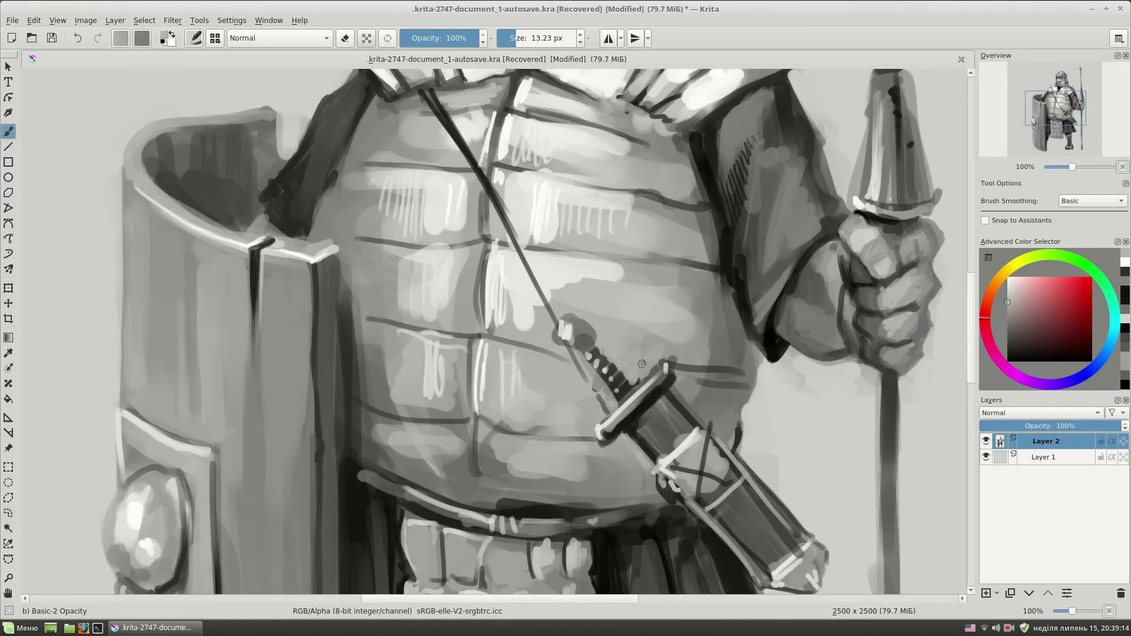
pyautogui.keyDown('ctrl'); pyautogui.click(628, 380); pyautogui.keyUp('ctrl')
pyautogui.moveTo(586, 347)
pyautogui.mouseDown()
pyautogui.moveTo(574, 318)
pyautogui.moveTo(574, 348)
pyautogui.mouseUp()
pyautogui.press('[')
pyautogui.press('[')
pyautogui.keyDown('ctrl'); pyautogui.click(572, 337); pyautogui.keyUp('ctrl')
pyautogui.press(']')
pyautogui.moveTo(566, 325); pyautogui.dragTo(574, 331)
pyautogui.press(']')
# Frame the sword and skirt at 50% zoom with a dark grey and a ~25 px brush
pyautogui.moveTo(652, 320); pyautogui.dragTo(626, 248)
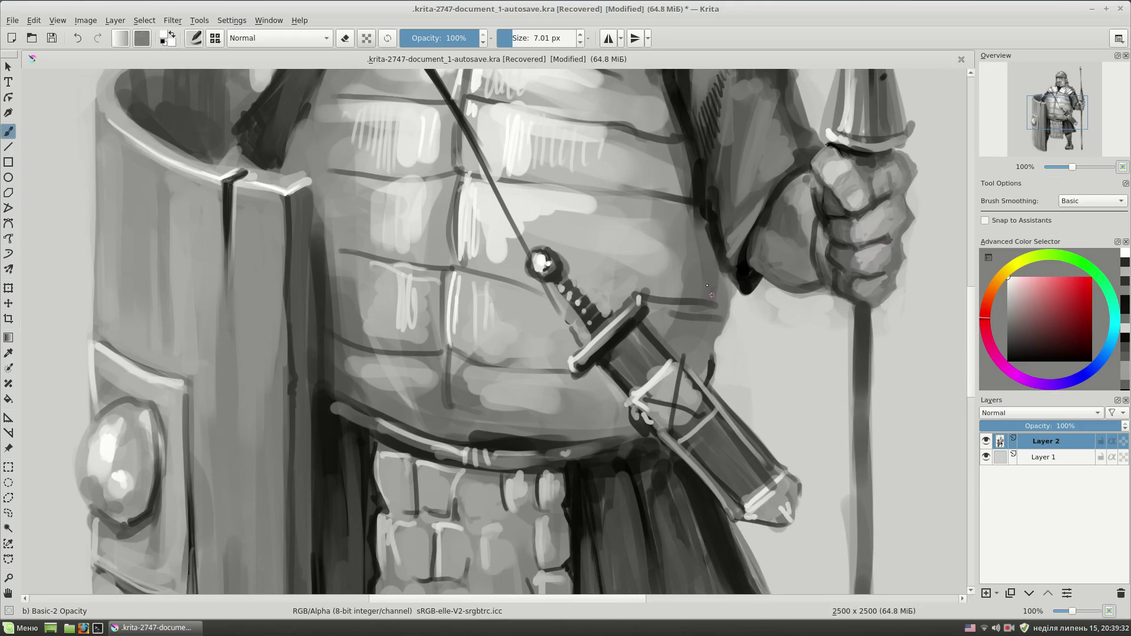
pyautogui.press('-')
pyautogui.keyDown('ctrl'); pyautogui.click(576, 432); pyautogui.keyUp('ctrl')
pyautogui.press(']')
pyautogui.press(']')
pyautogui.press(']')
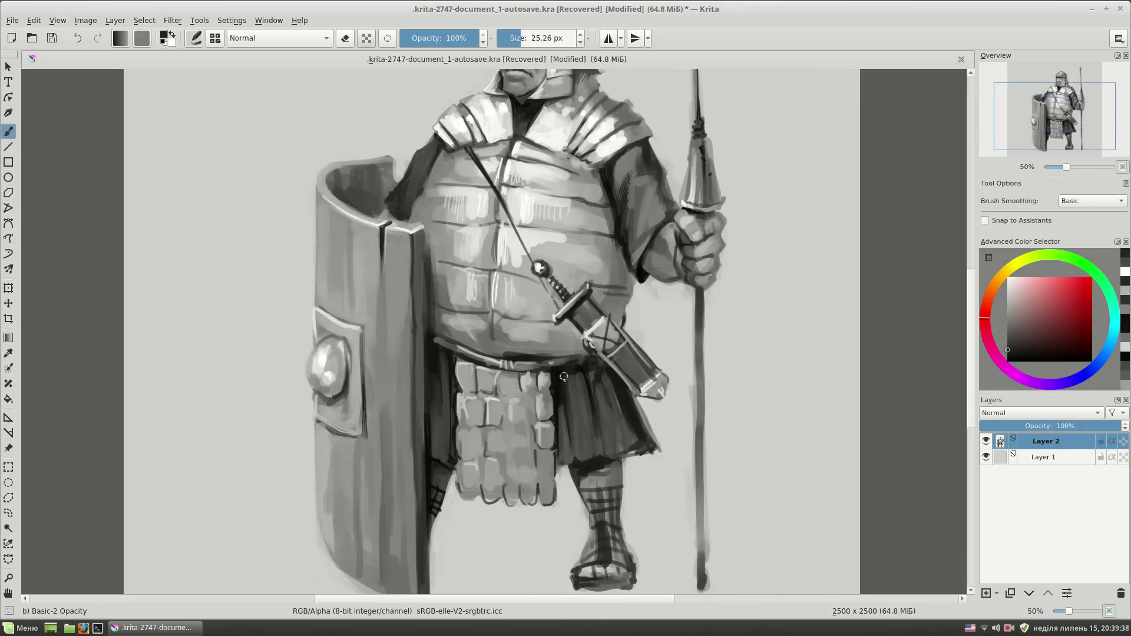
# Paint faint light grey strokes on the skirt beside the scabbard, sampling greys from the painting
pyautogui.keyDown('ctrl'); pyautogui.click(588, 441); pyautogui.keyUp('ctrl')
pyautogui.moveTo(594, 354); pyautogui.dragTo(651, 447)
pyautogui.keyDown('ctrl'); pyautogui.click(643, 421); pyautogui.keyUp('ctrl')
pyautogui.moveTo(633, 410)
pyautogui.mouseDown()
pyautogui.moveTo(648, 442)
pyautogui.moveTo(632, 404)
pyautogui.moveTo(607, 390)
pyautogui.mouseUp()
pyautogui.keyDown('ctrl'); pyautogui.click(636, 412); pyautogui.keyUp('ctrl')
pyautogui.keyDown('ctrl'); pyautogui.click(623, 445); pyautogui.keyUp('ctrl')
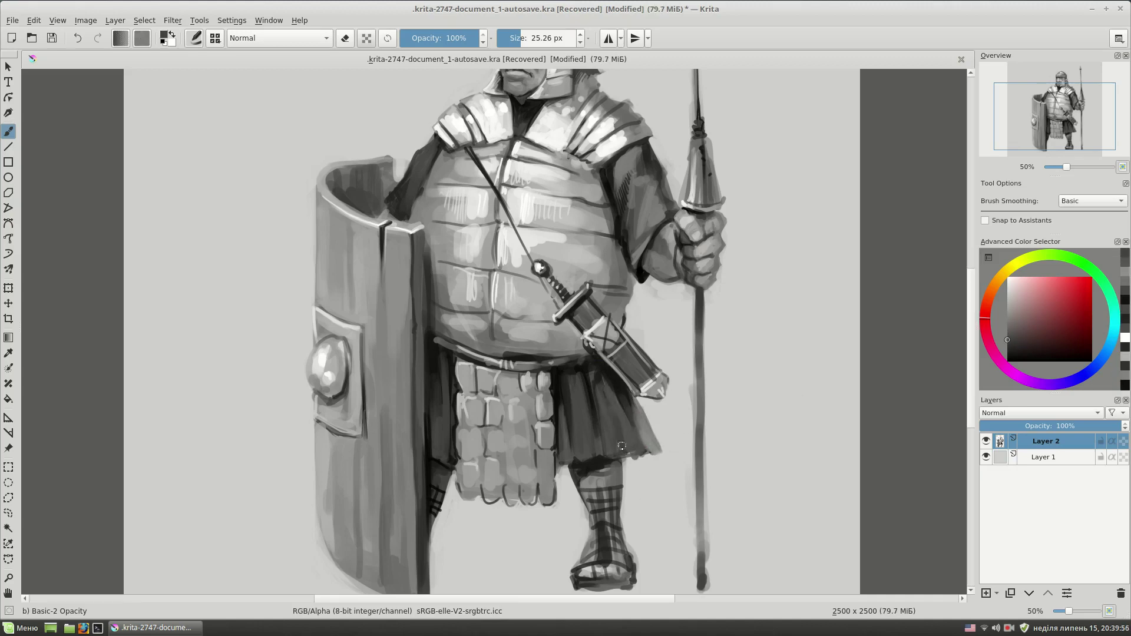
pyautogui.moveTo(598, 433); pyautogui.dragTo(594, 377)
# Add more light strokes on the skirt left of the scabbard and beside the plates
pyautogui.keyDown('ctrl'); pyautogui.click(912, 348); pyautogui.keyUp('ctrl')
pyautogui.moveTo(577, 454); pyautogui.dragTo(578, 376)
pyautogui.moveTo(598, 433); pyautogui.dragTo(595, 382)
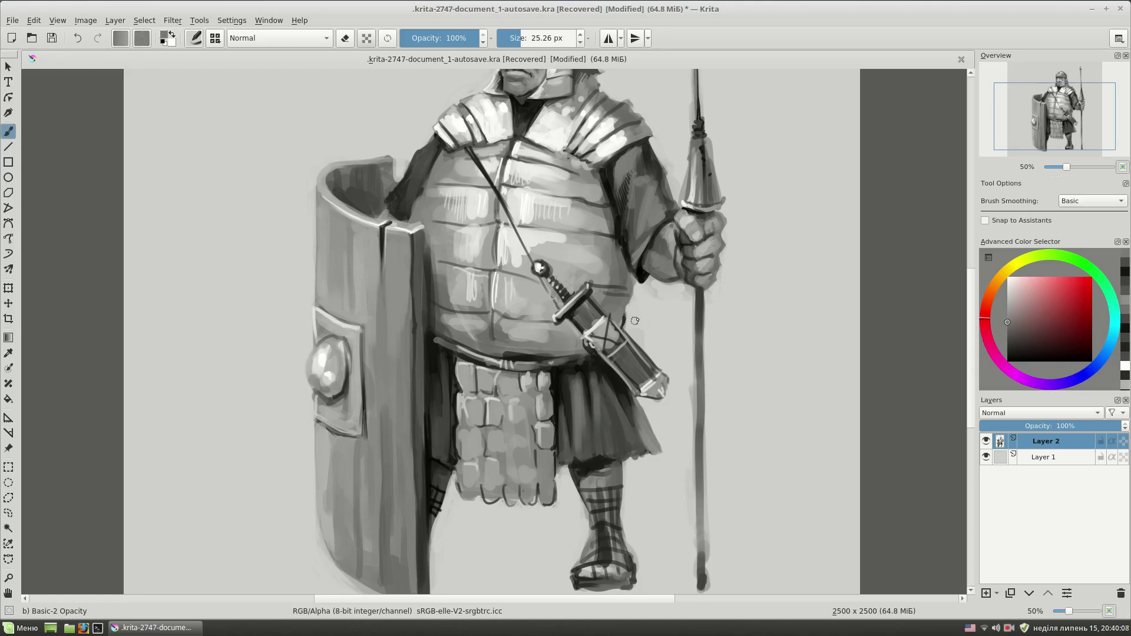
pyautogui.moveTo(441, 423); pyautogui.dragTo(447, 386)
# Erase stray marks around the lower legs and add a new Layer 3 below the figure layer
pyautogui.moveTo(602, 475); pyautogui.dragTo(578, 377)
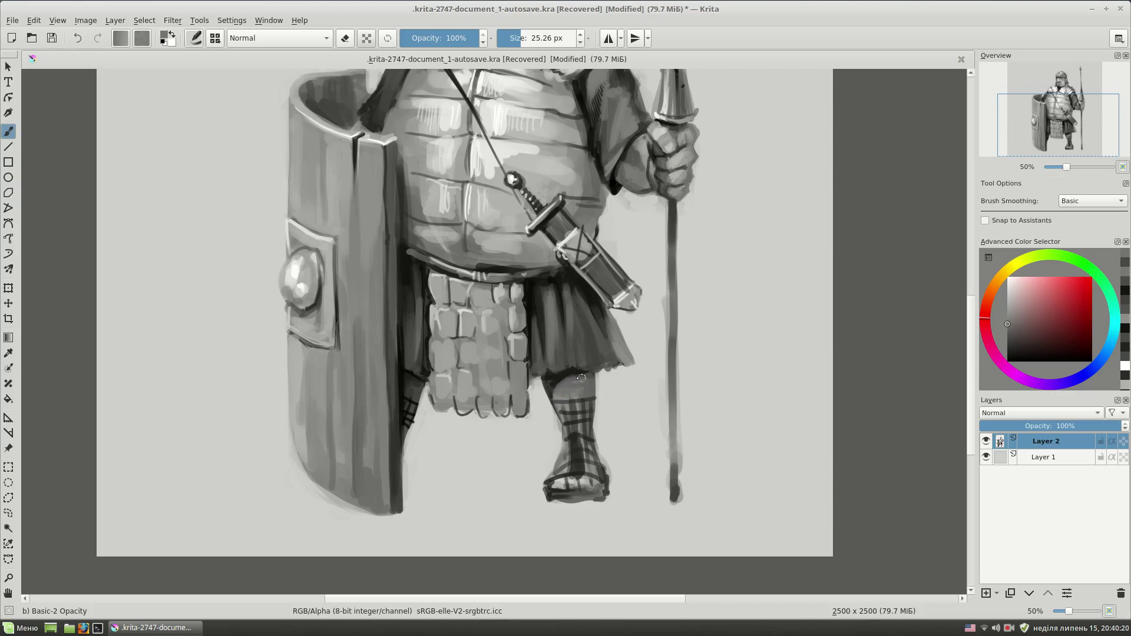
pyautogui.scroll(2, 756, 357)
pyautogui.press('e')
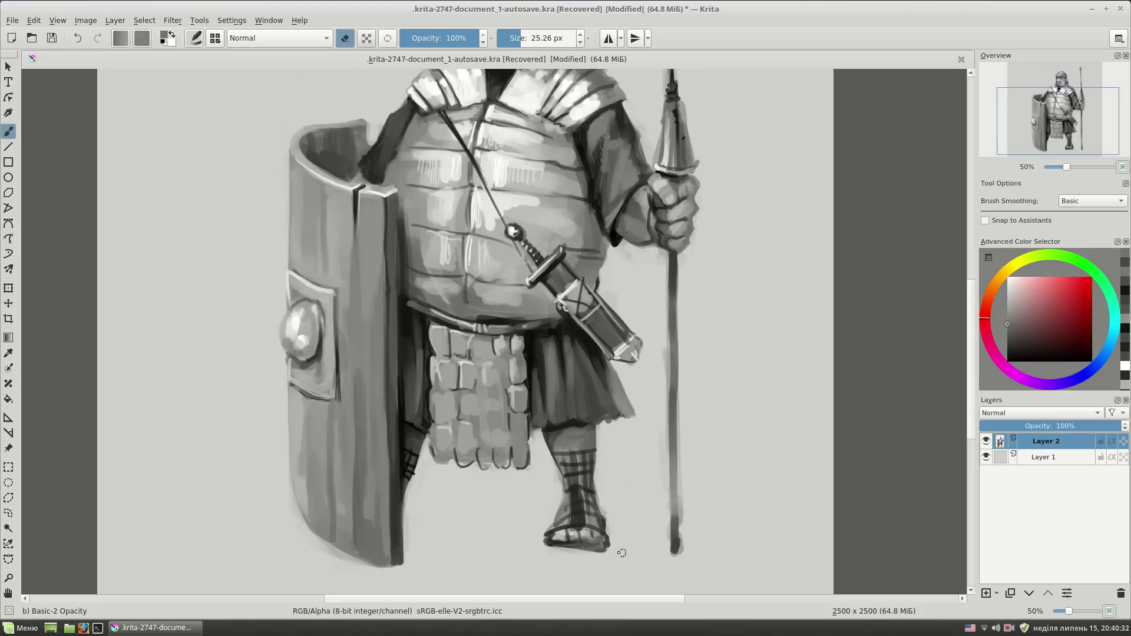
pyautogui.scroll(2, 684, 365)
pyautogui.scroll(1, 684, 366)
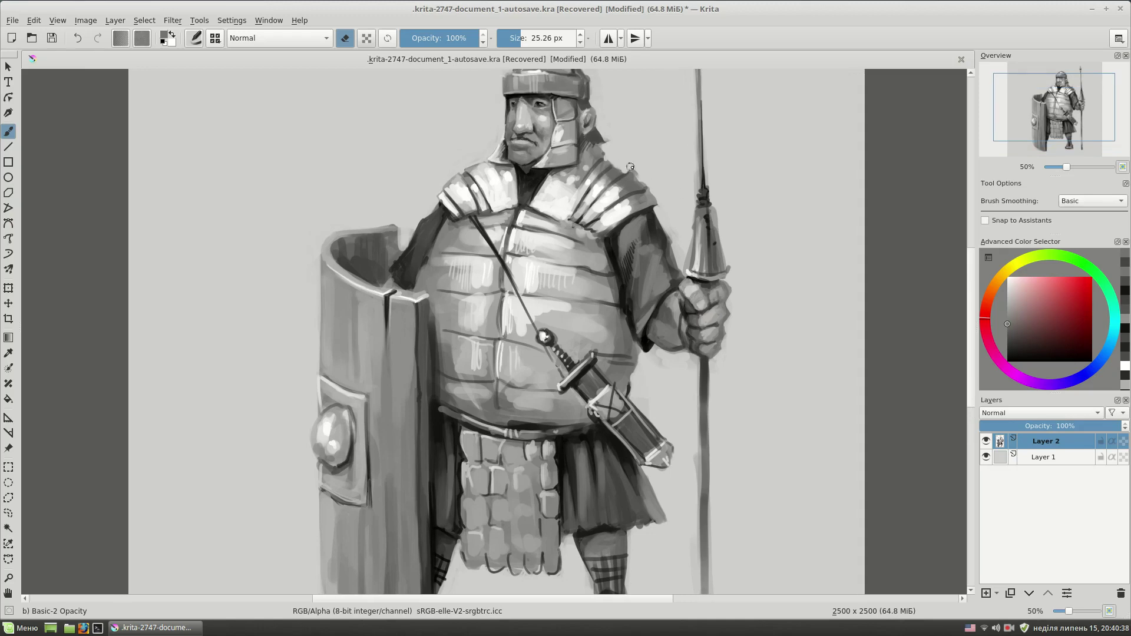
pyautogui.scroll(1, 709, 194)
pyautogui.scroll(1, 671, 154)
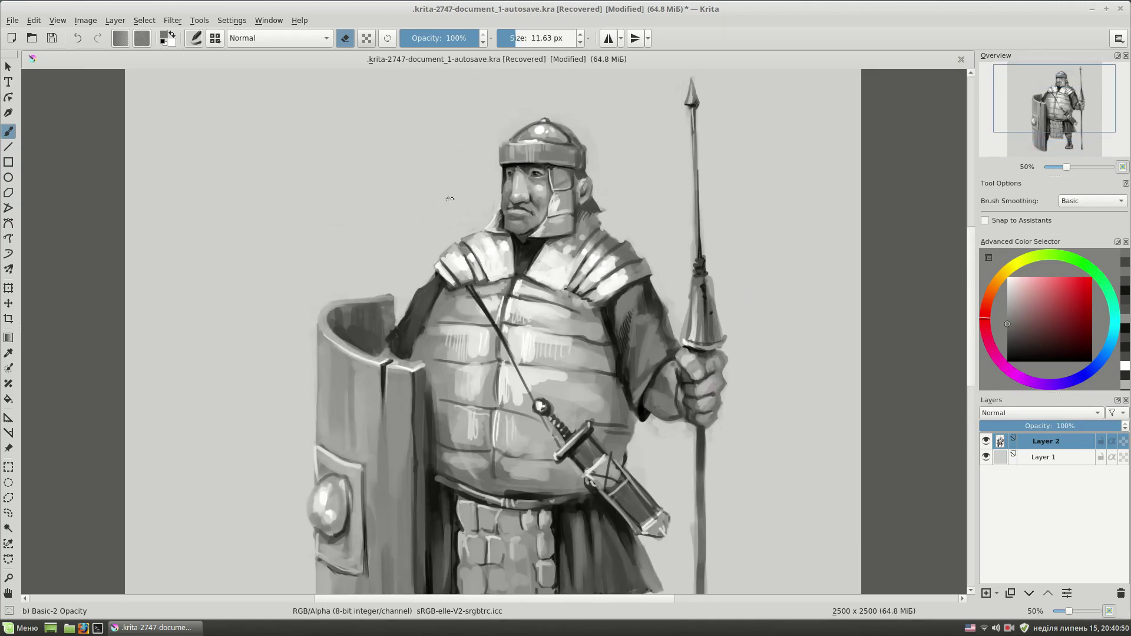
pyautogui.scroll(-2, 427, 222)
pyautogui.click(985, 593)
pyautogui.click(1029, 594)
# Brush a dark grey horizontal ground shadow under the feet and shield, extending right
pyautogui.press('d')
pyautogui.press('e')
pyautogui.click(1007, 345)
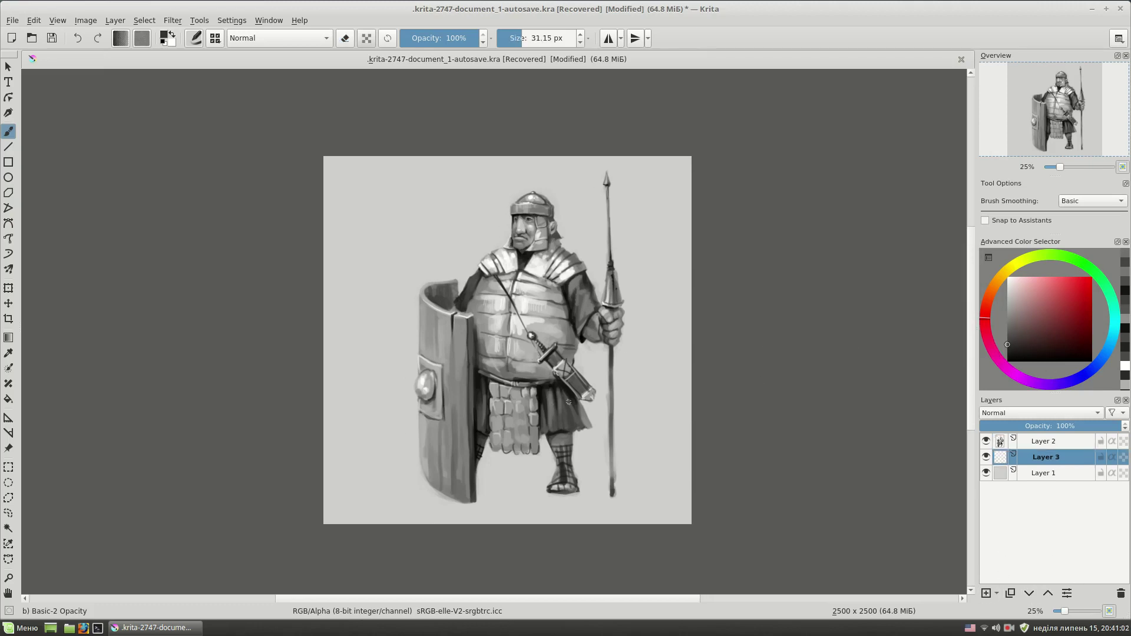
pyautogui.moveTo(540, 491); pyautogui.dragTo(424, 492)
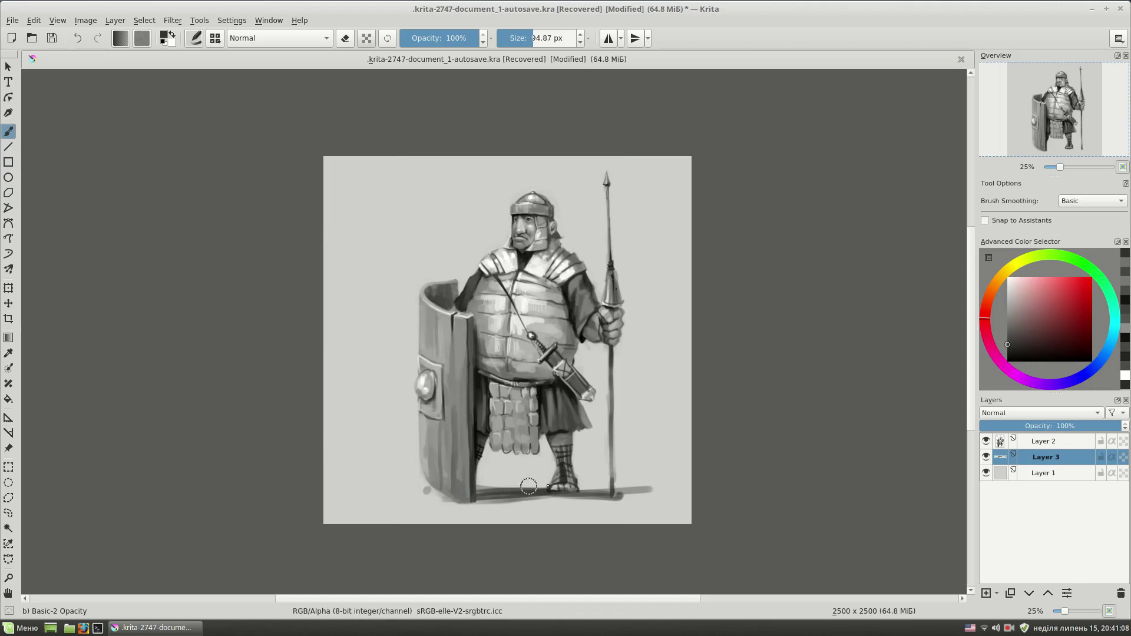
pyautogui.moveTo(449, 492); pyautogui.dragTo(670, 489)
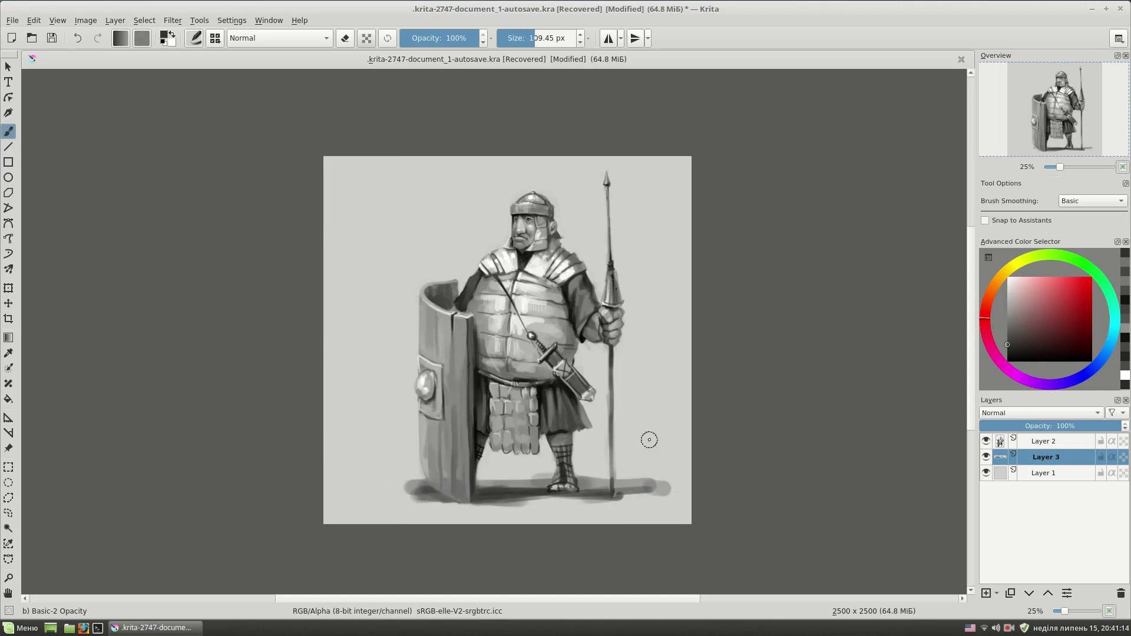
# At 33% zoom with a ~45 px brush, darken the shadow under the feet and shield base
pyautogui.press('+')
pyautogui.press('[')
pyautogui.press('[')
pyautogui.press('[')
pyautogui.moveTo(562, 466)
pyautogui.mouseDown()
pyautogui.moveTo(647, 464)
pyautogui.moveTo(459, 473)
pyautogui.moveTo(408, 461)
pyautogui.mouseUp()
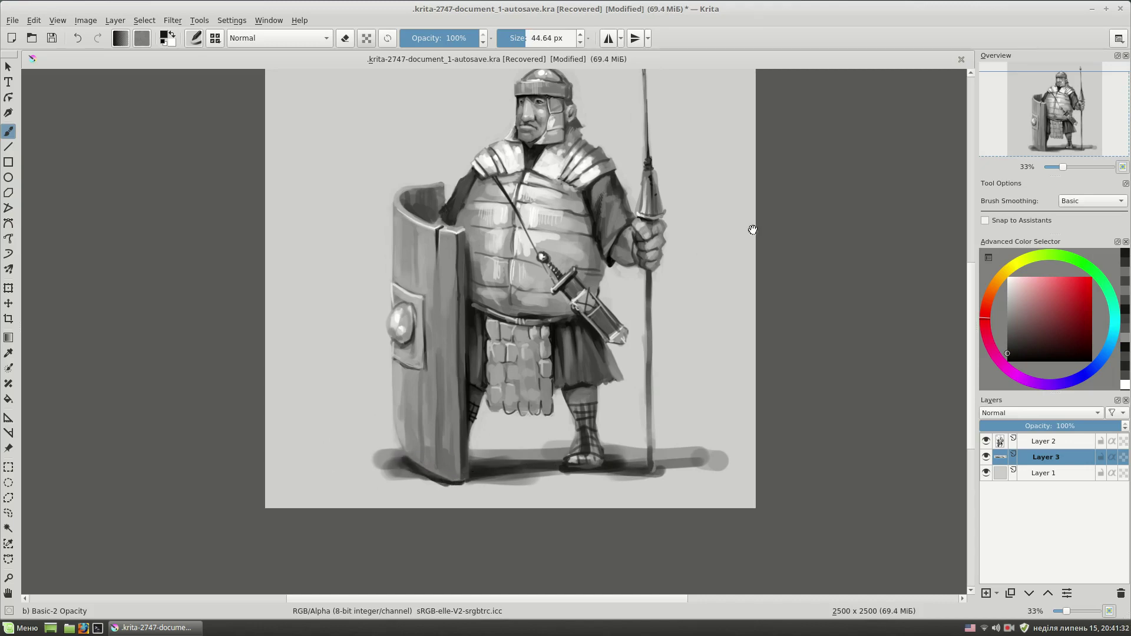
pyautogui.moveTo(719, 351); pyautogui.dragTo(728, 371)
pyautogui.moveTo(383, 480); pyautogui.dragTo(321, 500)
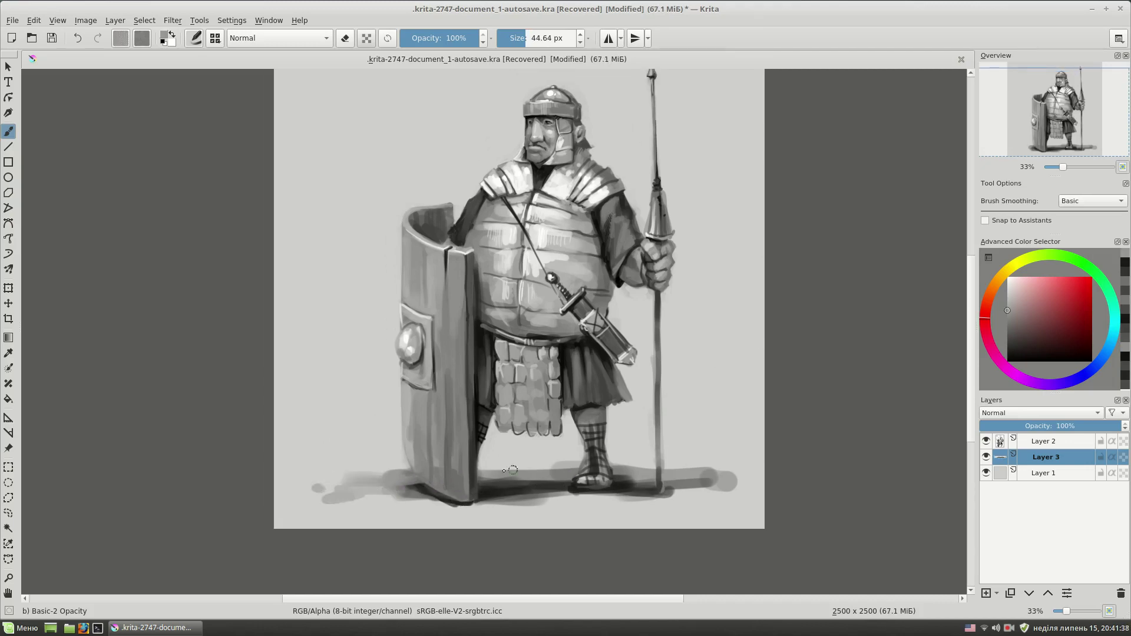
# Lighten the shadow's right part, between the legs and left of the shield base with lighter grey
pyautogui.click(1007, 295)
pyautogui.moveTo(733, 471); pyautogui.dragTo(666, 480)
pyautogui.press('[')
pyautogui.press('[')
pyautogui.press('[')
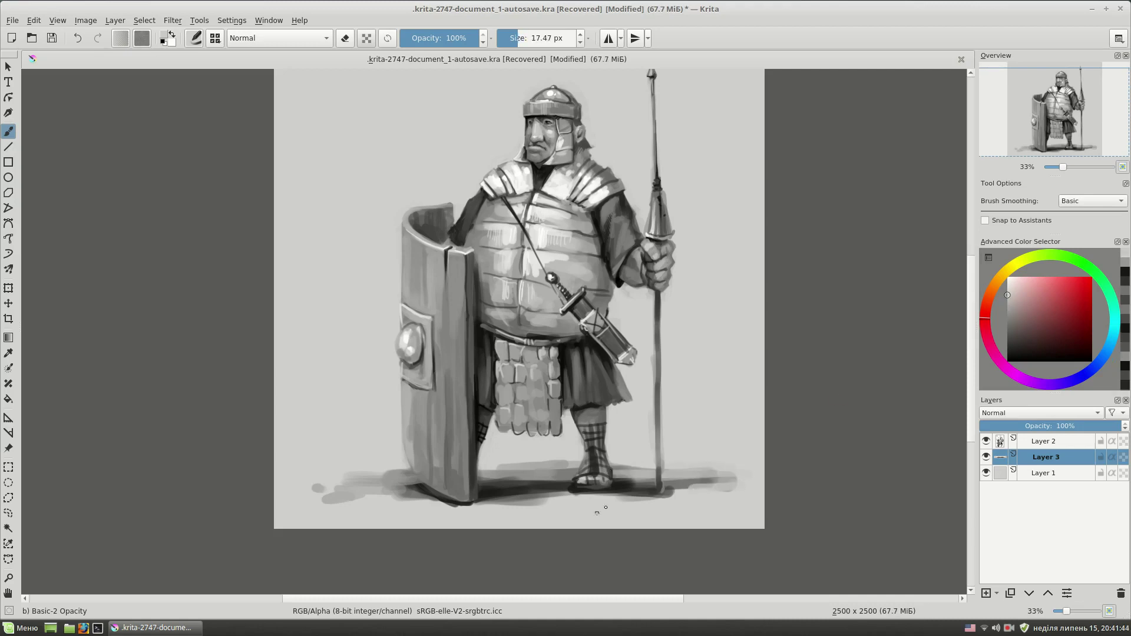
pyautogui.moveTo(562, 463); pyautogui.dragTo(501, 471)
pyautogui.moveTo(391, 472); pyautogui.dragTo(345, 488)
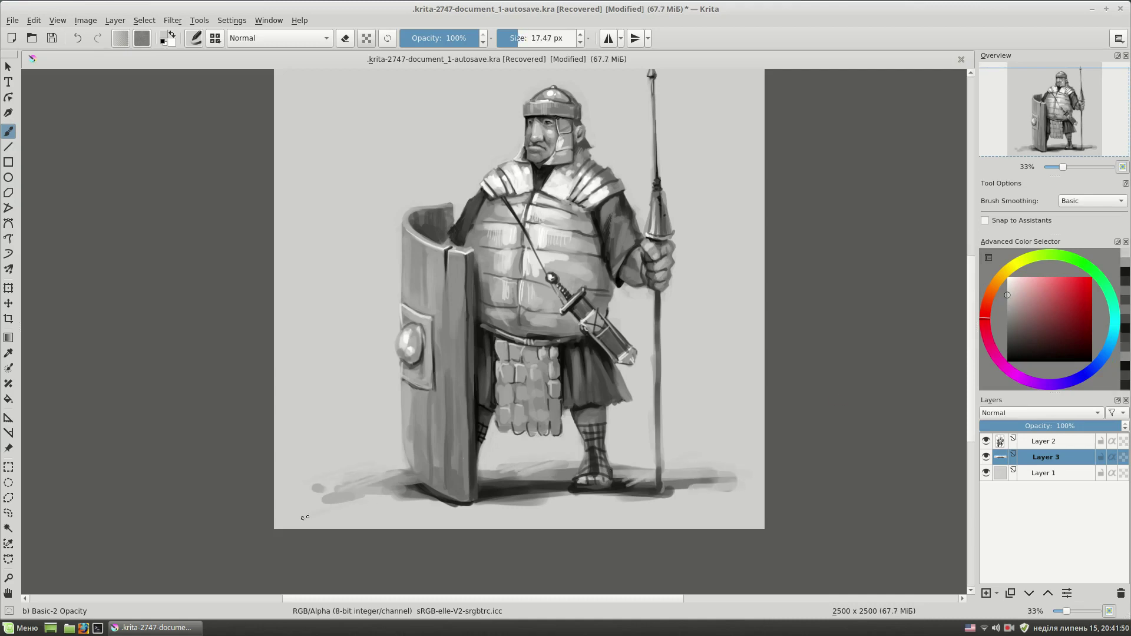
# Add black strokes along the shield's bottom edge and the ground shadow, then zoom out to 25%
pyautogui.click(1007, 360)
pyautogui.moveTo(412, 468); pyautogui.dragTo(453, 493)
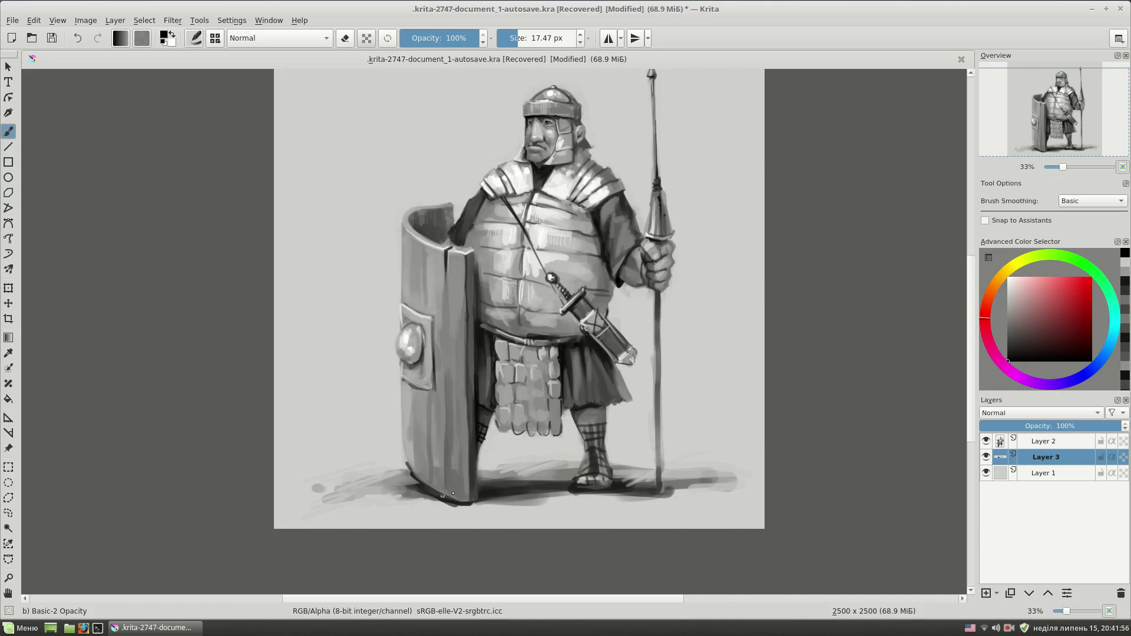
pyautogui.moveTo(492, 476); pyautogui.dragTo(686, 483)
pyautogui.moveTo(797, 298); pyautogui.dragTo(795, 331)
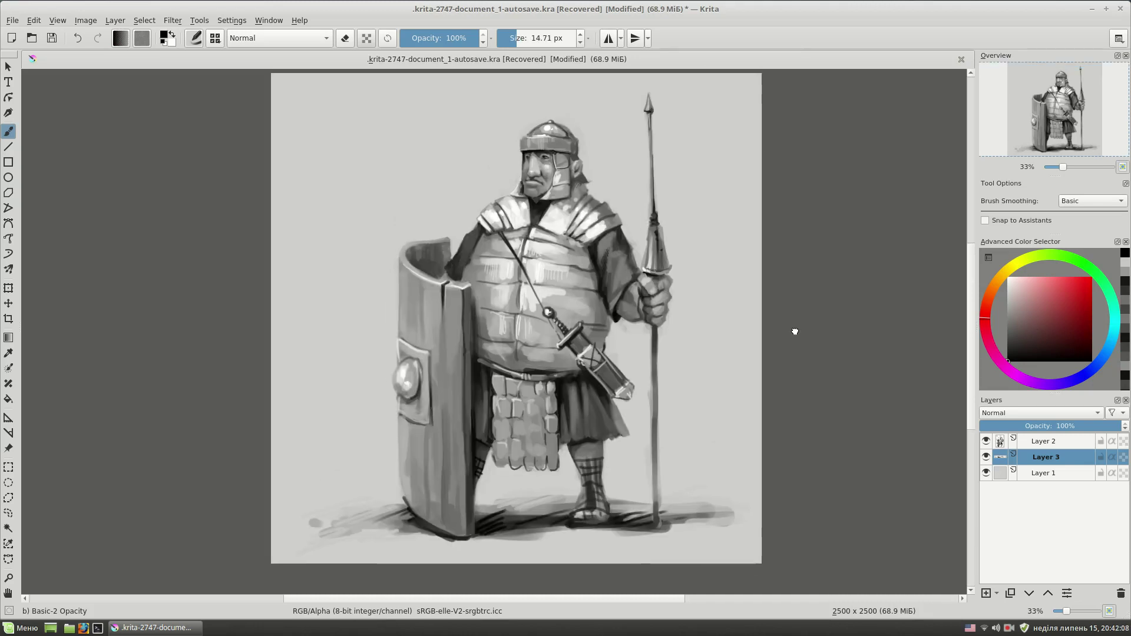
pyautogui.press('-')
pyautogui.press(']')
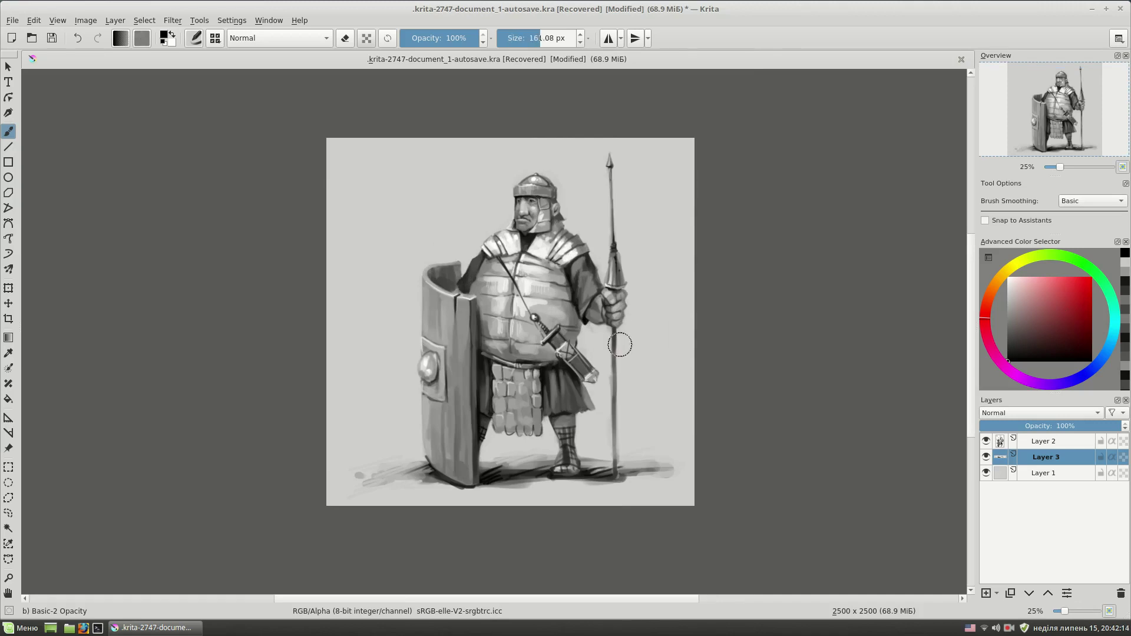
# Paint a pale grey halo around the helmet, shoulders and sides with a very large brush, then return to Layer 2
pyautogui.click(1007, 287)
pyautogui.press(']')
pyautogui.moveTo(603, 236); pyautogui.dragTo(618, 412)
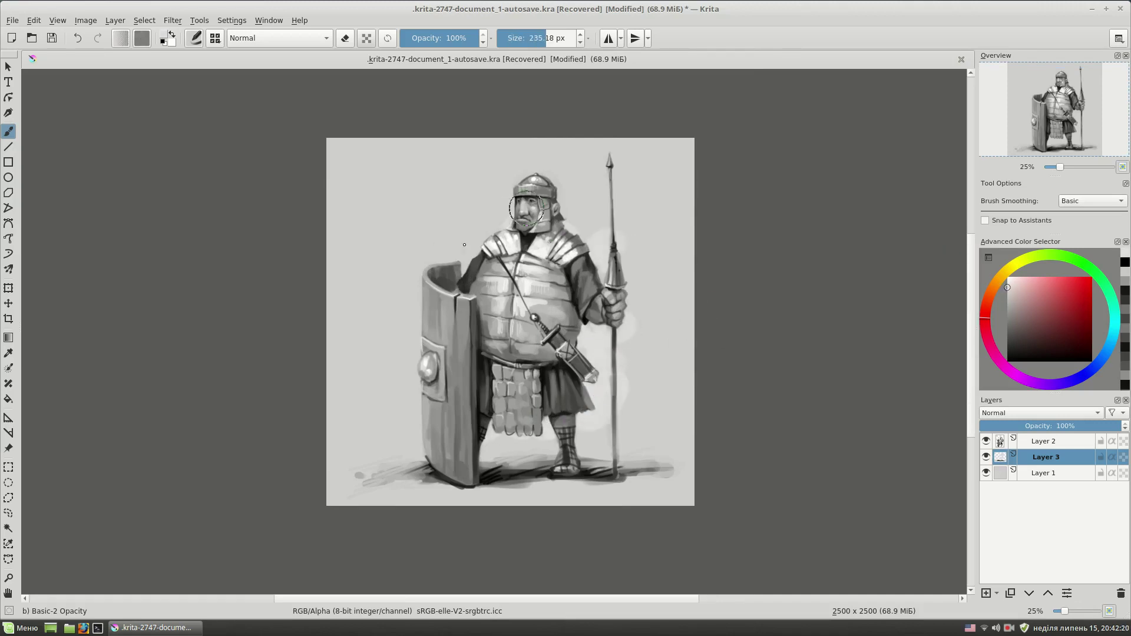
pyautogui.moveTo(493, 261); pyautogui.dragTo(406, 401)
pyautogui.moveTo(436, 248); pyautogui.dragTo(583, 177)
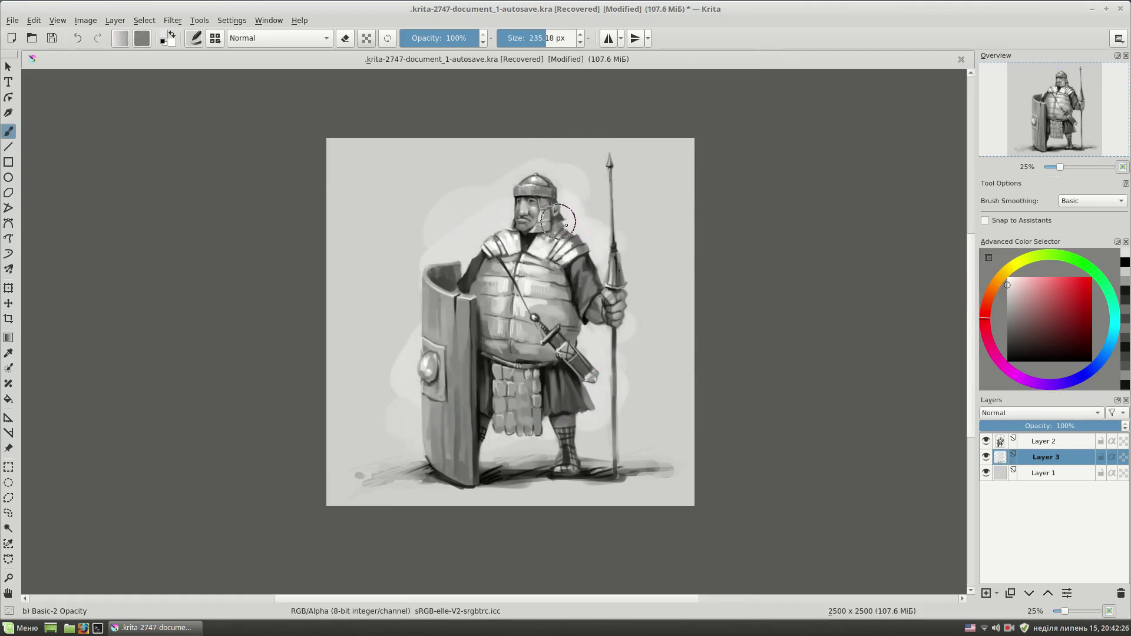
pyautogui.click(1003, 281)
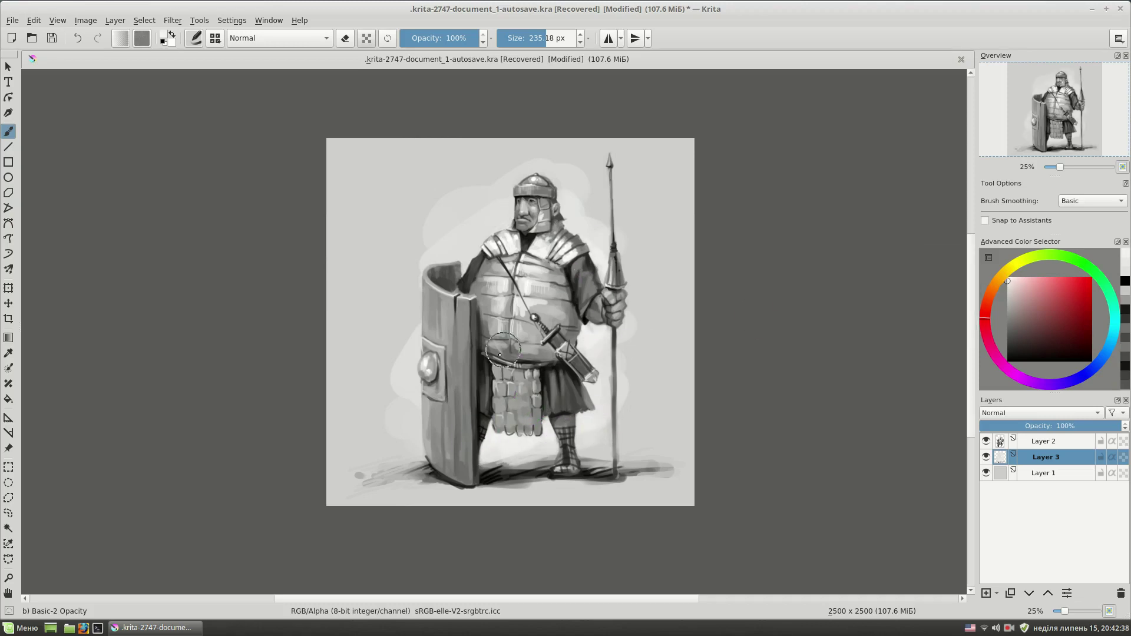
pyautogui.press('+')
pyautogui.scroll(1, 708, 331)
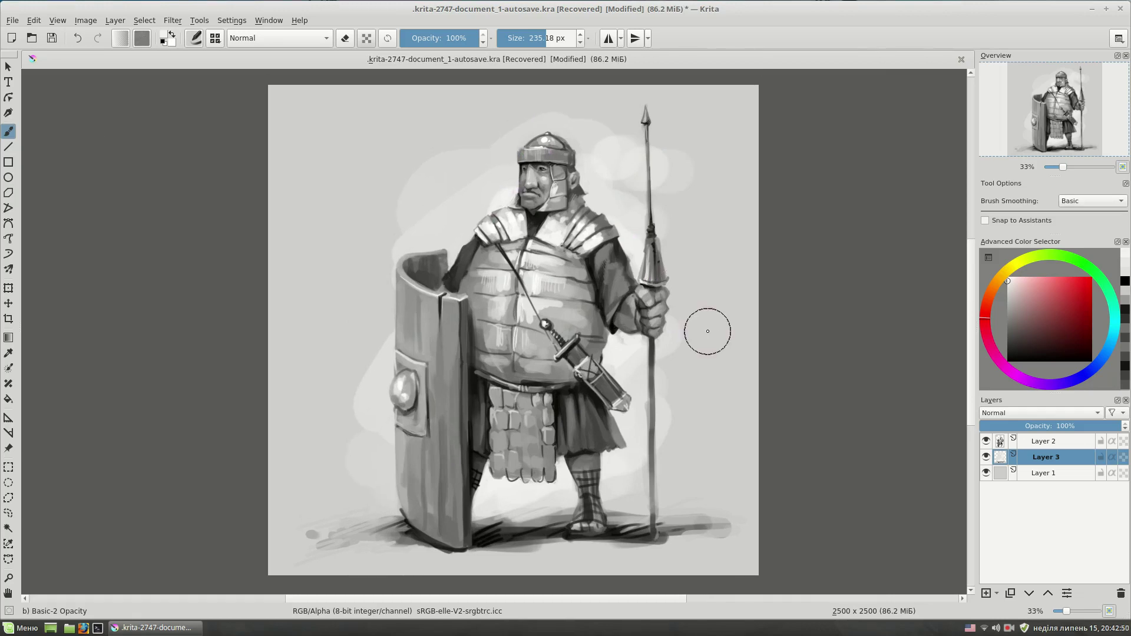
pyautogui.press('pageup')
# Zoom to 67%, shrink the brush to ~15 px, sample near-black and undo a stray detail stroke
pyautogui.moveTo(594, 324); pyautogui.dragTo(574, 303)
pyautogui.press('+')
pyautogui.press('+')
pyautogui.moveTo(648, 238); pyautogui.dragTo(624, 238)
pyautogui.keyDown('ctrl'); pyautogui.click(592, 295); pyautogui.keyUp('ctrl')
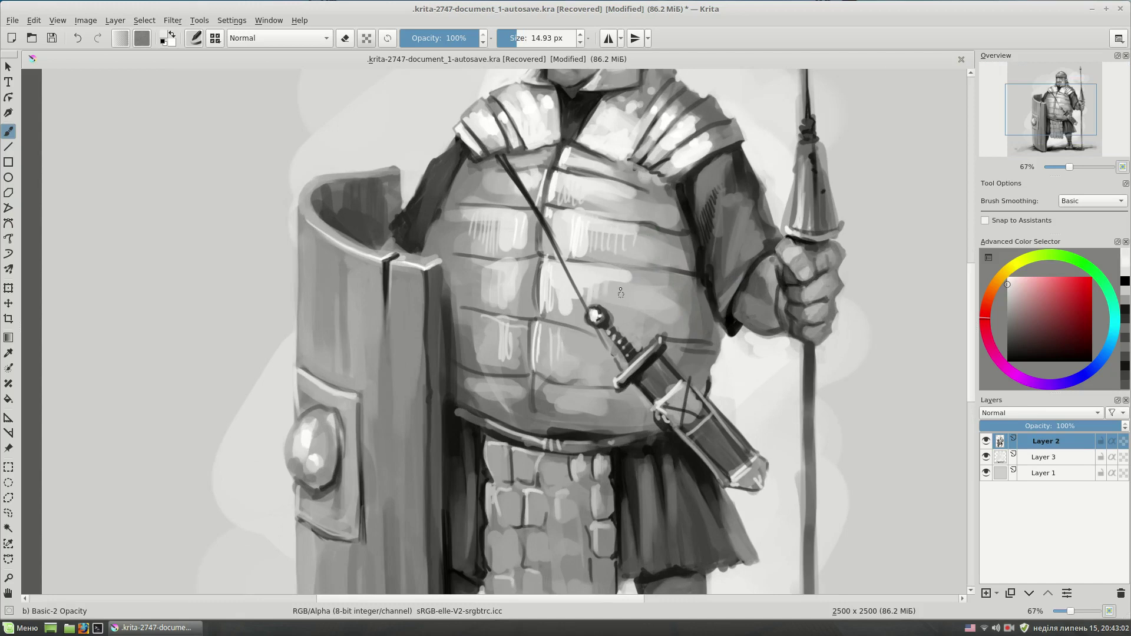
pyautogui.moveTo(477, 275); pyautogui.dragTo(449, 315)
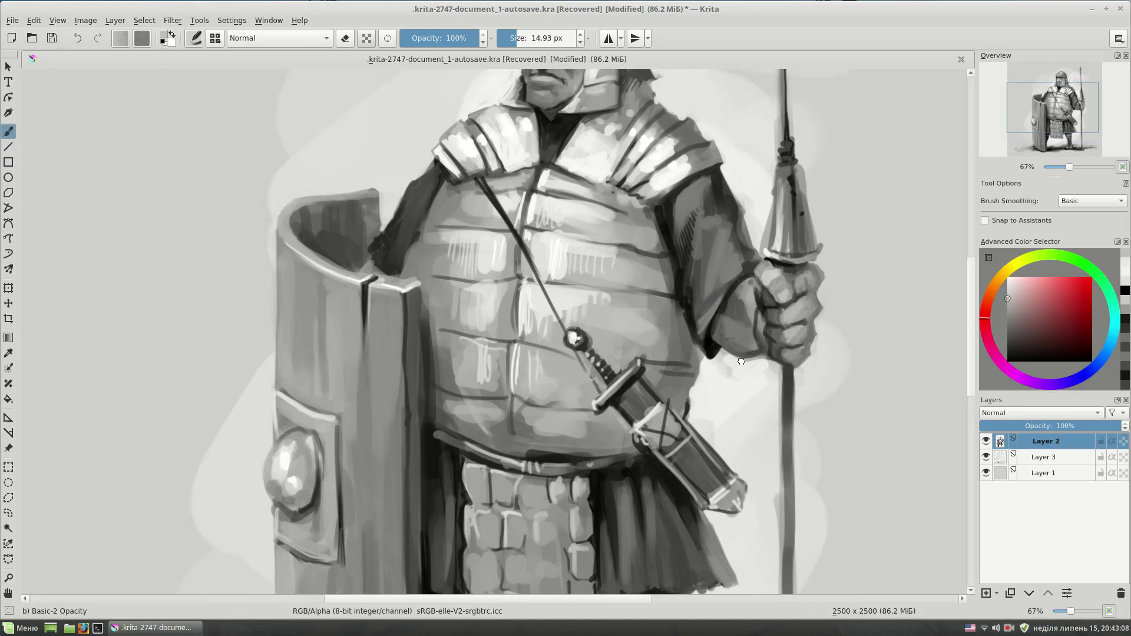
pyautogui.keyDown('ctrl'); pyautogui.click(676, 209); pyautogui.keyUp('ctrl')
pyautogui.moveTo(687, 208); pyautogui.dragTo(644, 236)
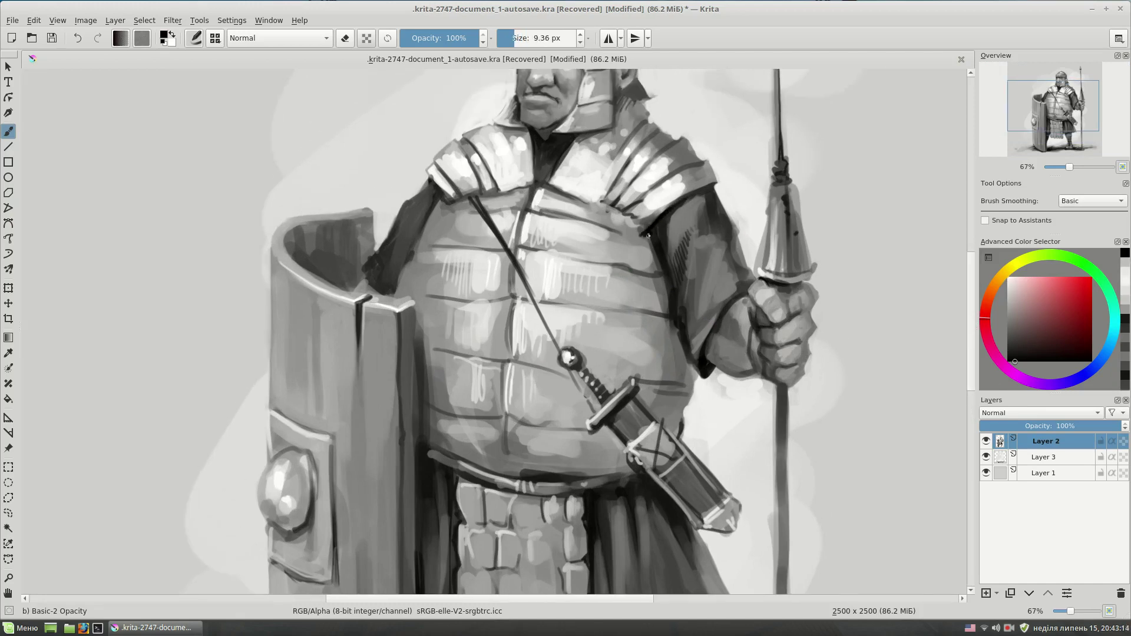
pyautogui.hotkey('ctrl', 'z')
# Darken the helmet brim and add small dark accents near the ear
pyautogui.hscroll(2, 417, 235)
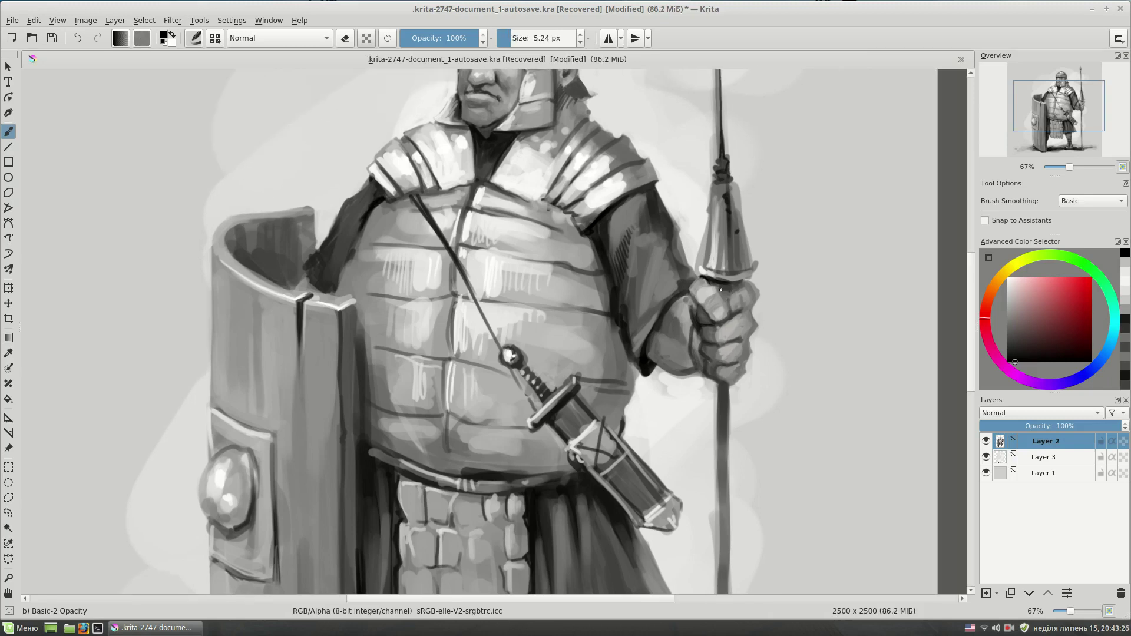
pyautogui.moveTo(745, 364); pyautogui.dragTo(733, 465)
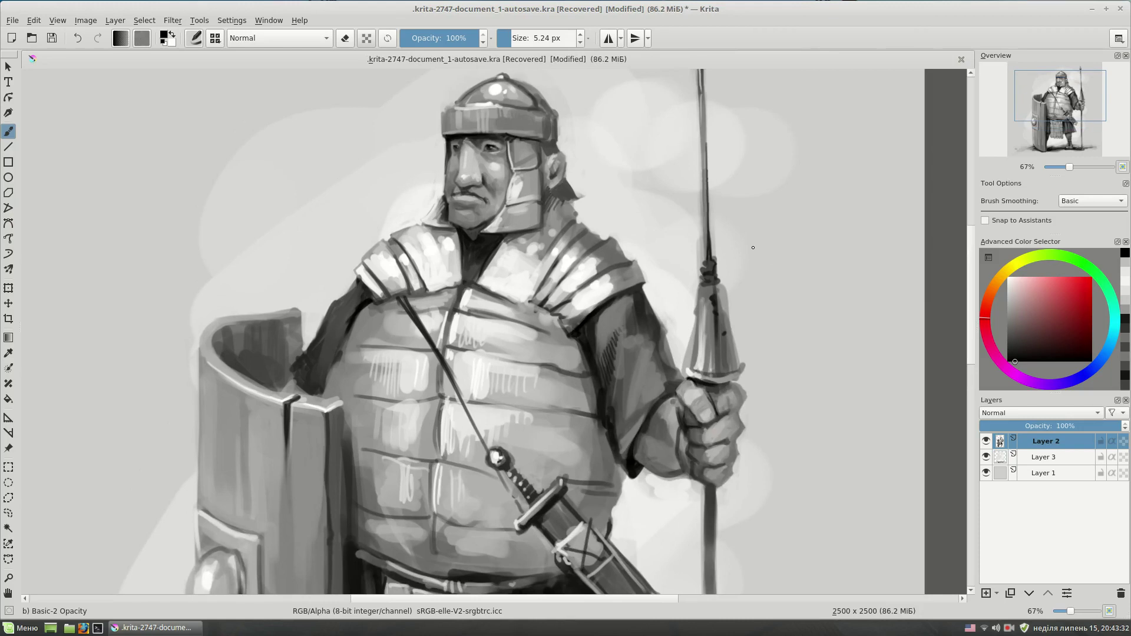
pyautogui.moveTo(709, 456); pyautogui.dragTo(713, 468)
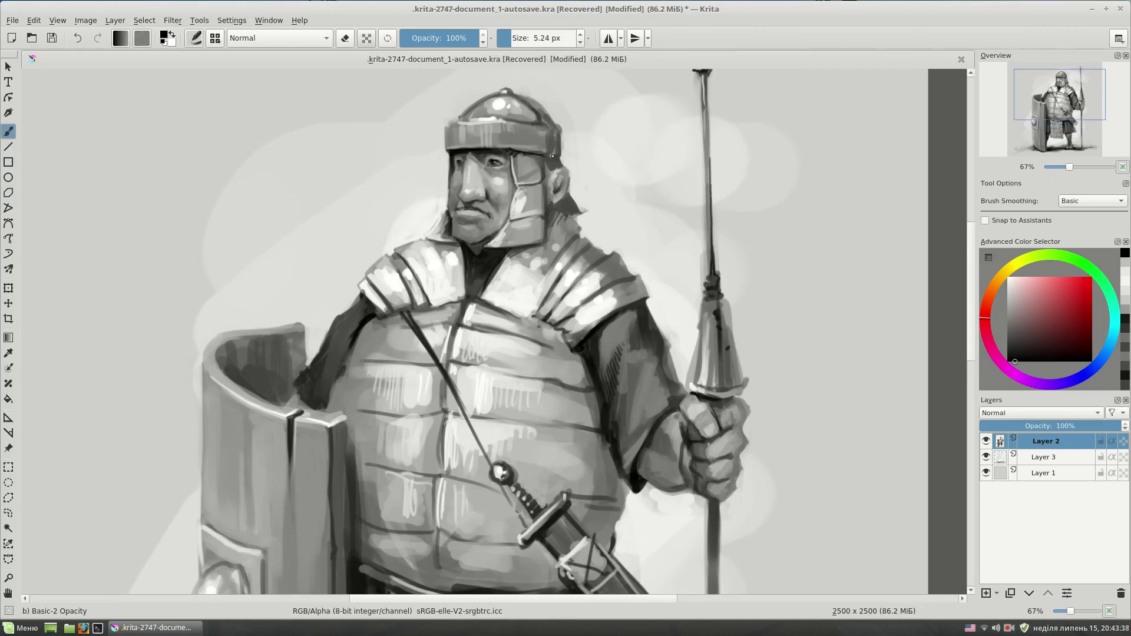
pyautogui.moveTo(551, 158); pyautogui.dragTo(546, 167)
pyautogui.moveTo(566, 413); pyautogui.dragTo(582, 392)
pyautogui.moveTo(589, 185); pyautogui.dragTo(587, 178)
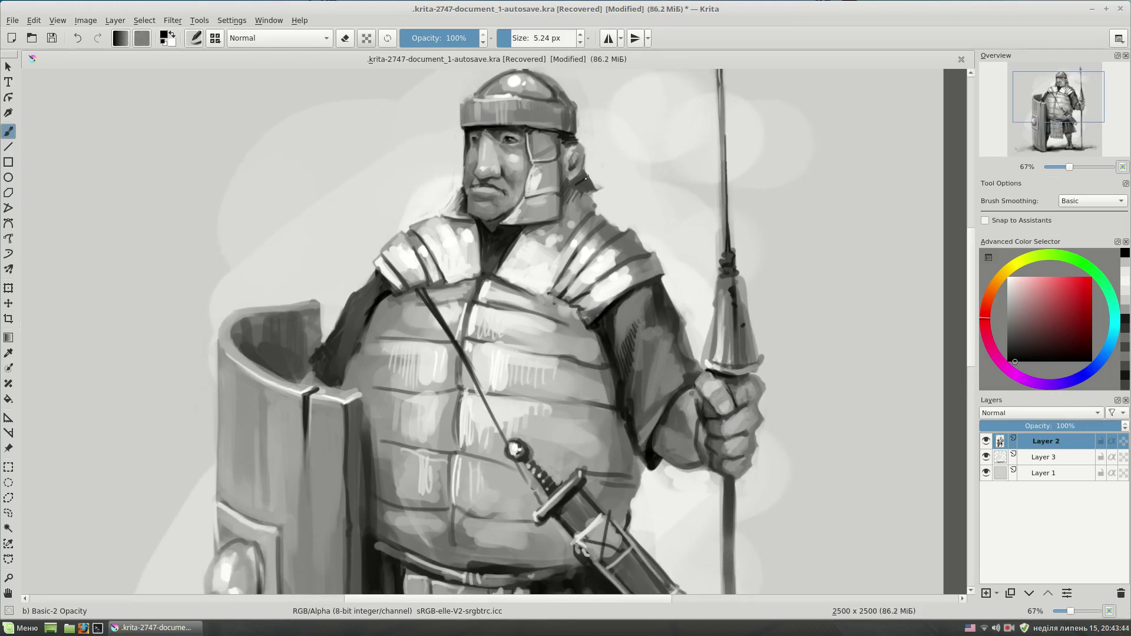
# With a ~4 px brush, paint a faint light grey stroke on the shield
pyautogui.moveTo(577, 385); pyautogui.dragTo(704, 122)
pyautogui.keyDown('ctrl'); pyautogui.click(460, 201); pyautogui.keyUp('ctrl')
pyautogui.press('[')
pyautogui.moveTo(460, 201); pyautogui.dragTo(462, 230)
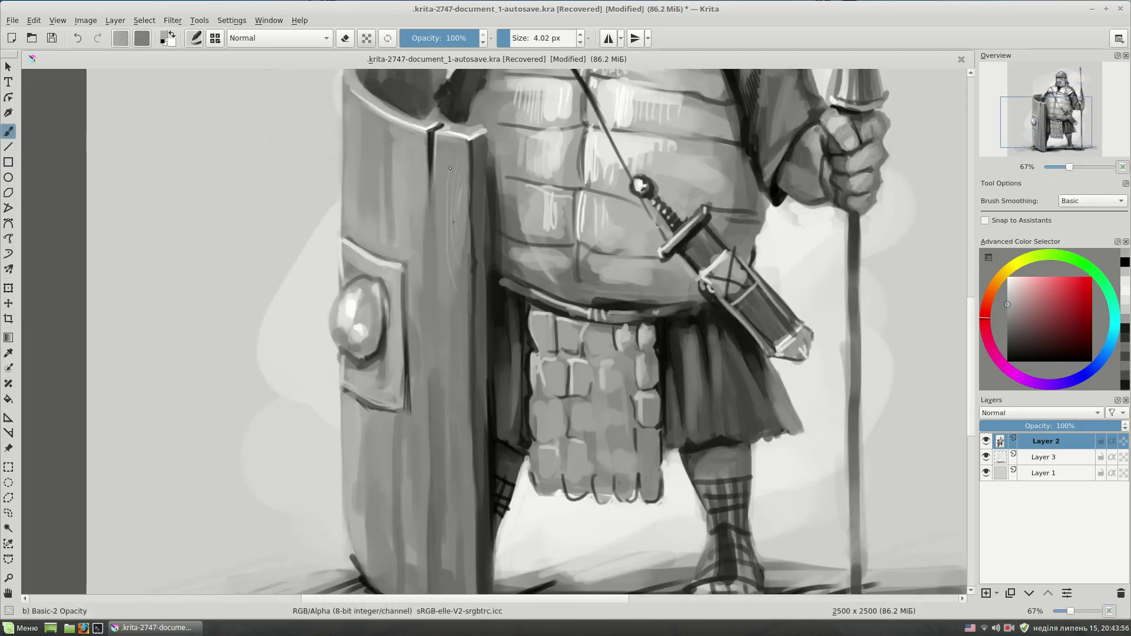
# Zoom and pan around the whole soldier, sampling a light grey and a darker grey from the sword
pyautogui.press('-')
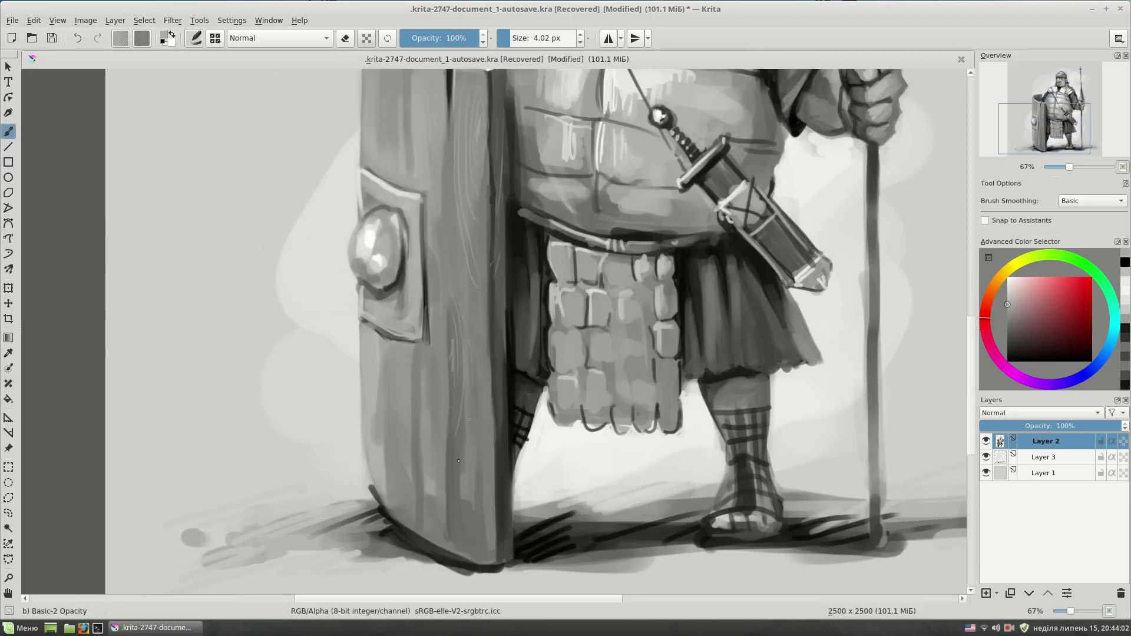
pyautogui.scroll(2, 549, 232)
pyautogui.press('-')
pyautogui.press('+')
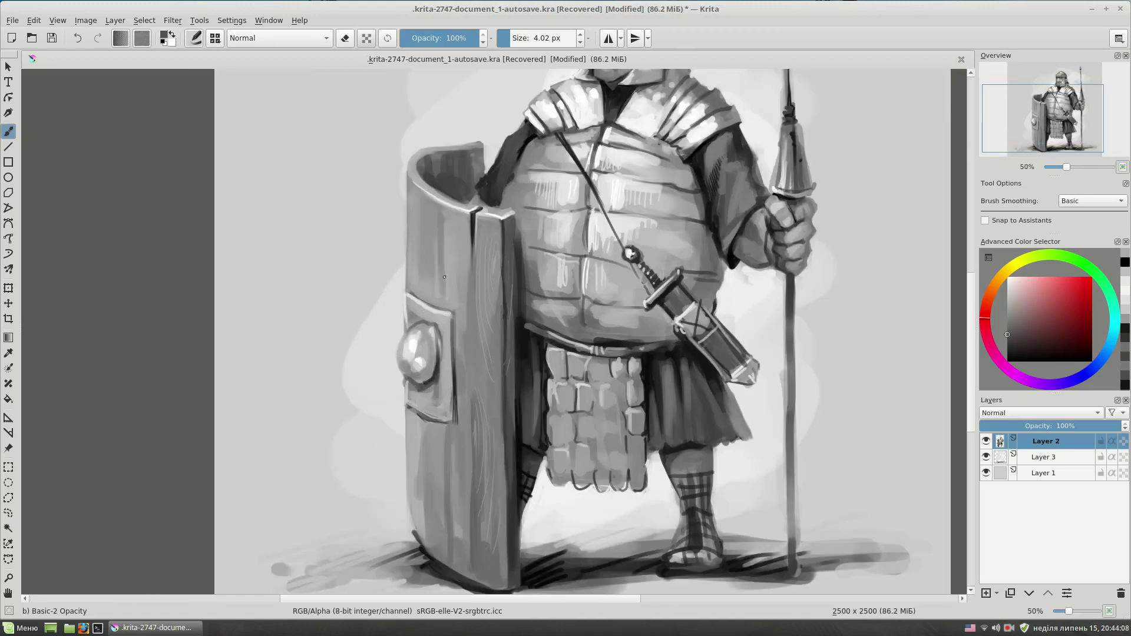
pyautogui.hscroll(3, 548, 411)
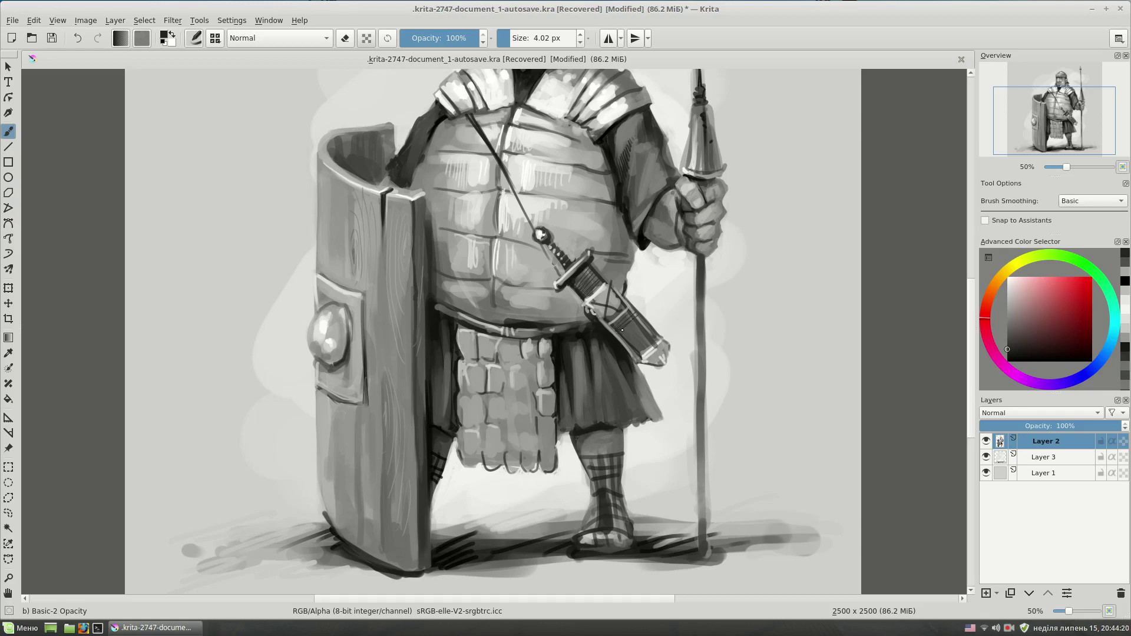
pyautogui.scroll(3, 713, 320)
pyautogui.keyDown('ctrl'); pyautogui.click(793, 171); pyautogui.keyUp('ctrl')
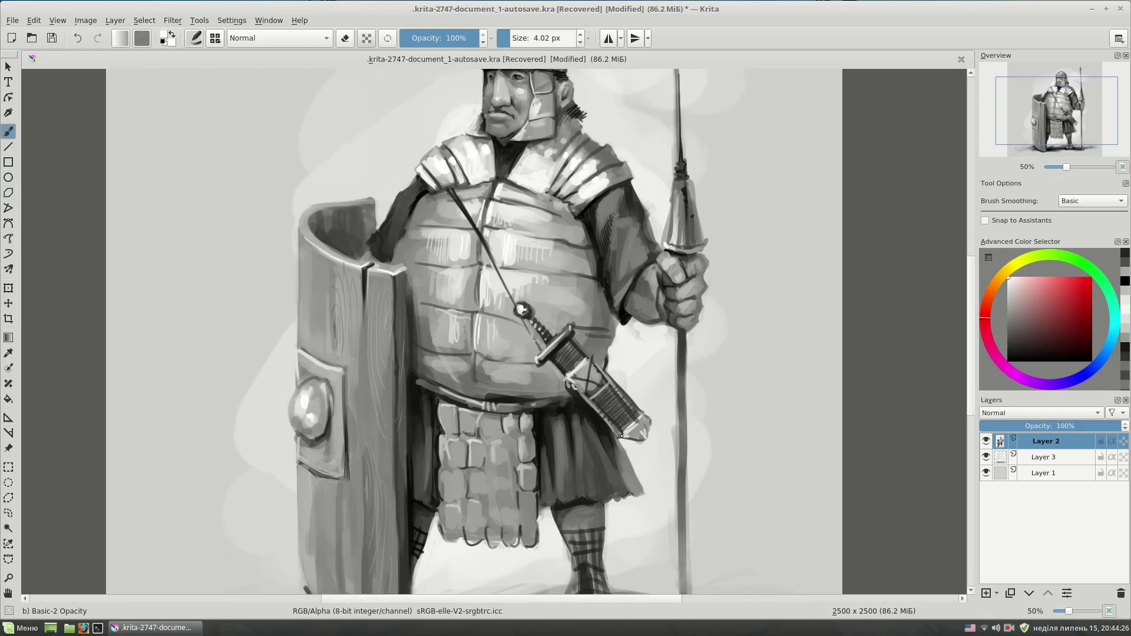
pyautogui.moveTo(535, 360); pyautogui.dragTo(561, 395)
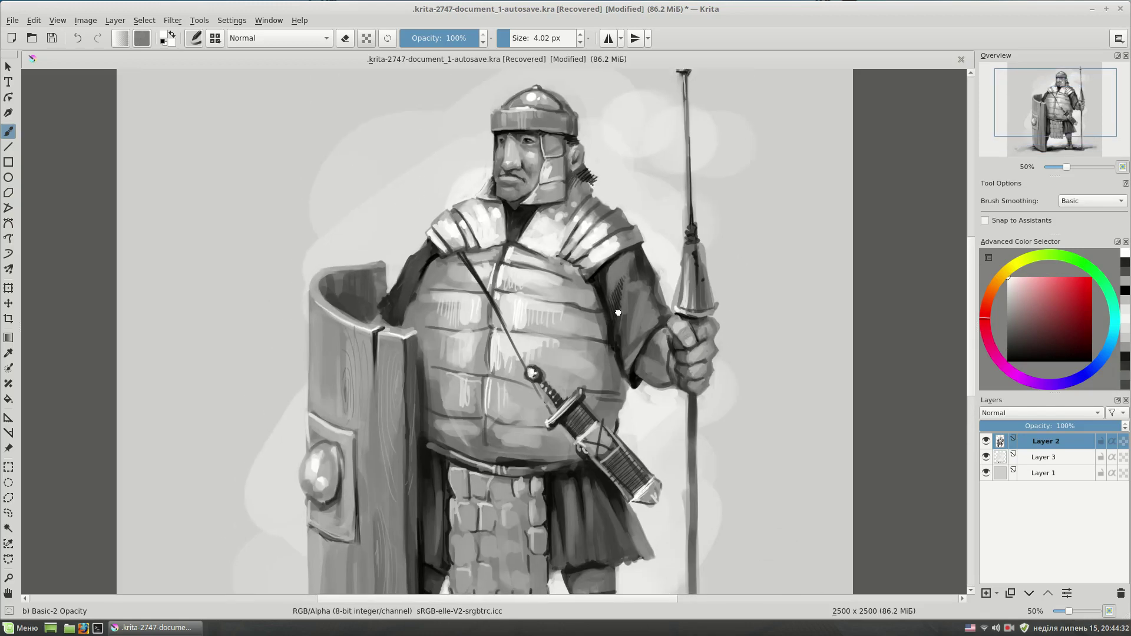
pyautogui.keyDown('ctrl'); pyautogui.click(577, 401); pyautogui.keyUp('ctrl')
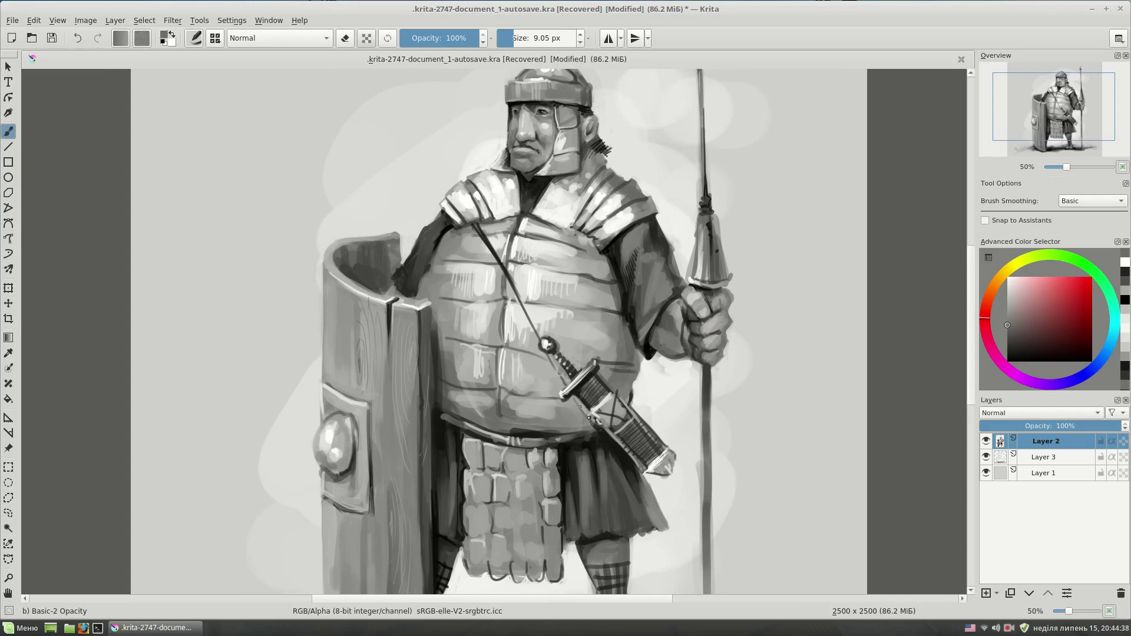
pyautogui.moveTo(639, 301); pyautogui.dragTo(660, 294)
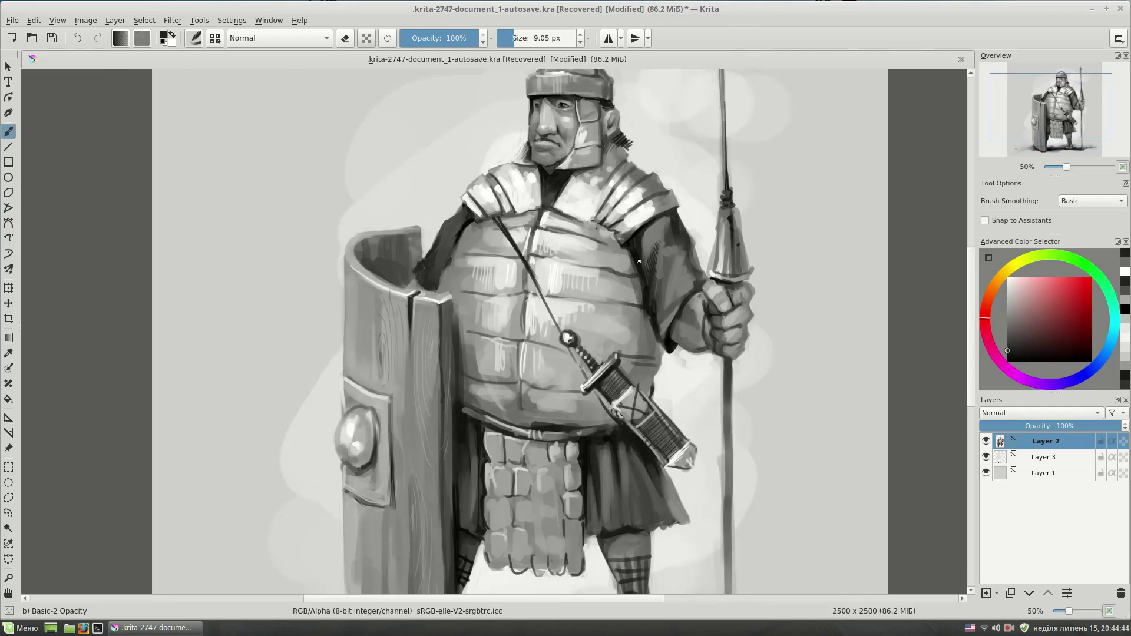
pyautogui.press('-')
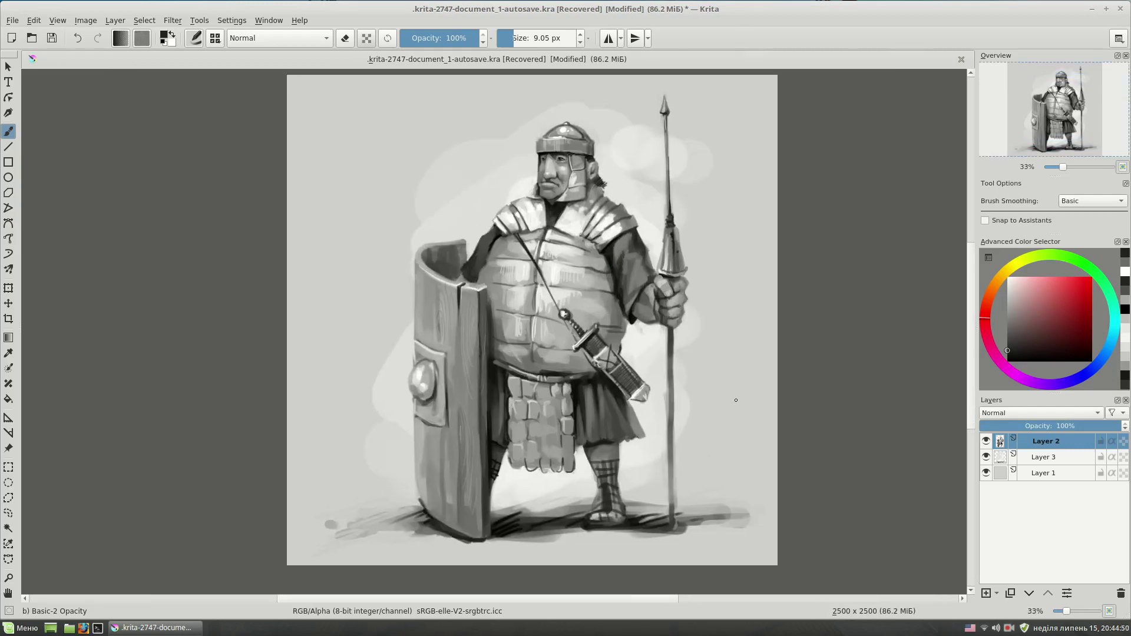
# Choose lighter and darker grey tones and resize the brush to about 7.3 px
pyautogui.keyDown('ctrl'); pyautogui.click(416, 497); pyautogui.keyUp('ctrl')
pyautogui.moveTo(419, 496); pyautogui.dragTo(438, 497)
pyautogui.keyDown('ctrl'); pyautogui.click(446, 516); pyautogui.keyUp('ctrl')
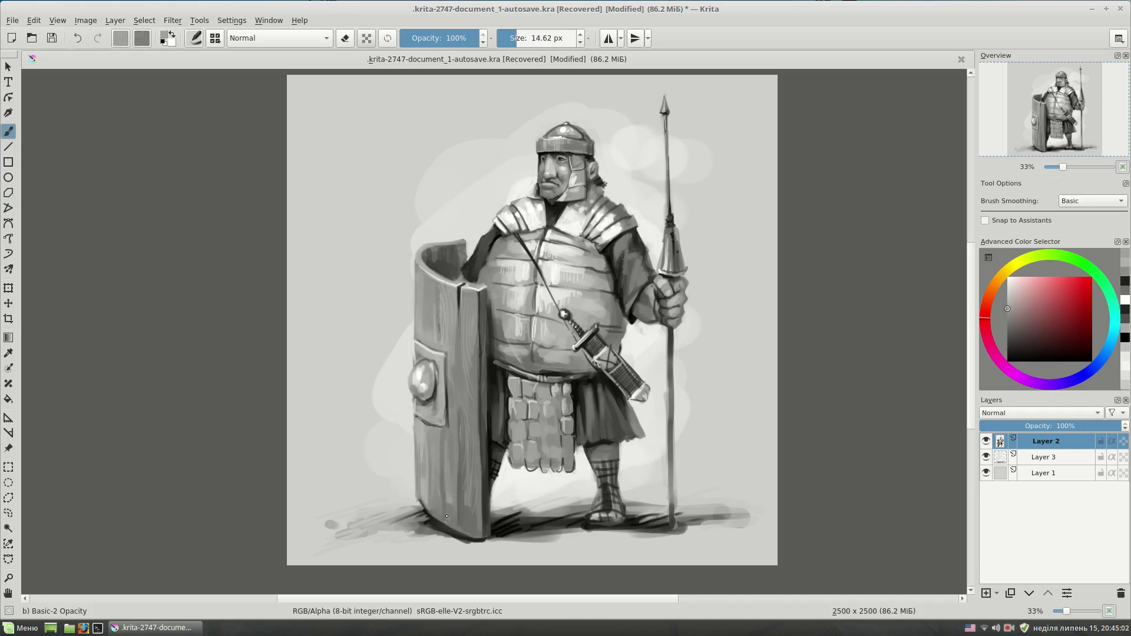
pyautogui.moveTo(442, 503); pyautogui.dragTo(416, 503)
pyautogui.keyDown('ctrl'); pyautogui.click(442, 502); pyautogui.keyUp('ctrl')
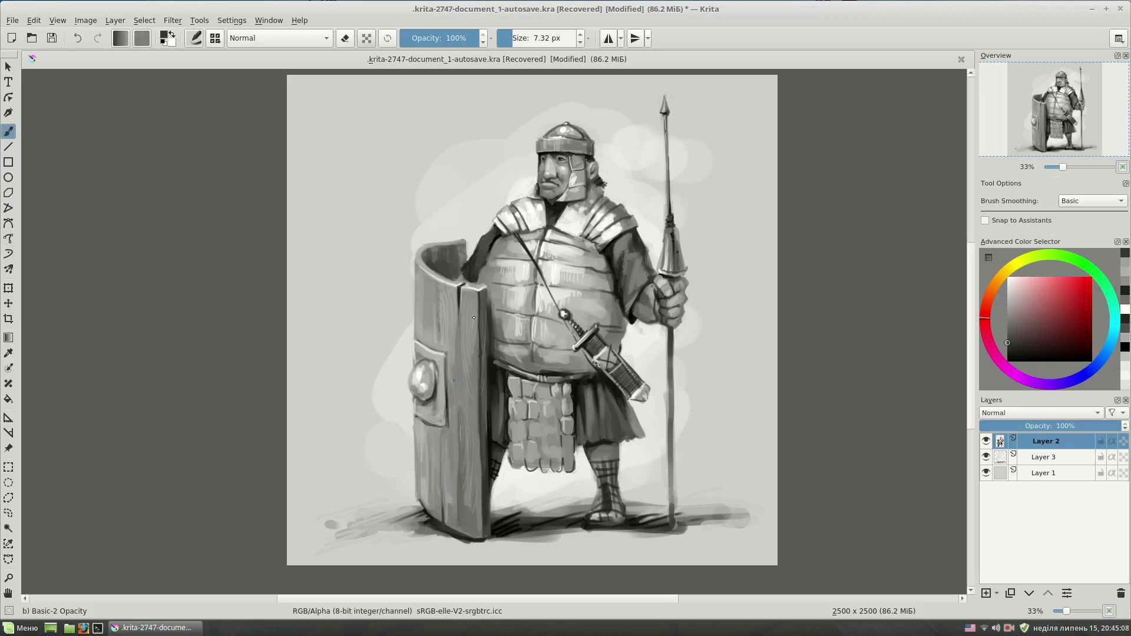
# Paint a thin mid-light grey vertical stroke along the shield top's inner edge
pyautogui.scroll(2, 435, 233)
pyautogui.press('e')
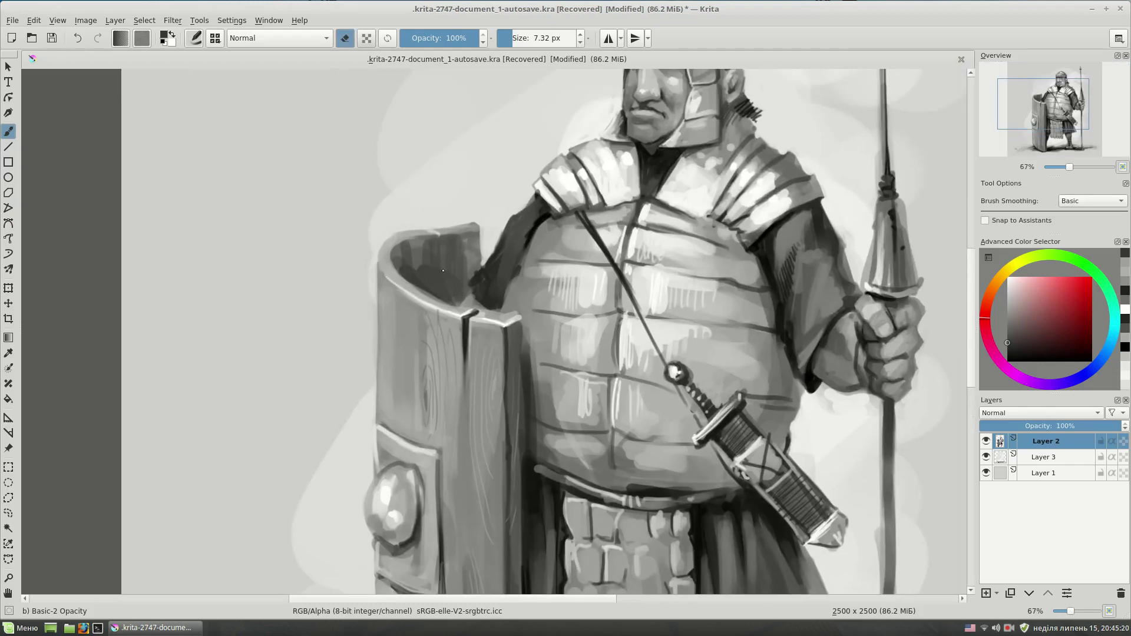
pyautogui.press('e')
pyautogui.keyDown('ctrl'); pyautogui.click(473, 226); pyautogui.keyUp('ctrl')
pyautogui.keyDown('ctrl'); pyautogui.click(435, 234); pyautogui.keyUp('ctrl')
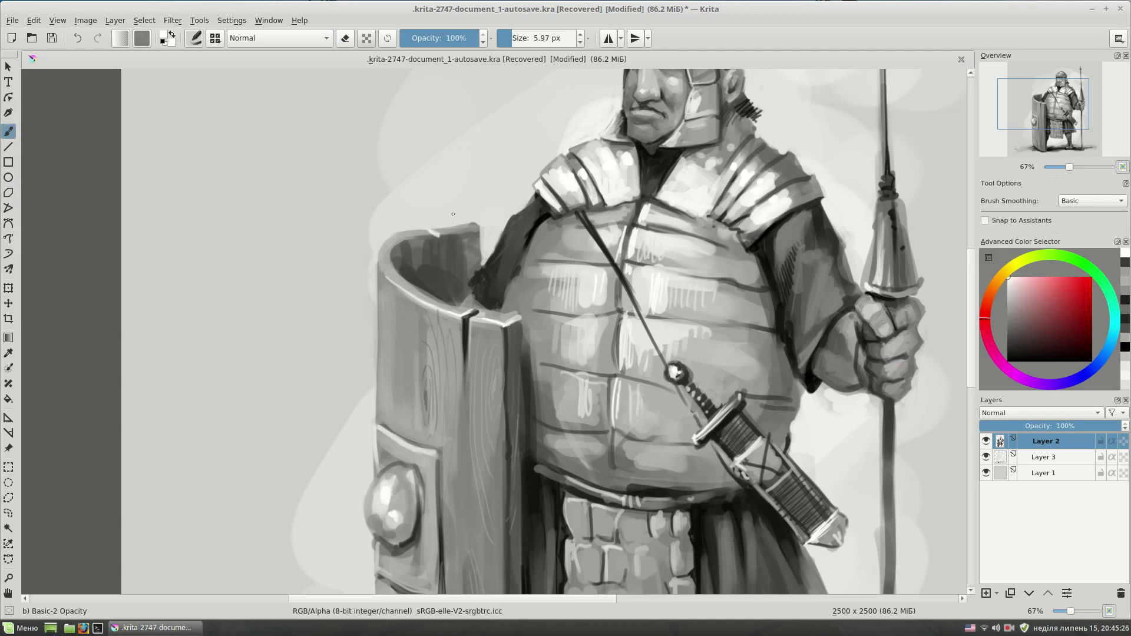
pyautogui.moveTo(439, 260); pyautogui.dragTo(439, 235)
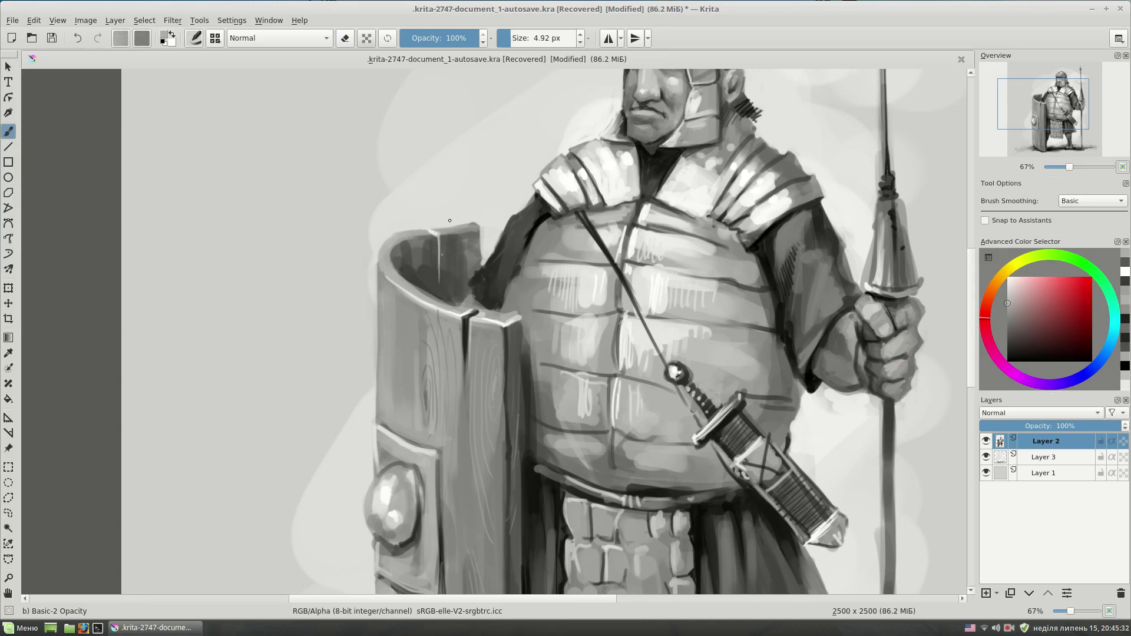
# At 100% zoom, paint a dark grey vertical seam inside the shield top and pick near-black
pyautogui.scroll(-1, 438, 235)
pyautogui.scroll(-2, 530, 283)
pyautogui.scroll(2, 618, 335)
pyautogui.press('1')
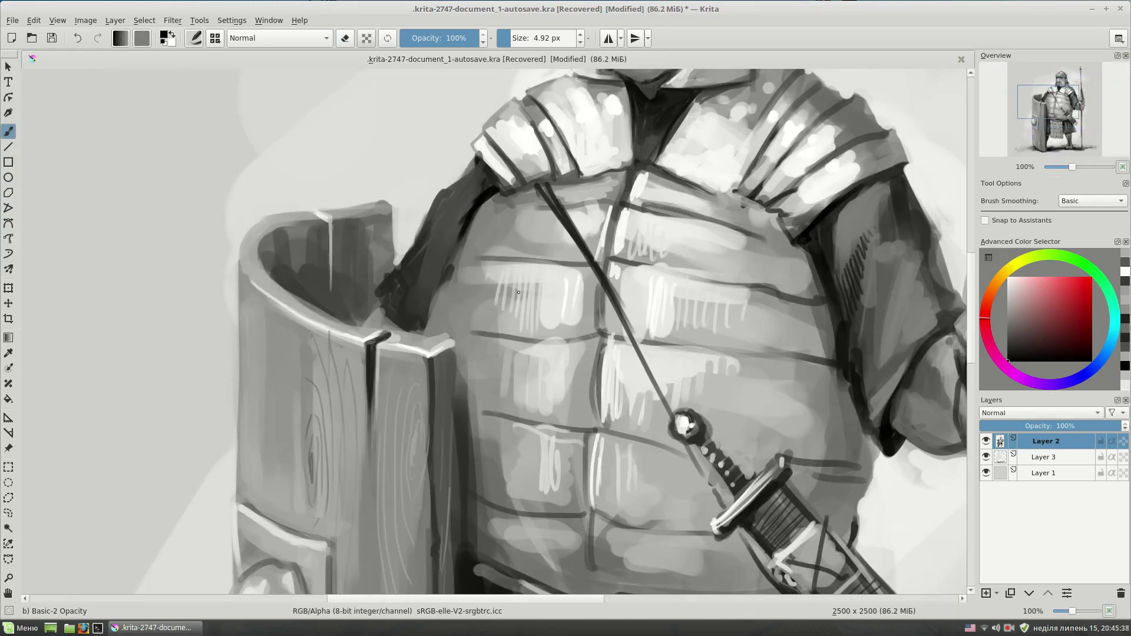
pyautogui.keyDown('ctrl'); pyautogui.click(354, 265); pyautogui.keyUp('ctrl')
pyautogui.moveTo(329, 220); pyautogui.dragTo(330, 294)
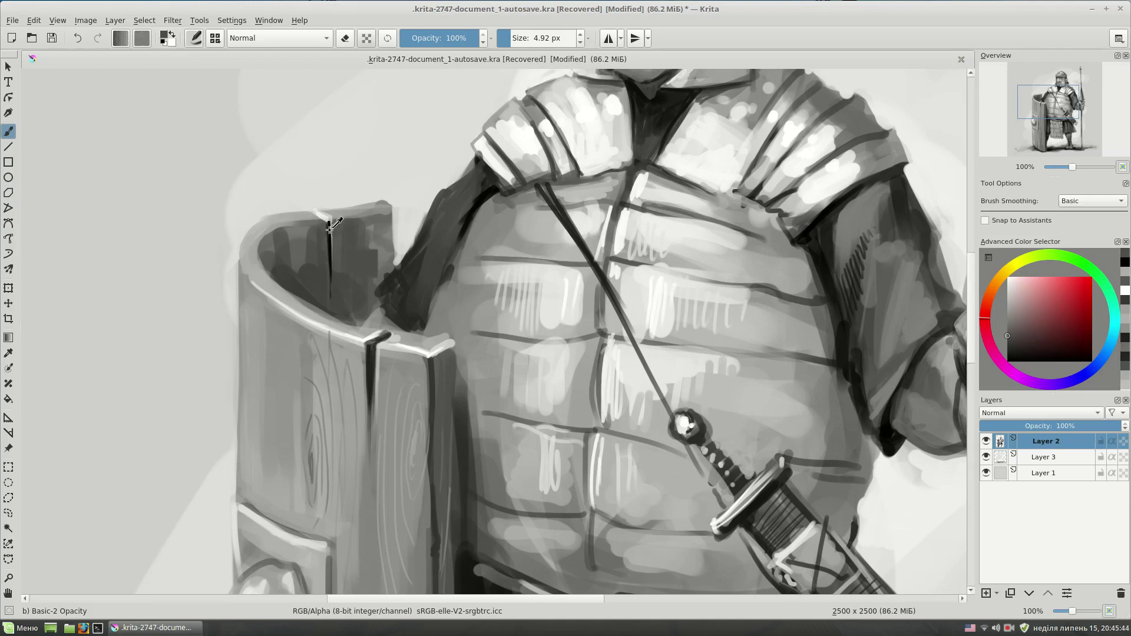
pyautogui.keyDown('ctrl'); pyautogui.click(328, 228); pyautogui.keyUp('ctrl')
pyautogui.scroll(-2, 591, 270)
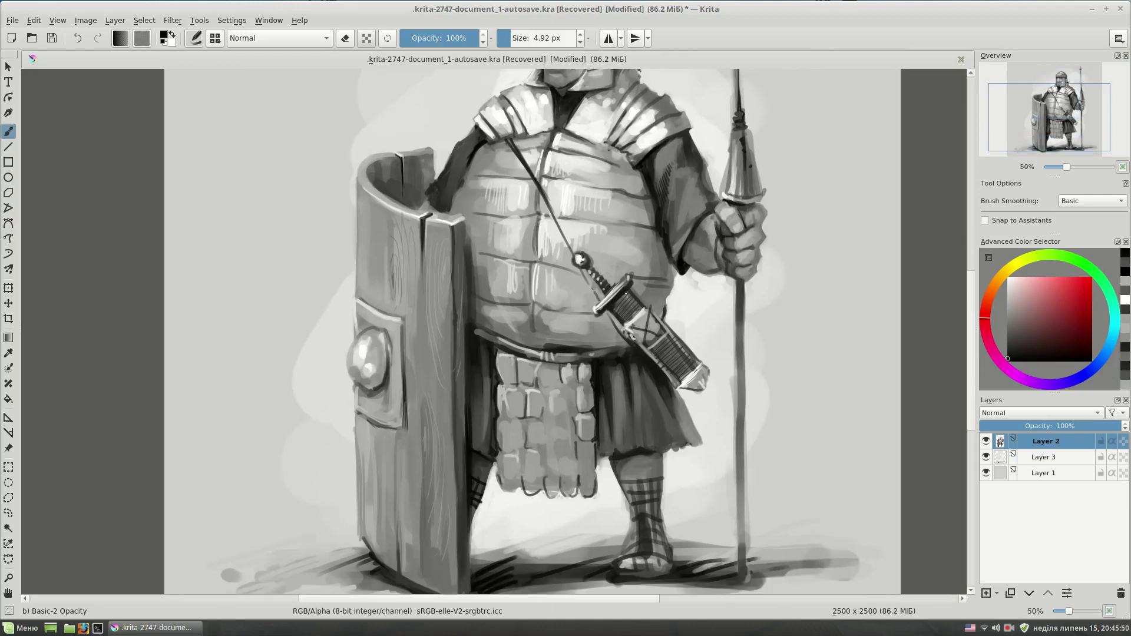
pyautogui.scroll(-1, 626, 292)
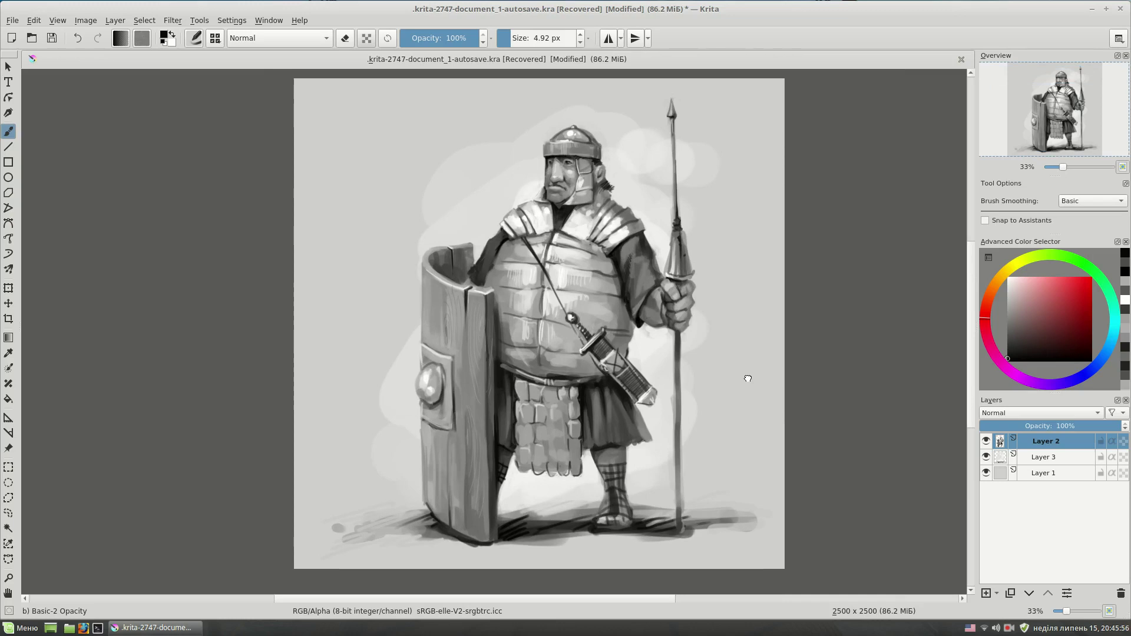